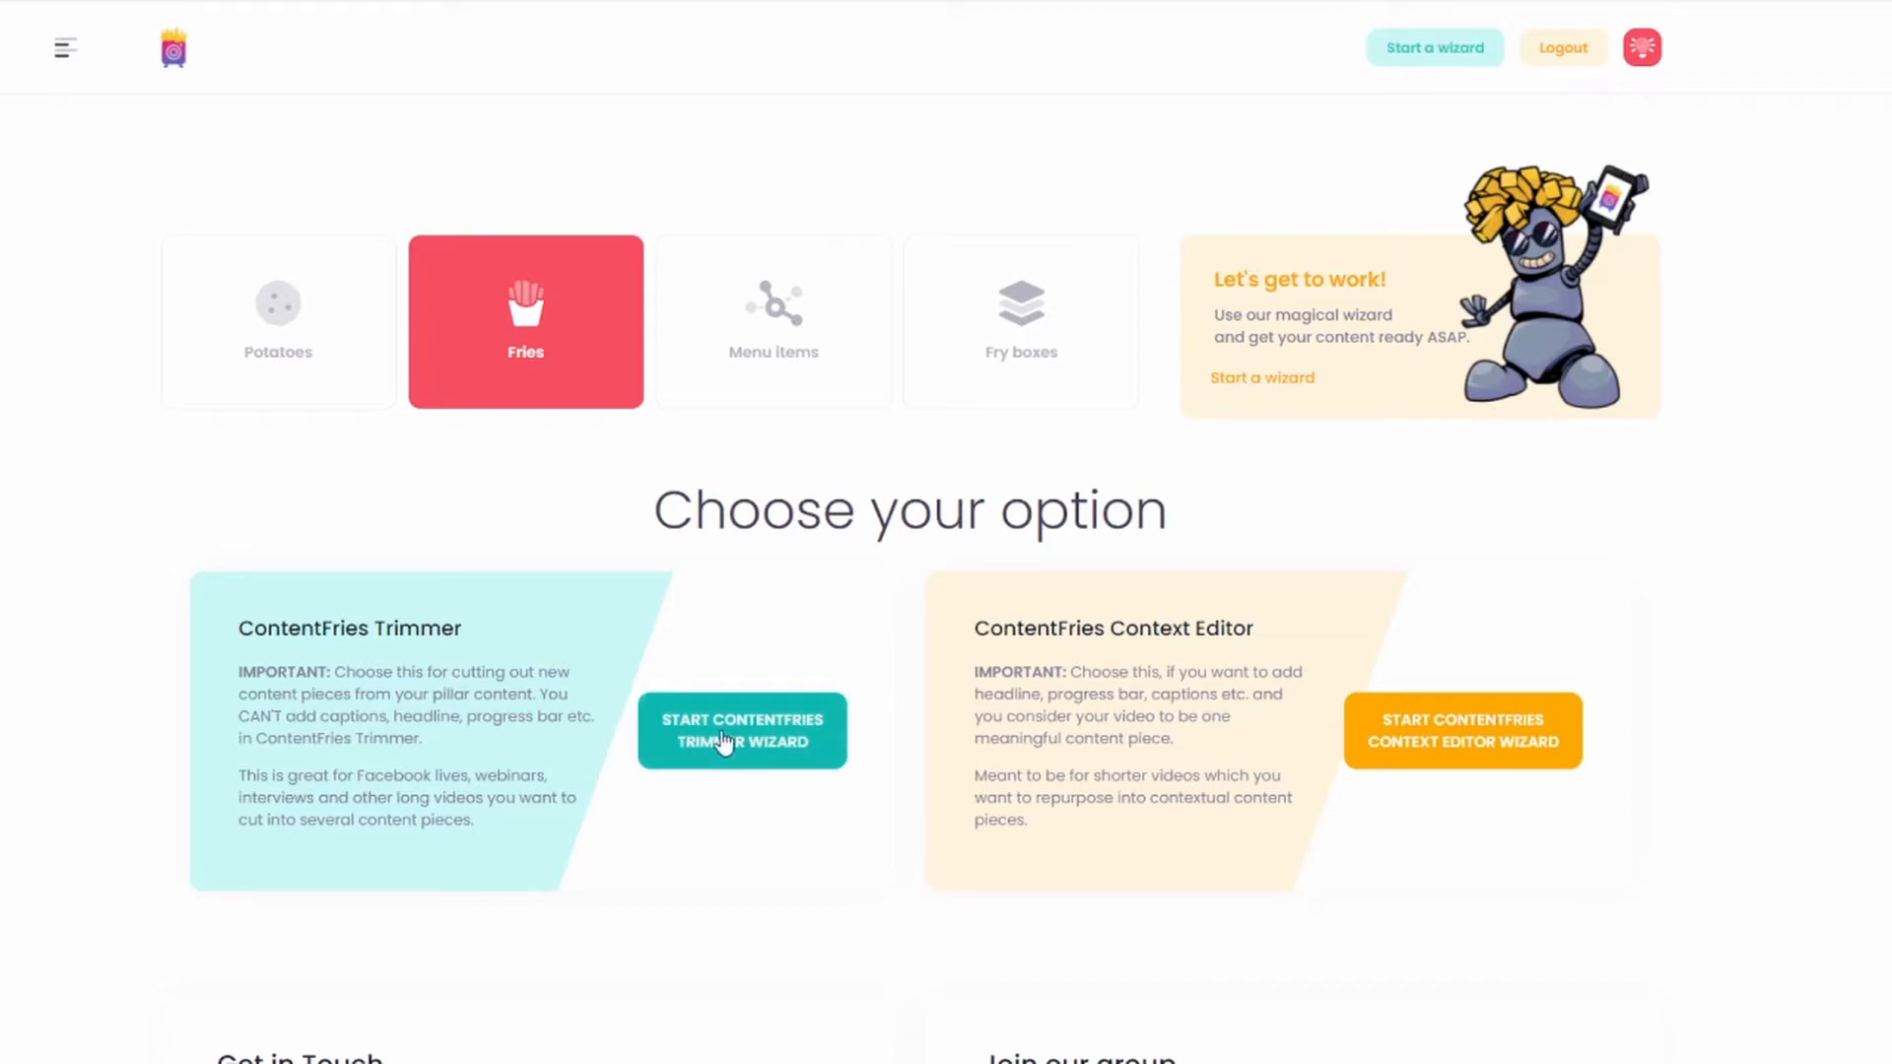
# Step: Start the ContentFries Trimmer wizard and upload the podcast interview video as the long video to repurpose
pyautogui.click(724, 744)
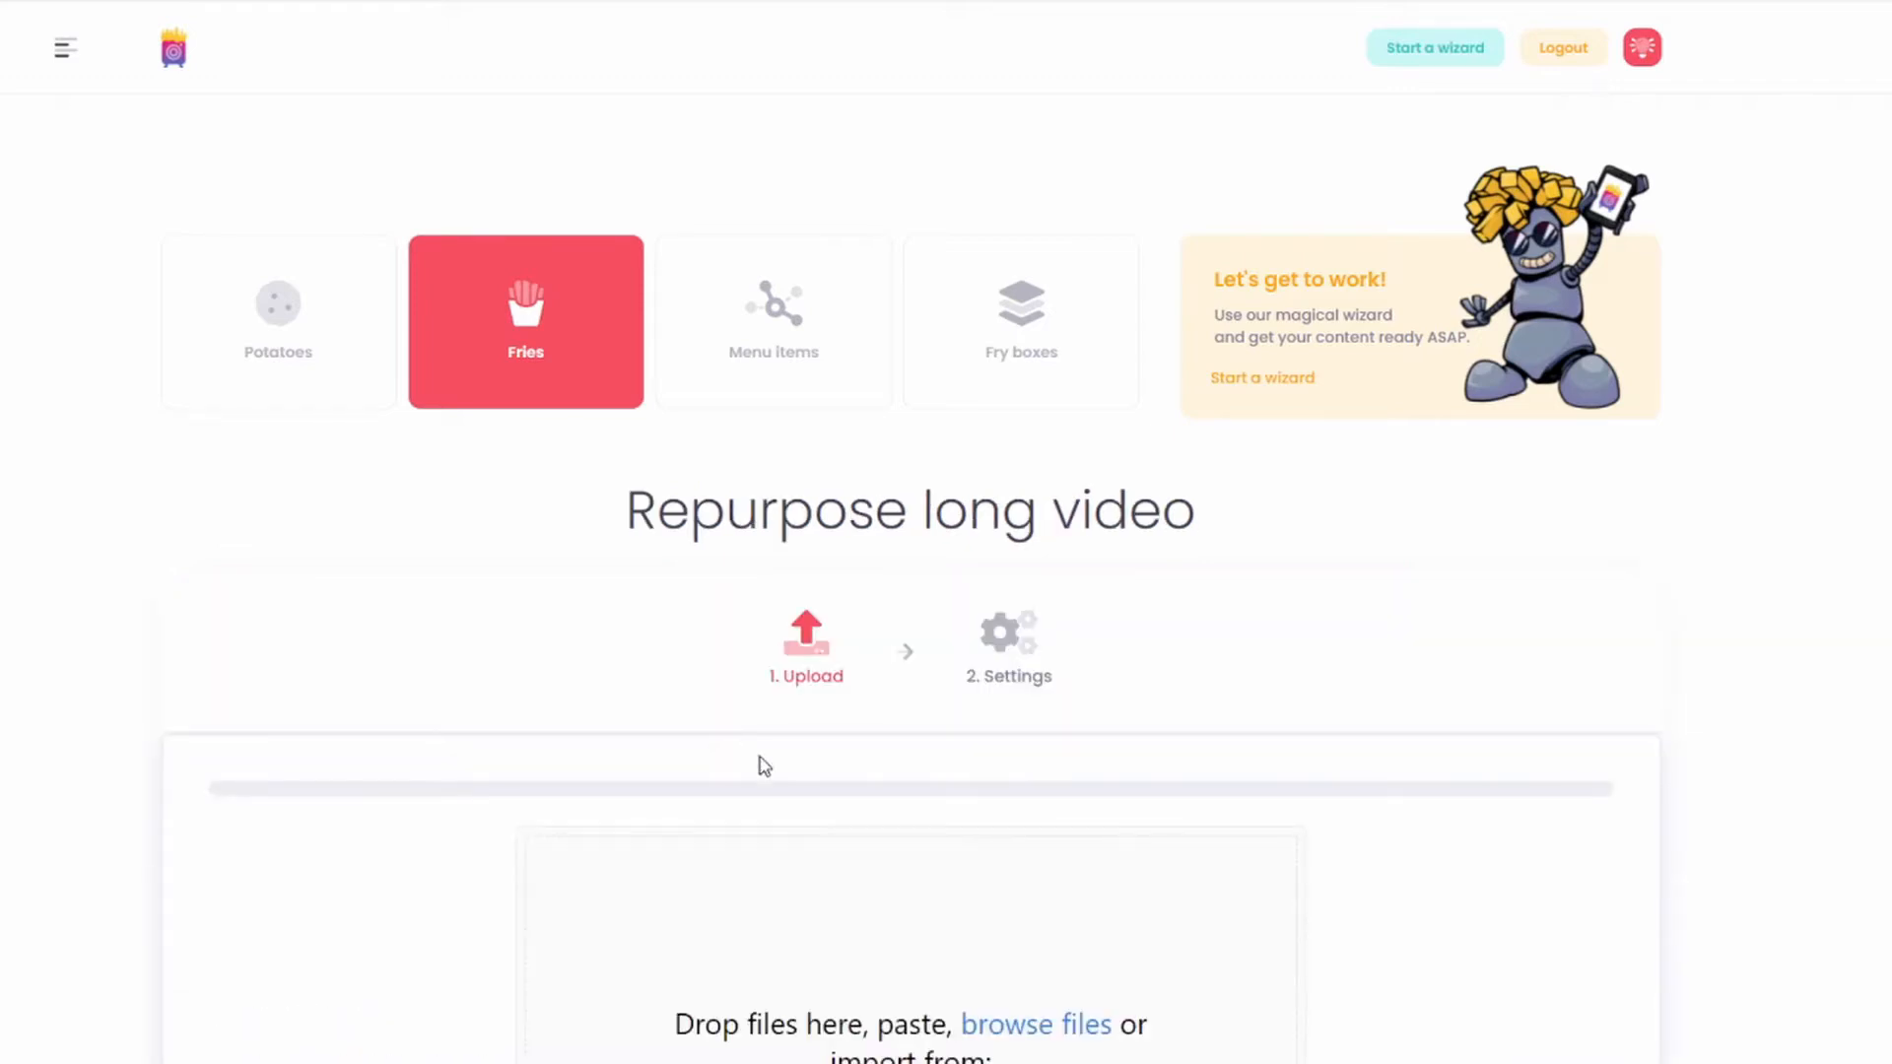
pyautogui.scroll(-1, 867, 858)
pyautogui.scroll(-1, 897, 875)
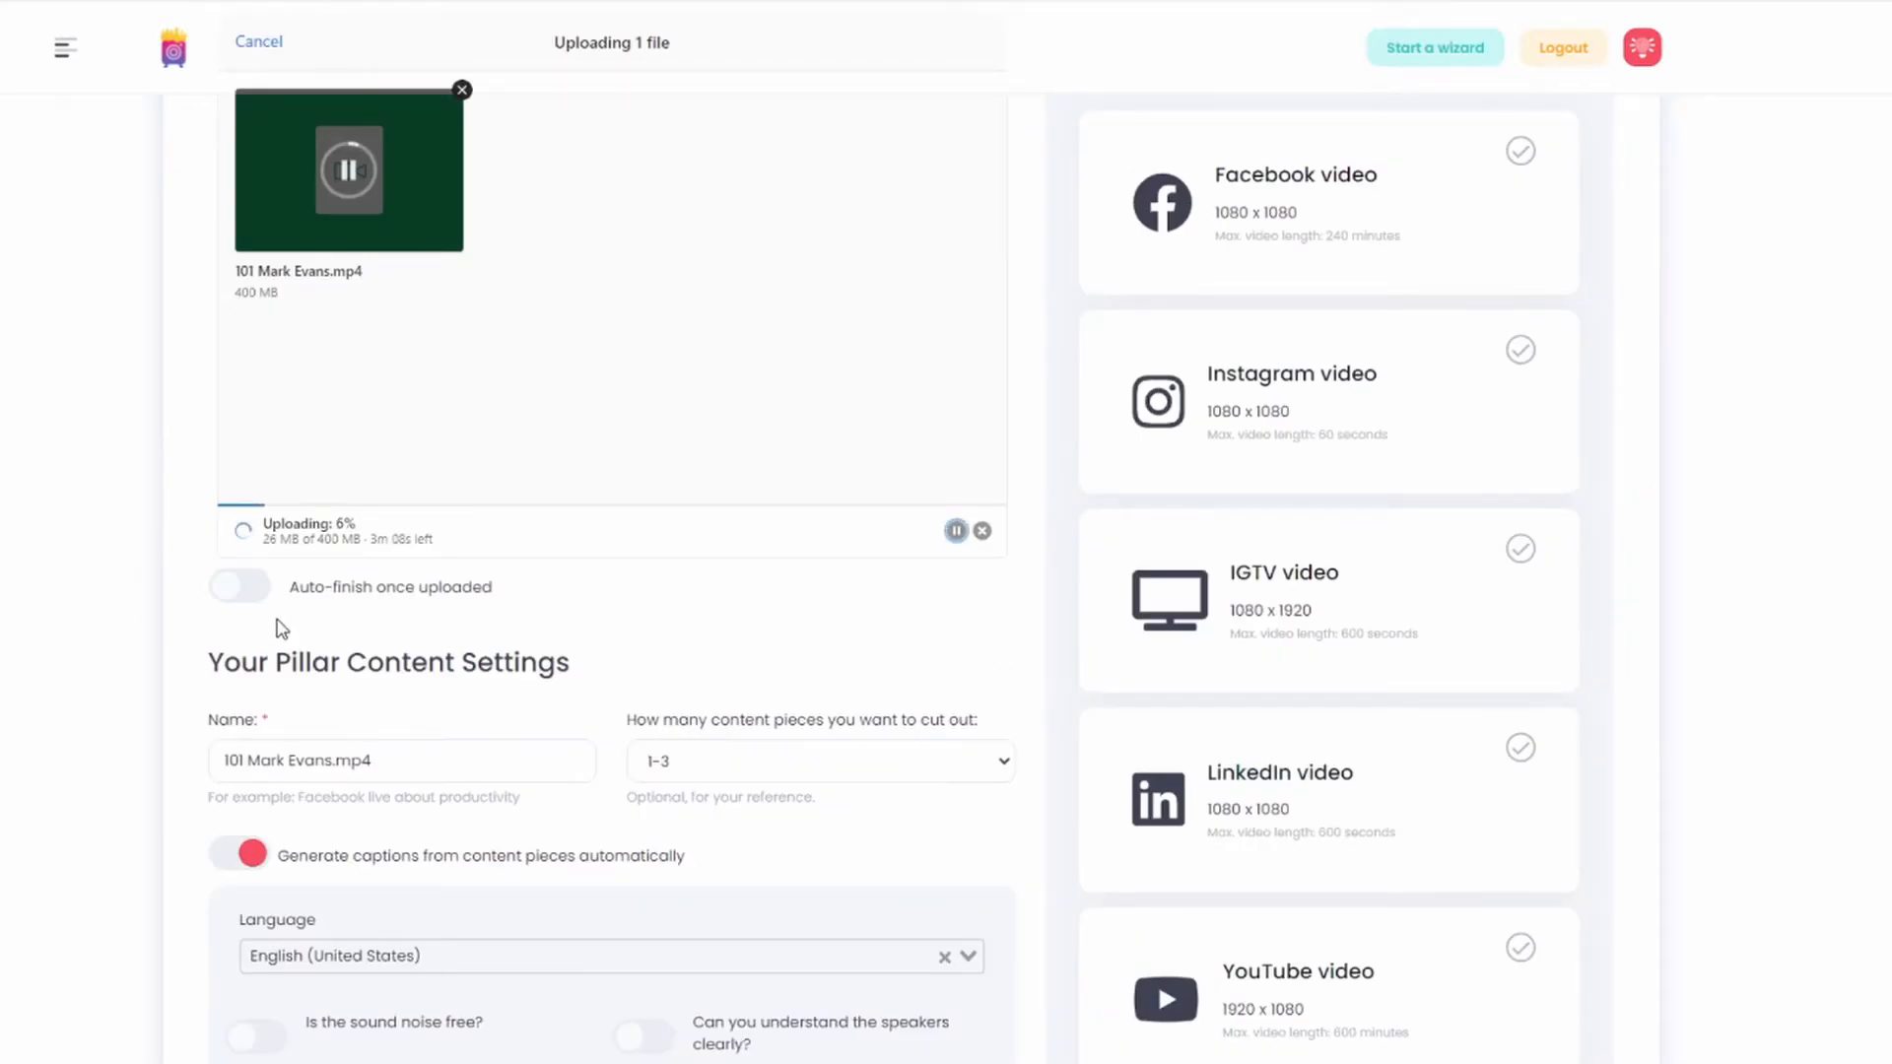
# Step: Mark the sound for caption generation as noise free, clearly understandable, free of overtalk and loud enough
pyautogui.scroll(-3, 355, 705)
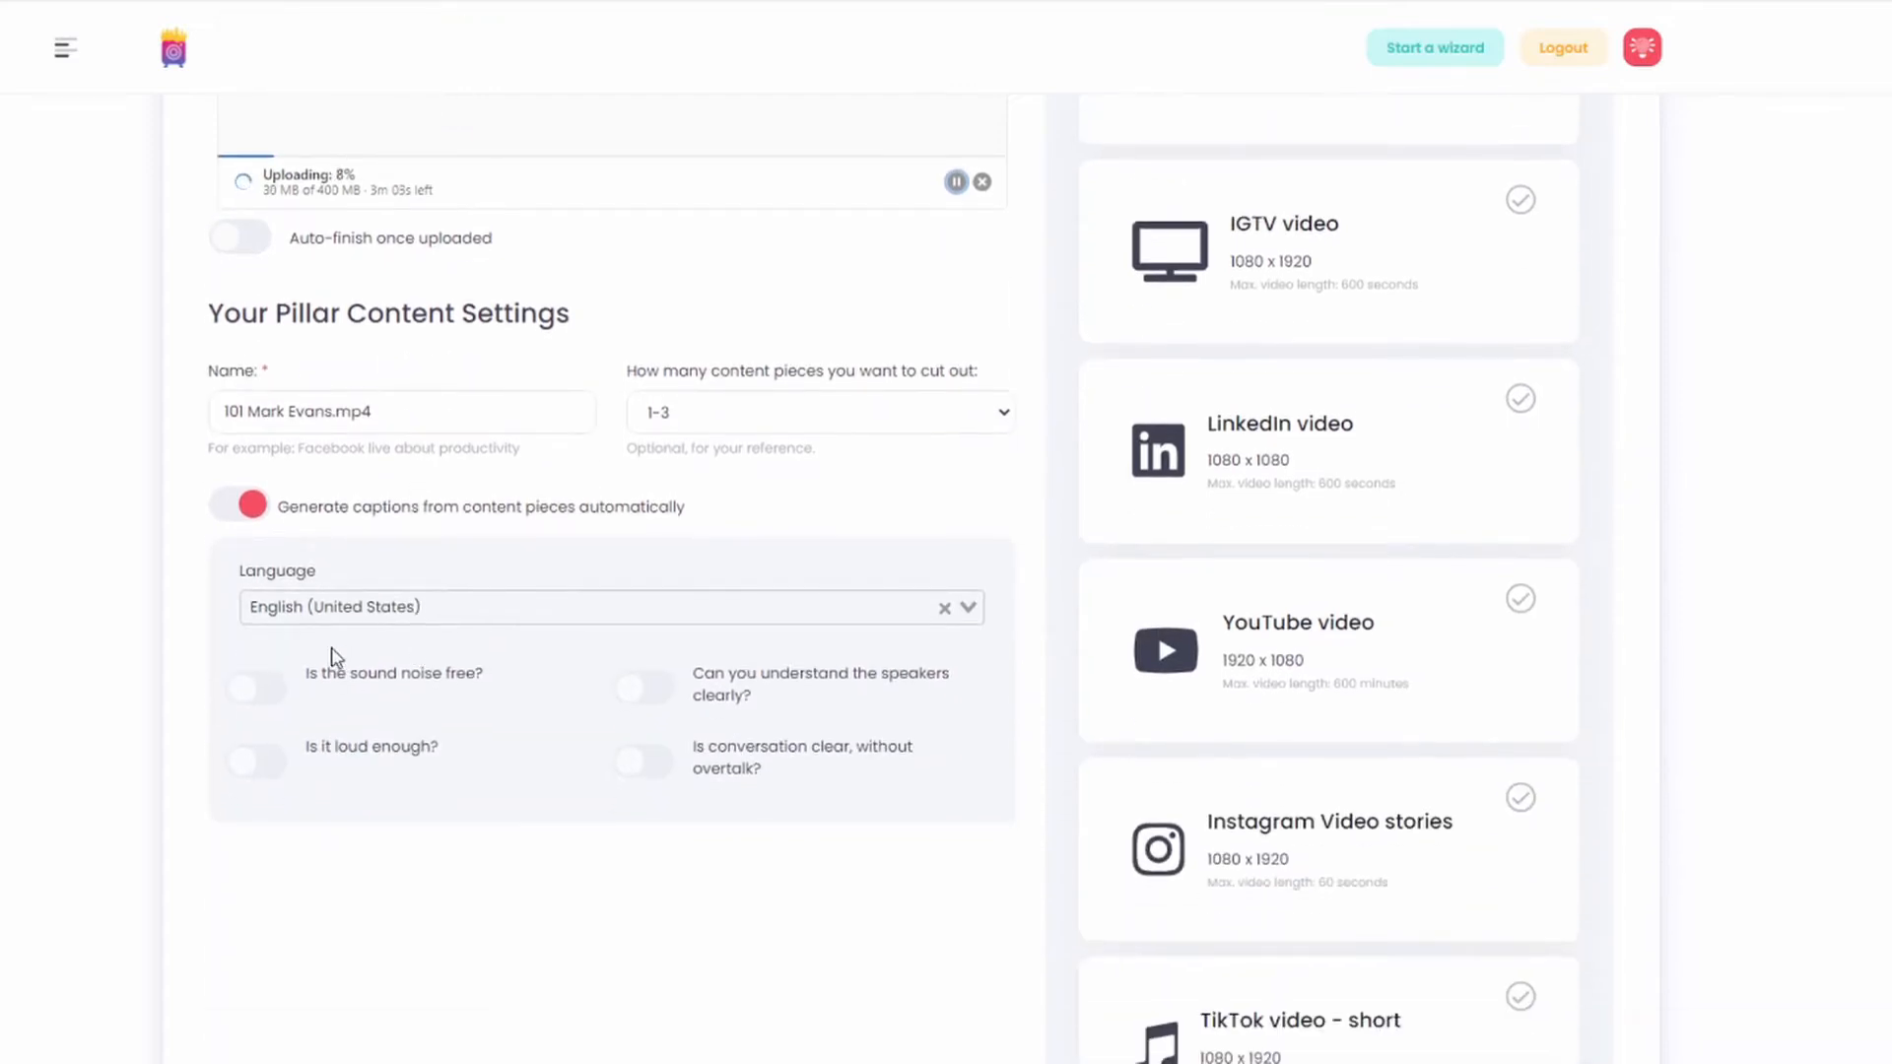
pyautogui.click(257, 696)
pyautogui.click(635, 705)
pyautogui.click(642, 784)
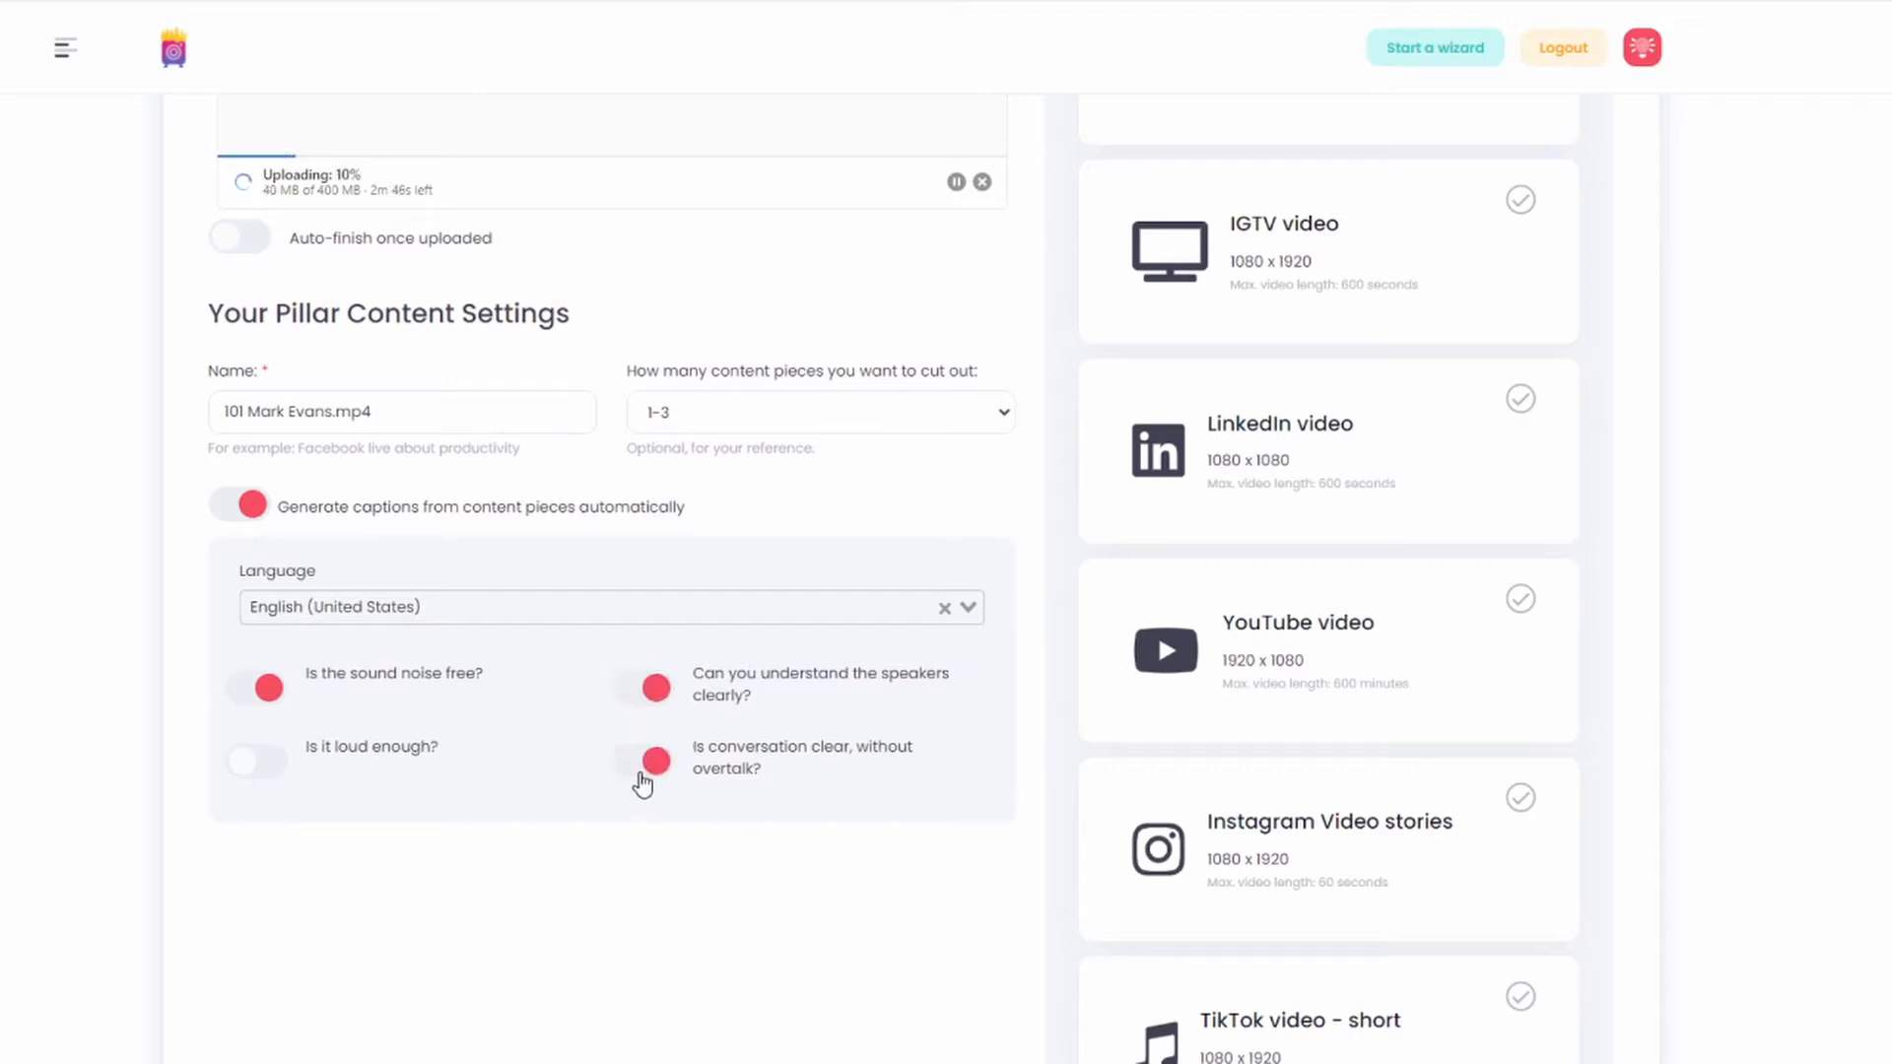
pyautogui.click(262, 767)
# Step: Select Instagram video (1080 x 1080) as the context for the content pieces
pyautogui.scroll(5, 1675, 360)
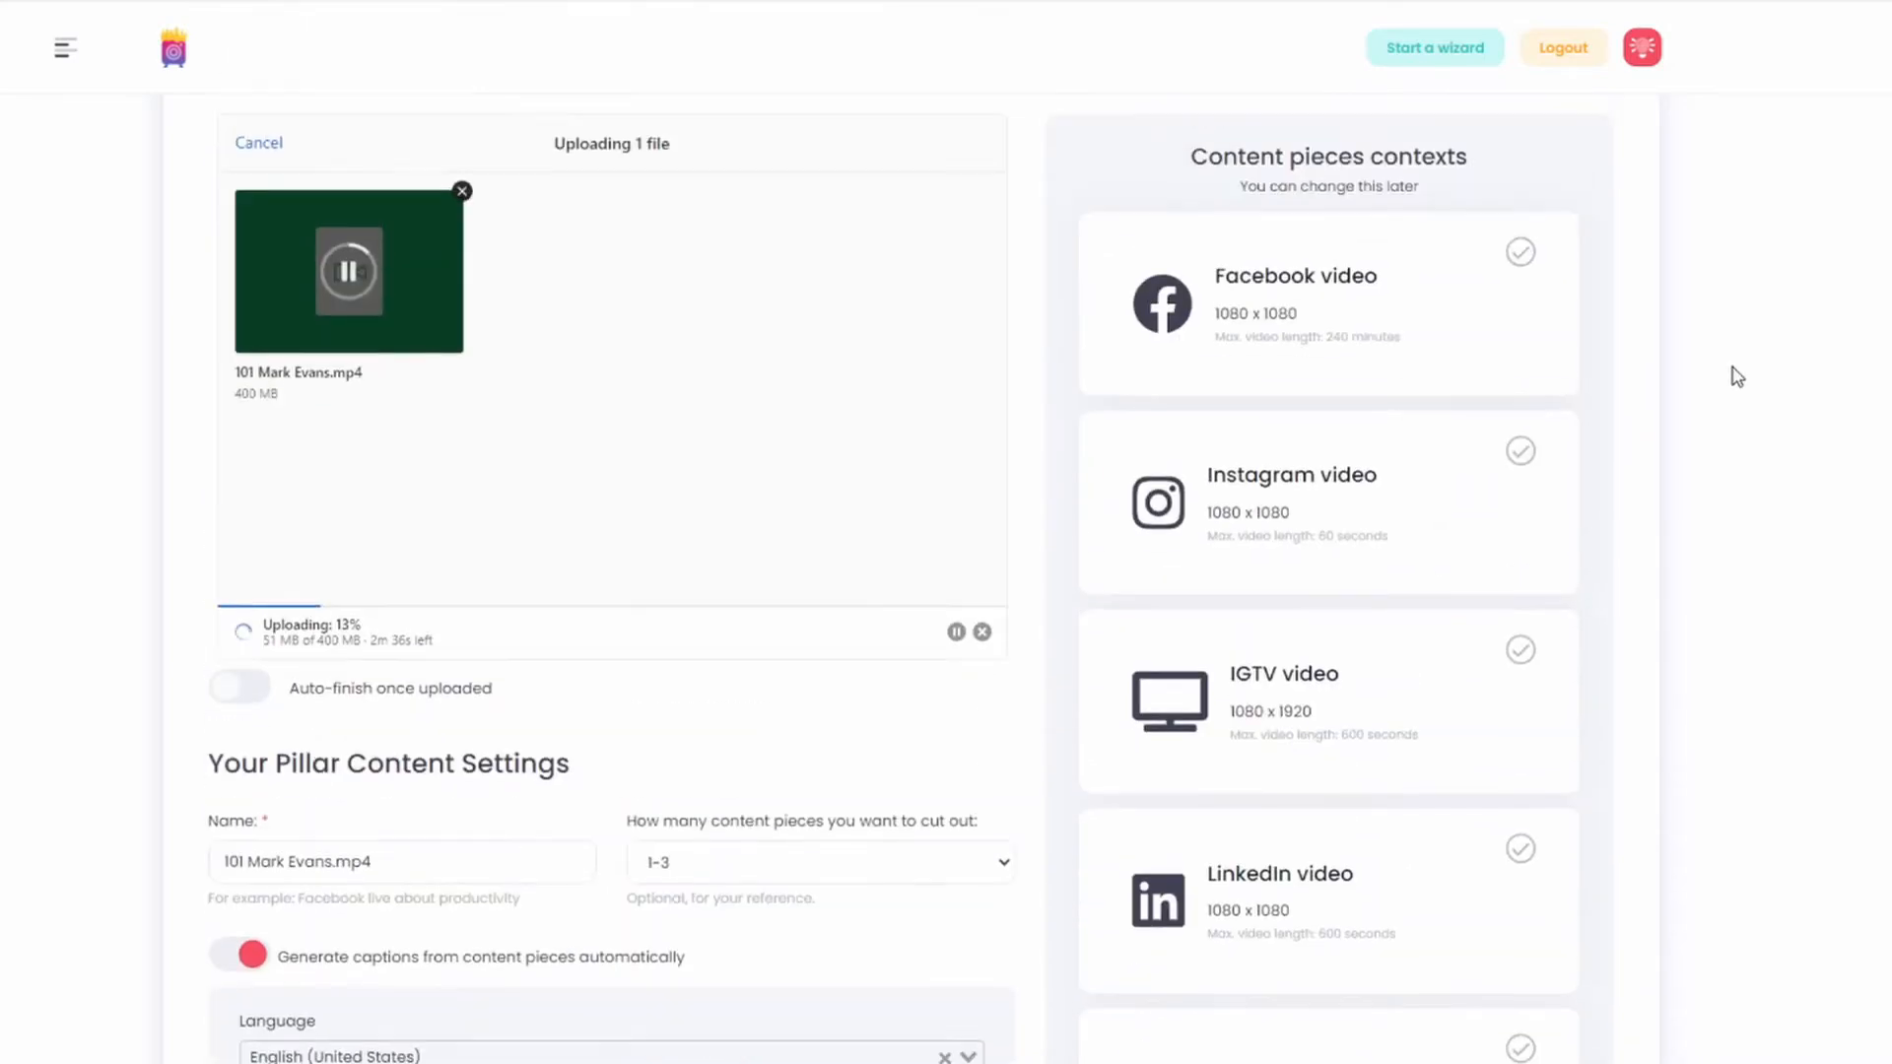
pyautogui.scroll(2, 1734, 369)
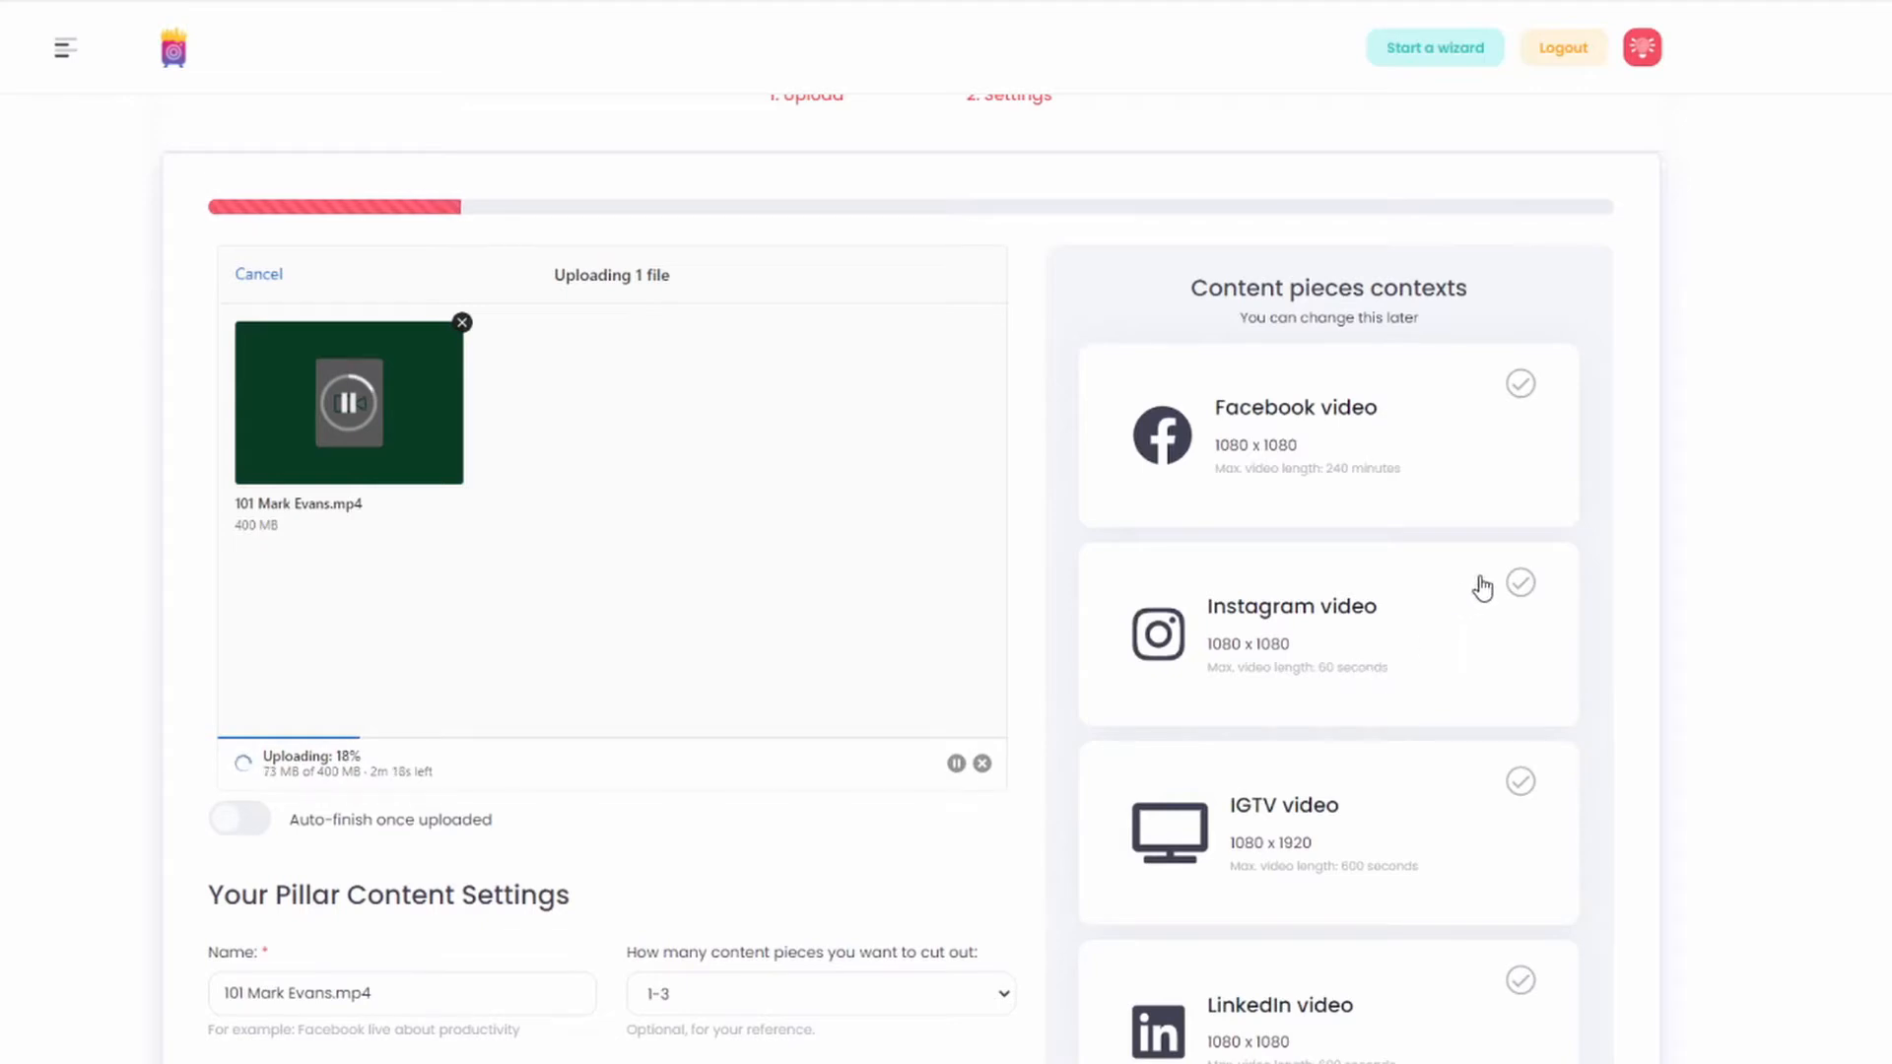
pyautogui.click(1520, 584)
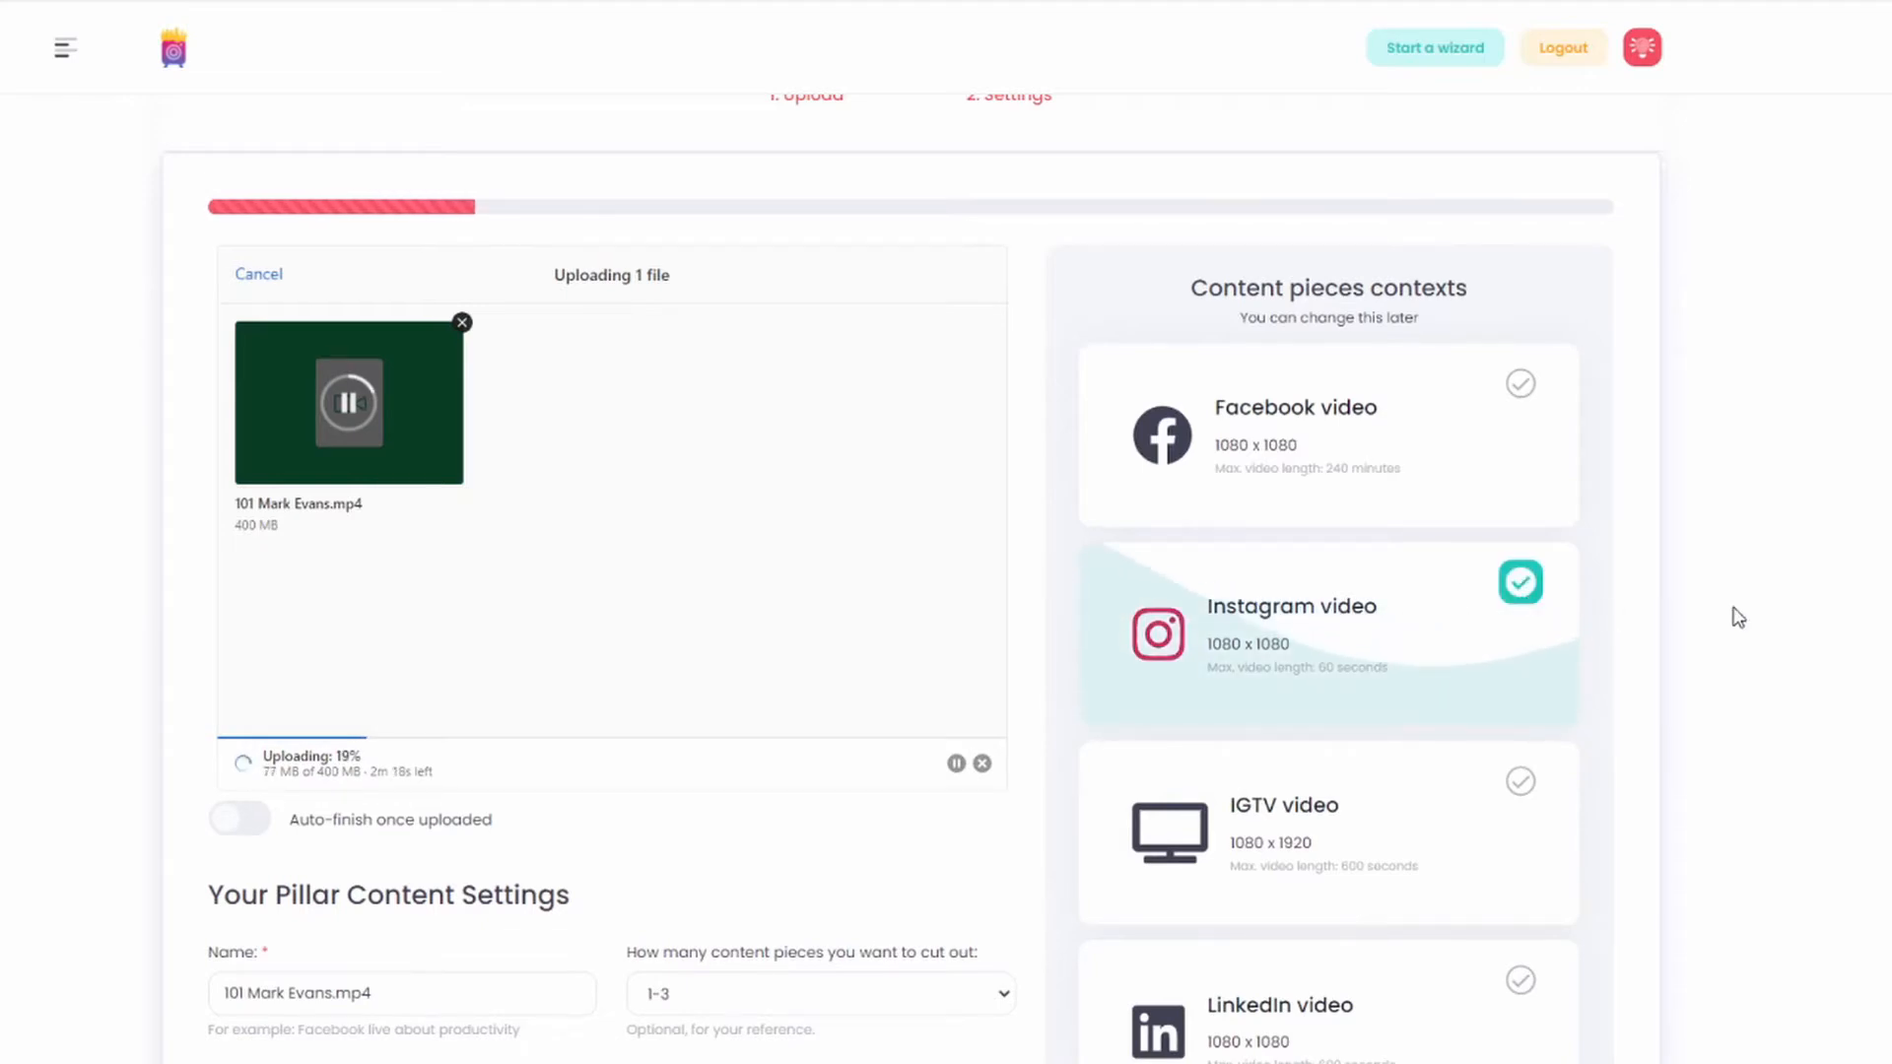
# Step: Review the wizard's contexts and settings during the upload, and finish the wizard once the video is uploaded
pyautogui.scroll(-5, 1774, 640)
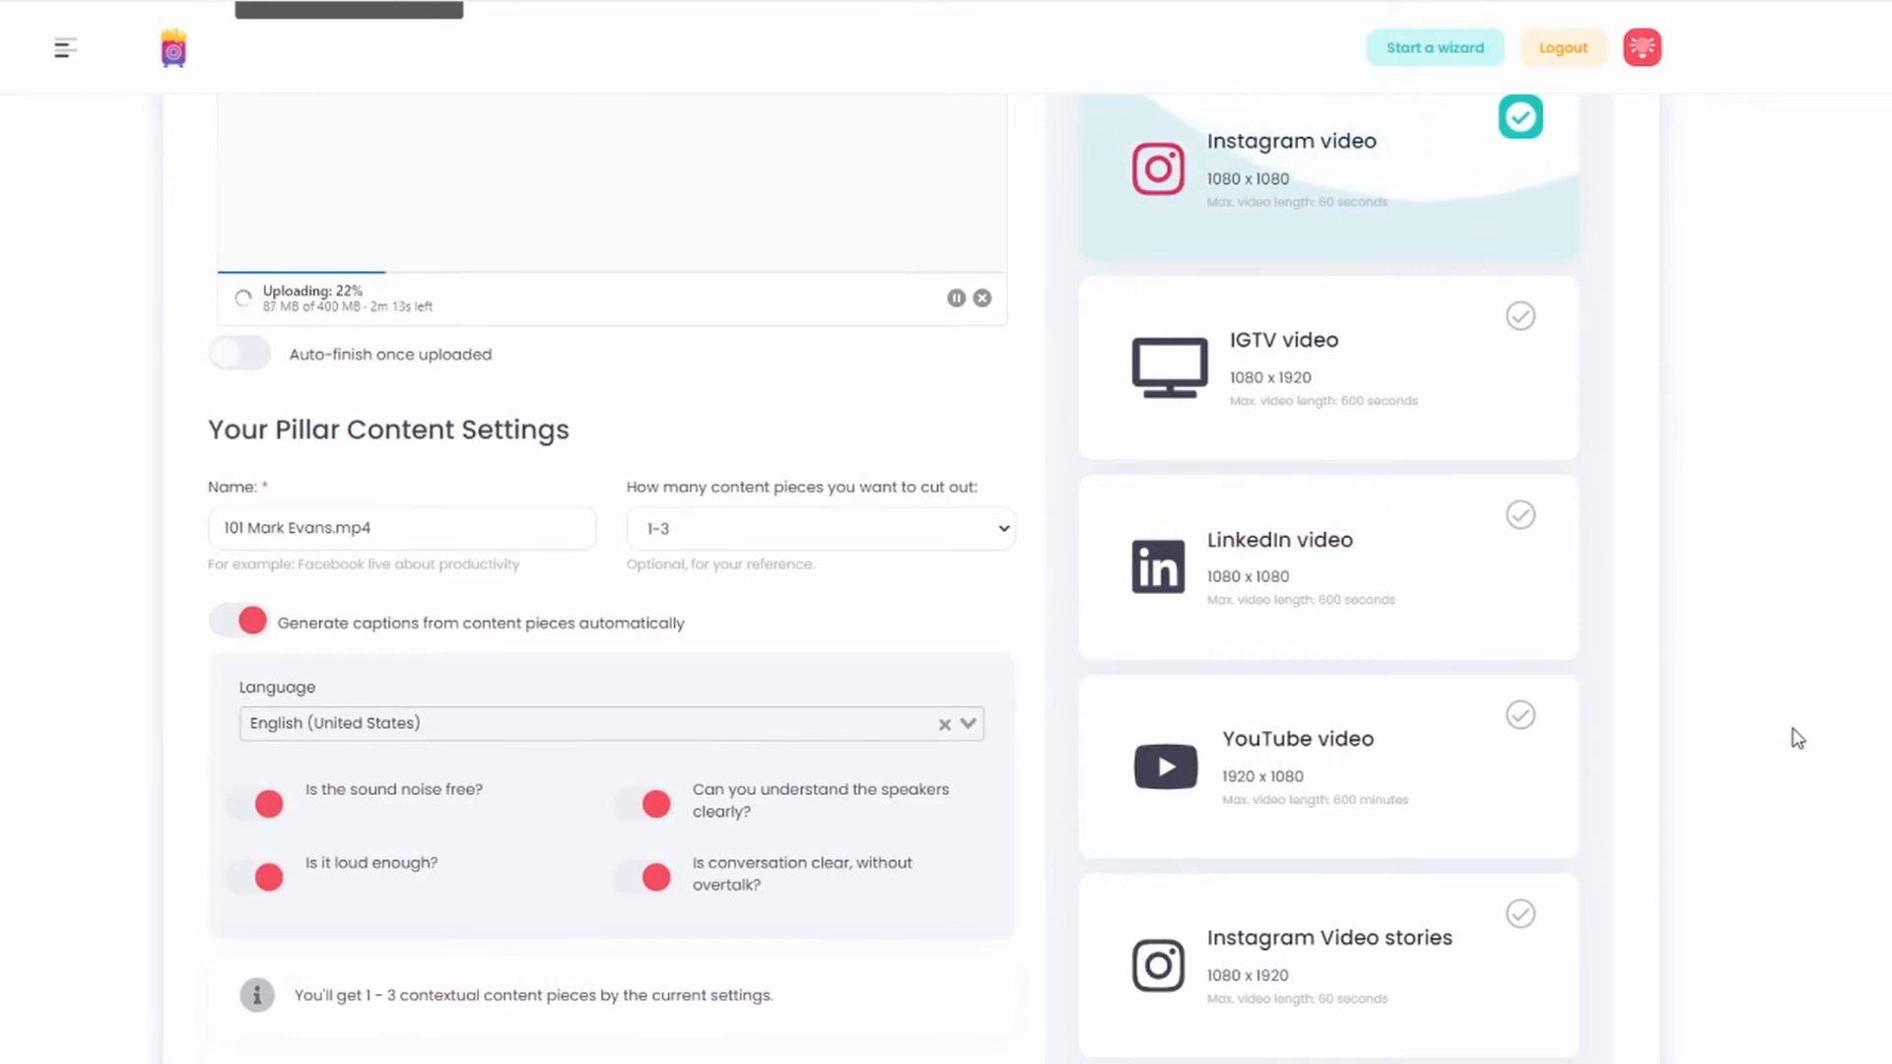
pyautogui.scroll(-7, 1799, 739)
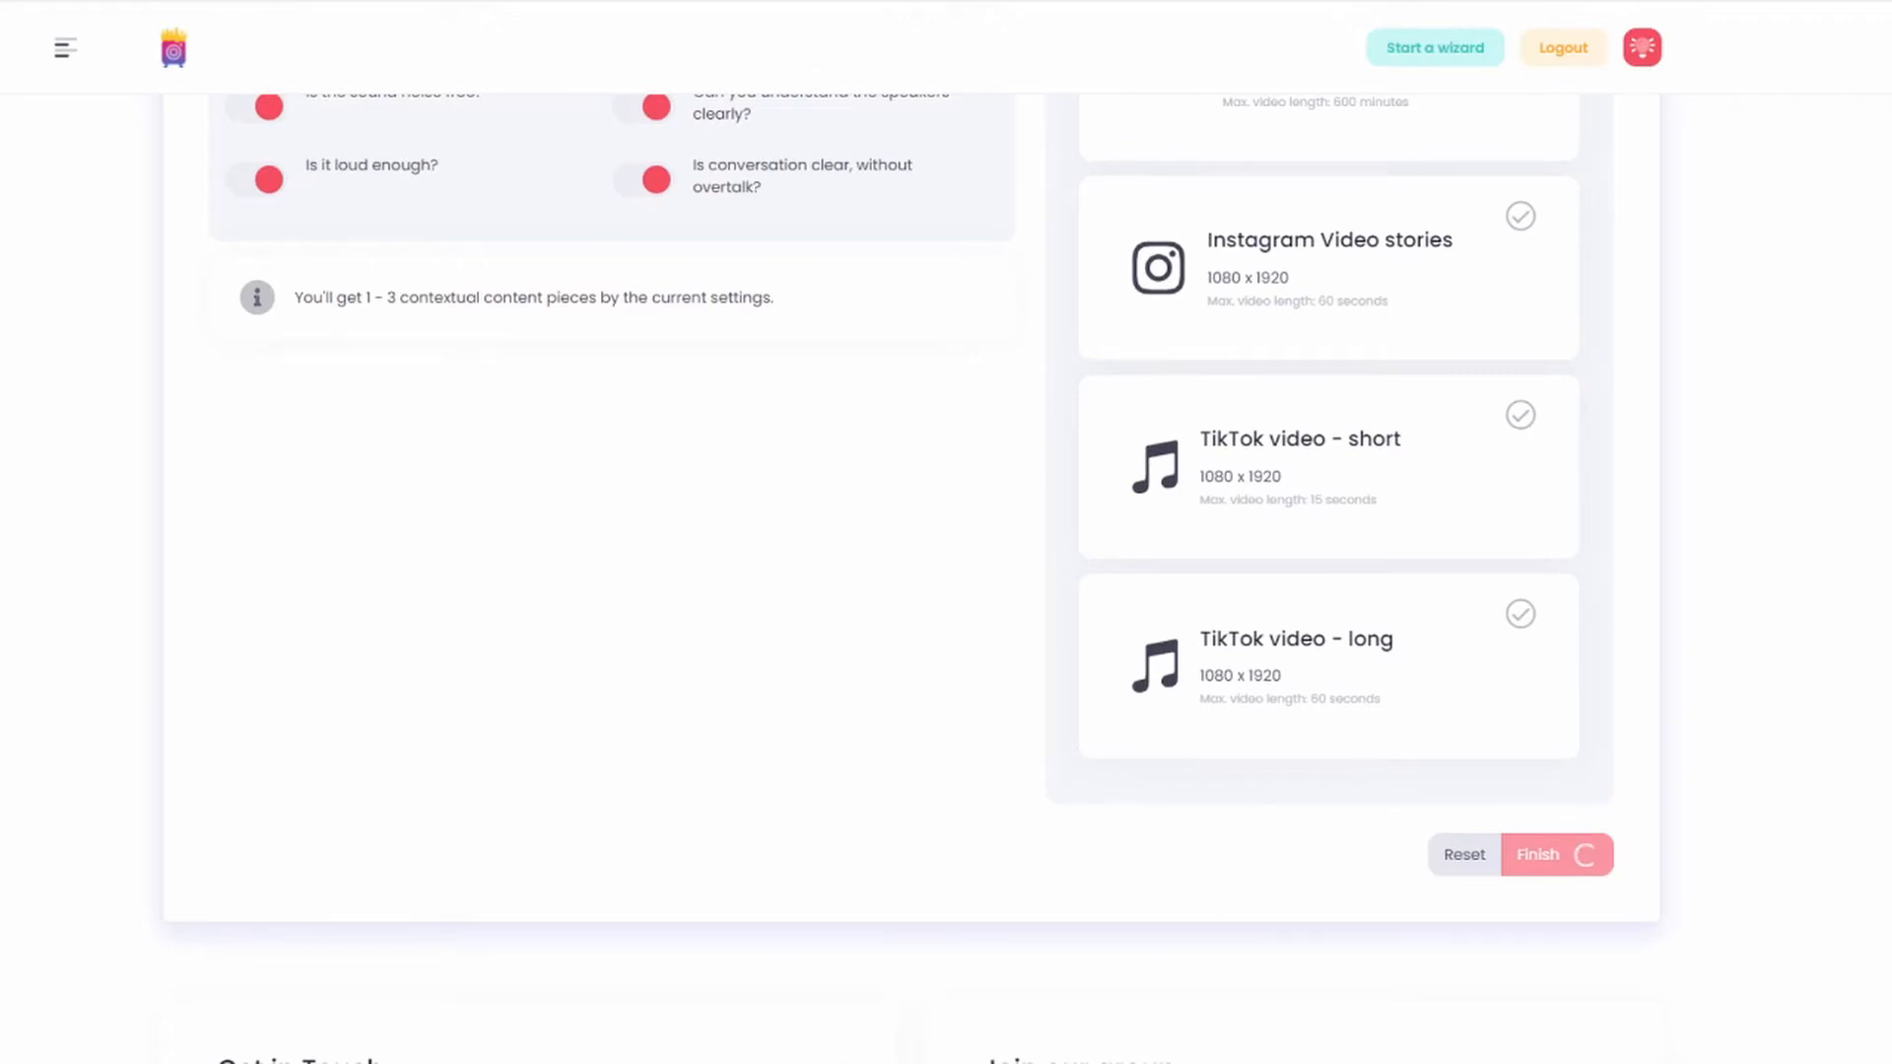
pyautogui.scroll(1, 1002, 753)
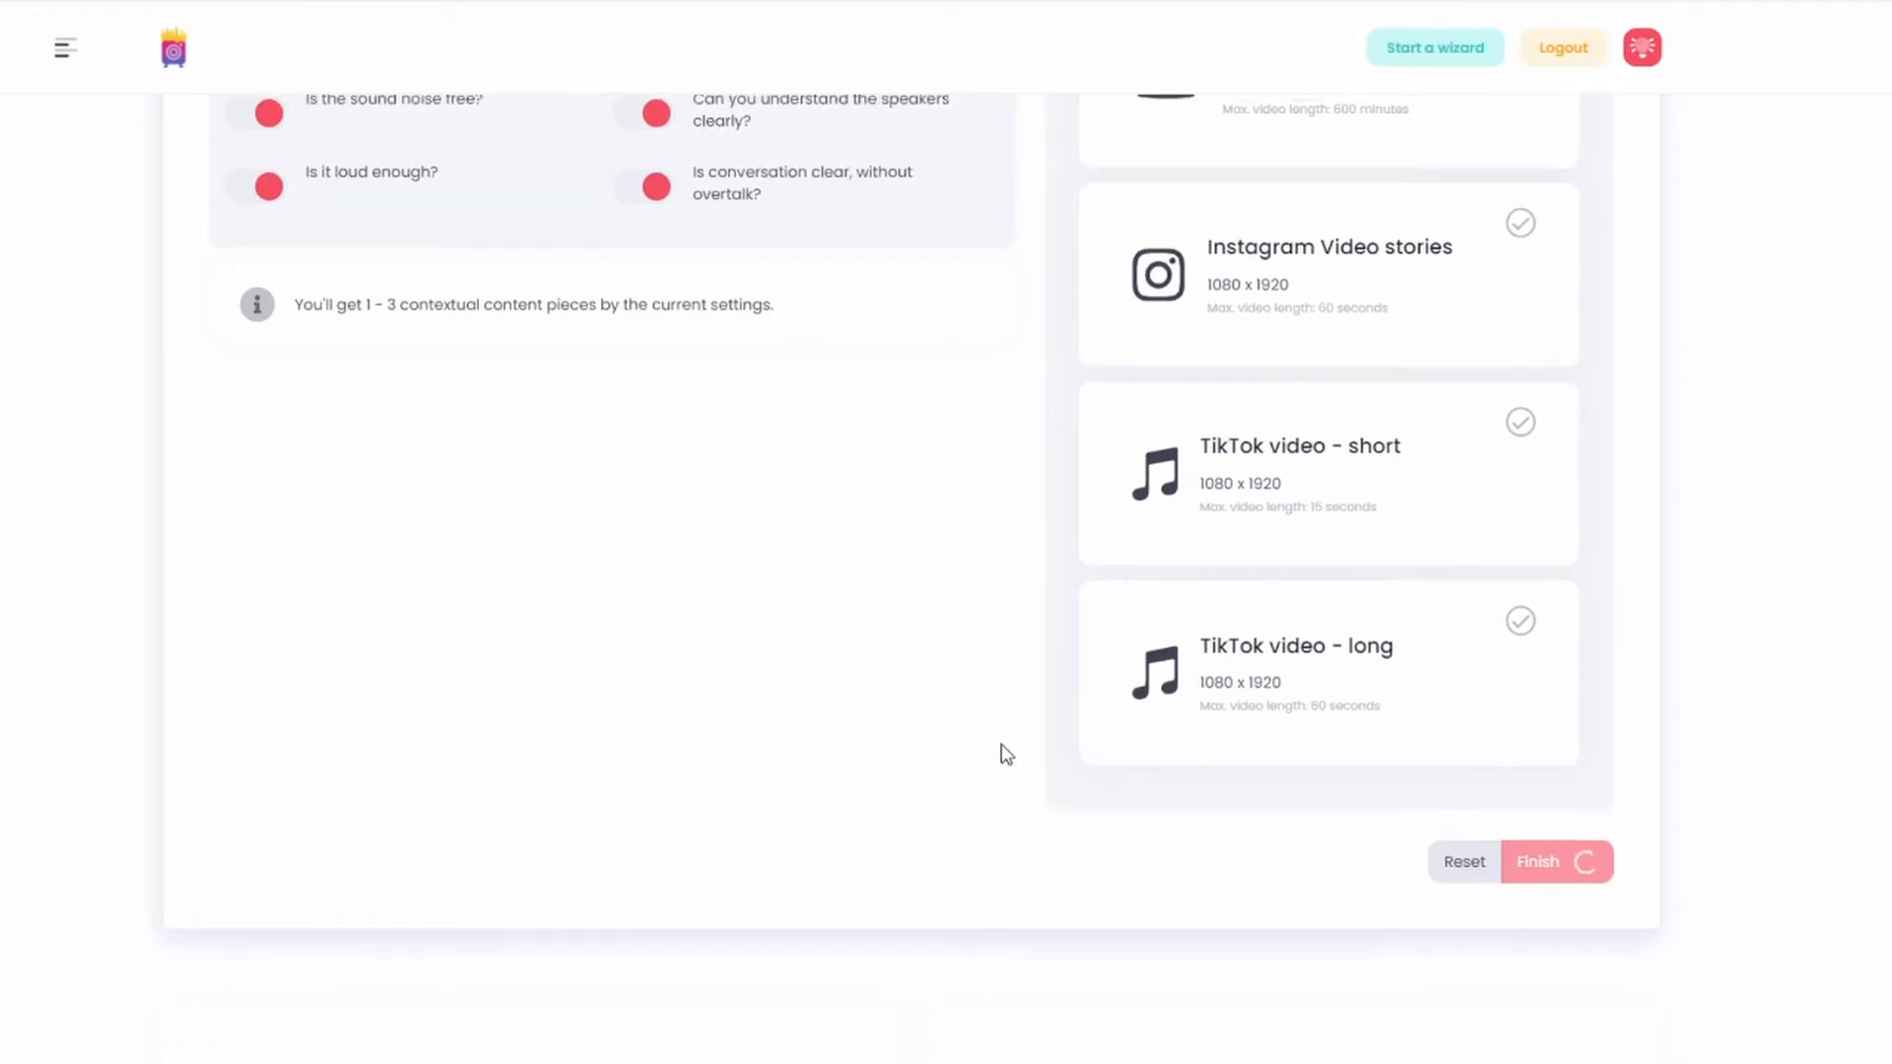
pyautogui.scroll(8, 1002, 753)
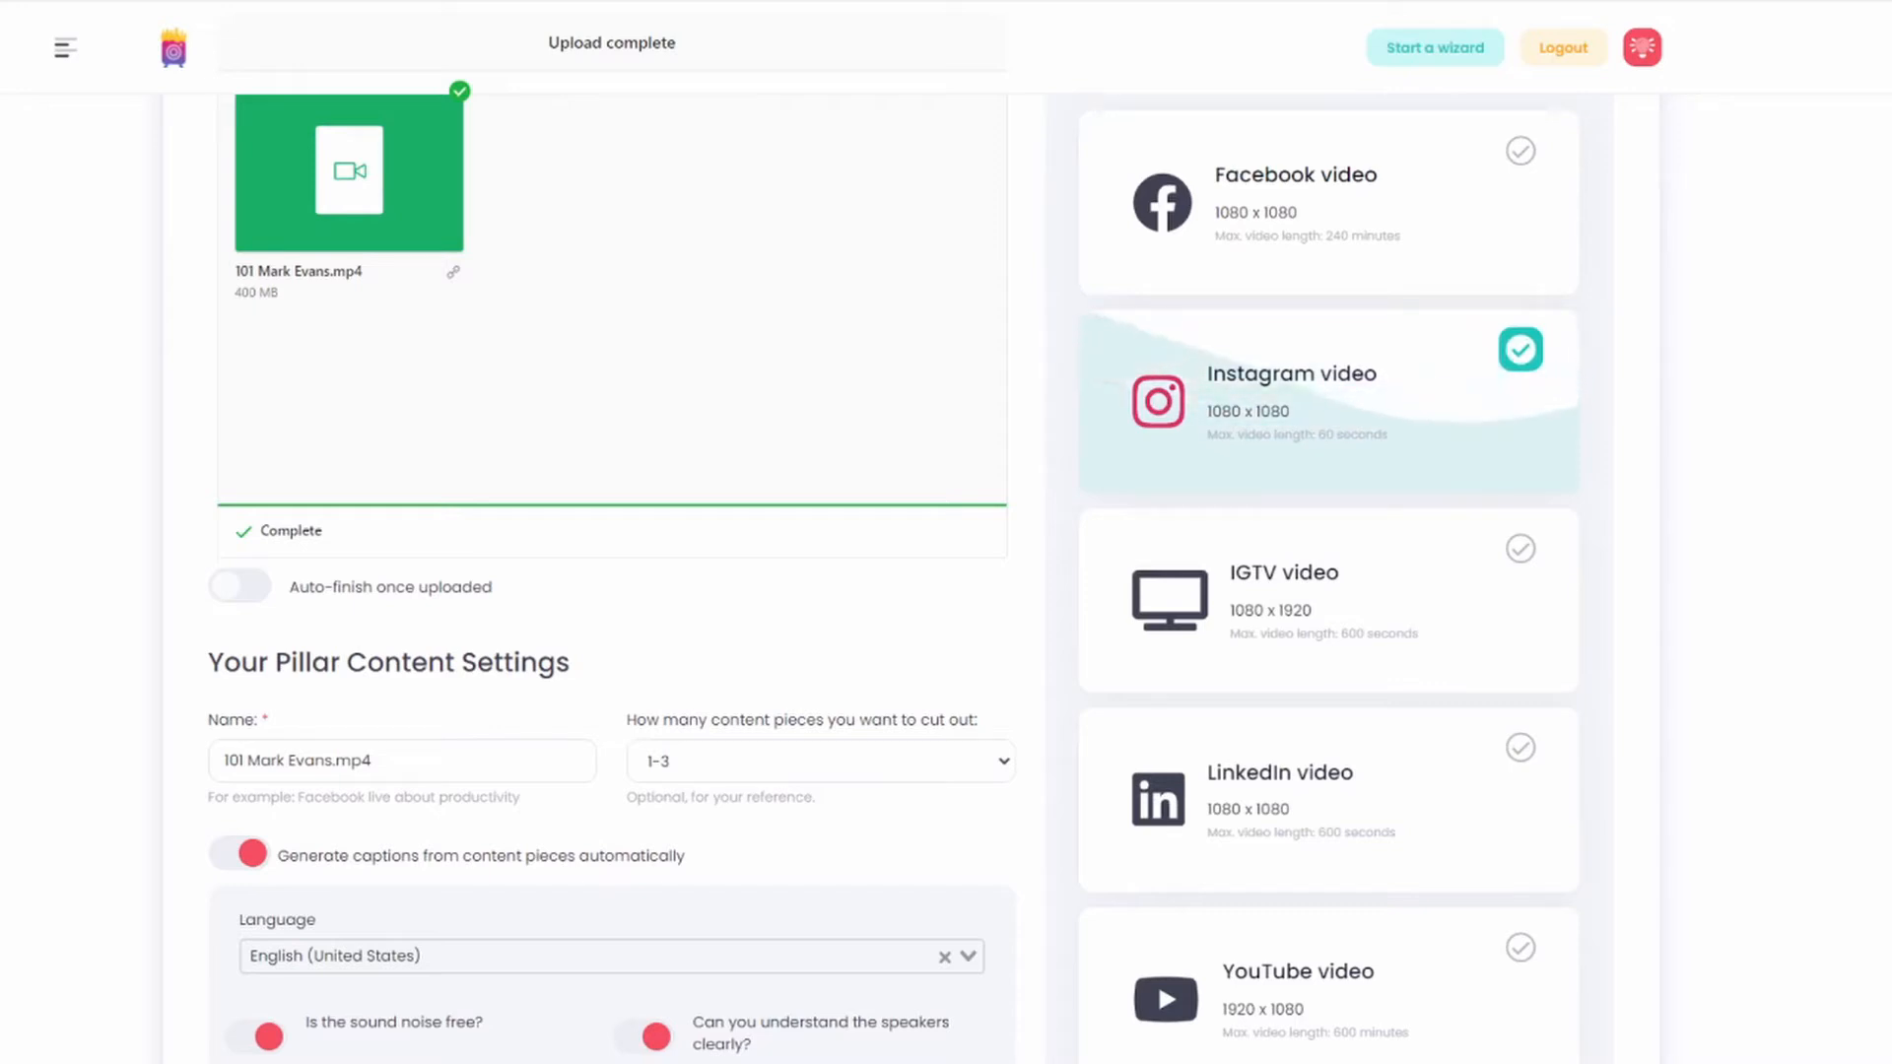
pyautogui.scroll(-5, 1734, 670)
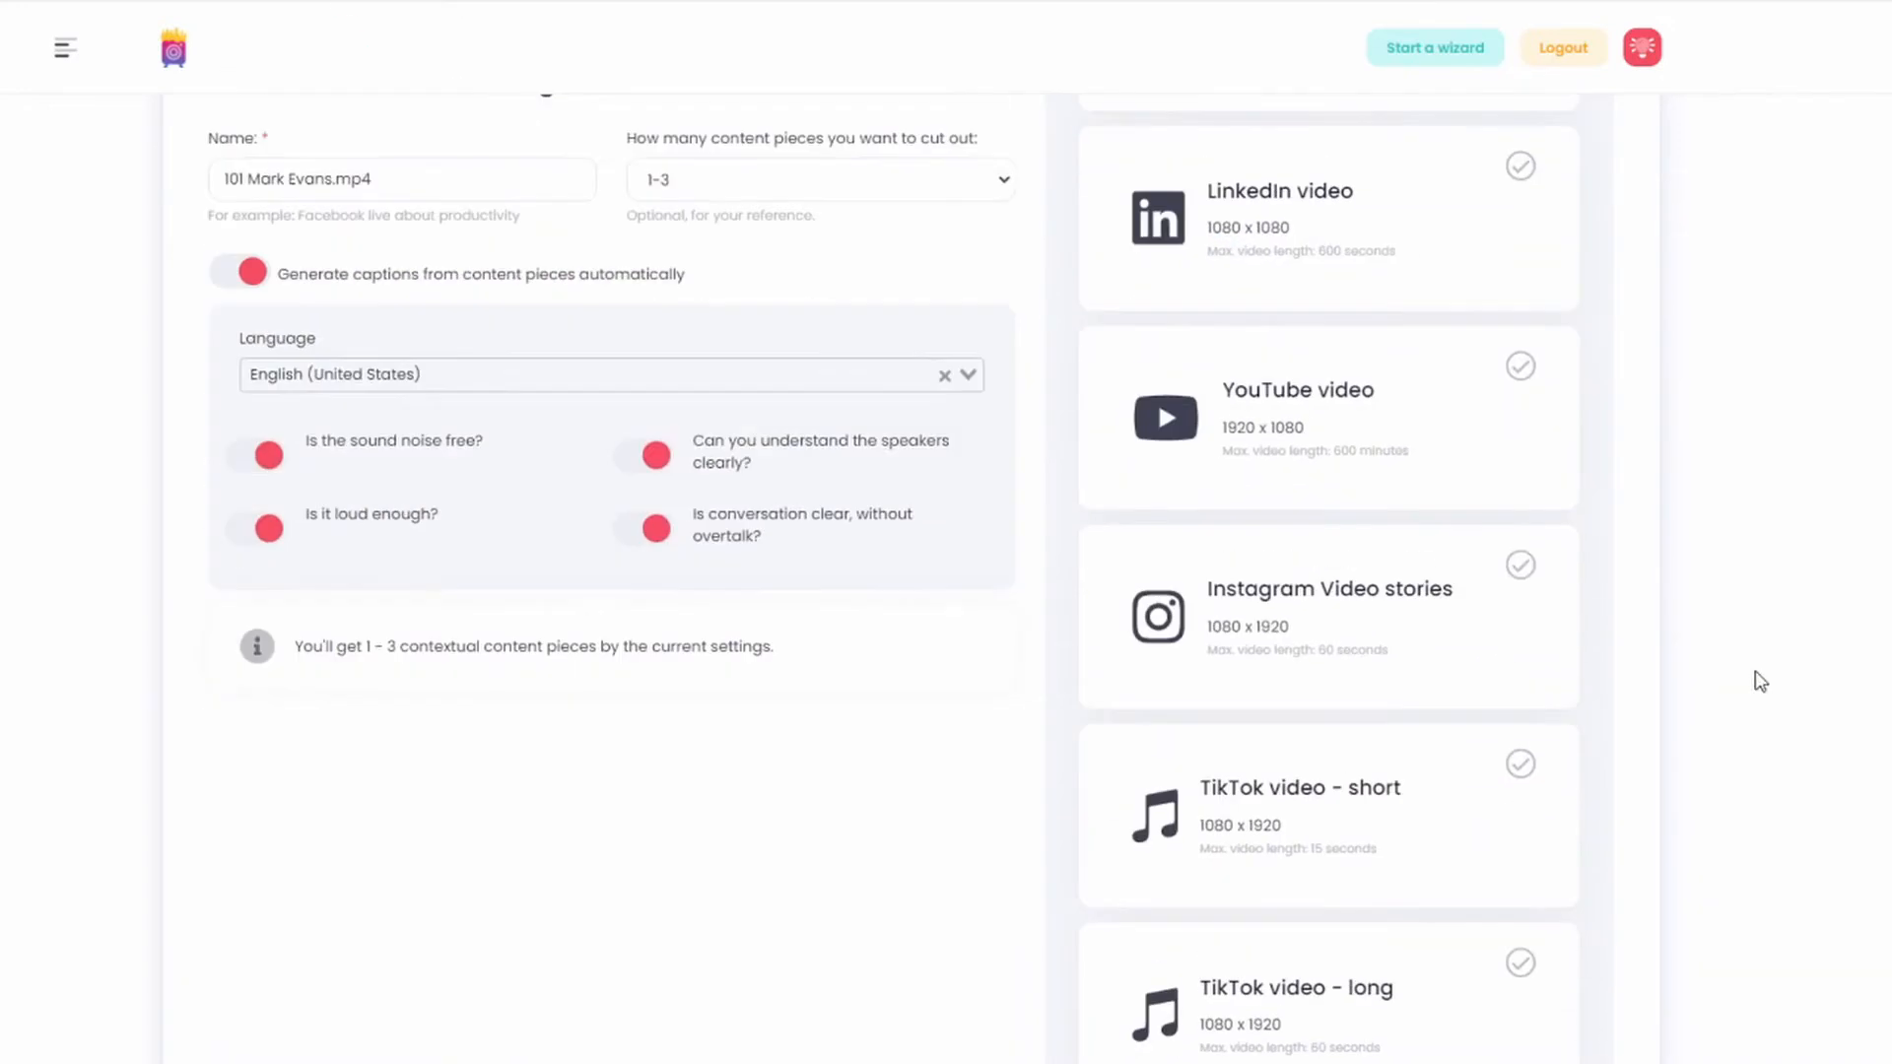
pyautogui.scroll(-3, 1759, 677)
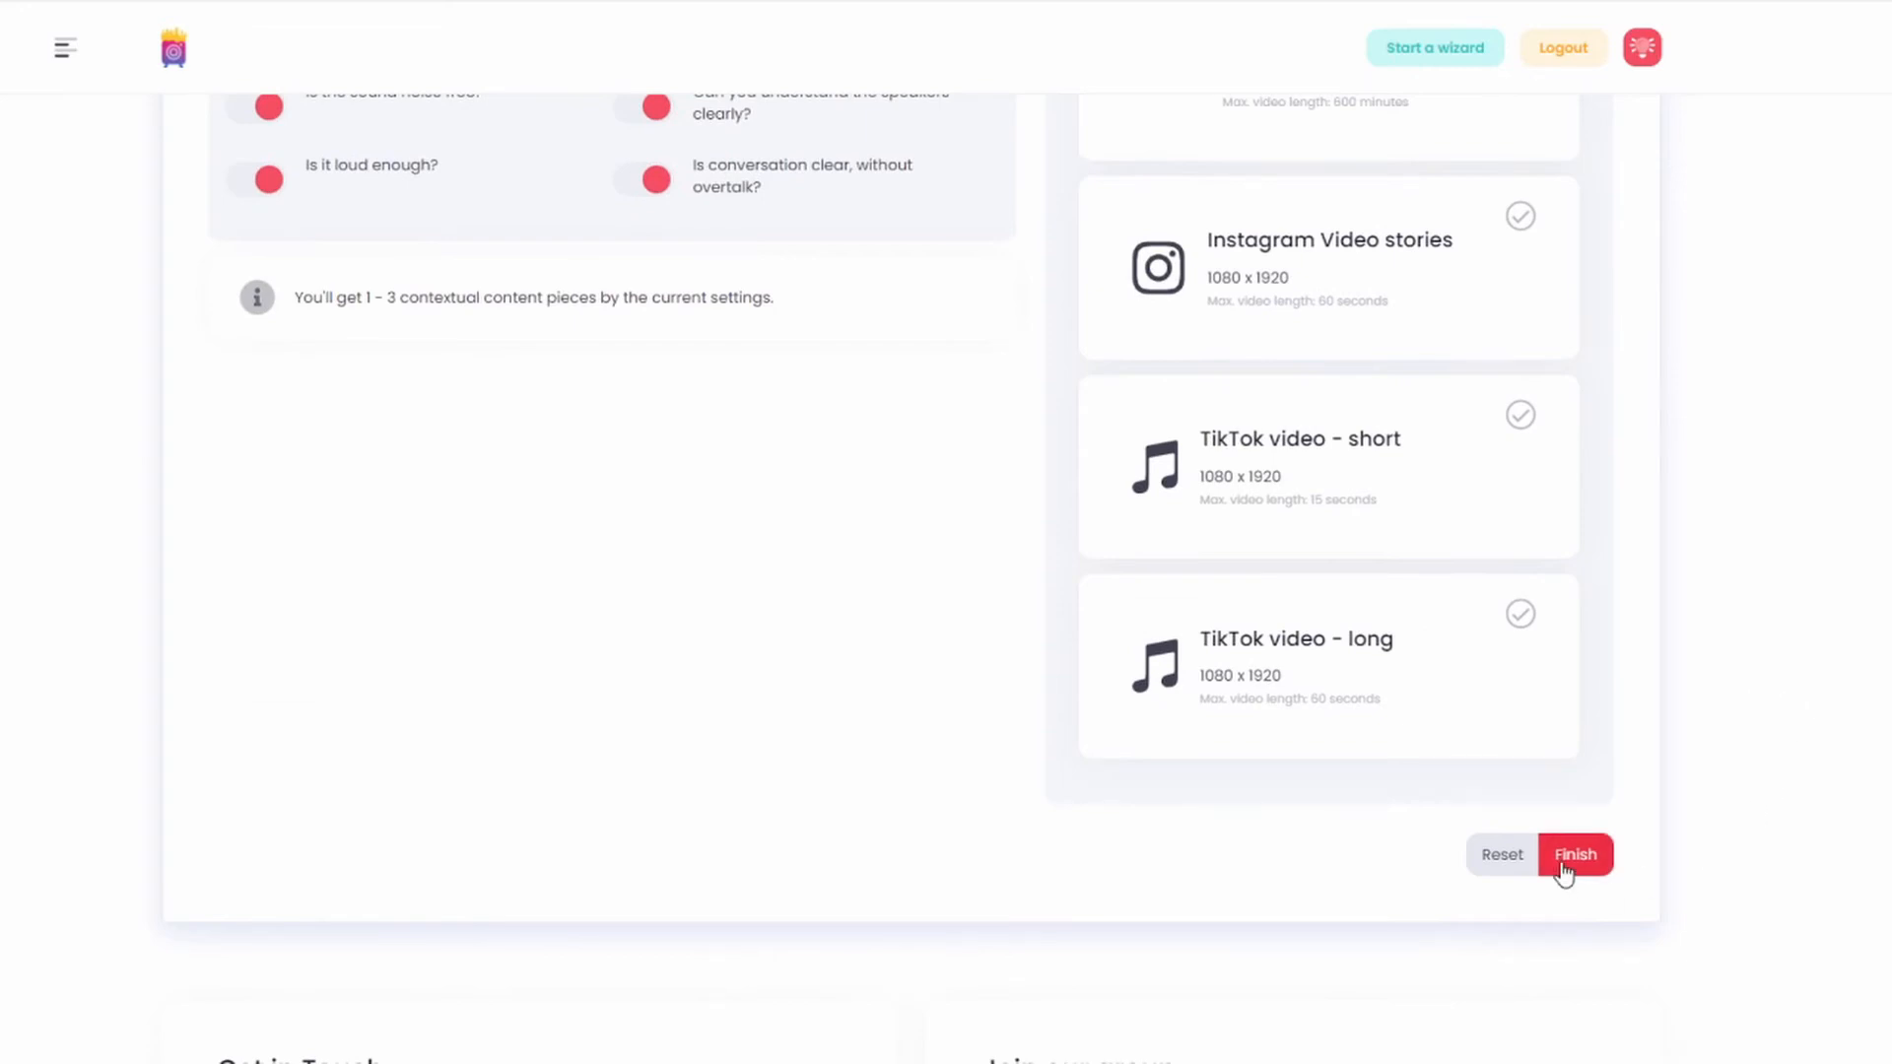
pyautogui.scroll(10, 1753, 815)
pyautogui.scroll(-5, 1753, 814)
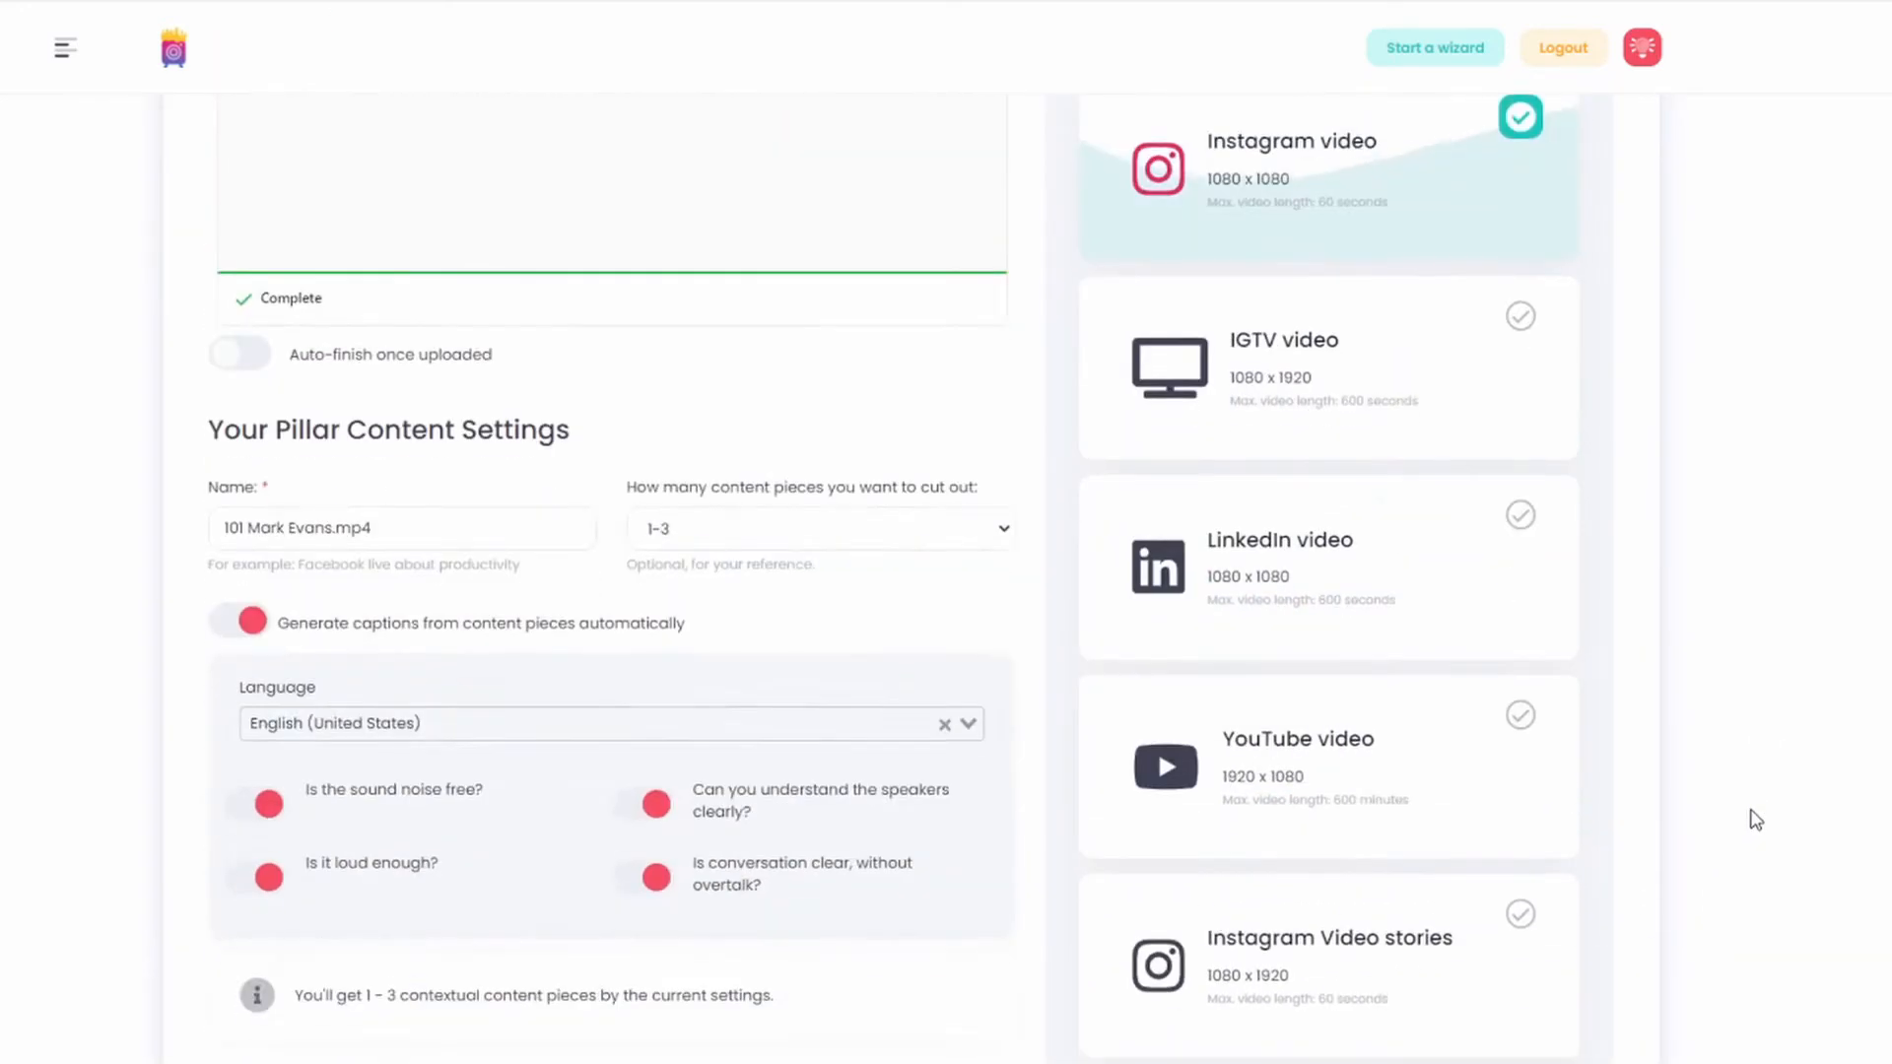
pyautogui.scroll(-7, 1753, 820)
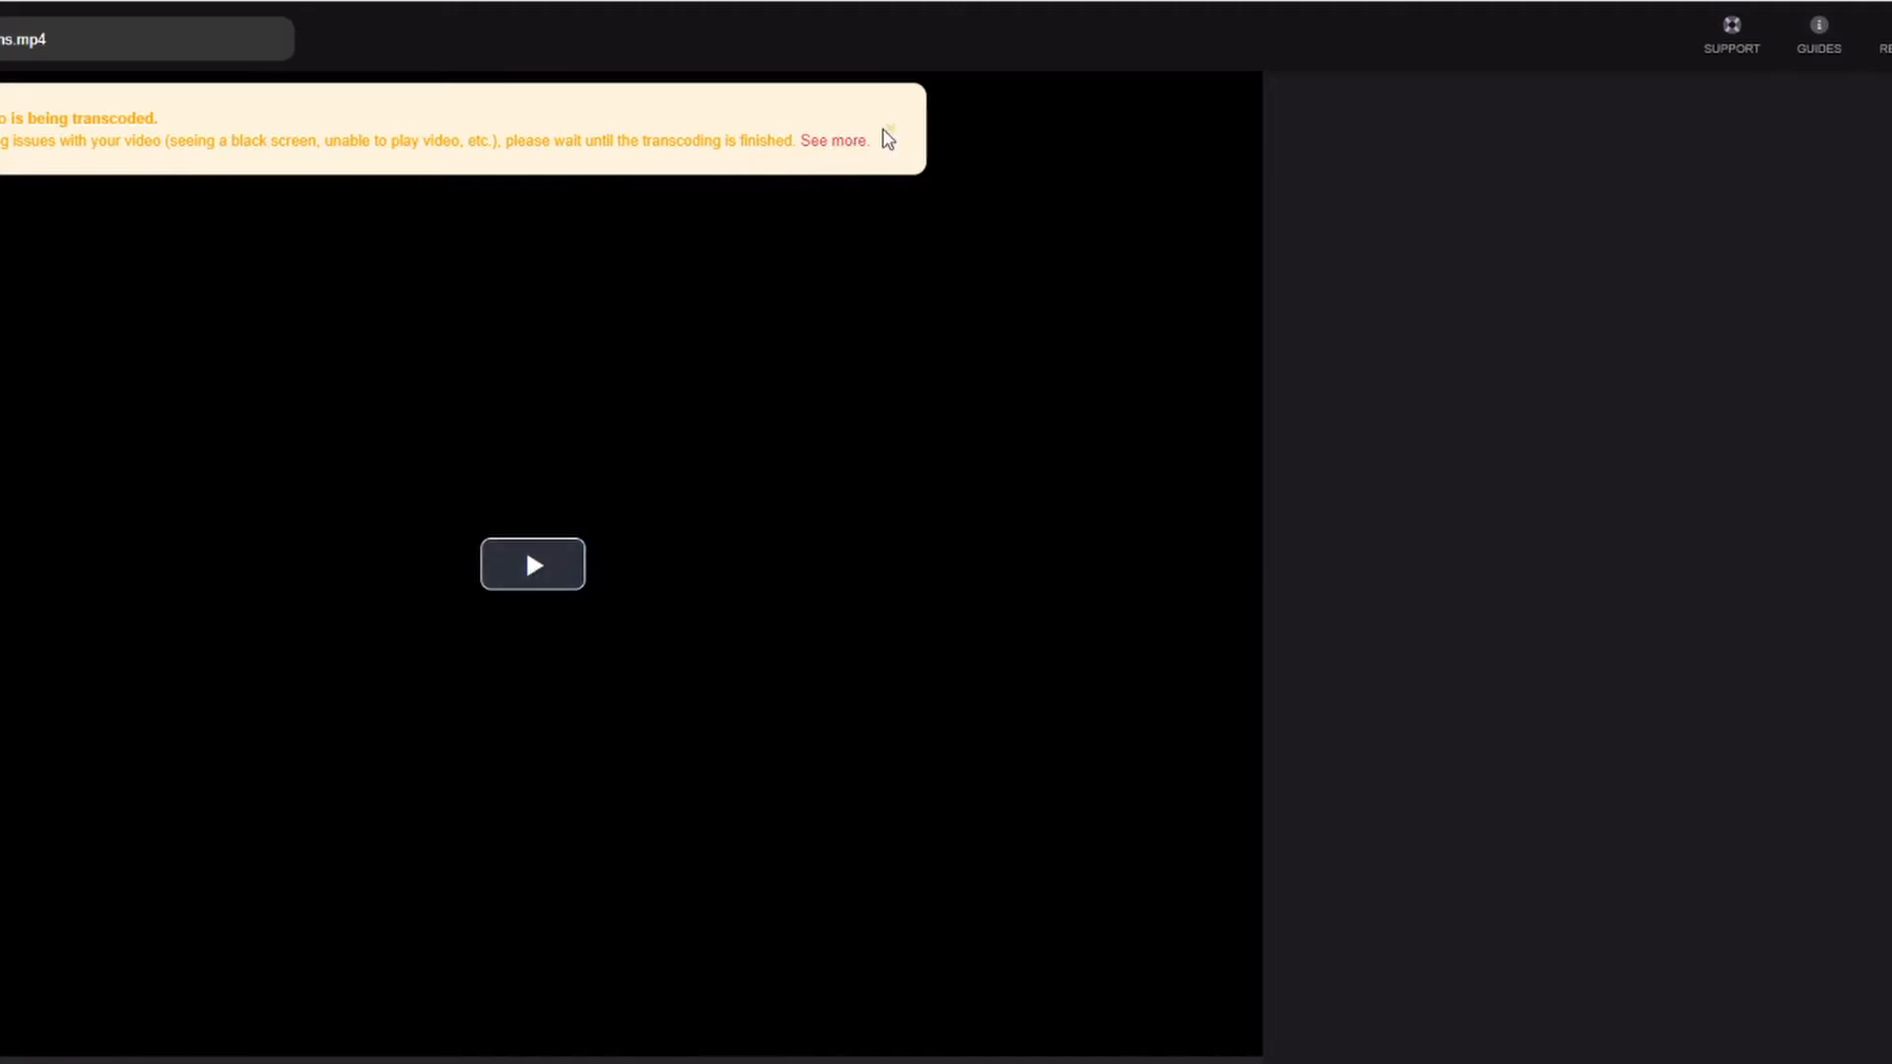
# Step: Dismiss the transcoding notice and reopen the uploaded interview video from the recent pillar content pieces
pyautogui.click(891, 139)
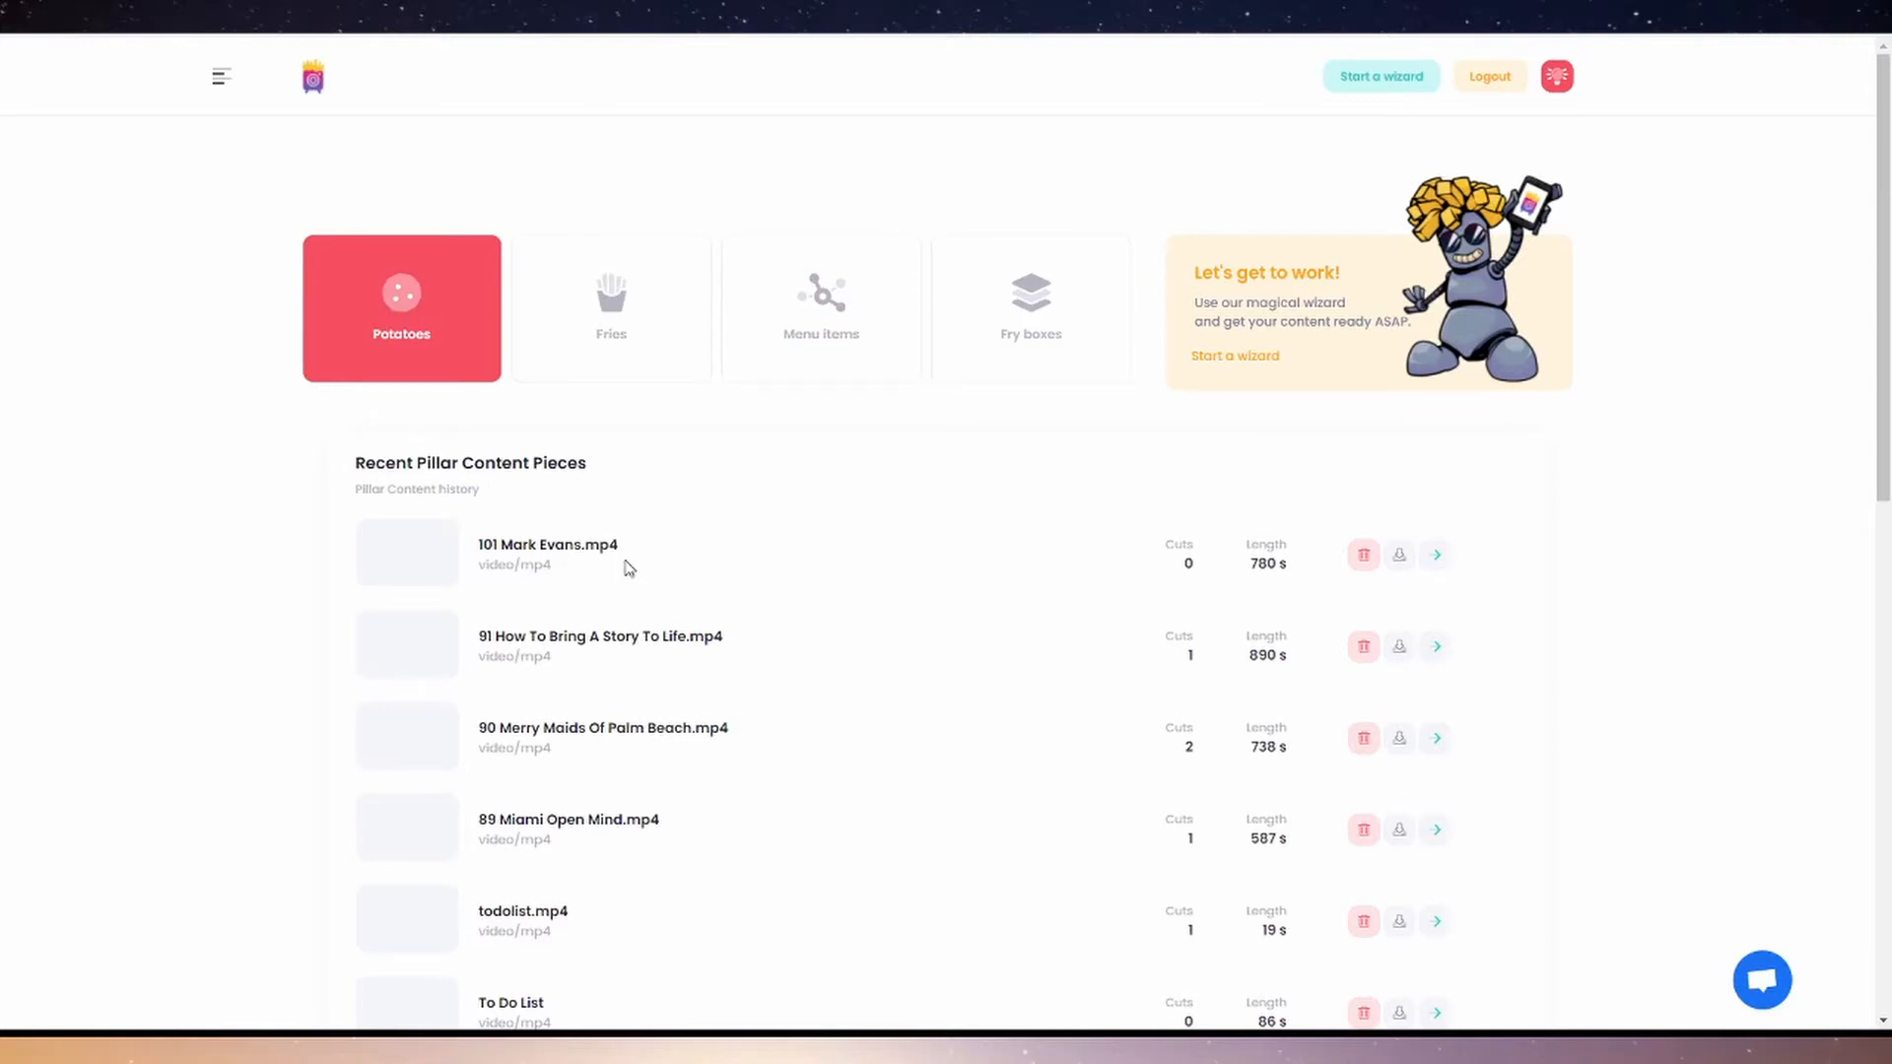
pyautogui.click(606, 554)
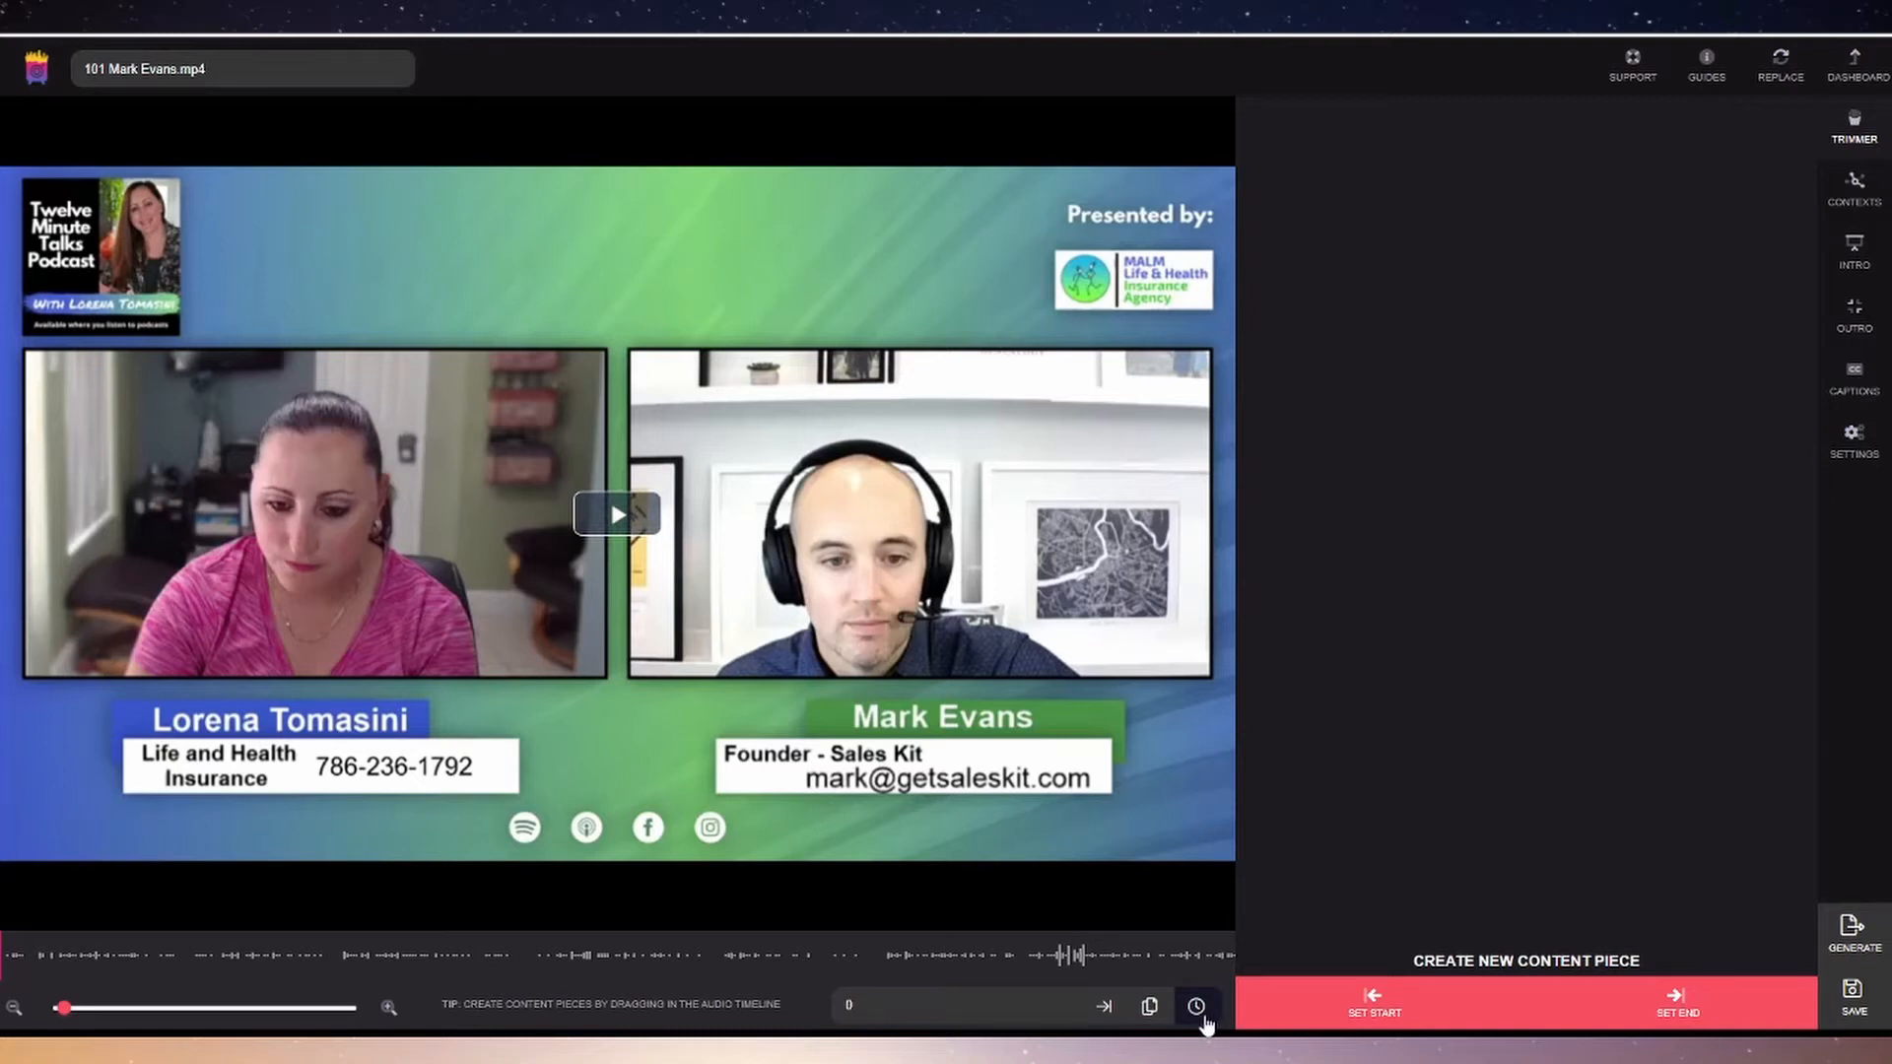
# Step: Forward the video to 00:03:00 and set that time as the start of a new content piece
pyautogui.click(1197, 1007)
pyautogui.click(875, 1004)
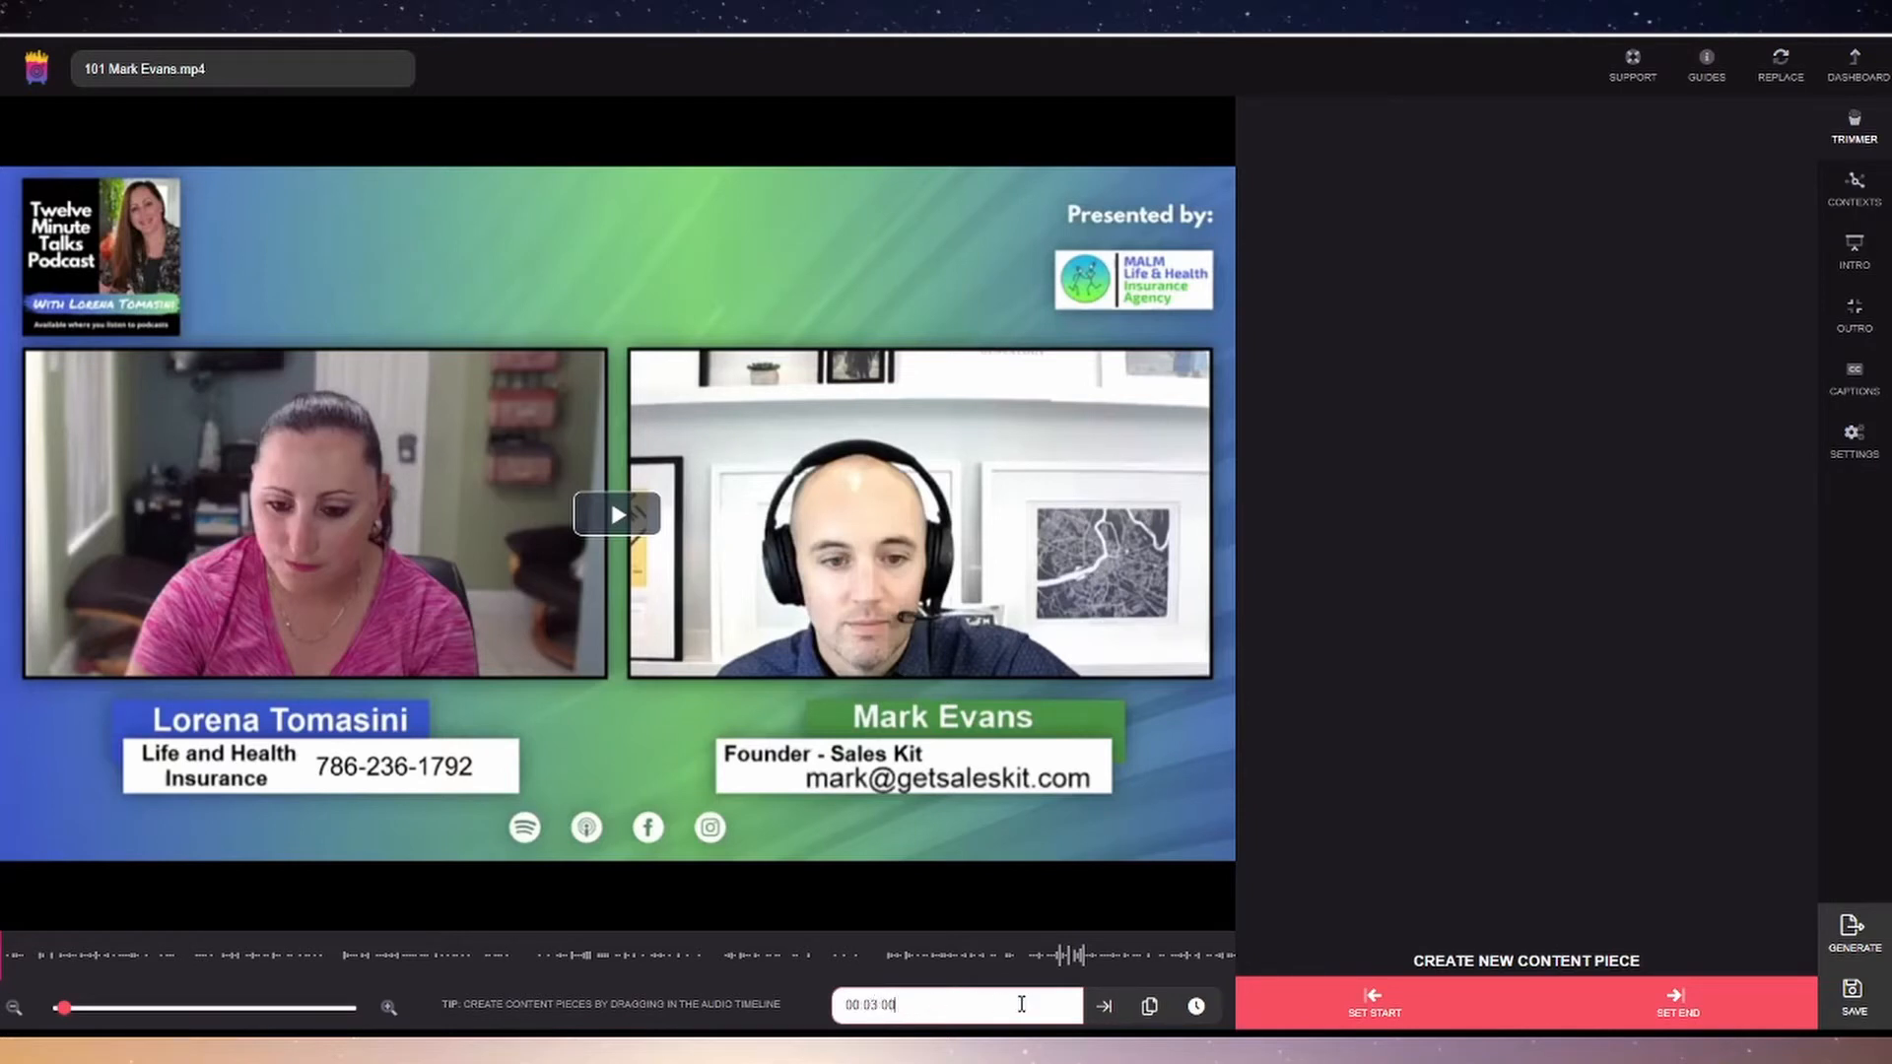
pyautogui.click(1102, 1009)
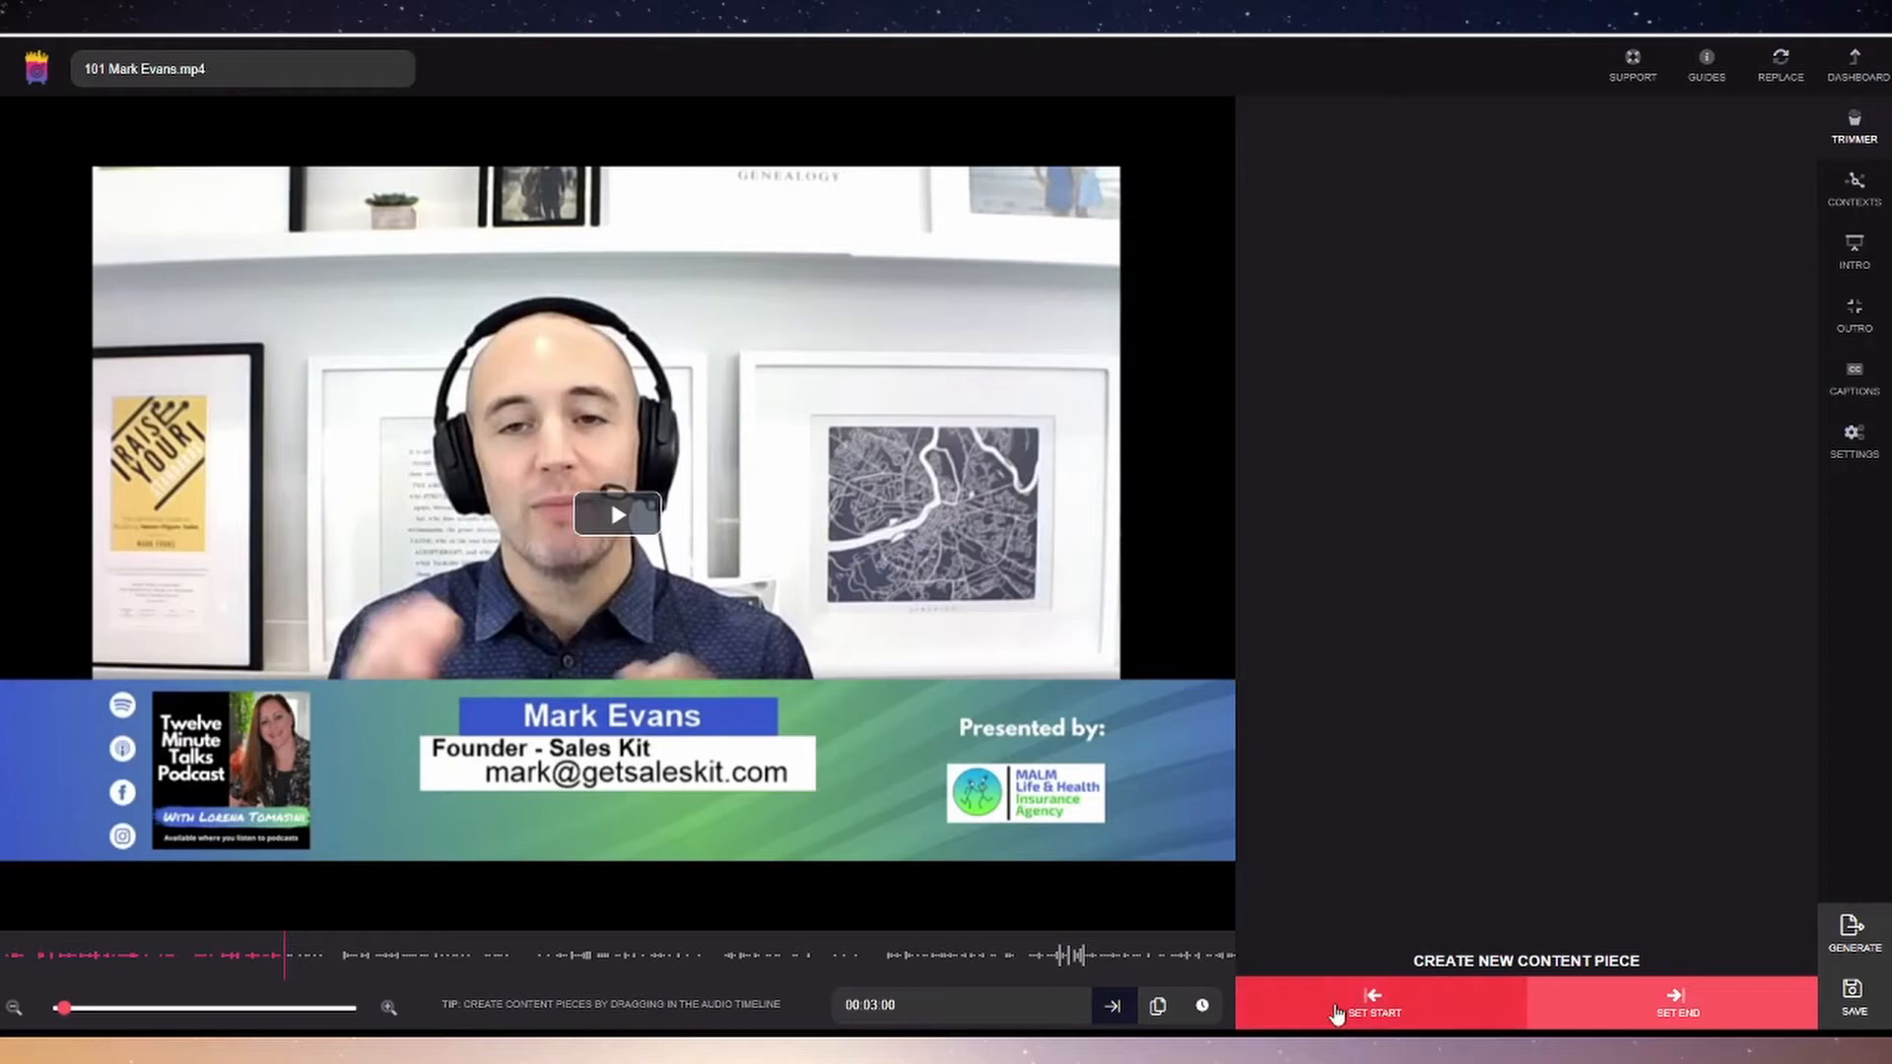
pyautogui.click(1345, 1013)
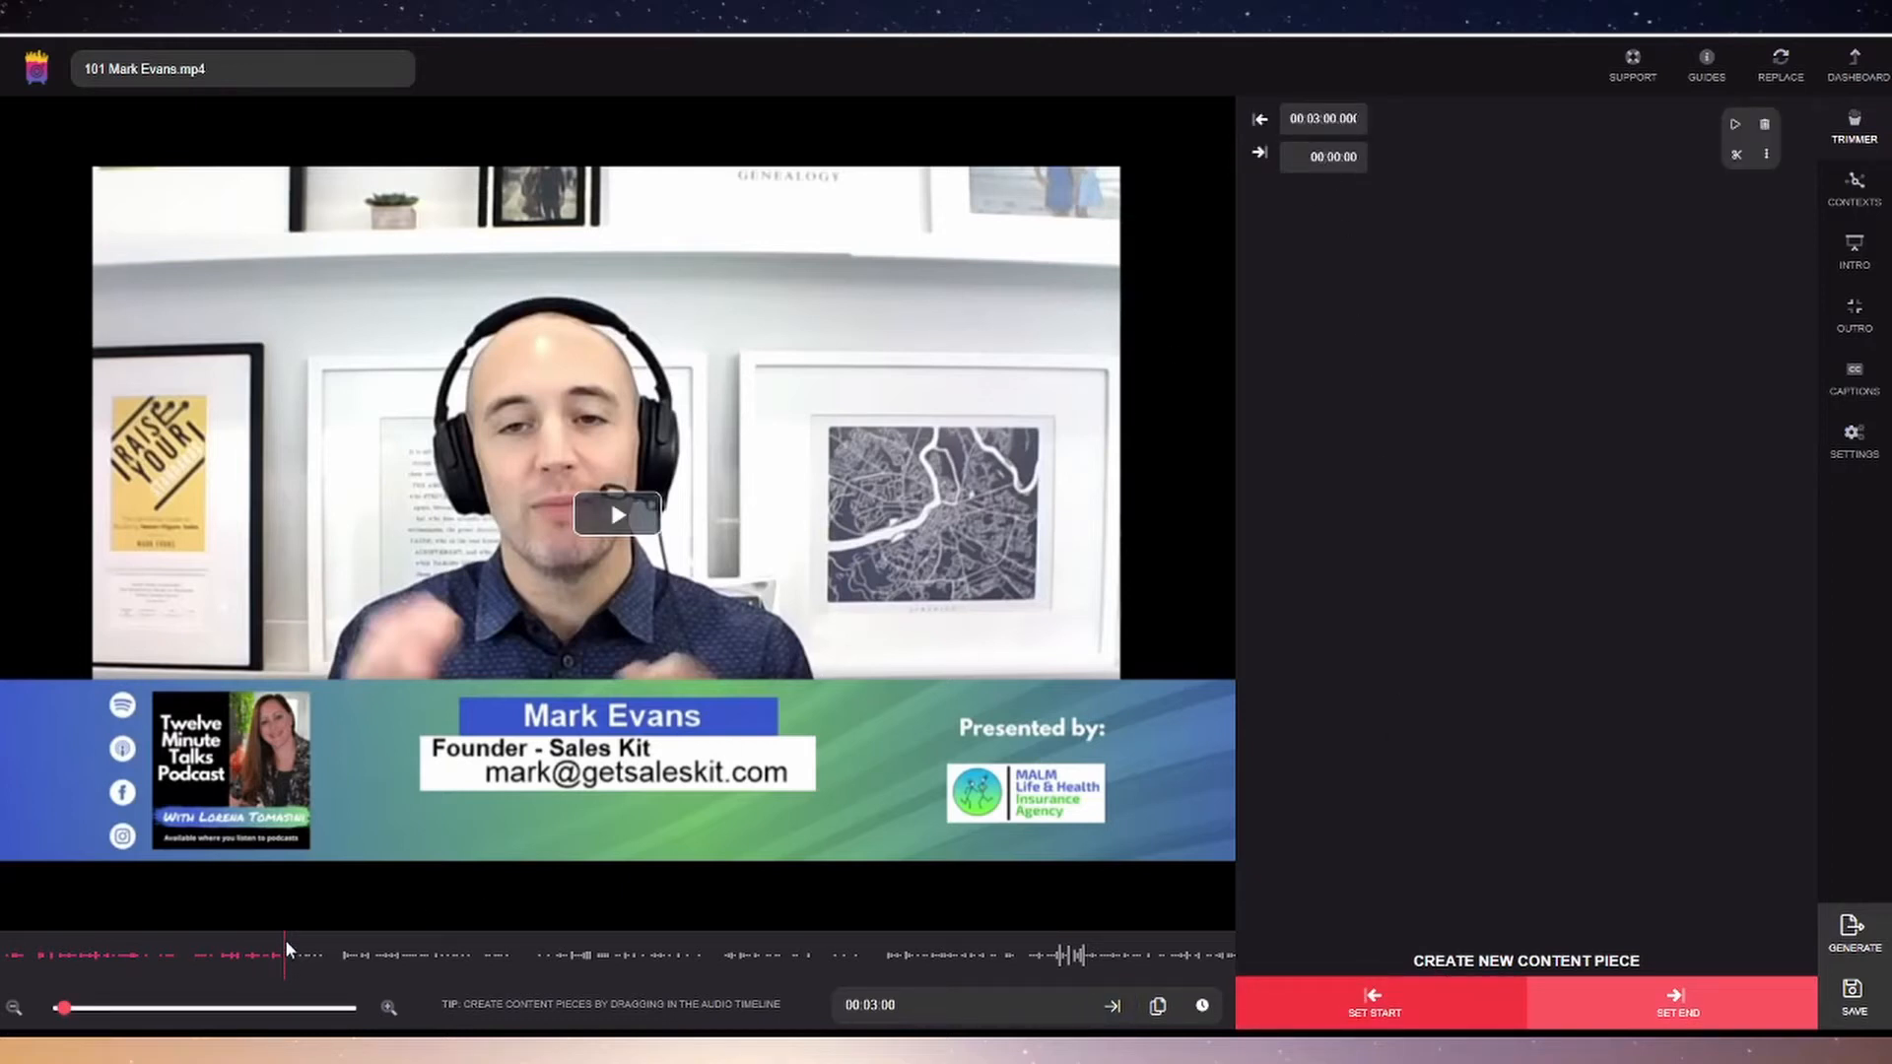
# Step: Mark the first content piece on the audio timeline from about 00:02:58 and shorten it to end at about 00:03:55
pyautogui.moveTo(283, 945); pyautogui.dragTo(470, 952)
pyautogui.click(476, 951)
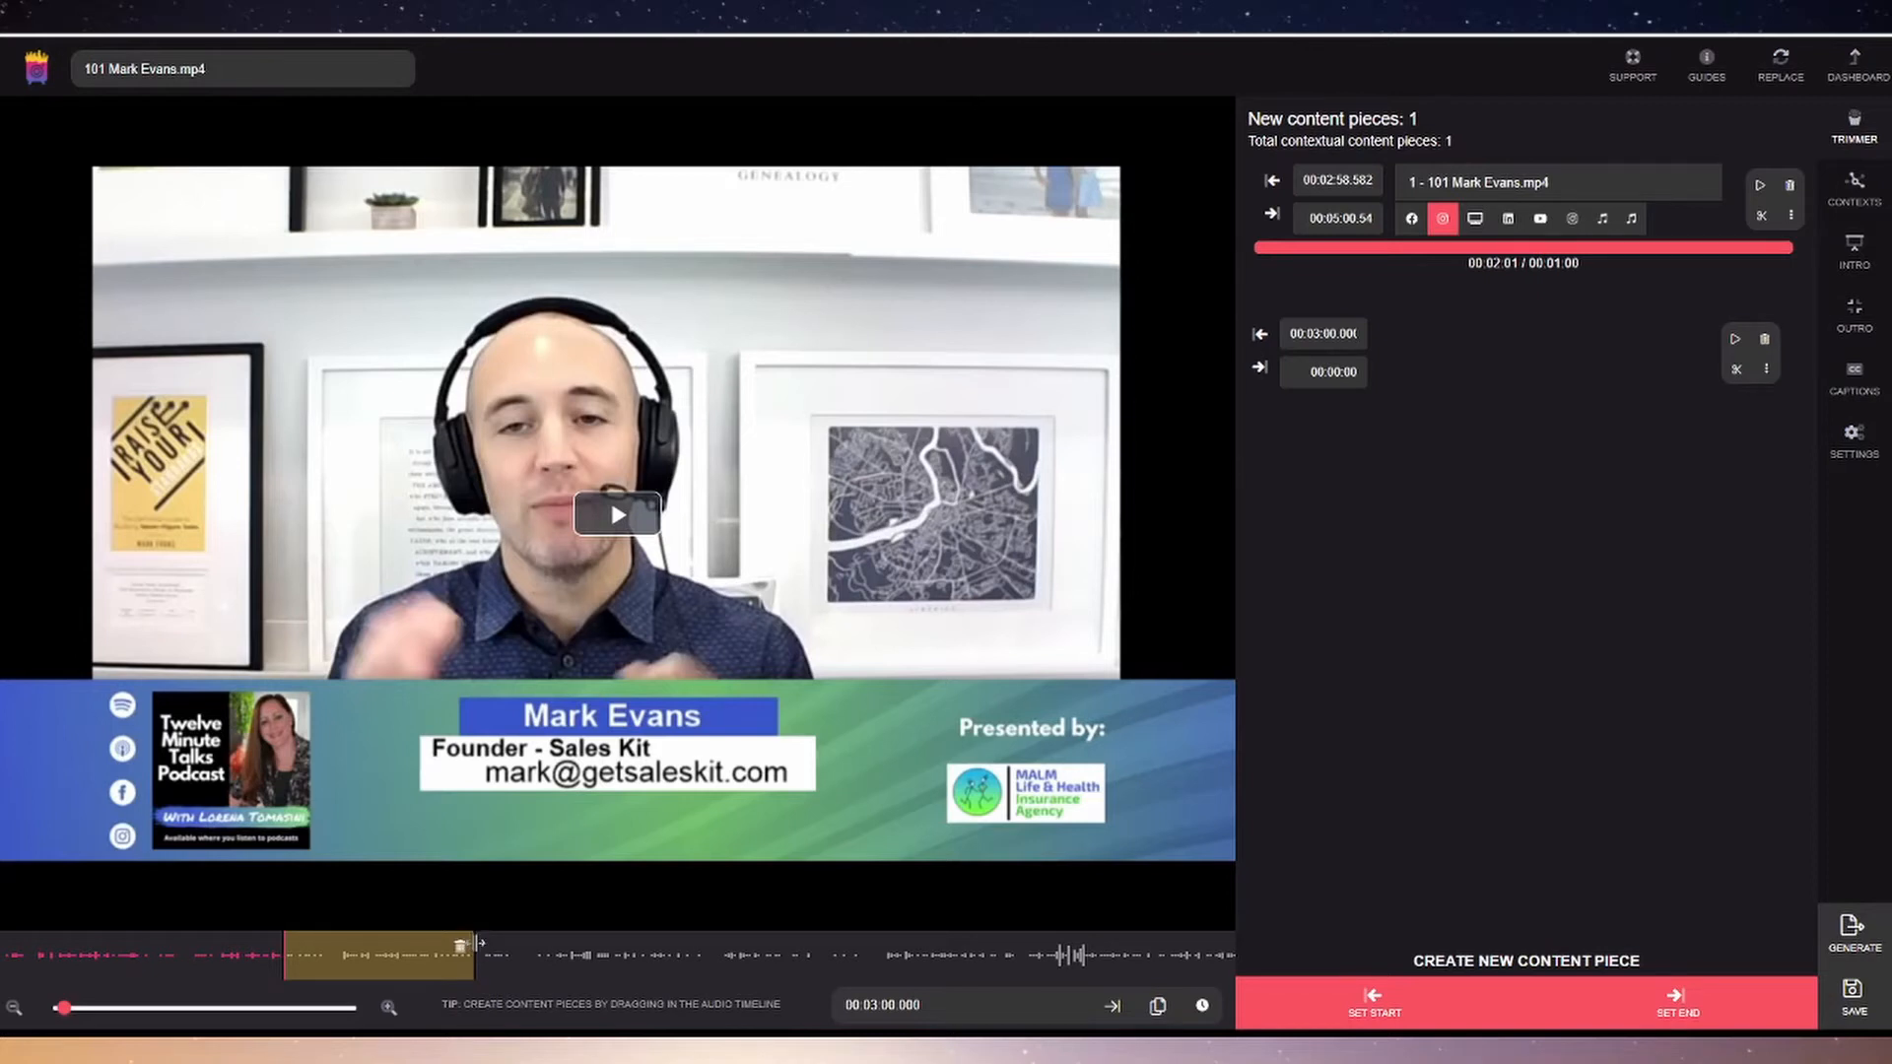
pyautogui.moveTo(478, 943); pyautogui.dragTo(405, 943)
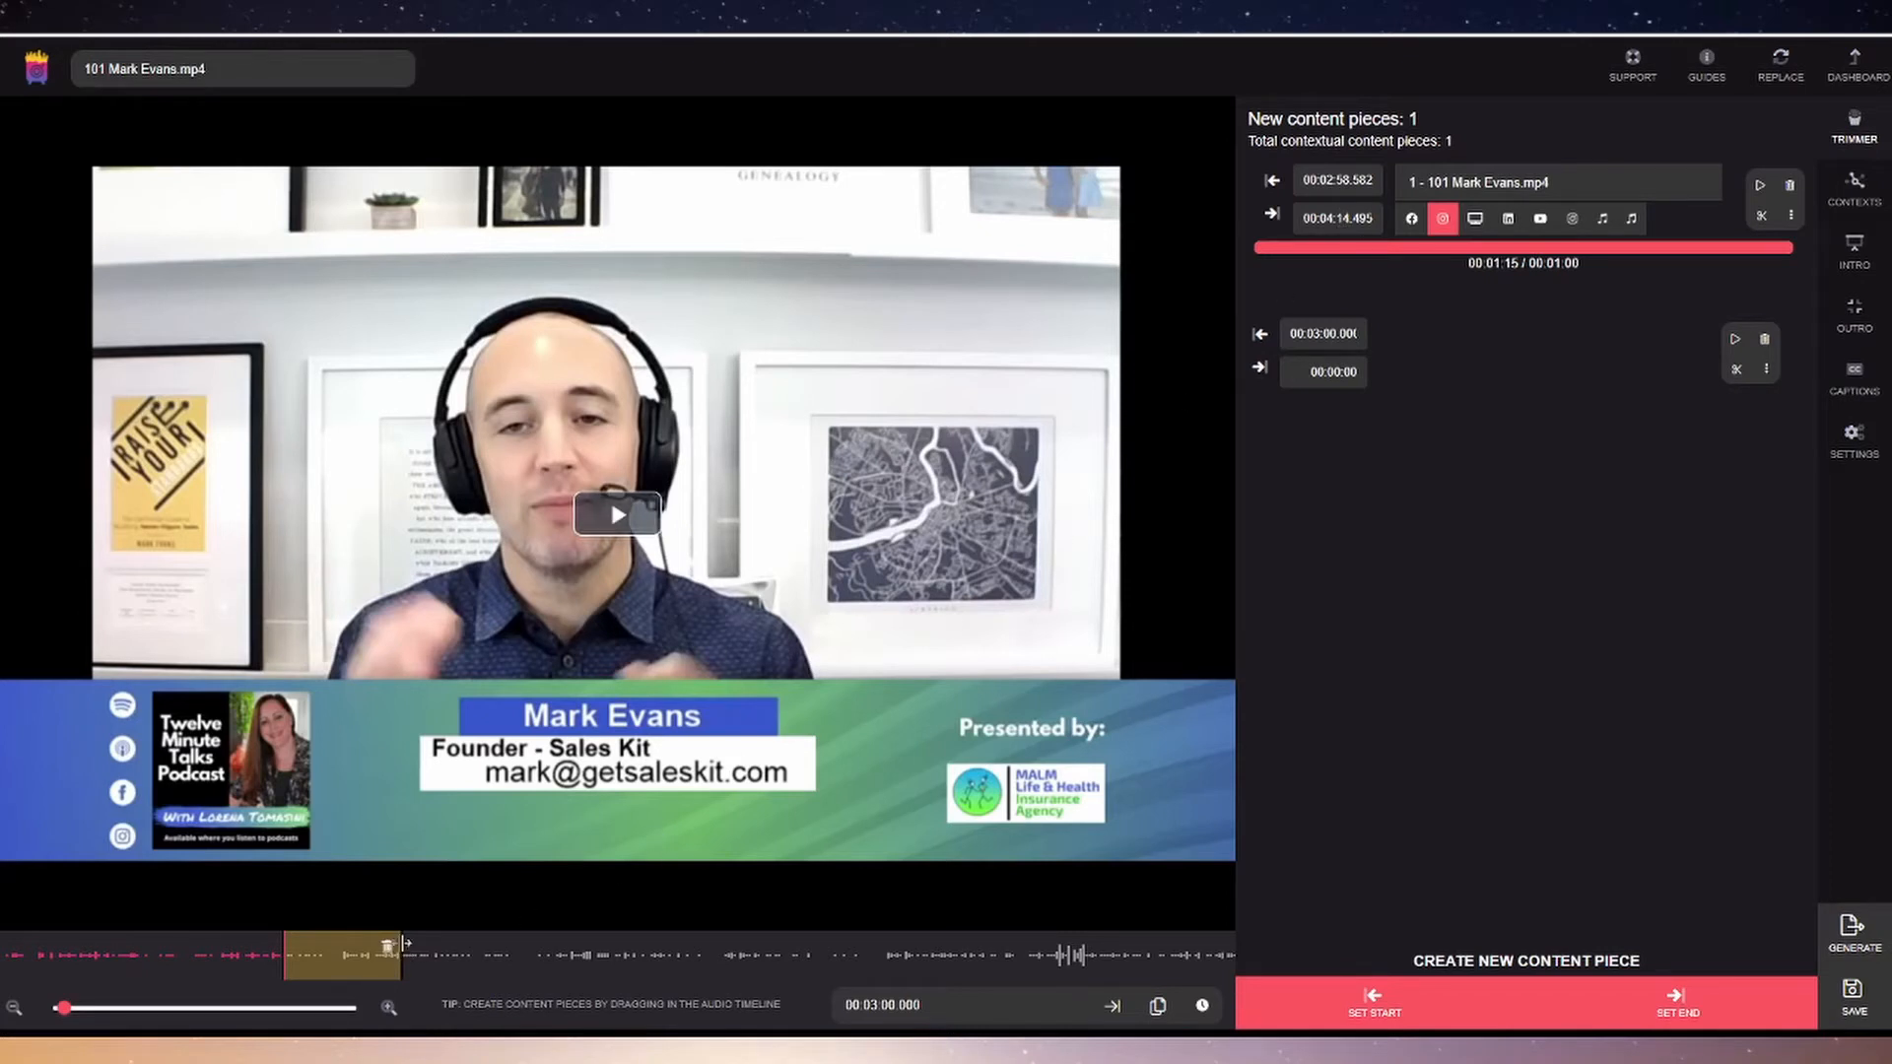
pyautogui.moveTo(404, 943); pyautogui.dragTo(377, 943)
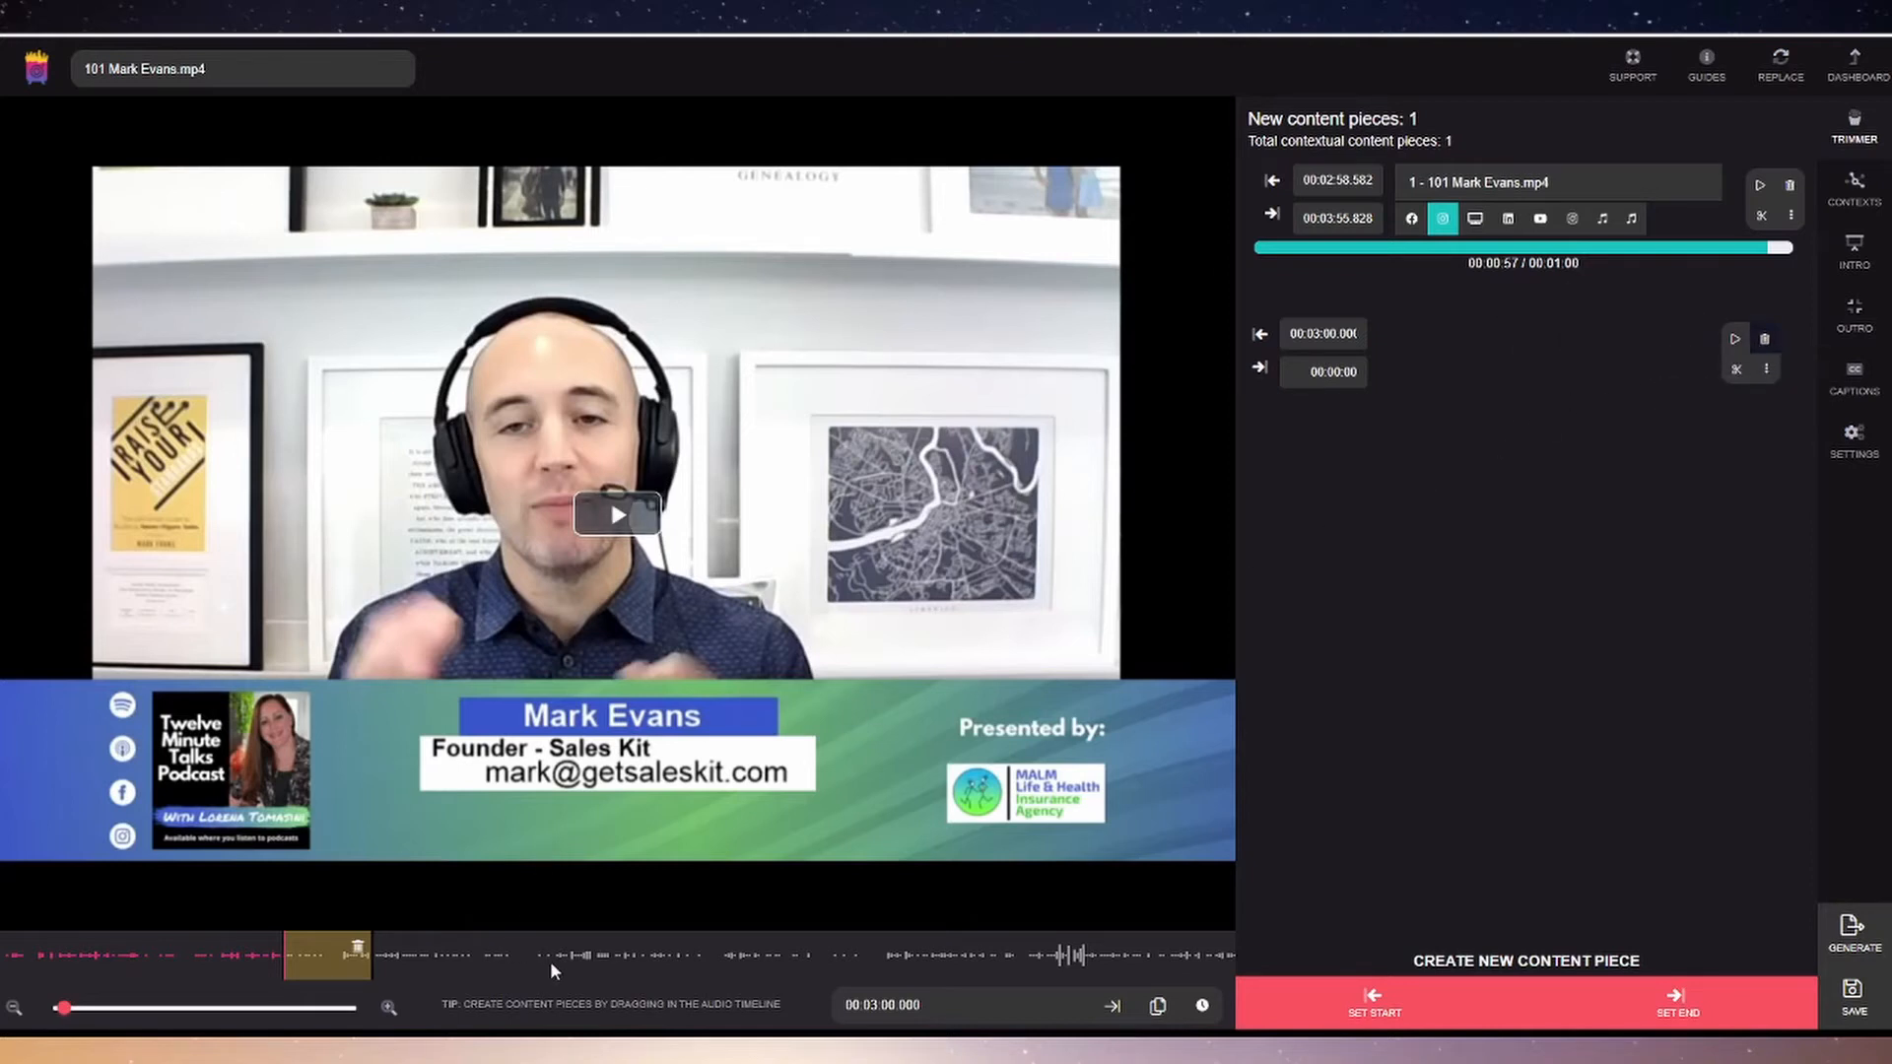
# Step: Change the playback time to 00:06:00 and forward the video to that point
pyautogui.click(874, 1004)
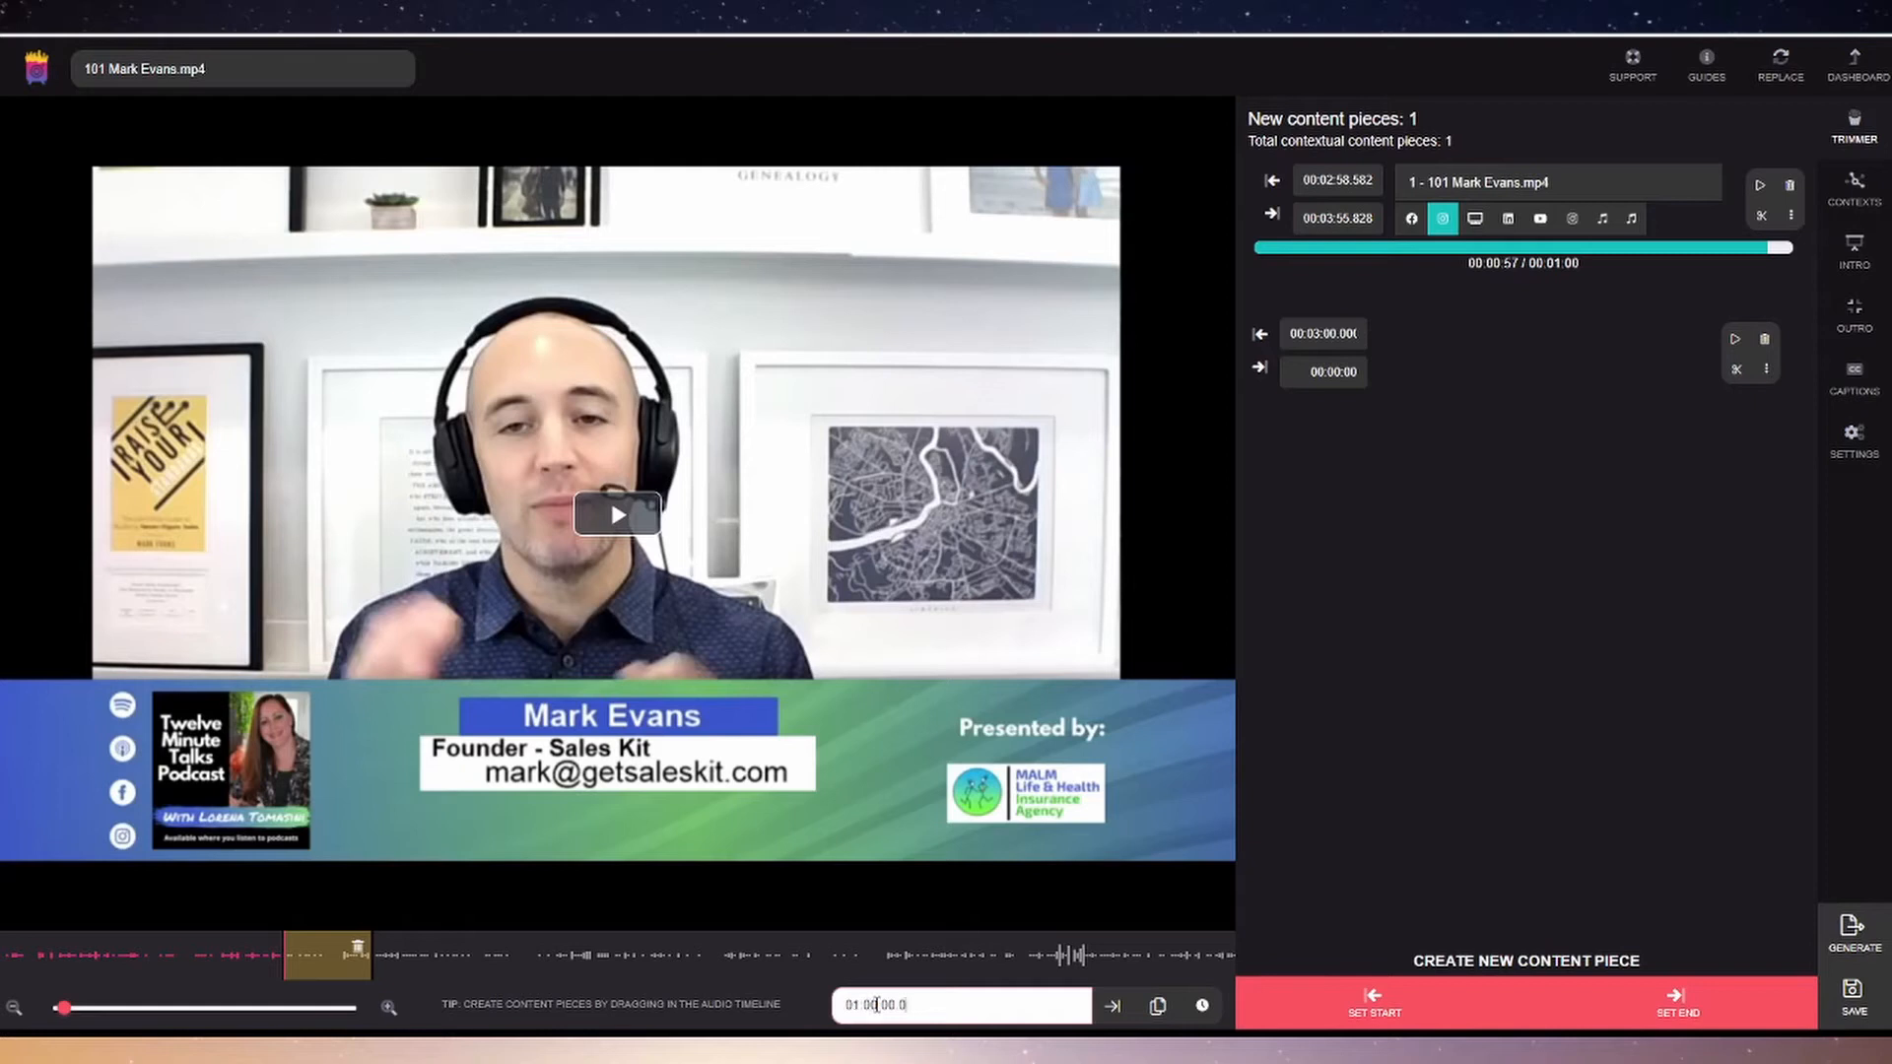
pyautogui.moveTo(876, 1004); pyautogui.dragTo(906, 1005)
pyautogui.press('BackSpace')
pyautogui.press('BackSpace')
pyautogui.click(1197, 1005)
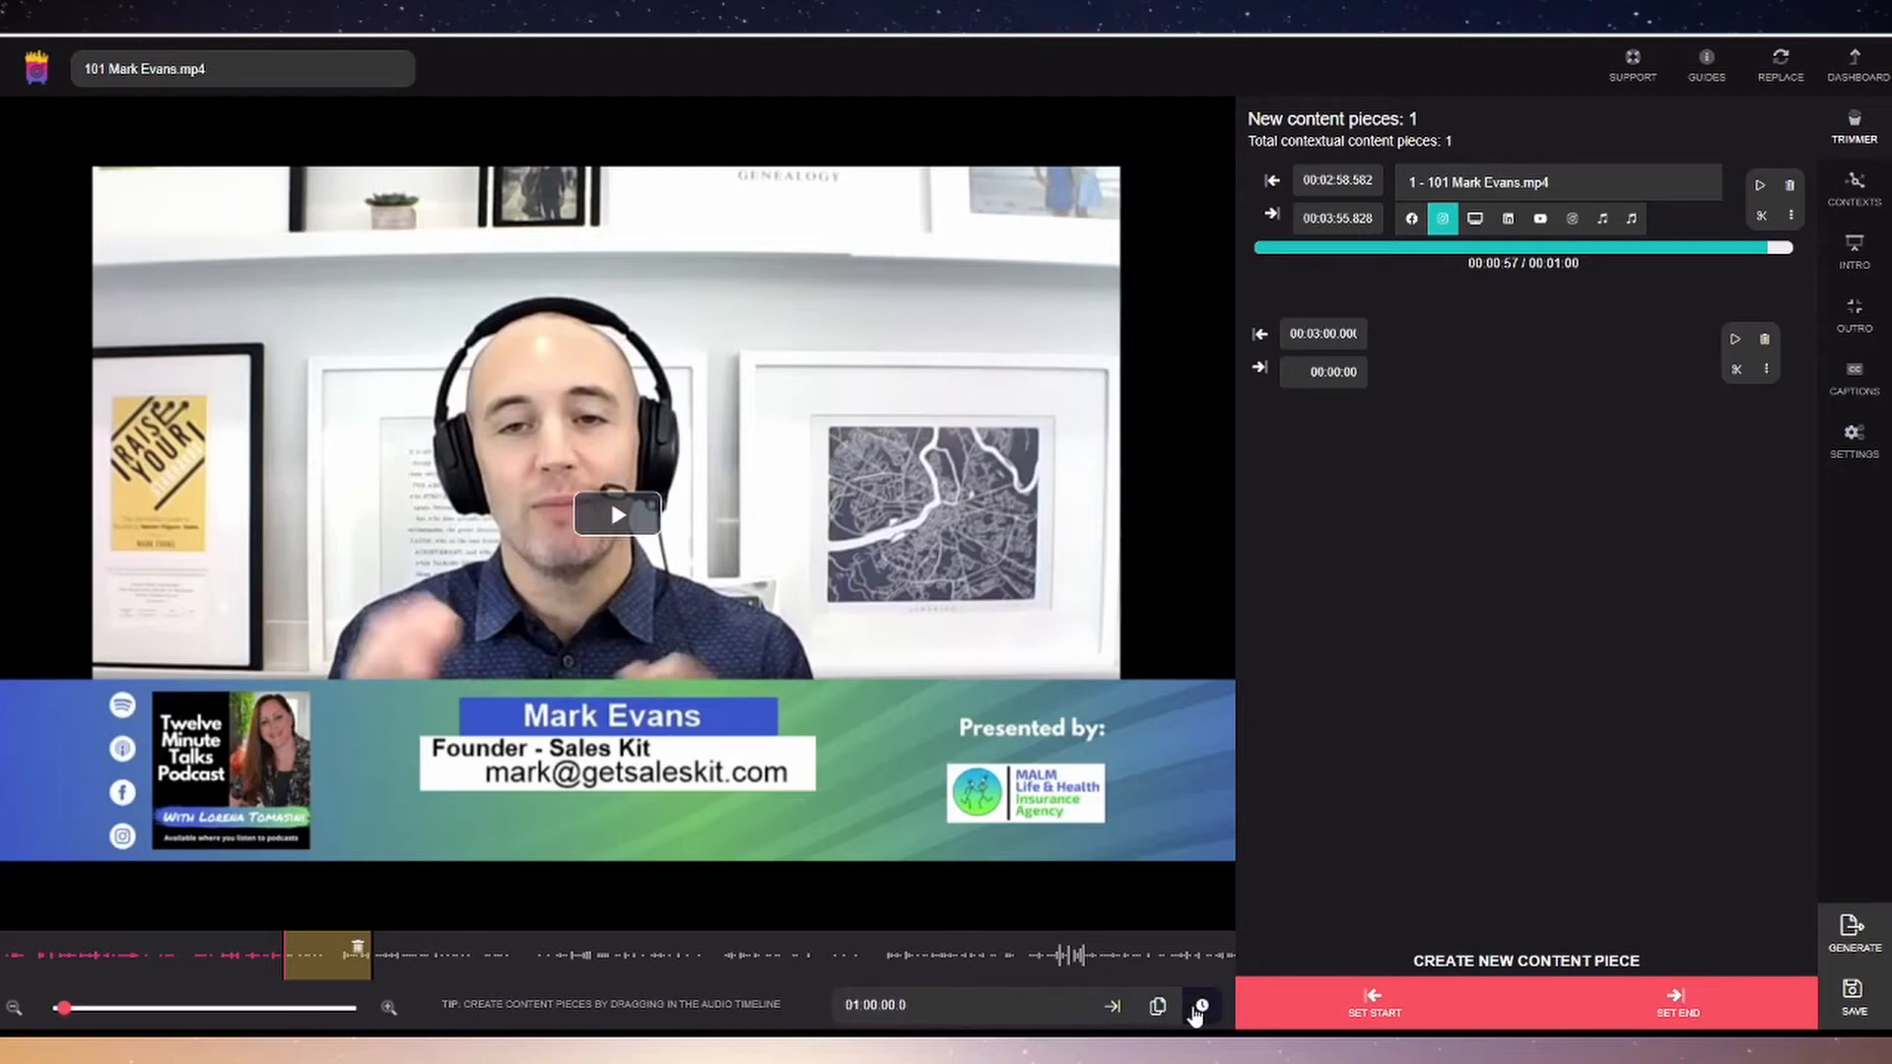
pyautogui.click(856, 1005)
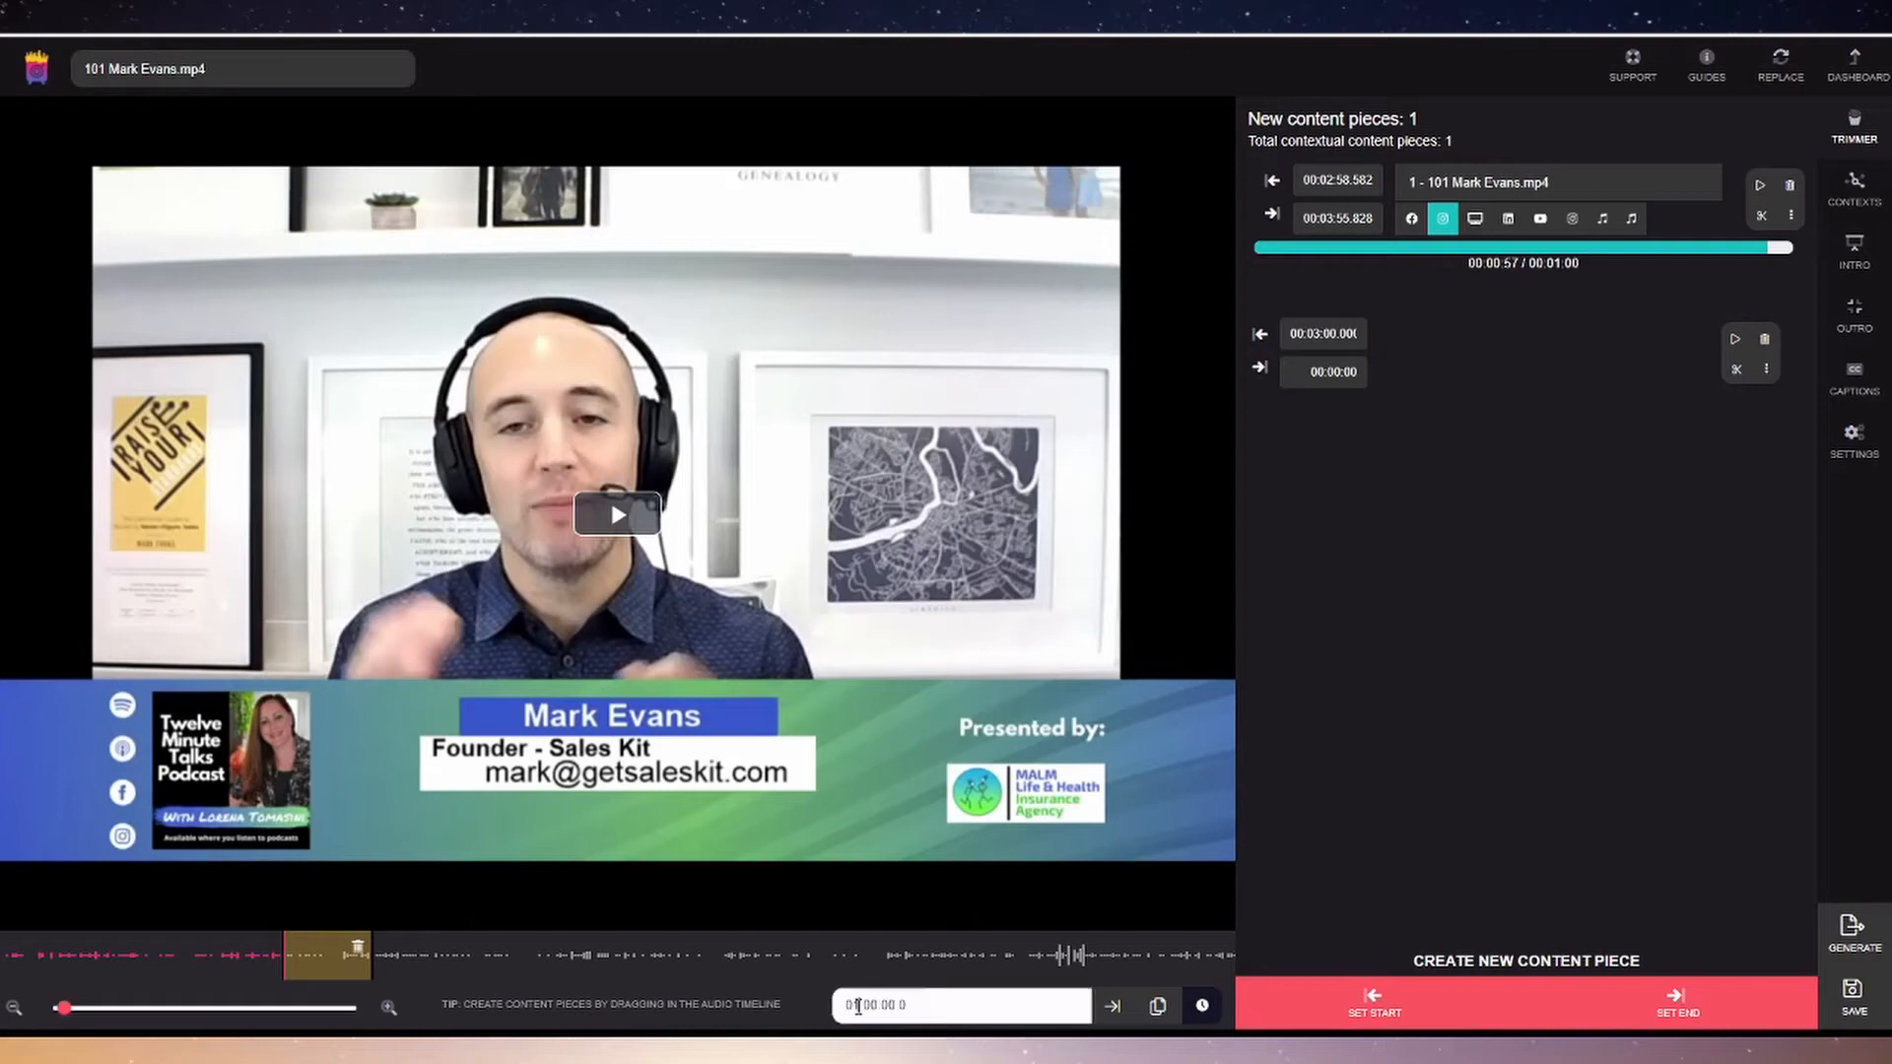
pyautogui.write('0')
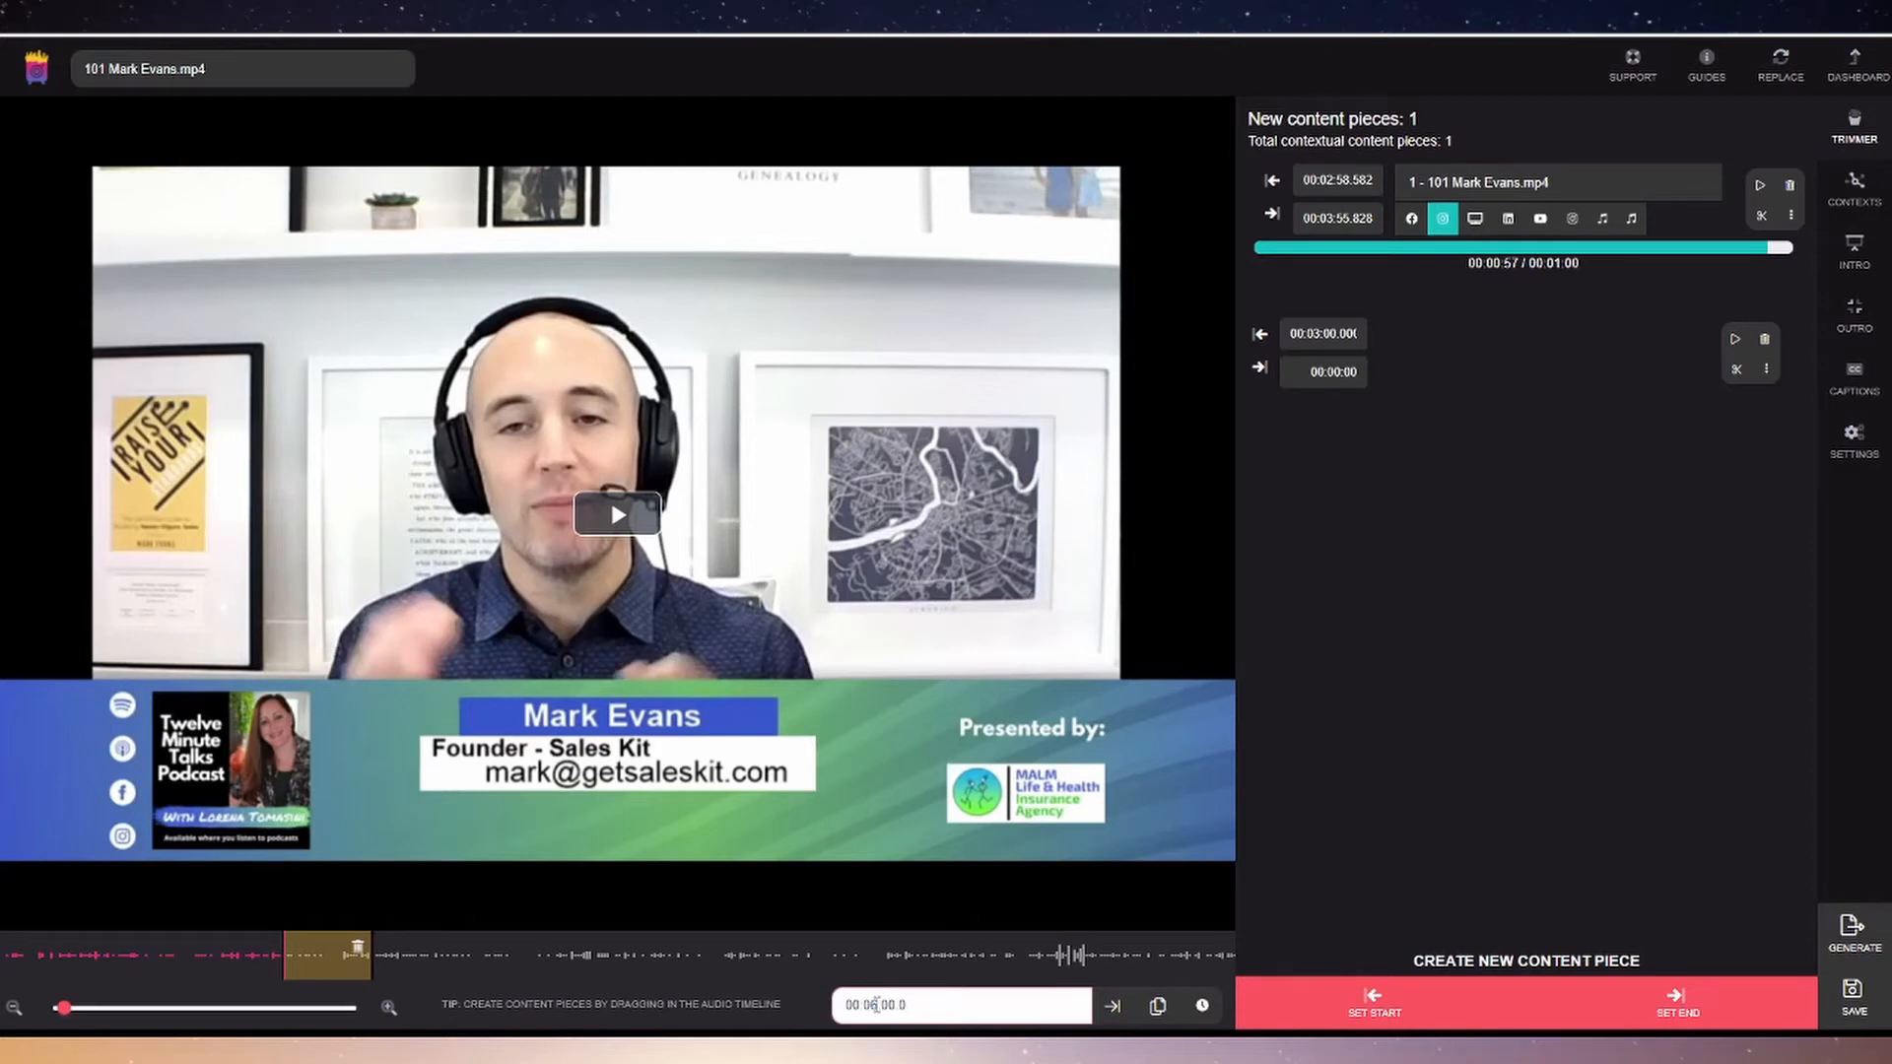
pyautogui.click(1113, 1013)
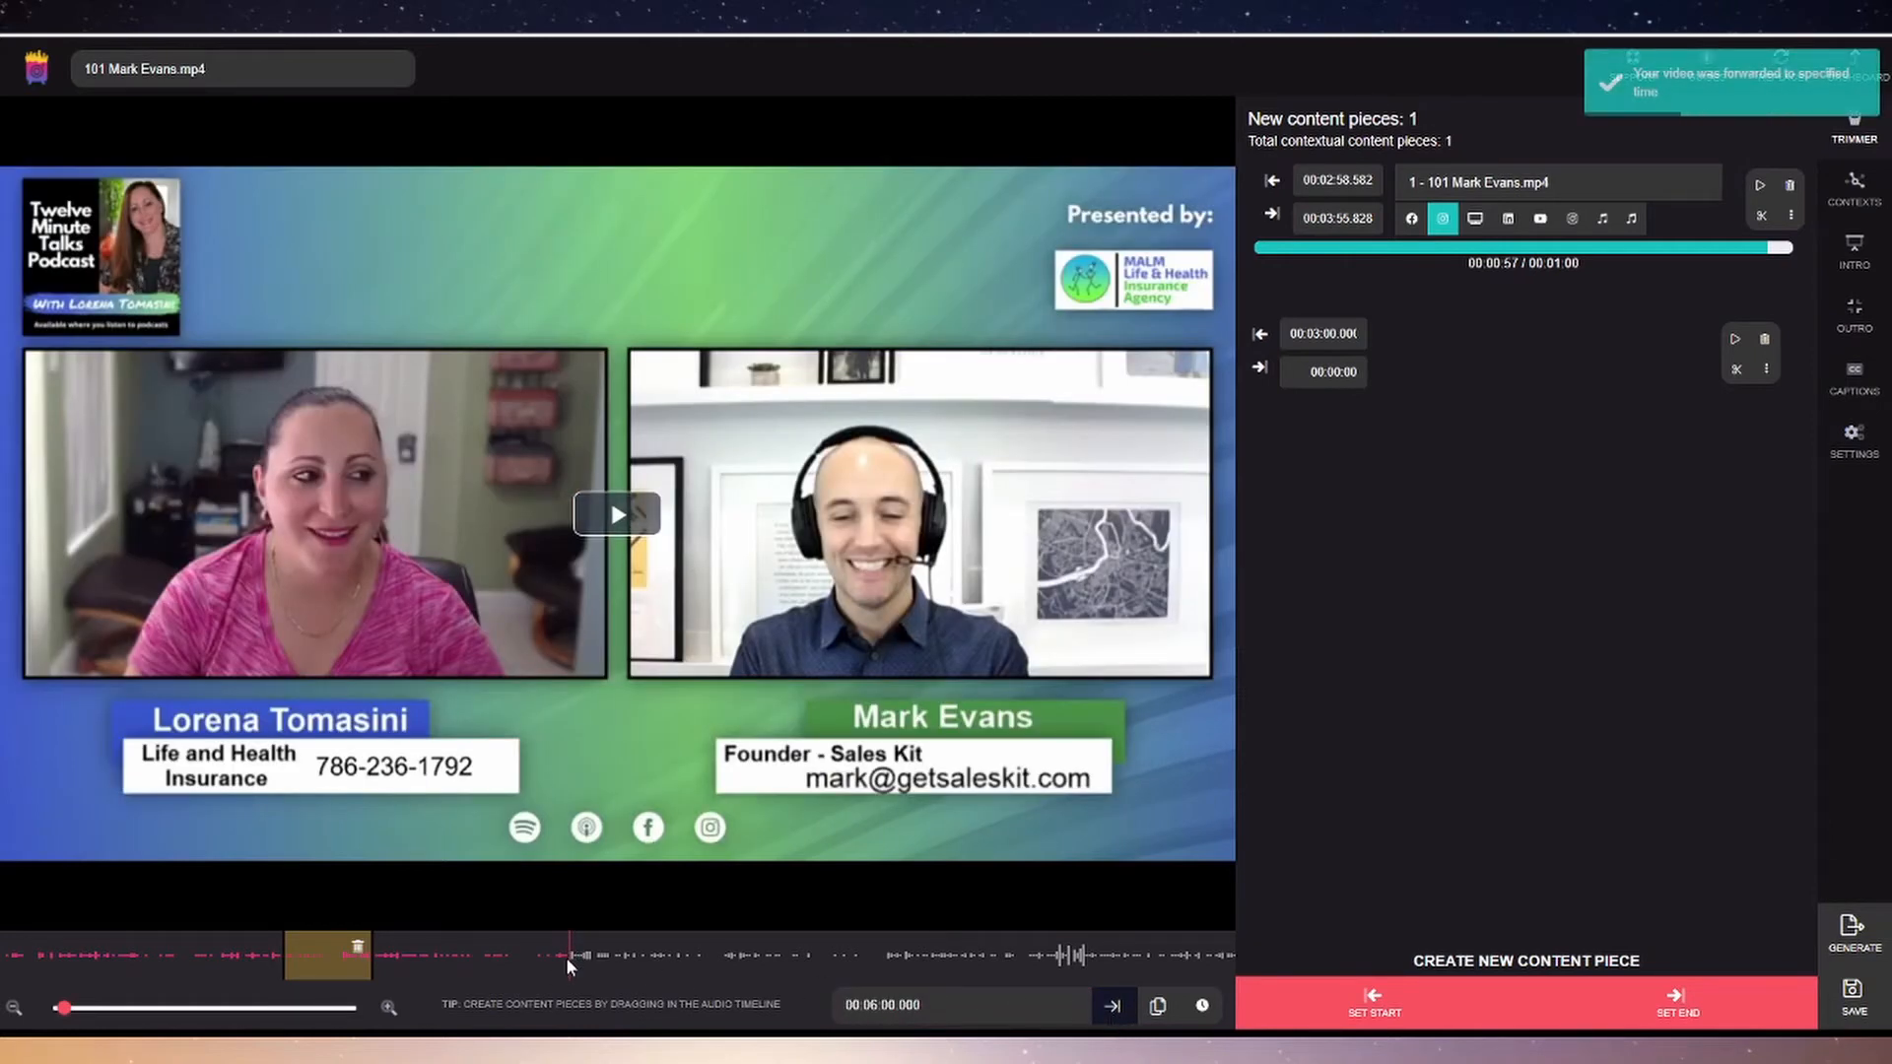
# Step: Set the new start at 00:06:00 and mark a second content piece on the timeline from about 00:05:59 to 00:06:49
pyautogui.click(1373, 1002)
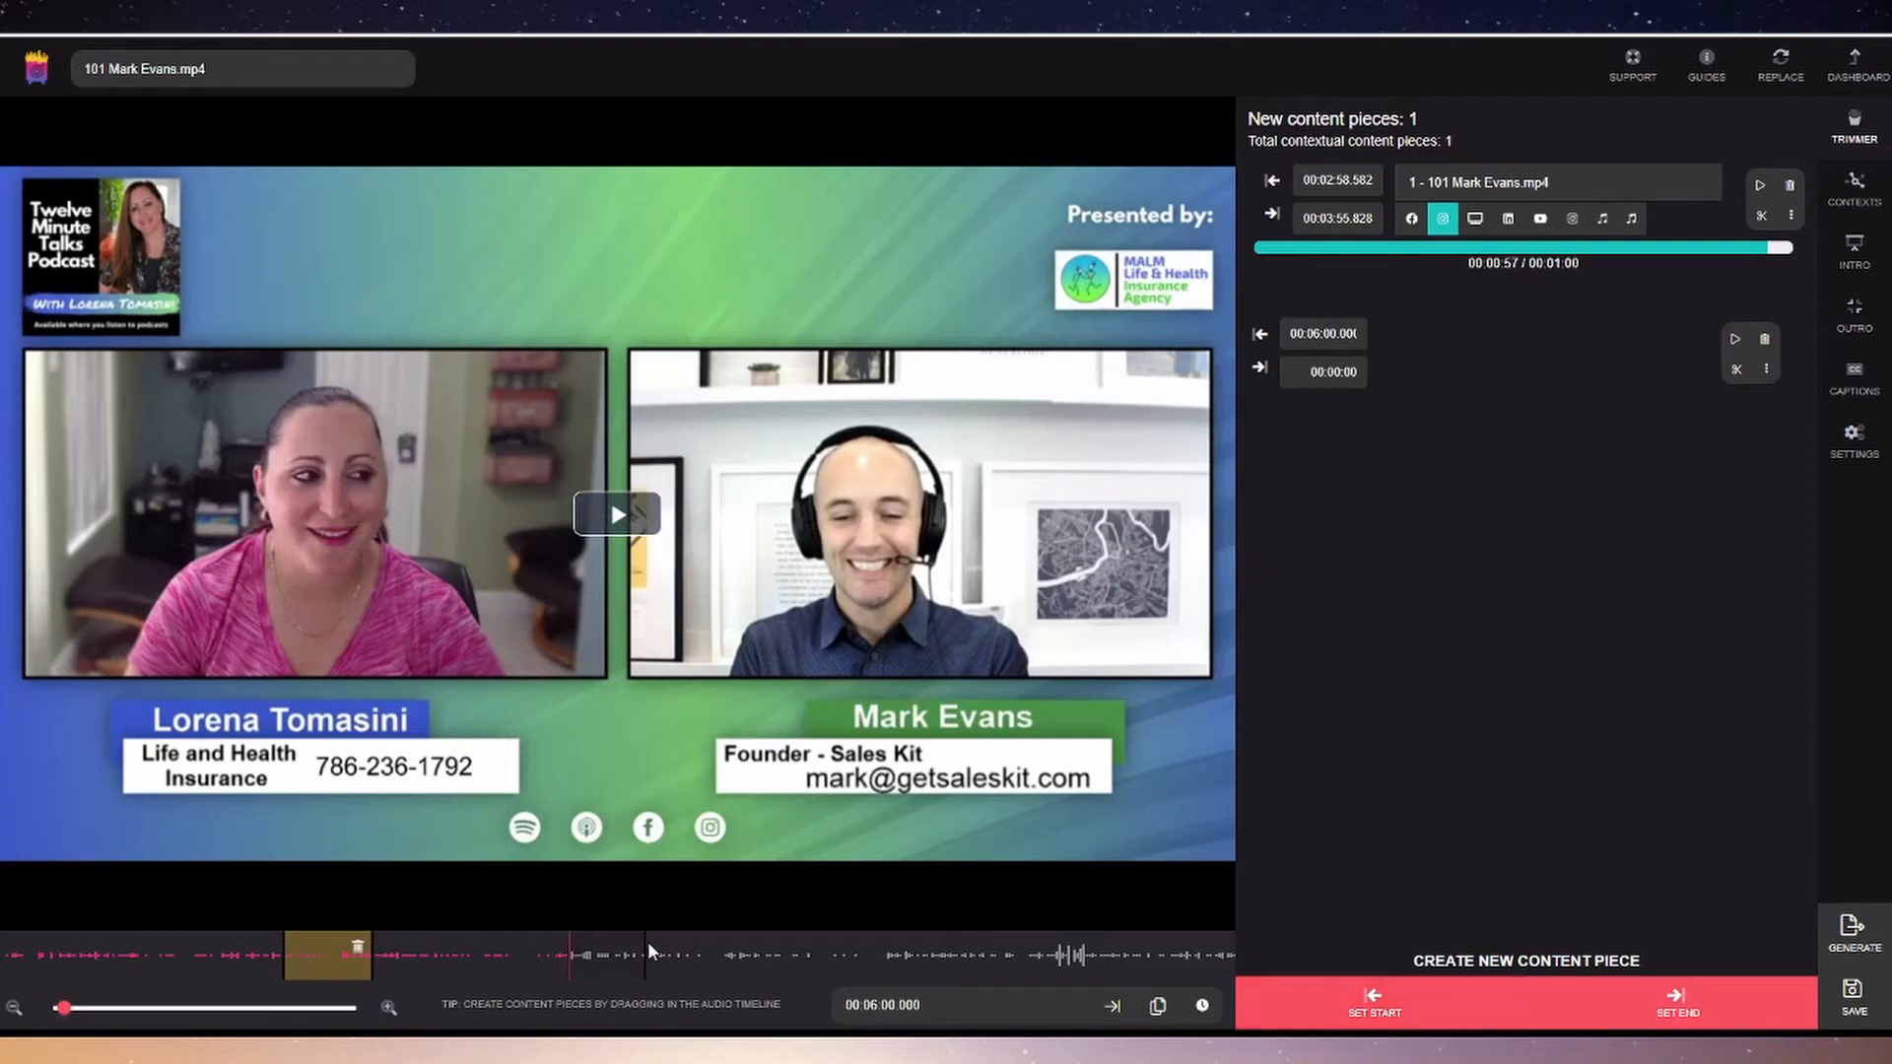
pyautogui.click(707, 943)
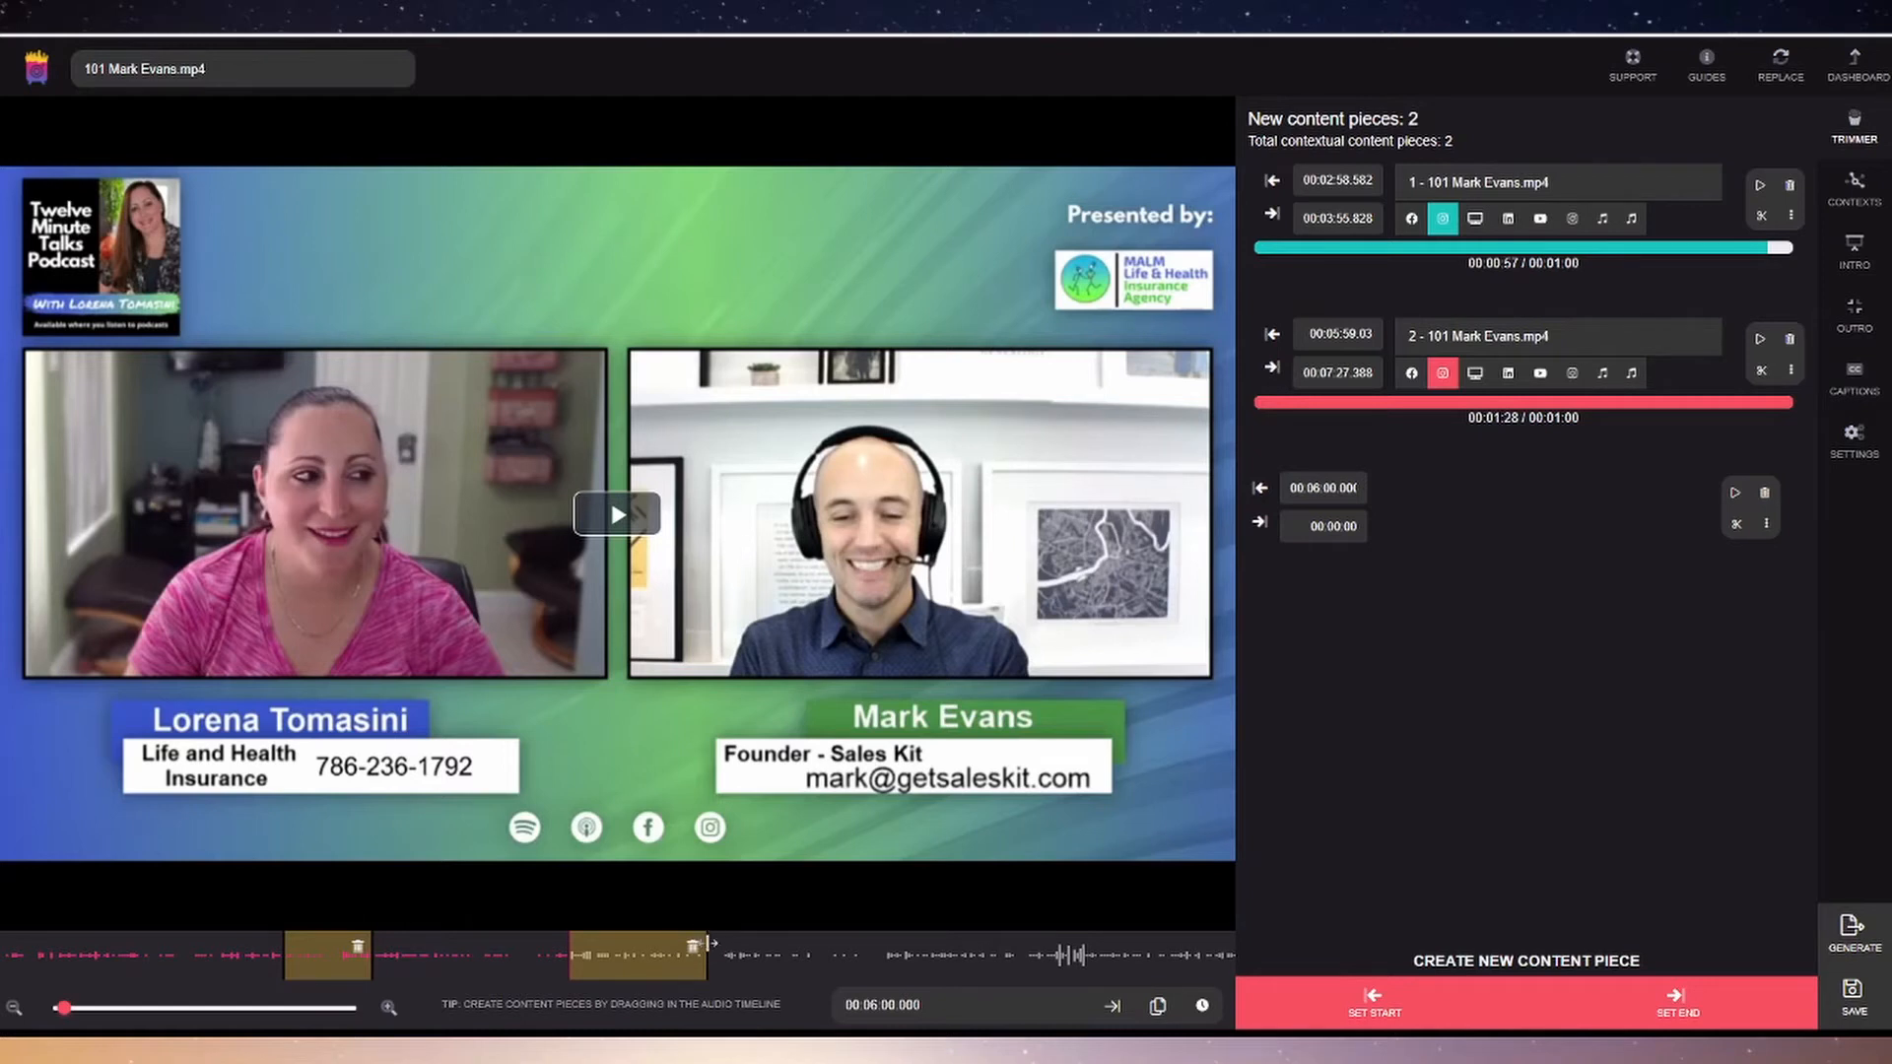
pyautogui.moveTo(712, 943); pyautogui.dragTo(650, 942)
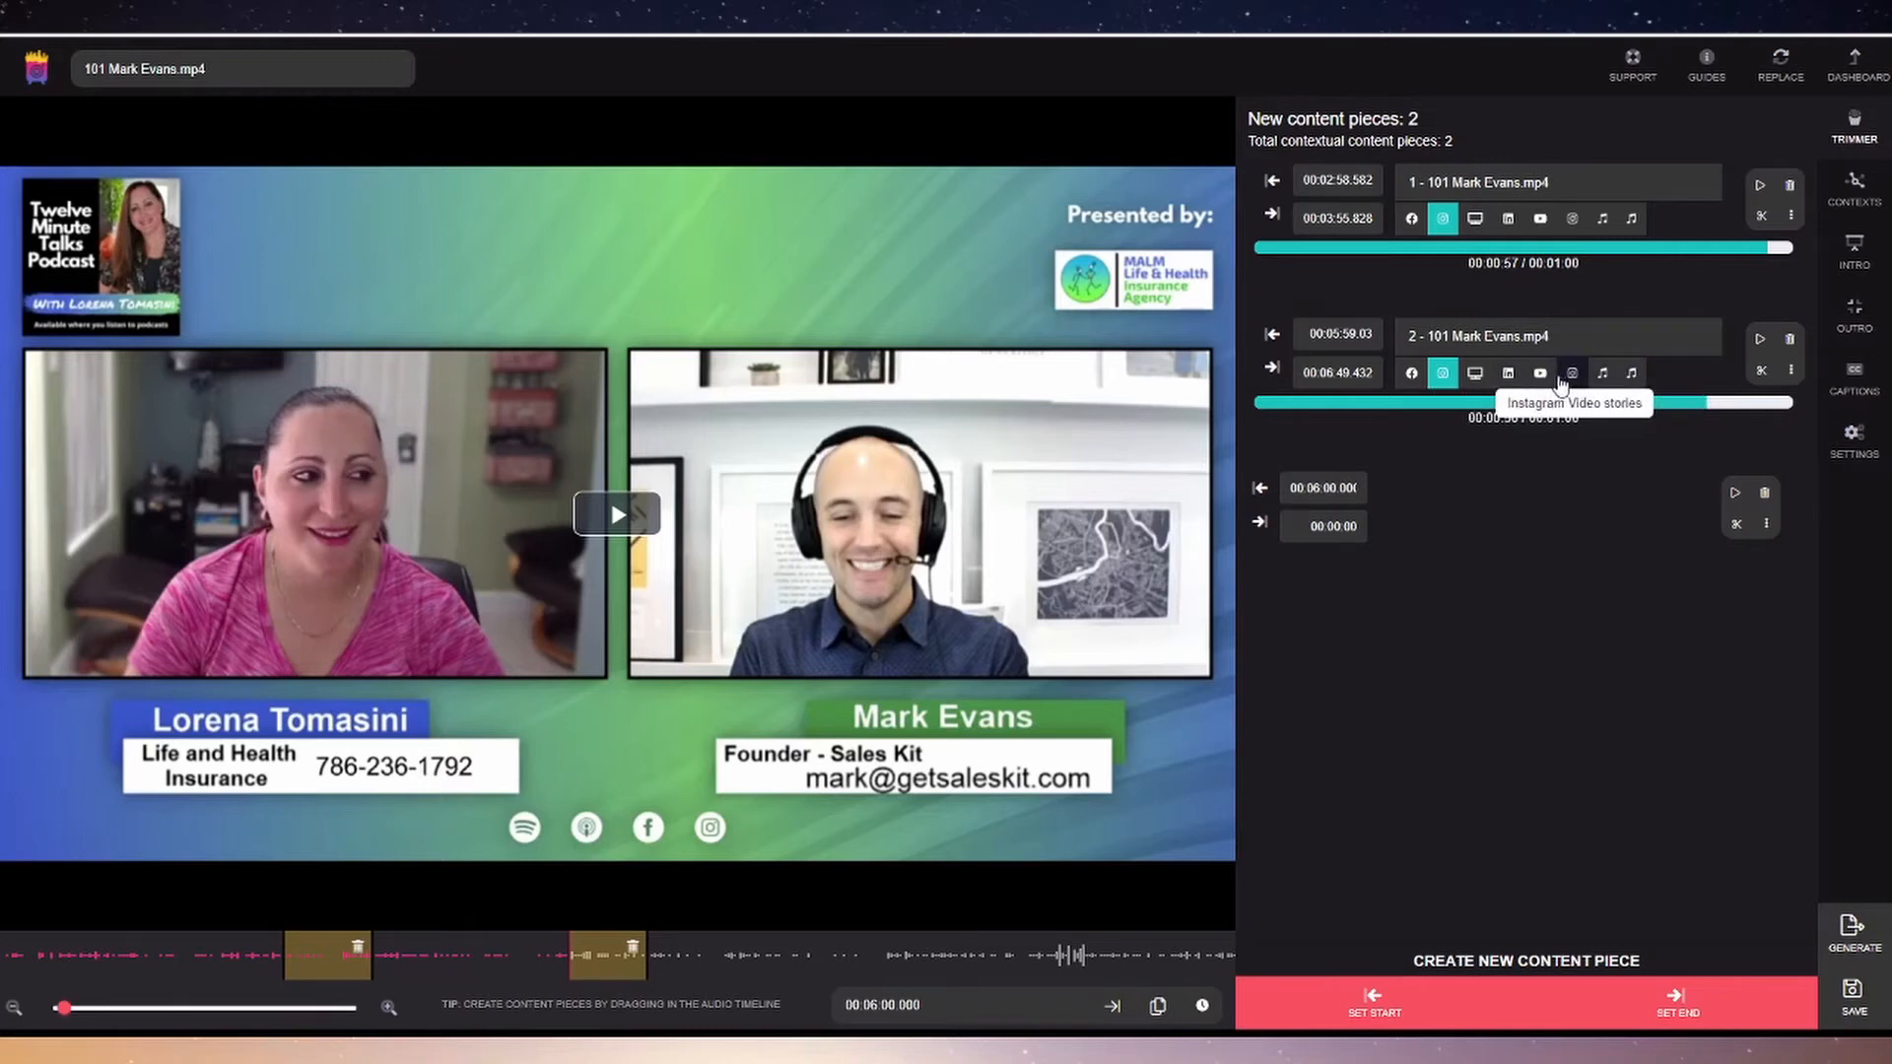
# Step: Switch the second piece's context from Instagram video to Facebook video and add IGTV video to the first piece
pyautogui.click(1411, 373)
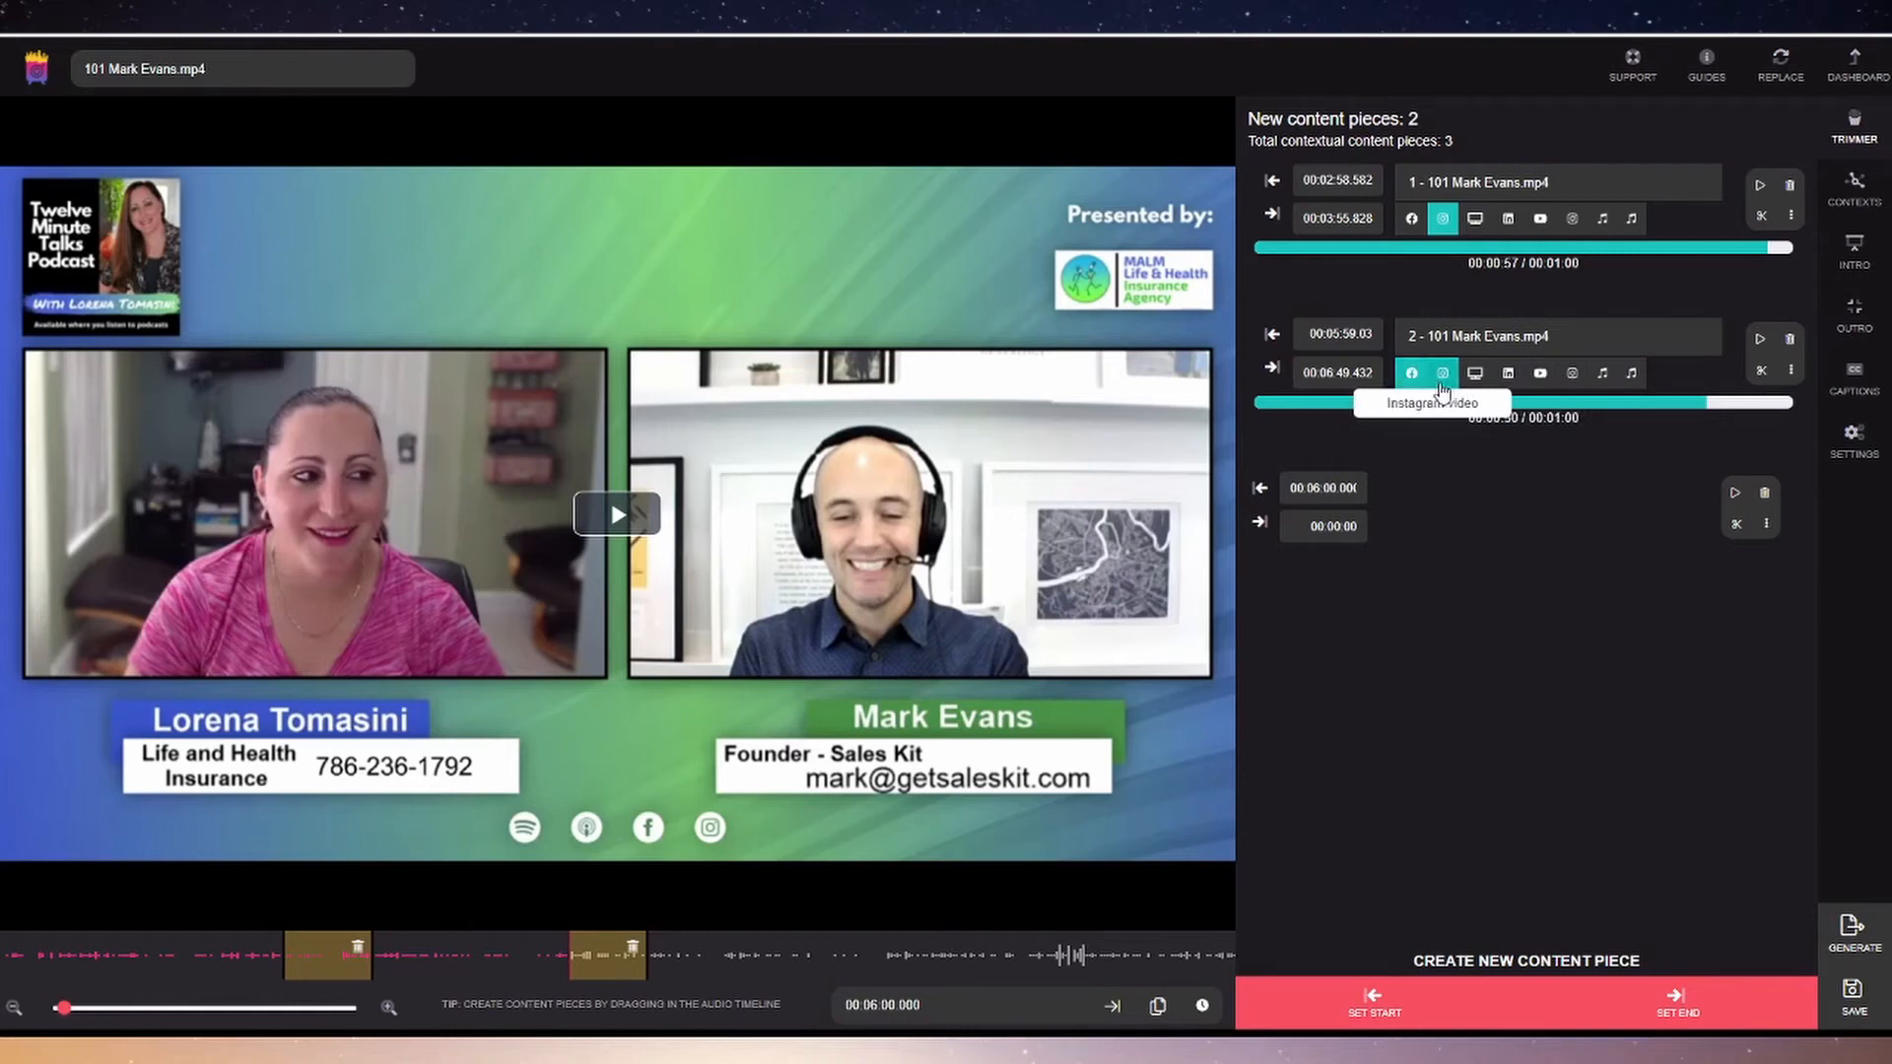
pyautogui.click(1441, 380)
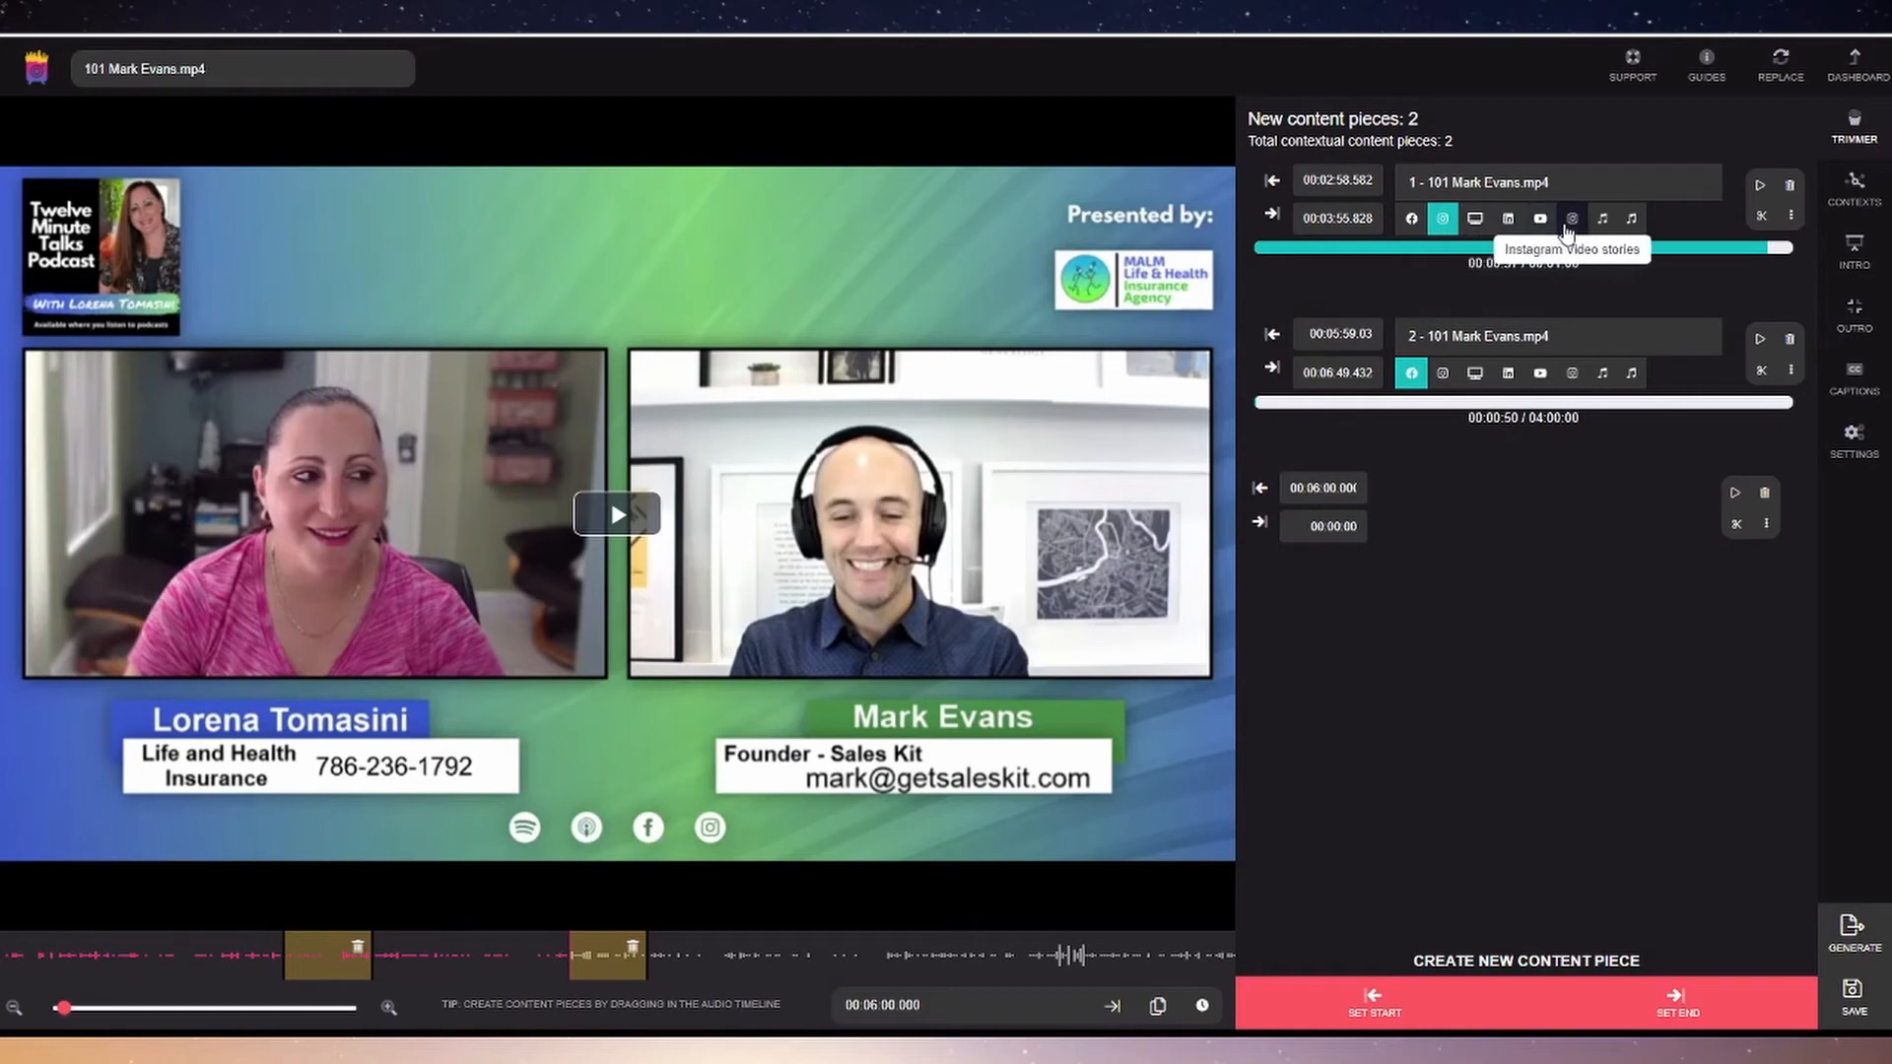
pyautogui.click(1477, 225)
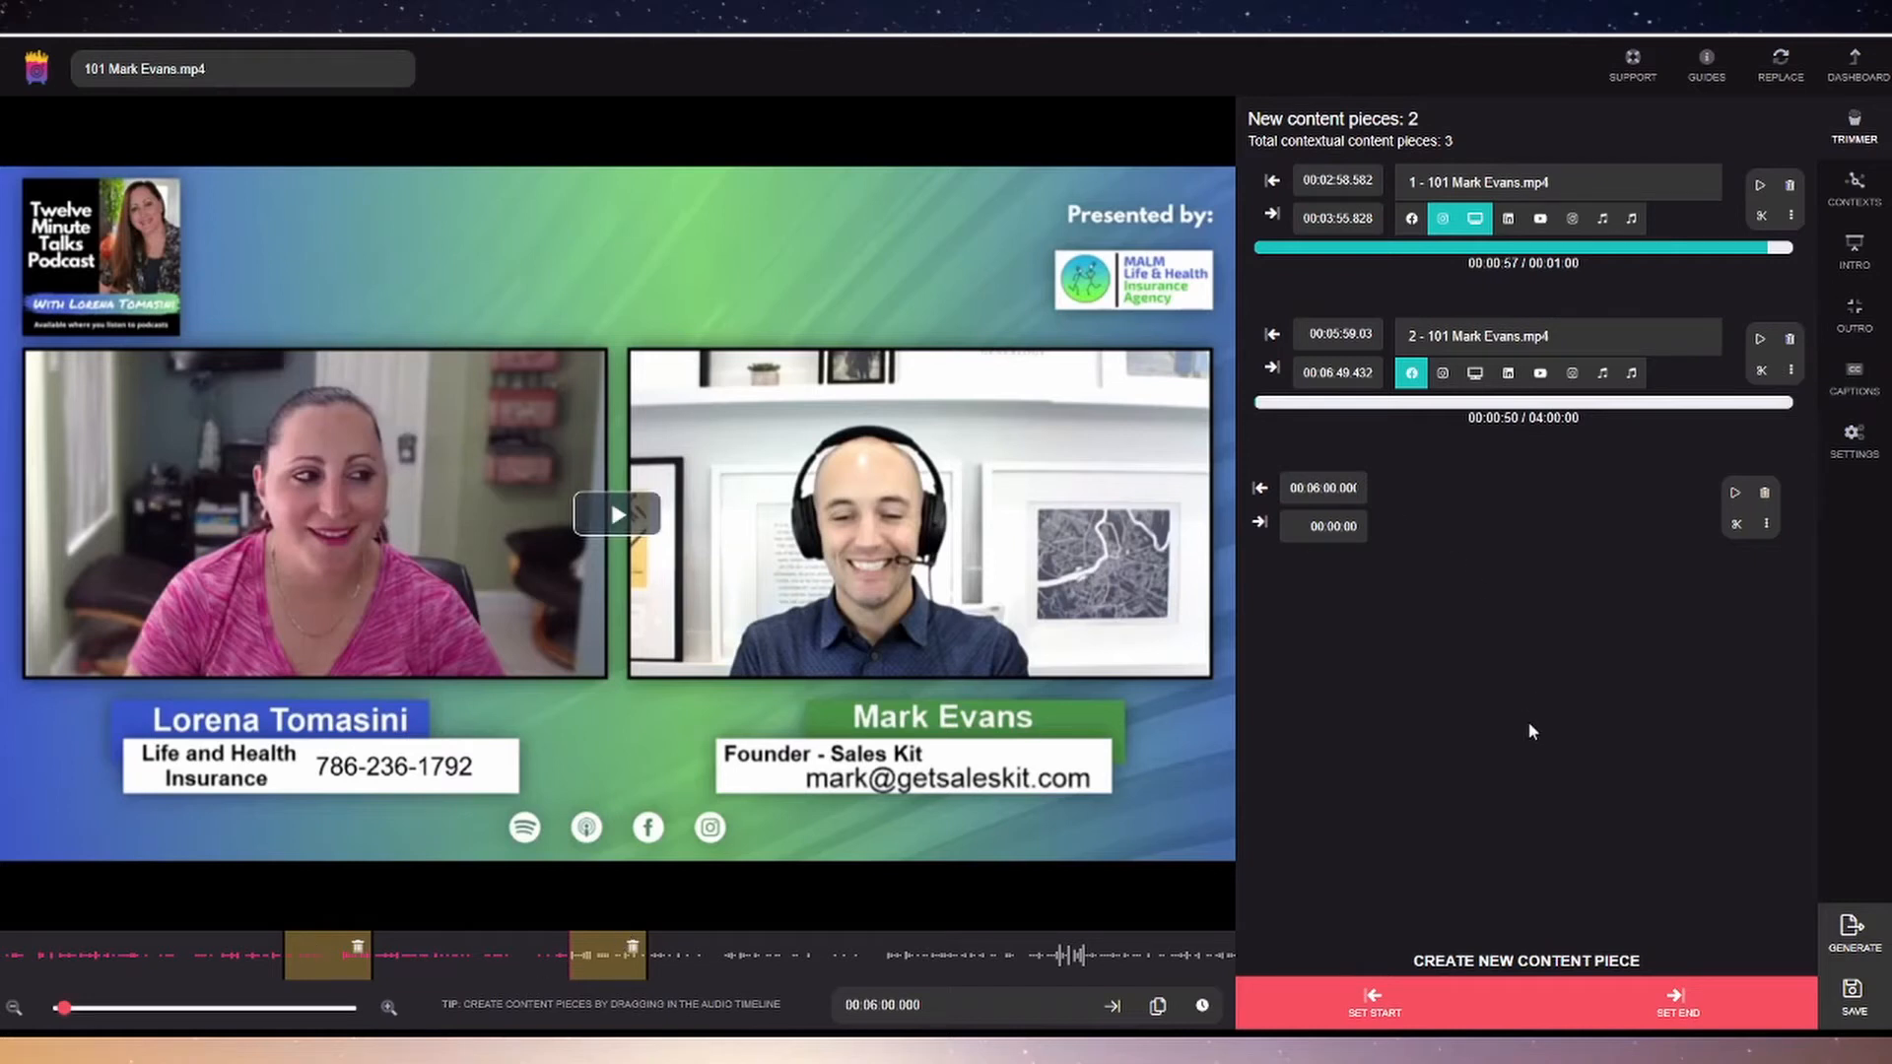
# Step: Generate the two new content pieces with their three contexts and confirm the generation
pyautogui.click(1844, 926)
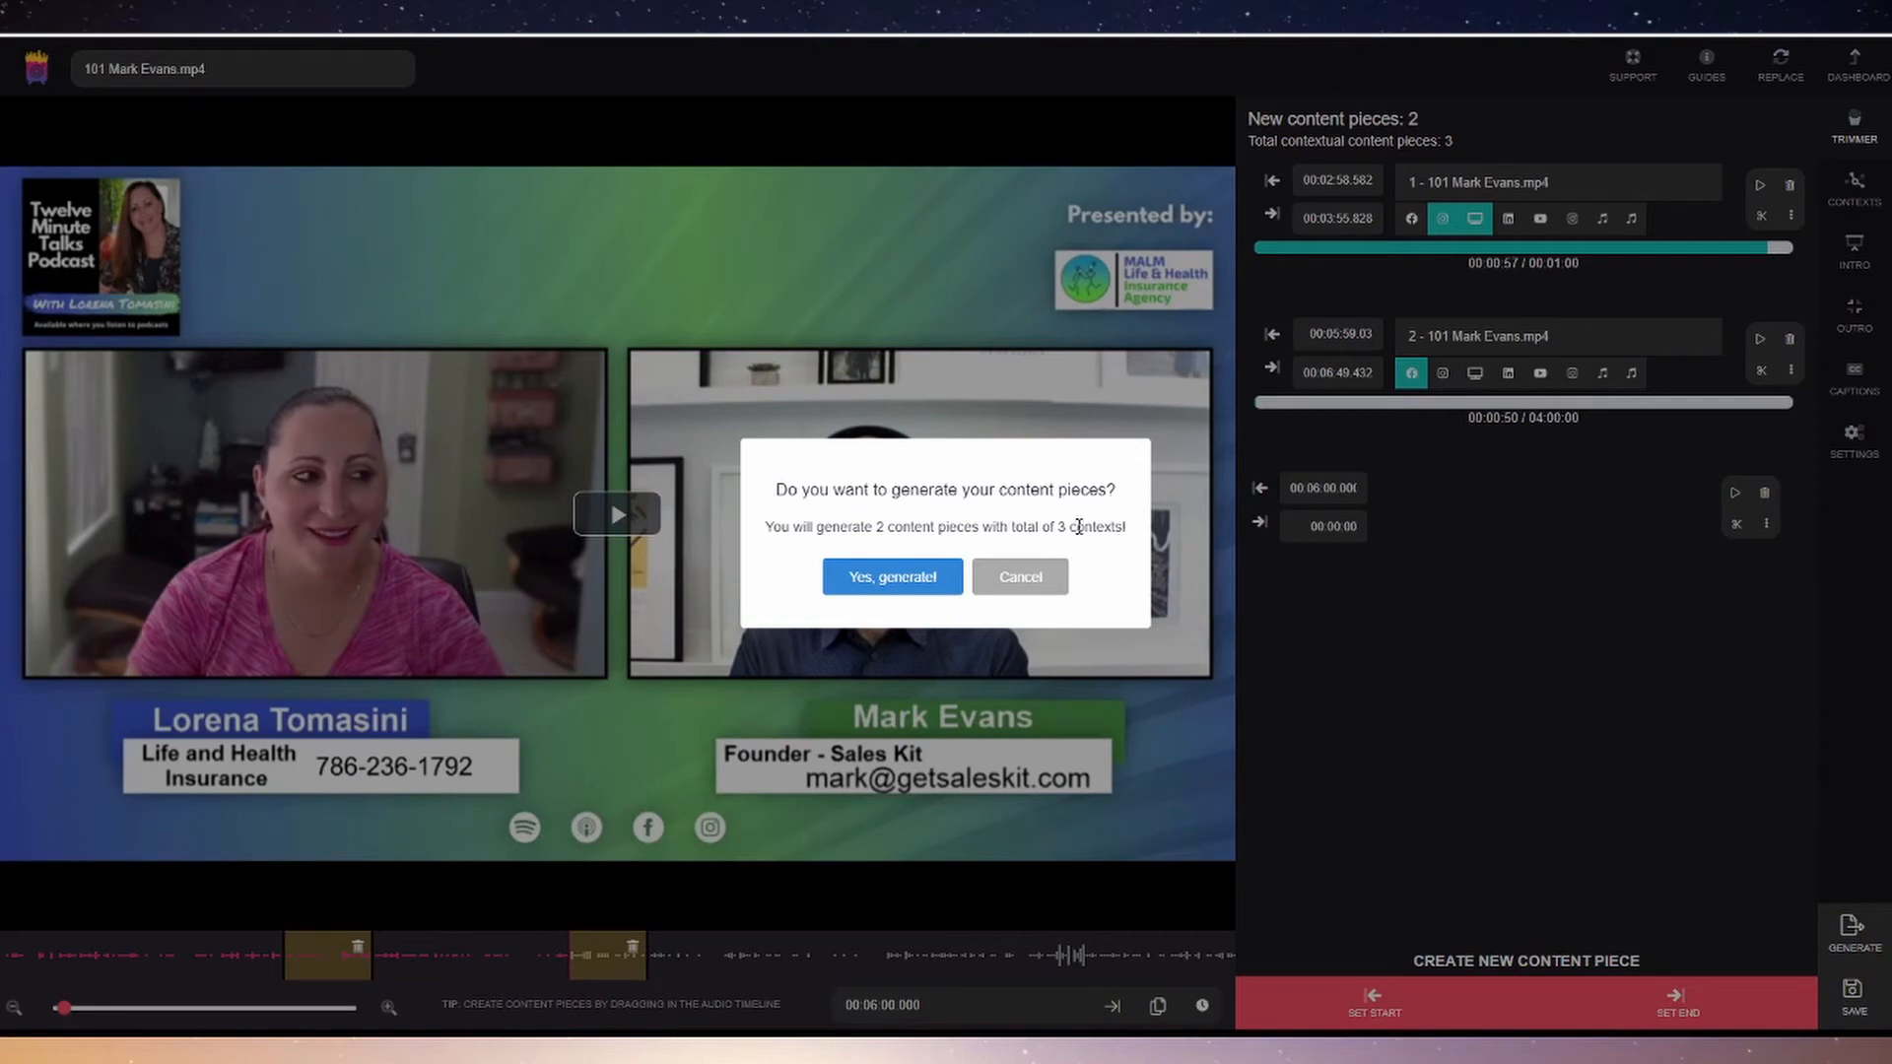
pyautogui.click(932, 584)
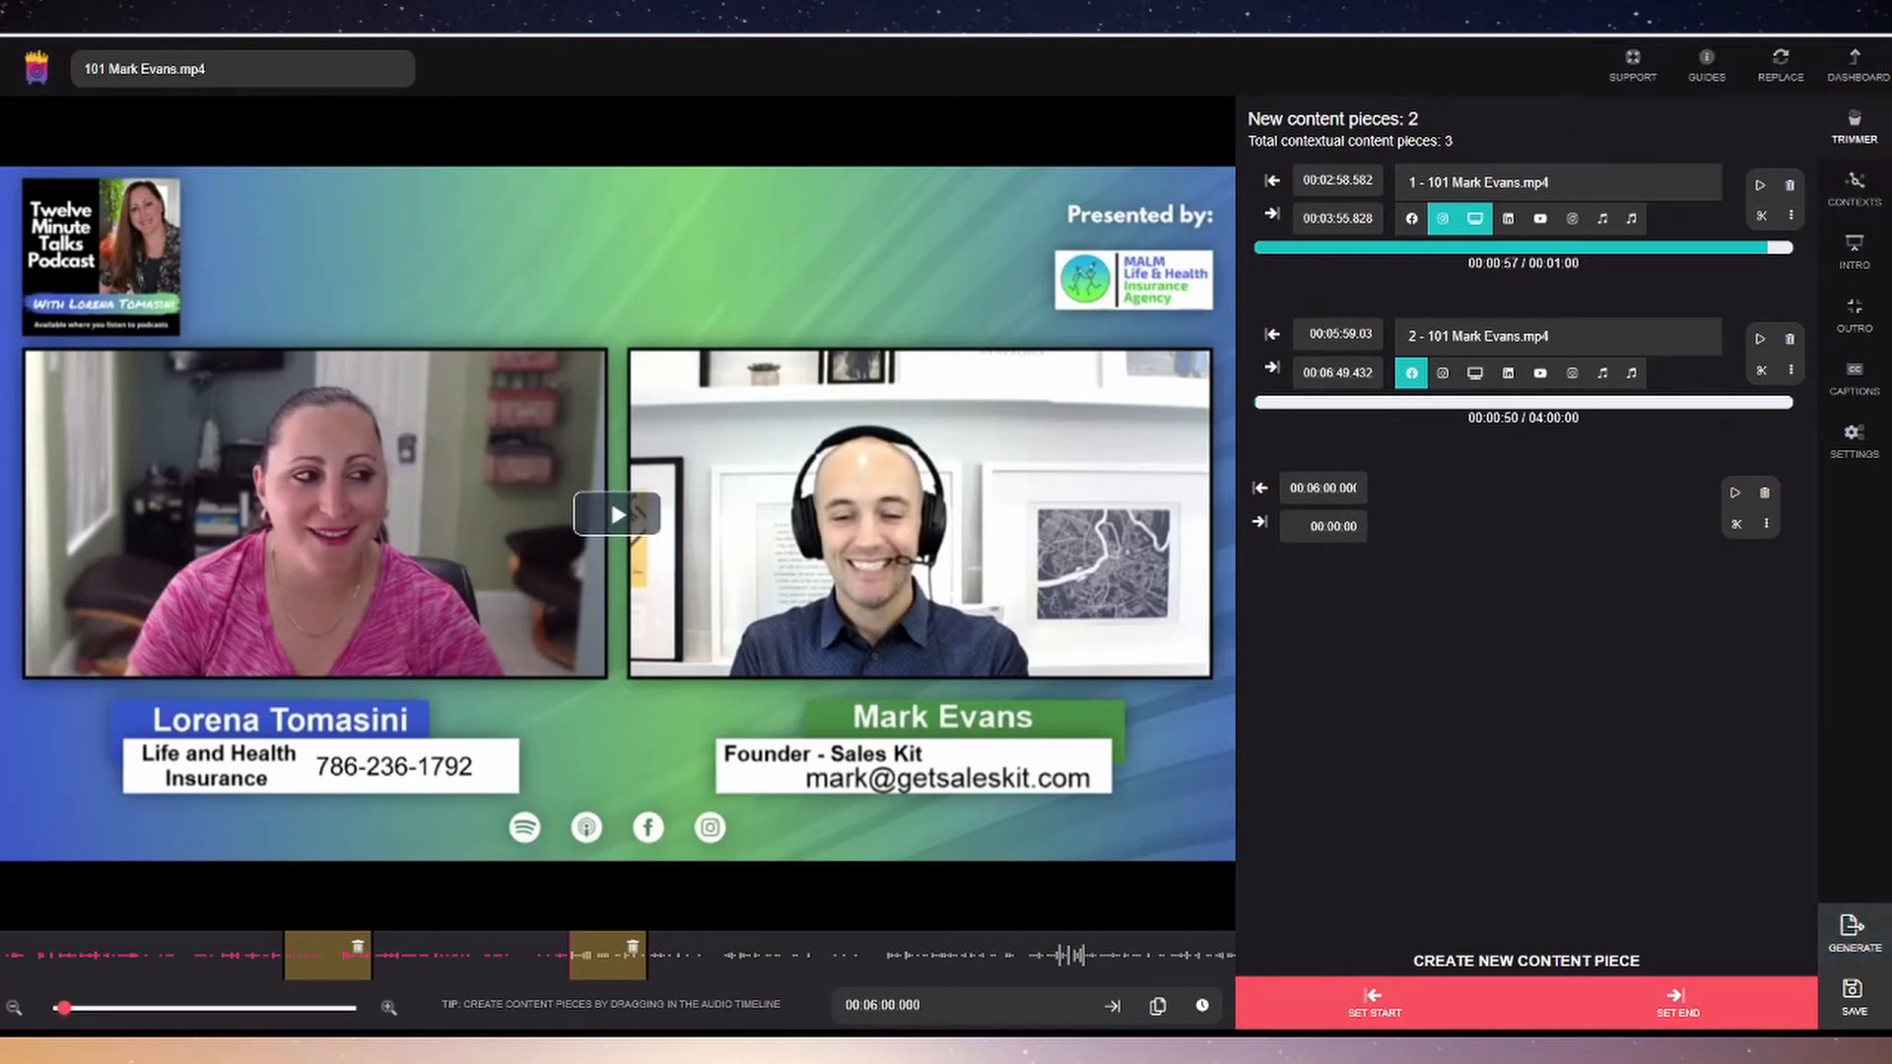
# Step: Return to the dashboard, list the Fries and open the first content piece of the interview (57 s) in the editor
pyautogui.click(37, 69)
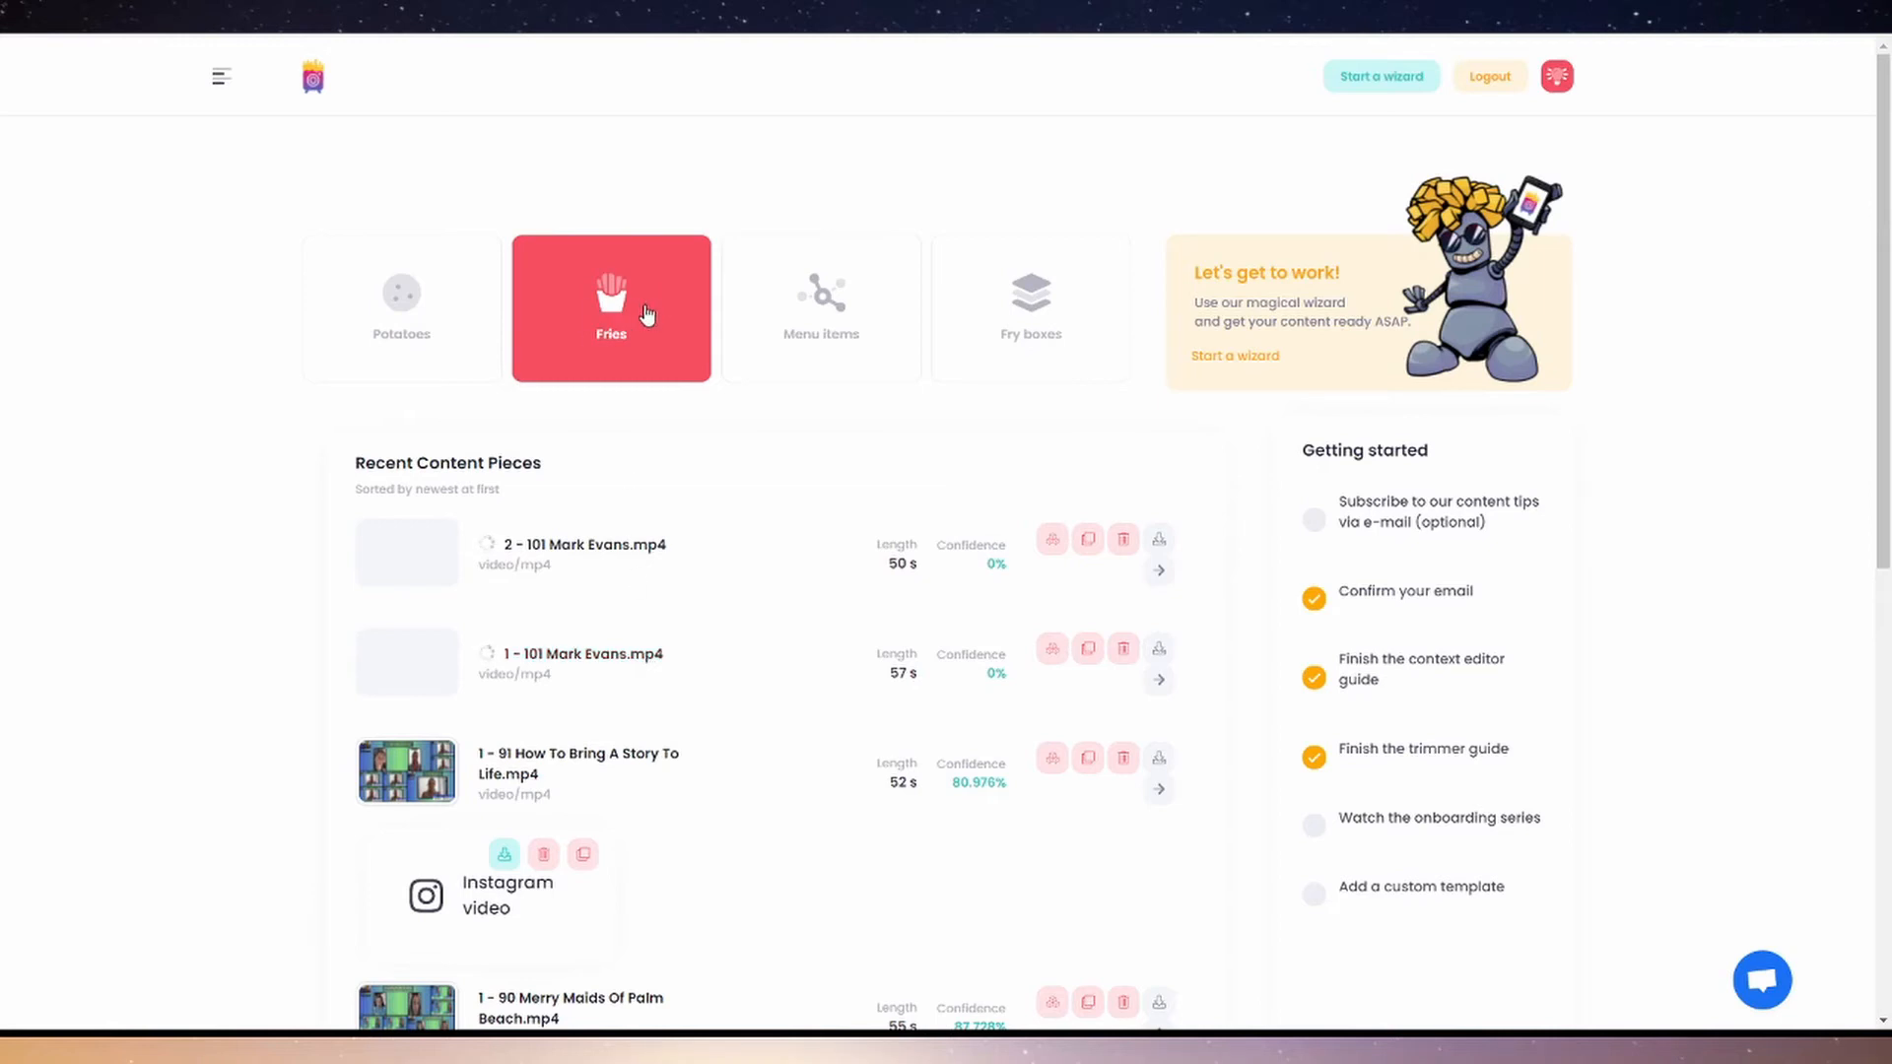
pyautogui.click(622, 306)
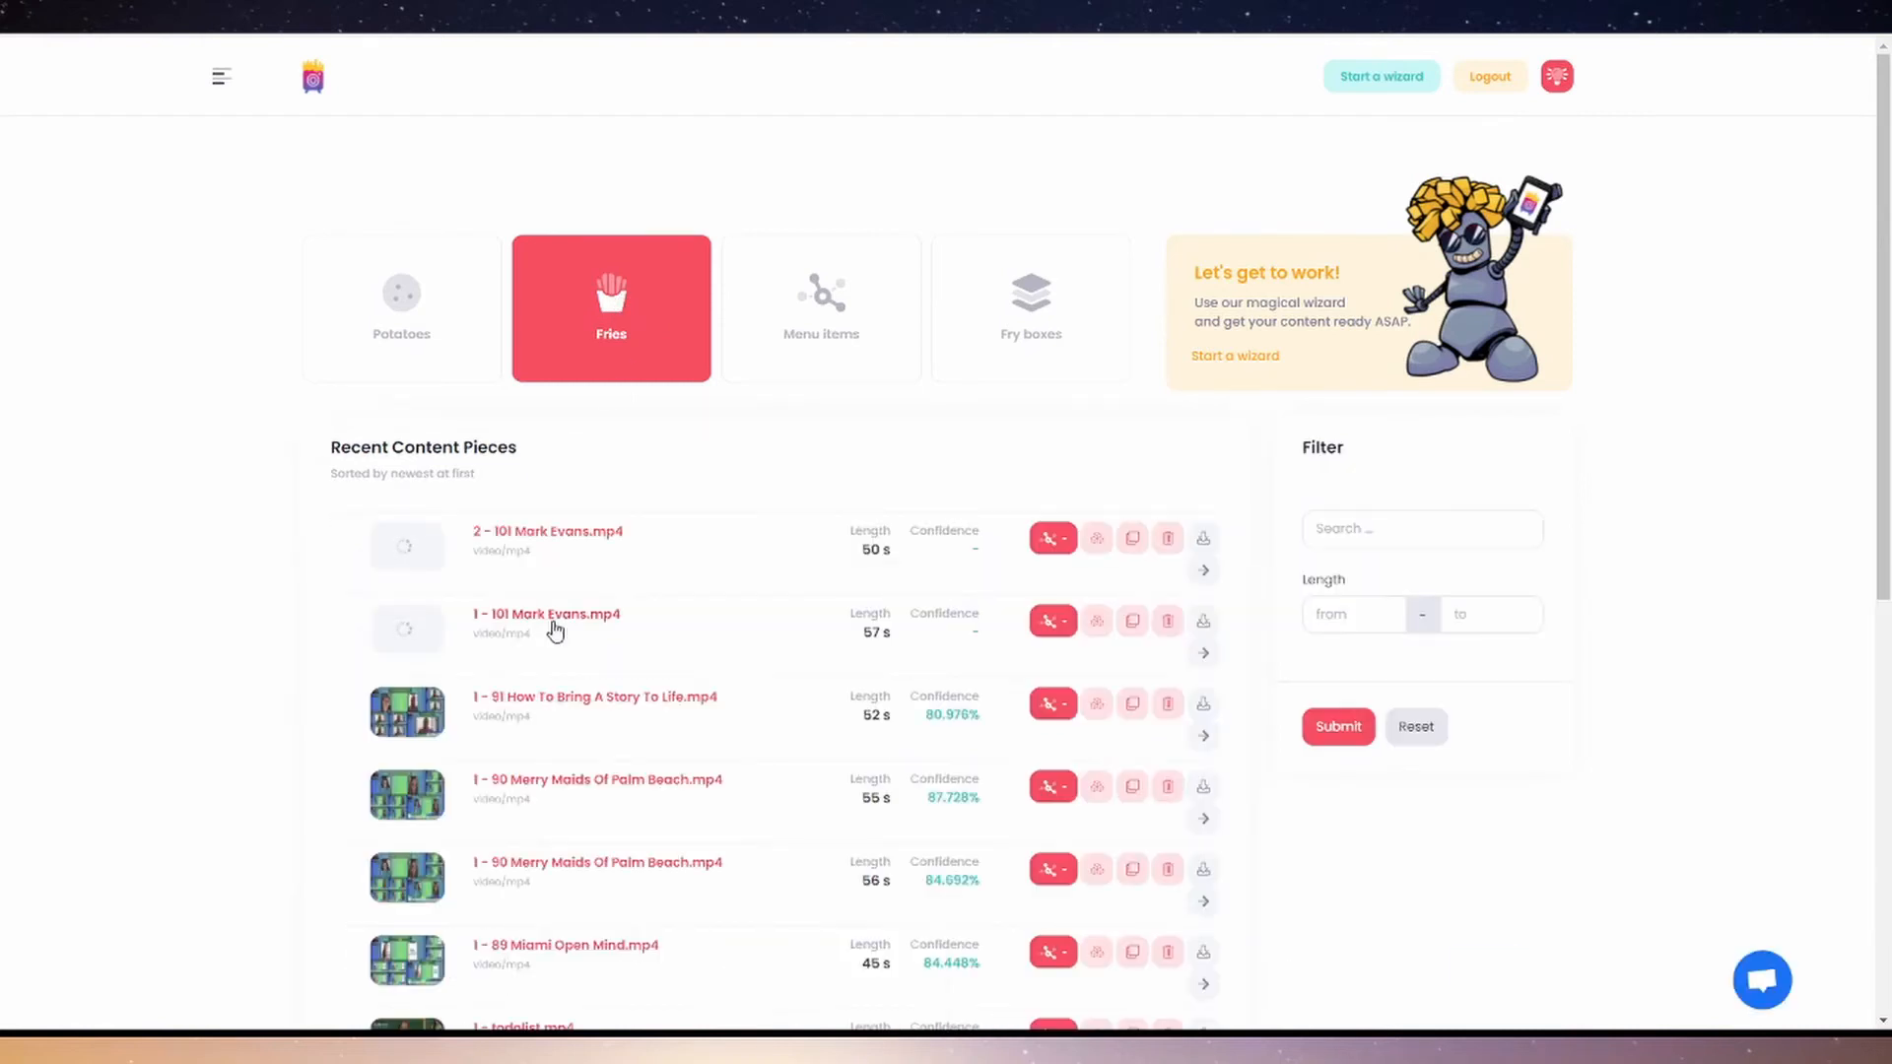
pyautogui.click(554, 619)
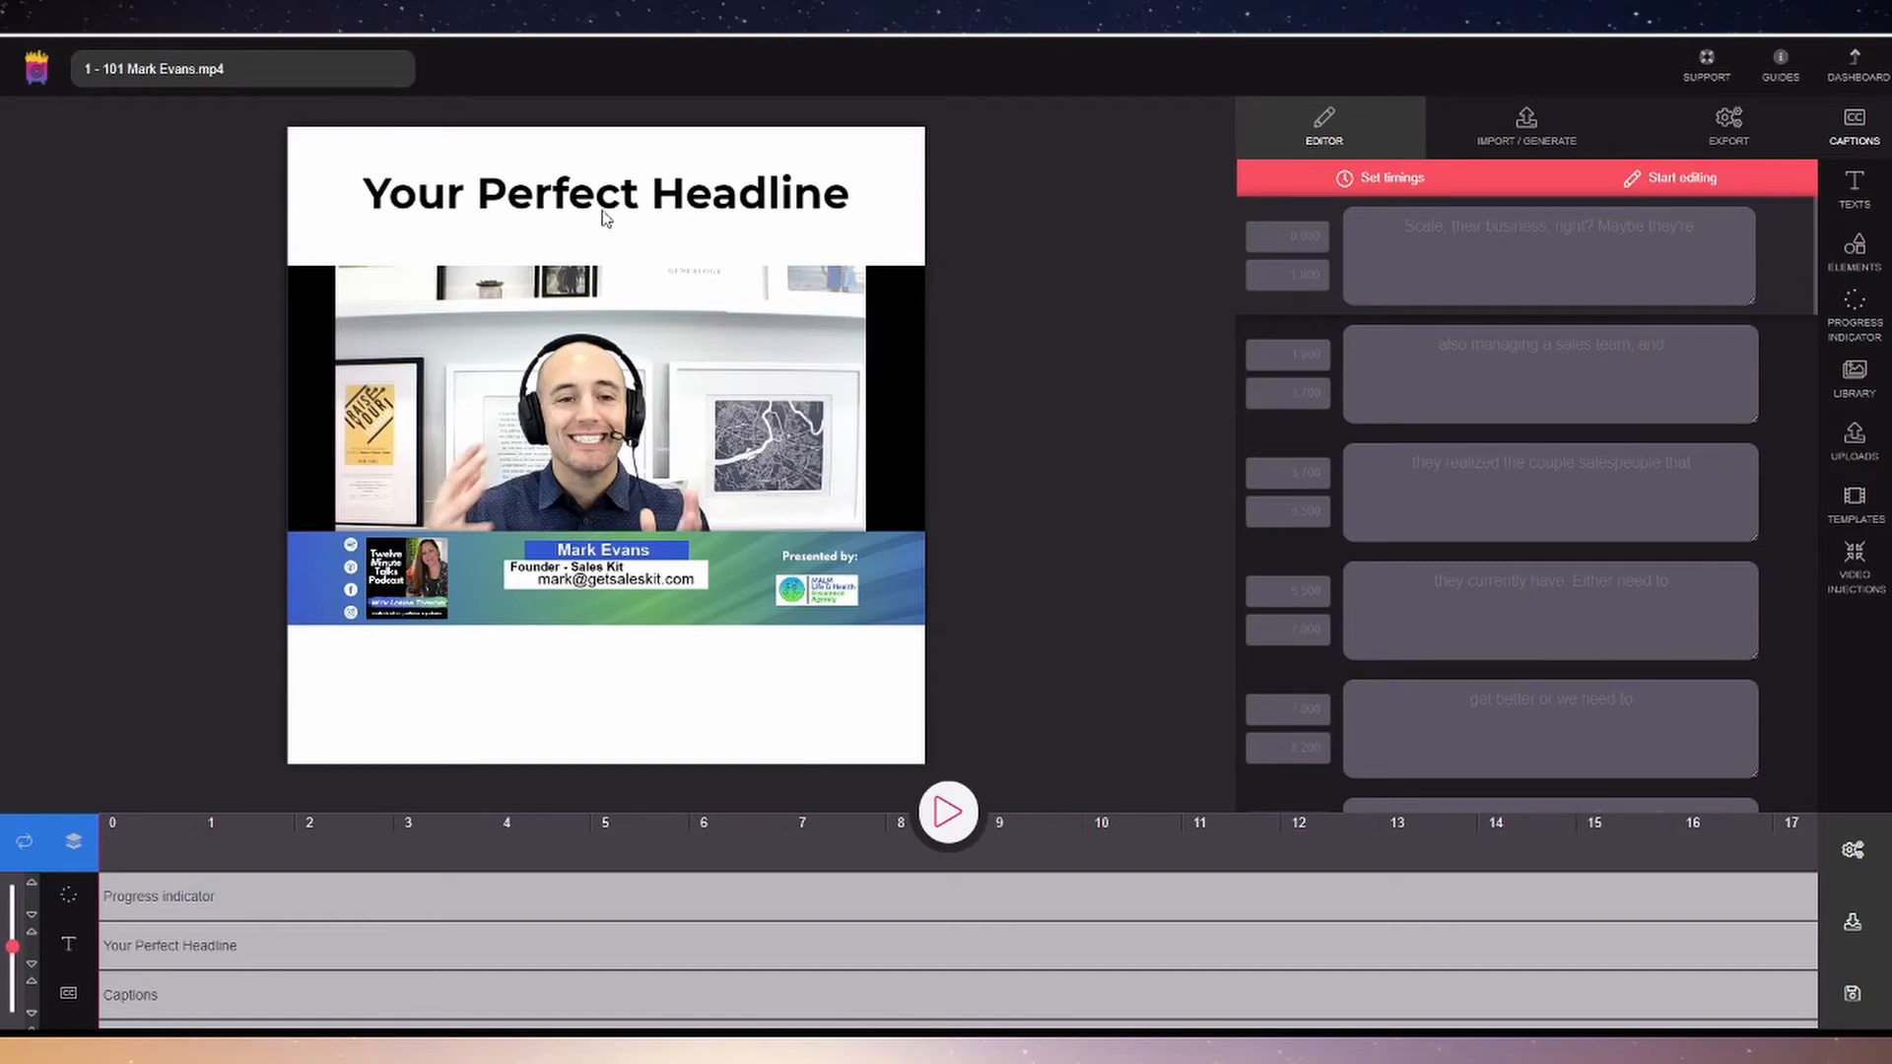
# Step: Look through the global templates and your own templates, and return to the captions editor
pyautogui.click(1855, 493)
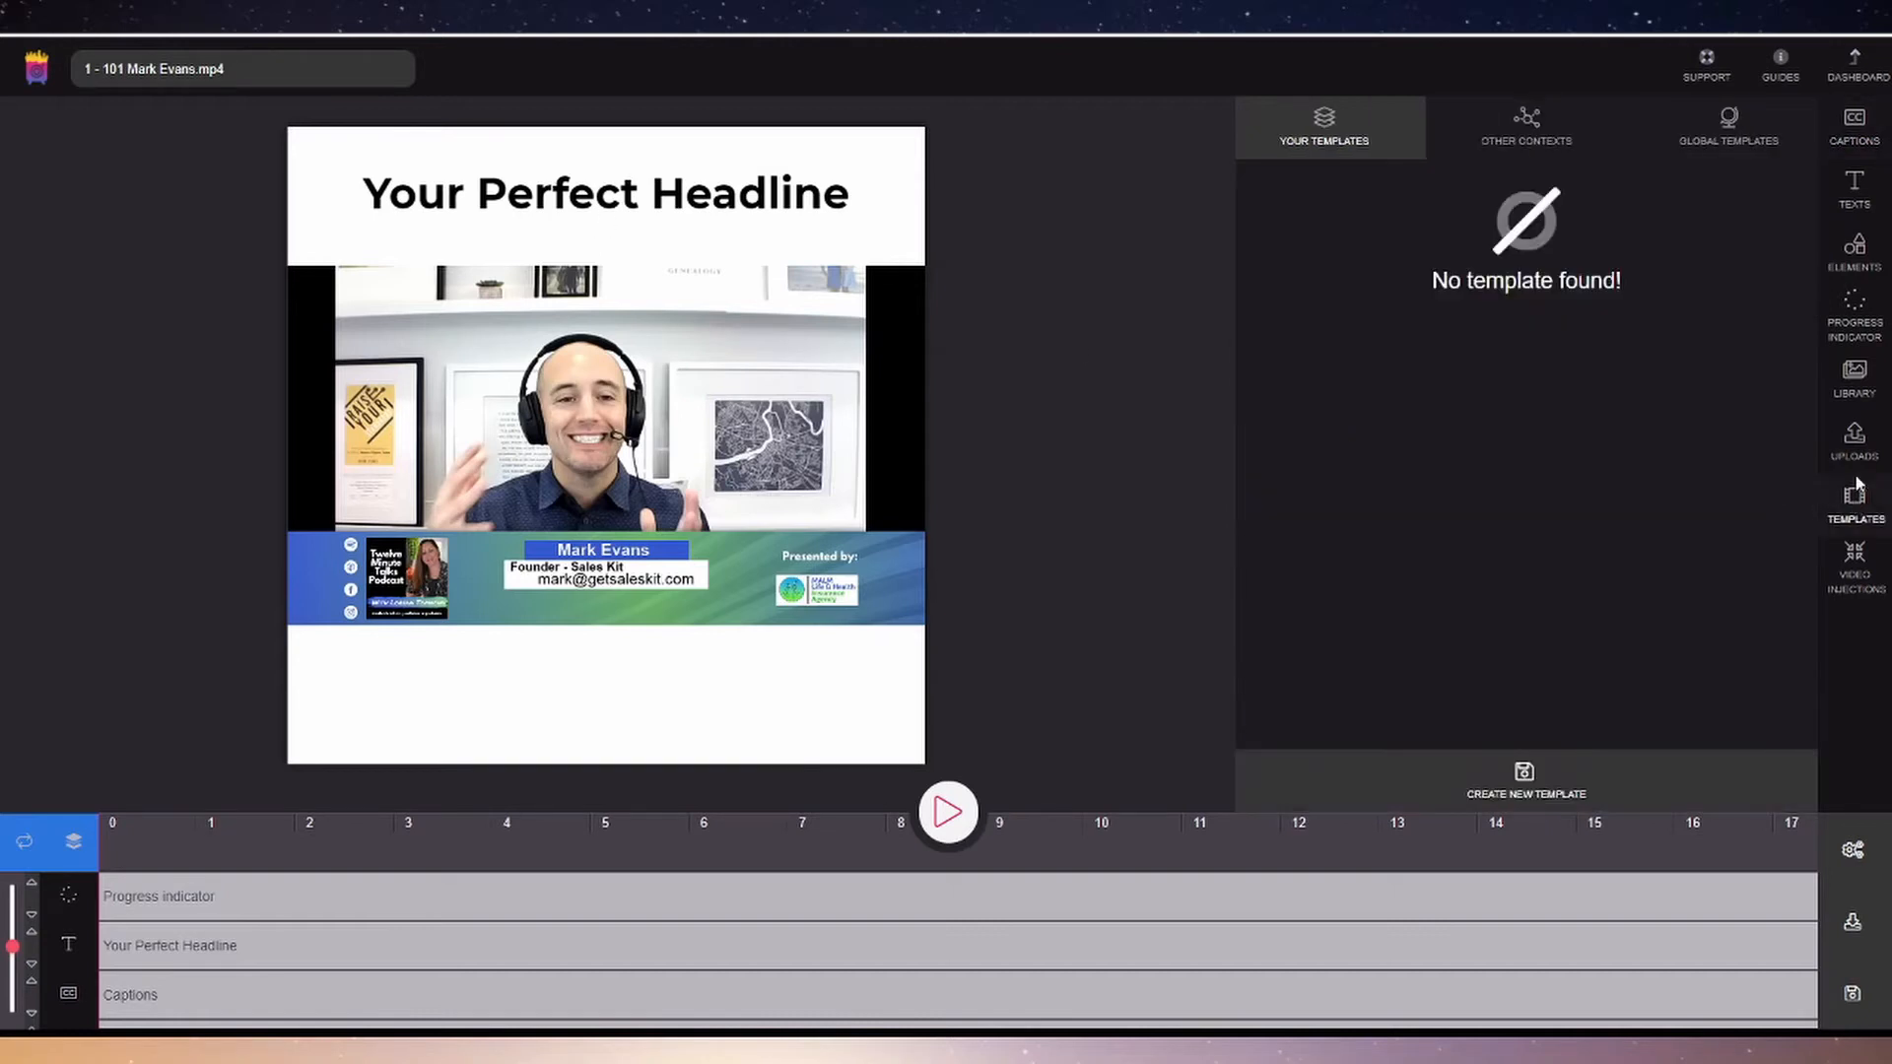
pyautogui.click(1729, 128)
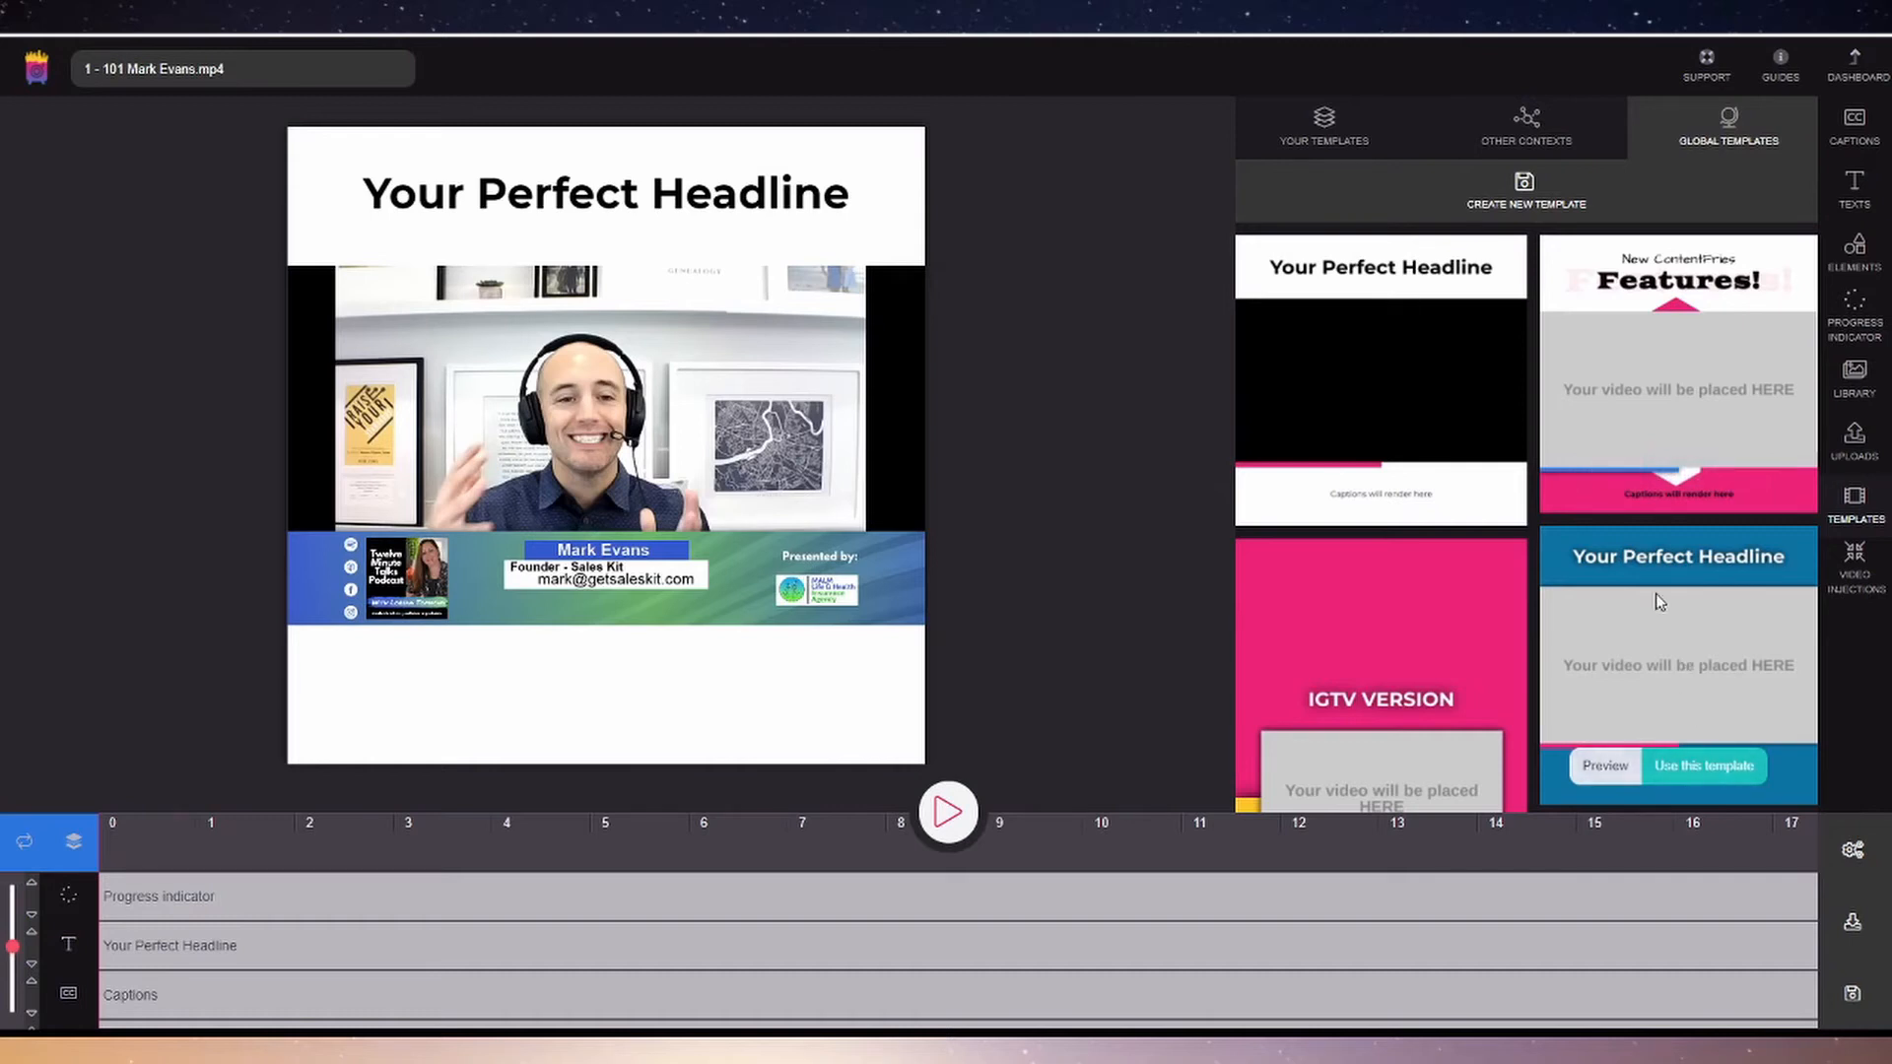
pyautogui.click(1323, 126)
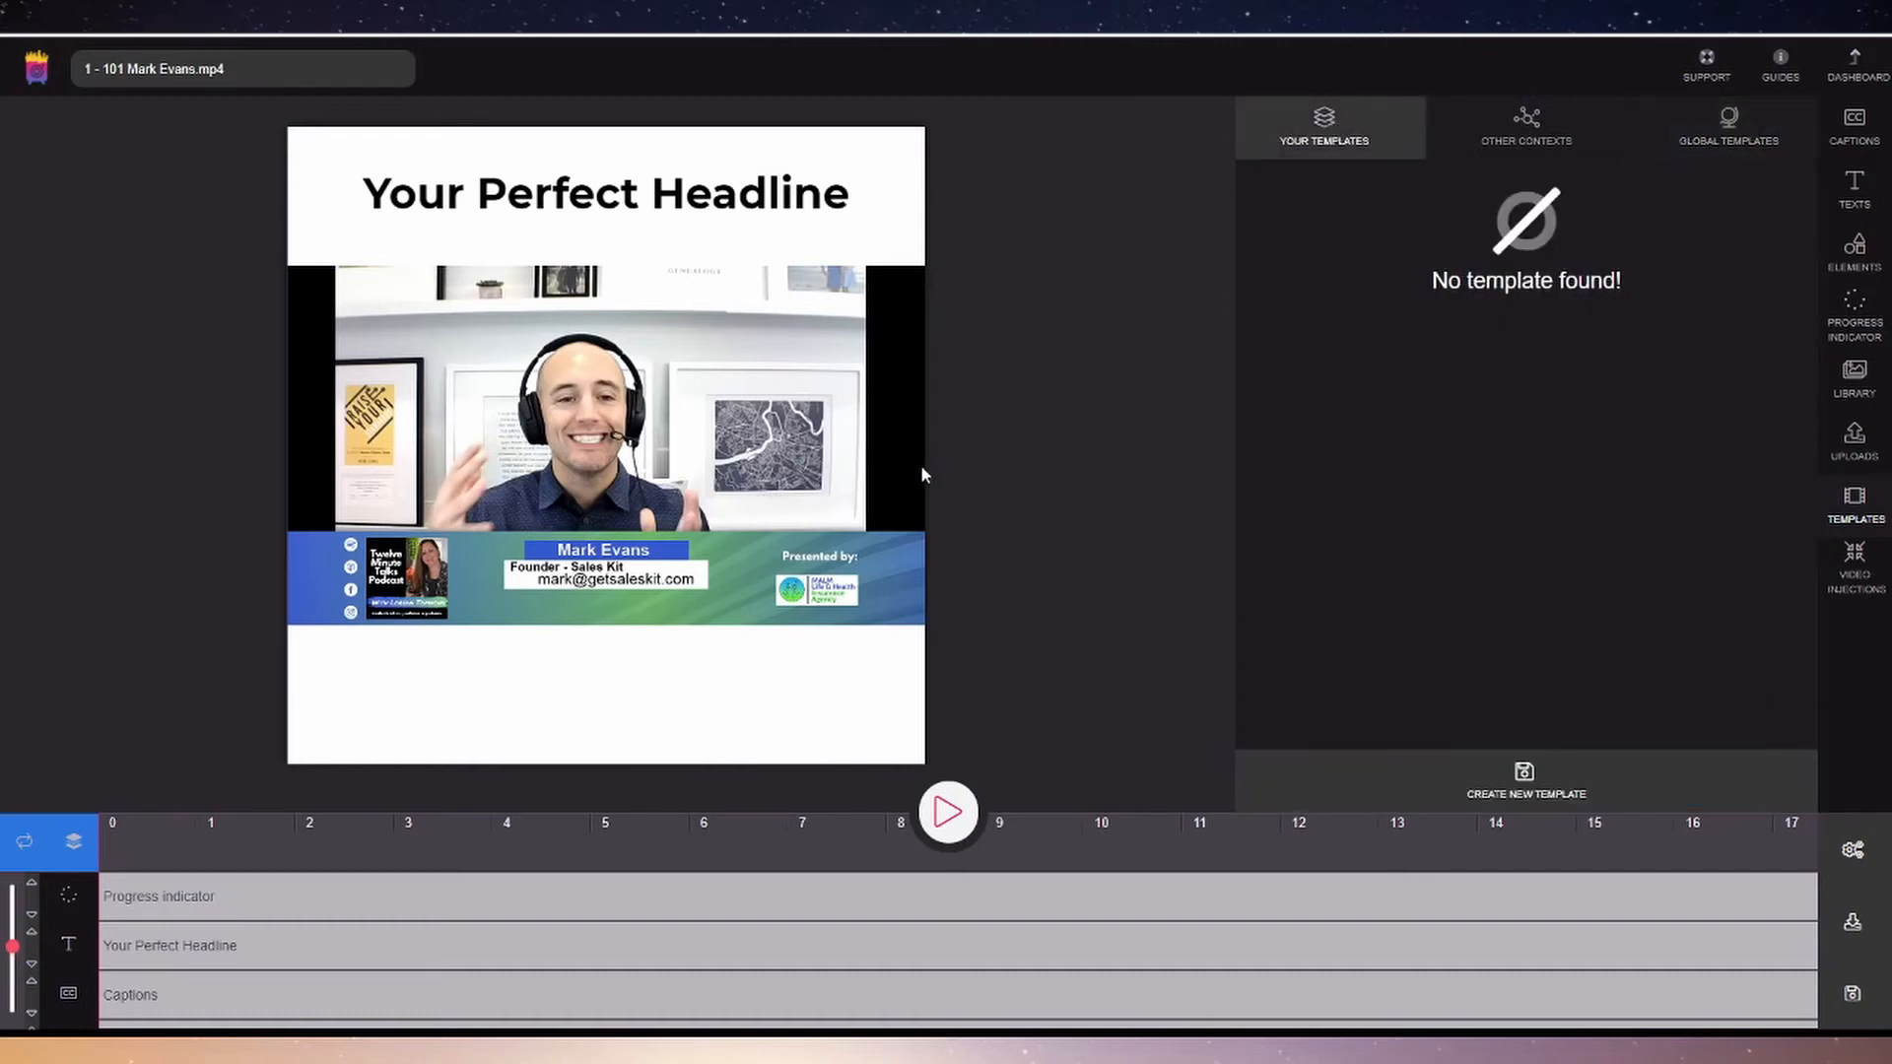
pyautogui.click(1850, 136)
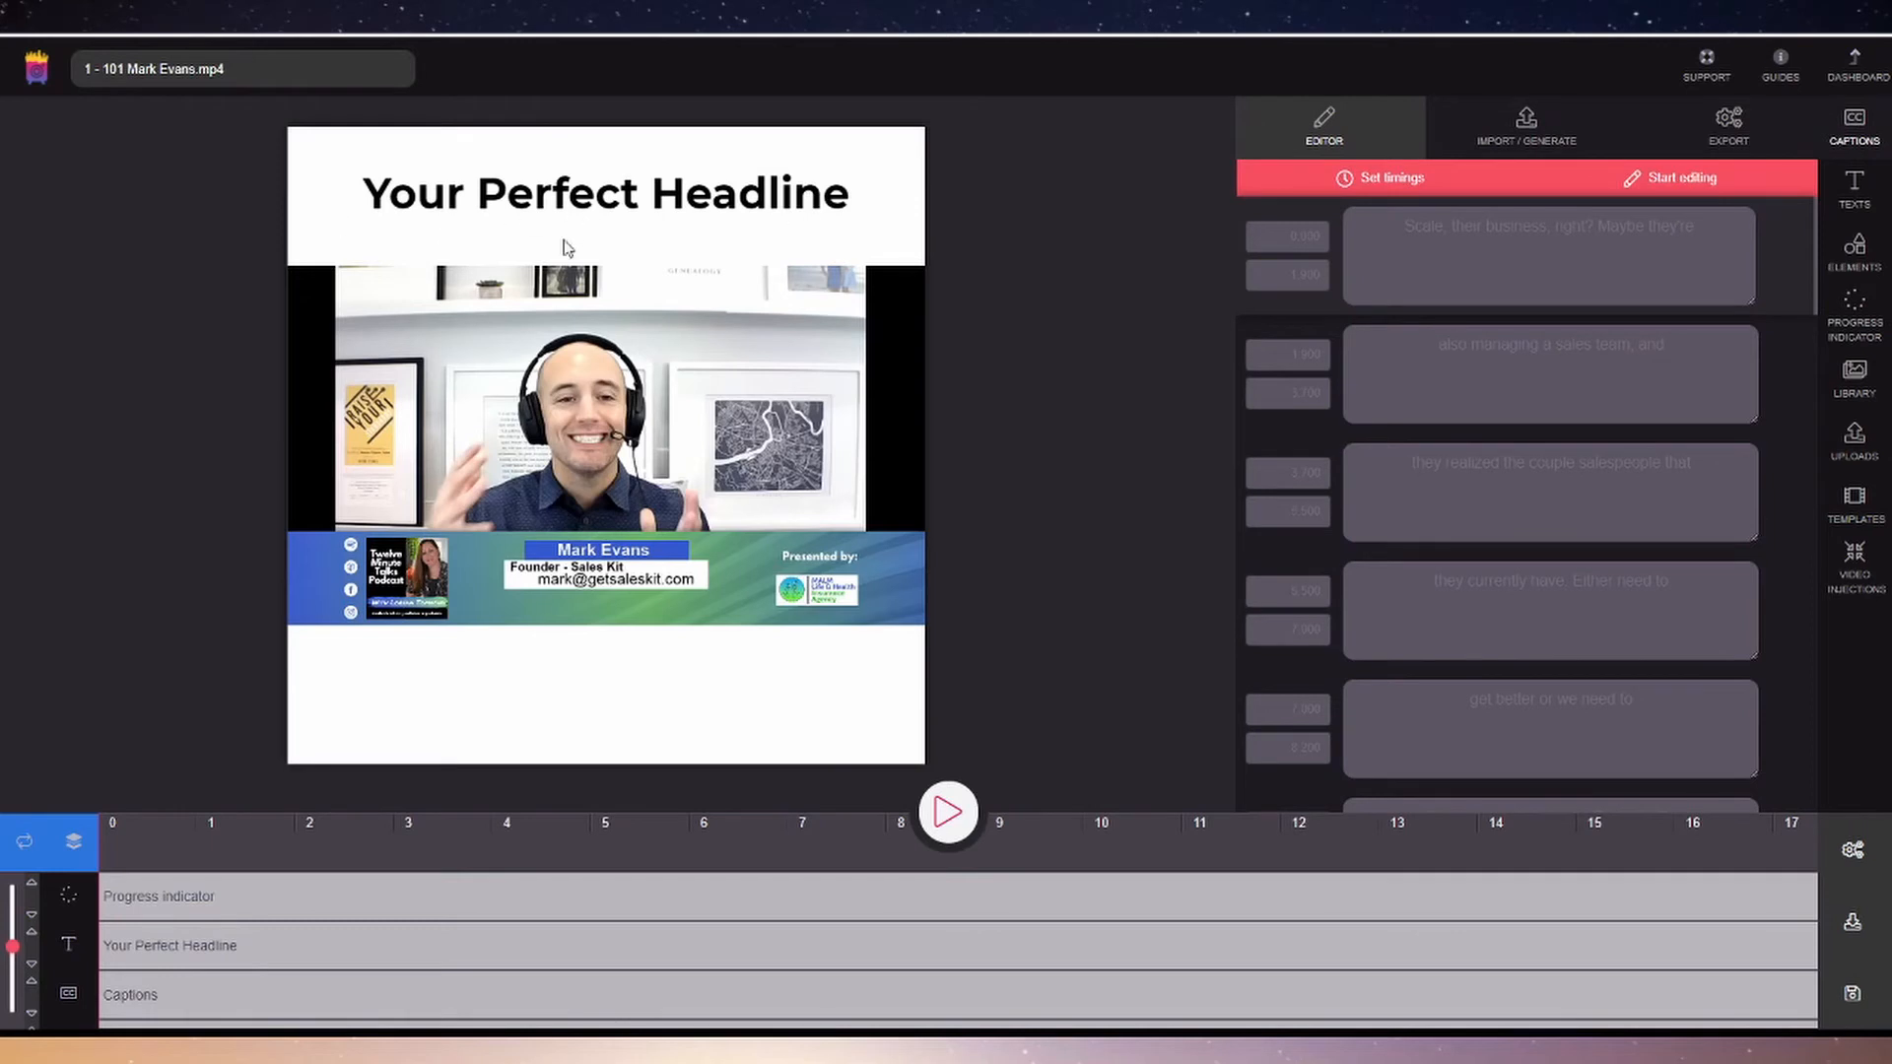
# Step: Replace the text of the "Your Perfect Headline" layer with "Example Title" and add a grinning-face emoji after it
pyautogui.click(136, 948)
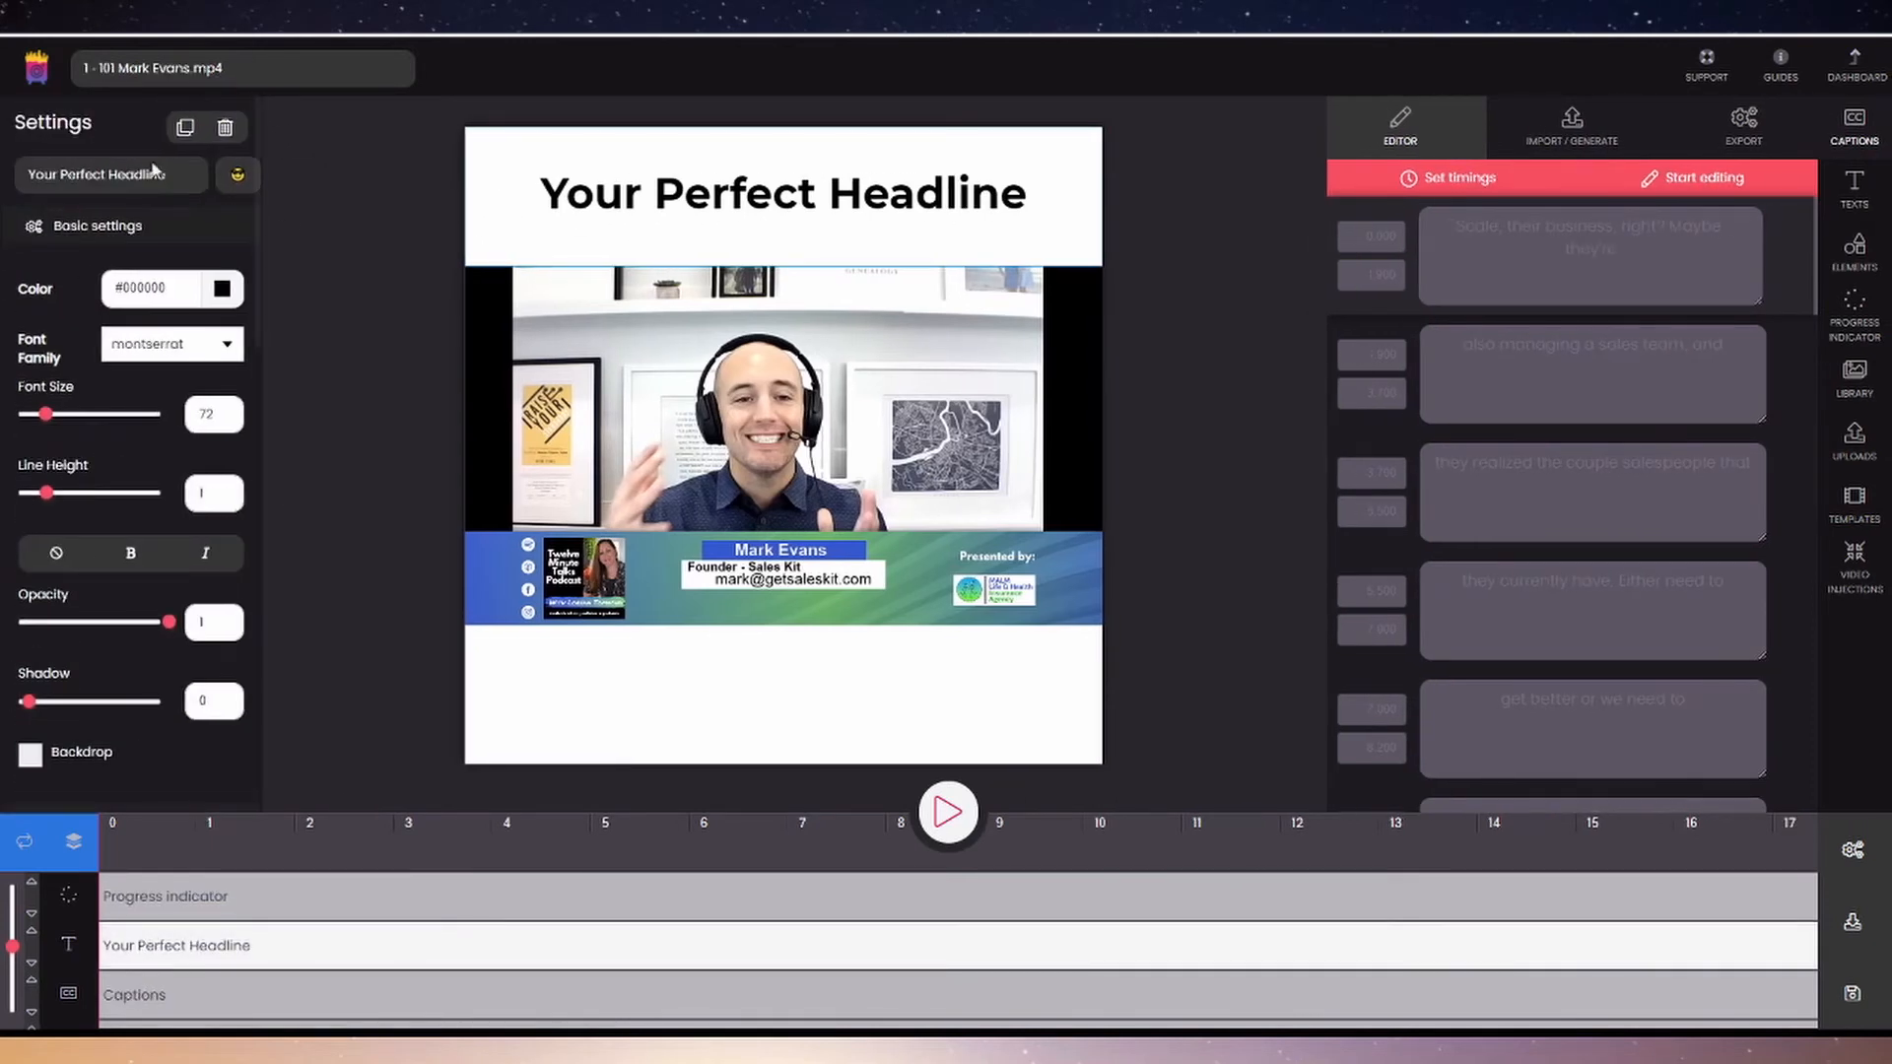
pyautogui.moveTo(170, 183); pyautogui.dragTo(32, 185)
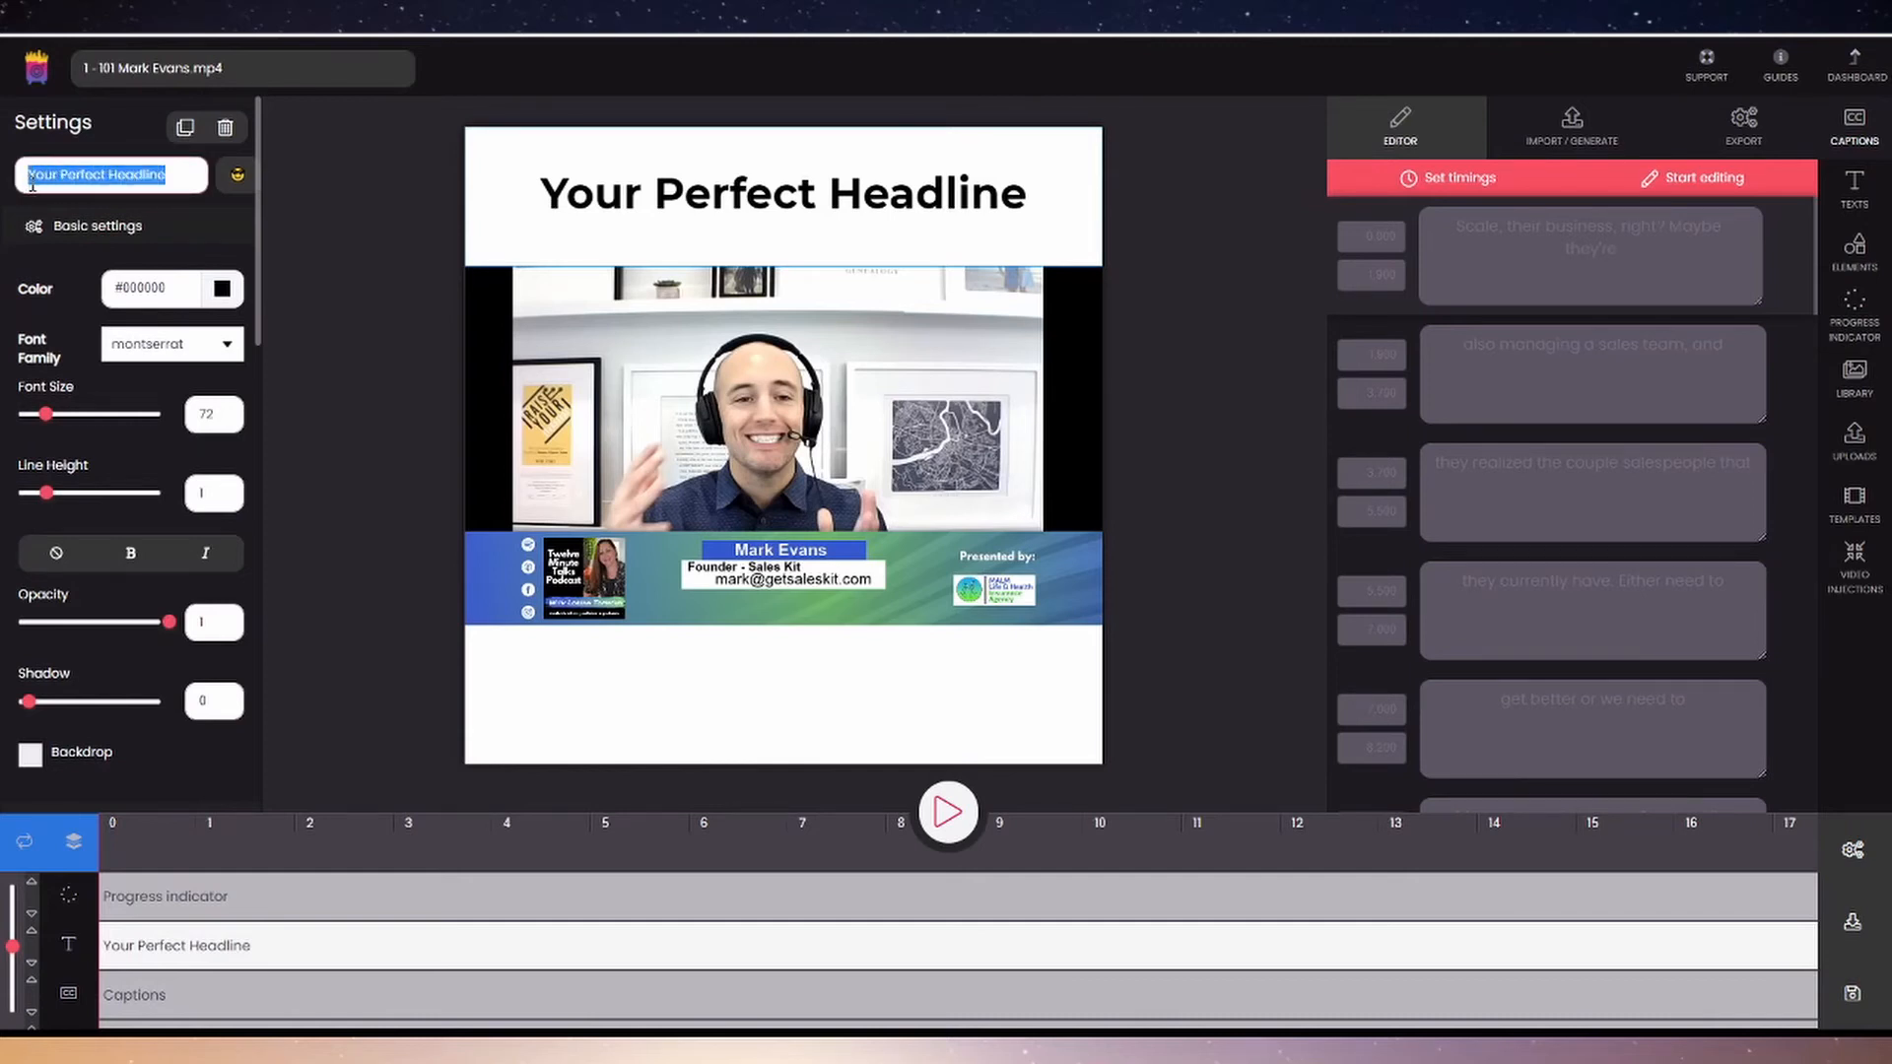
pyautogui.write('f')
pyautogui.press('BackSpace')
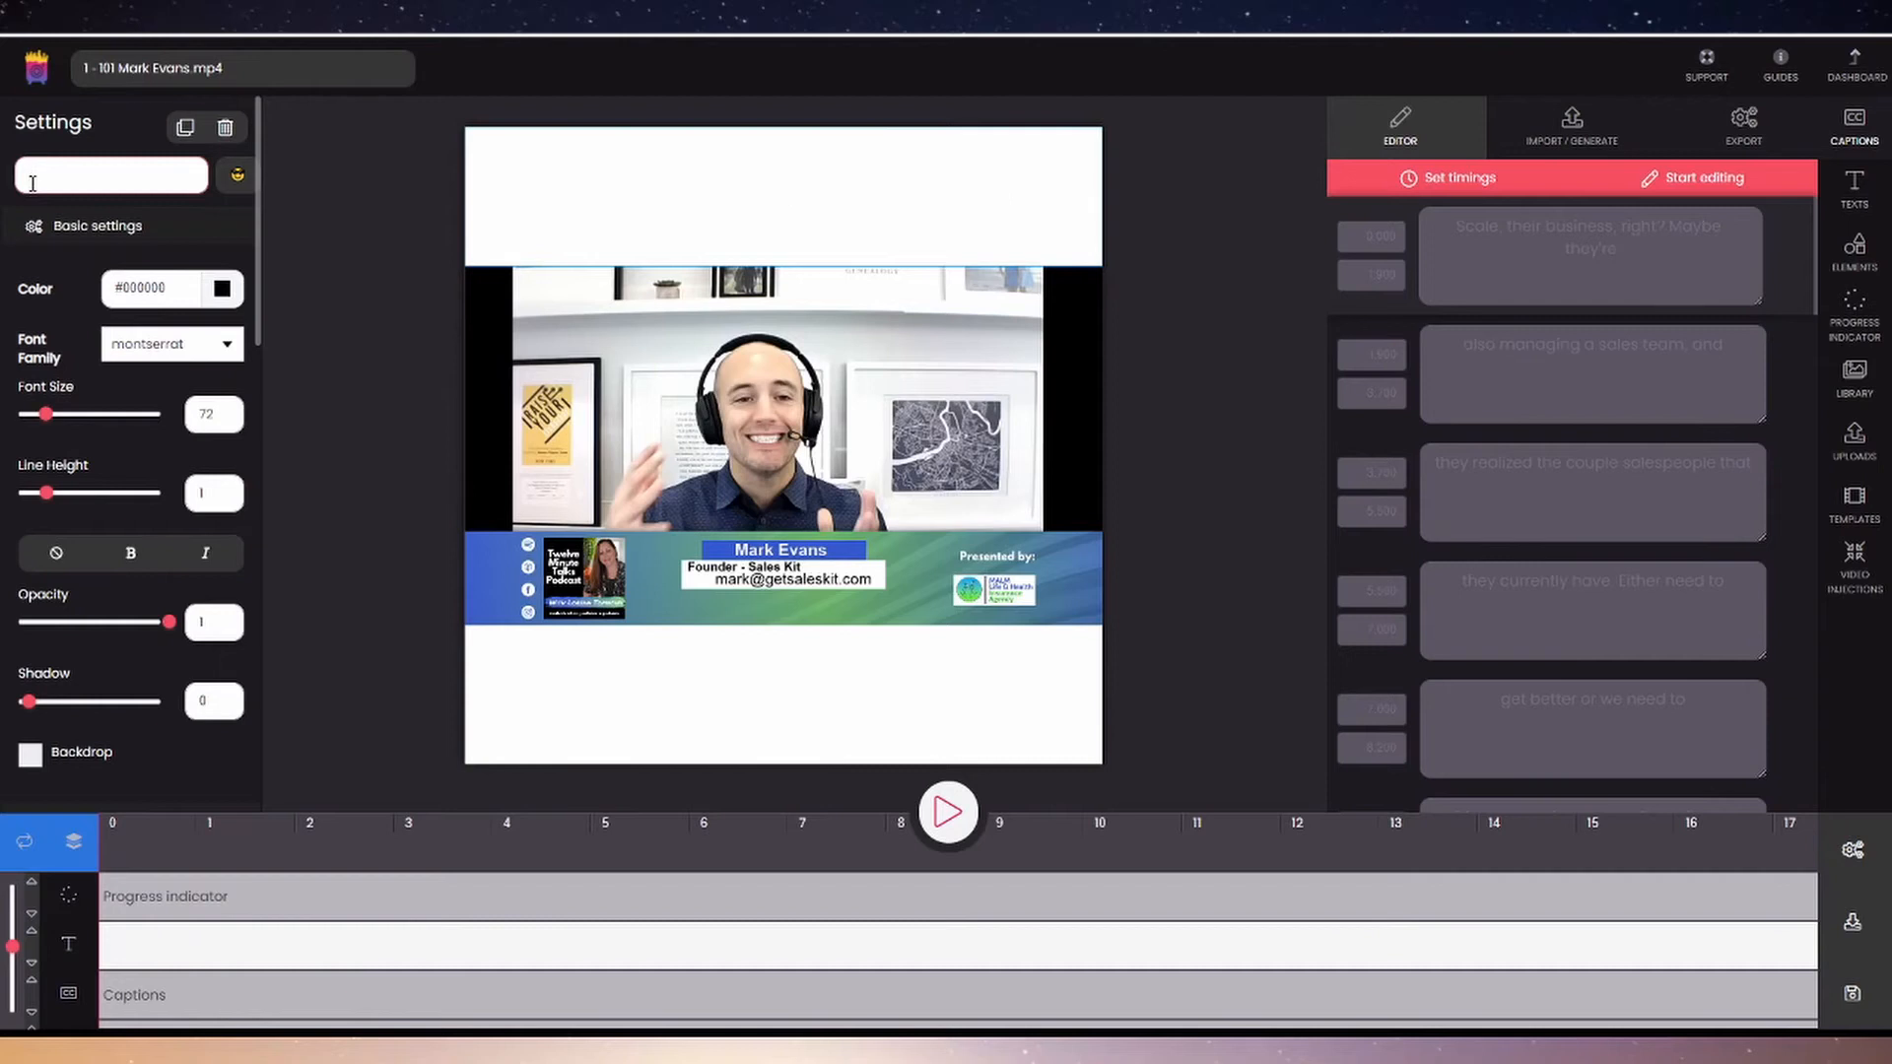
pyautogui.write('Example tITLE')
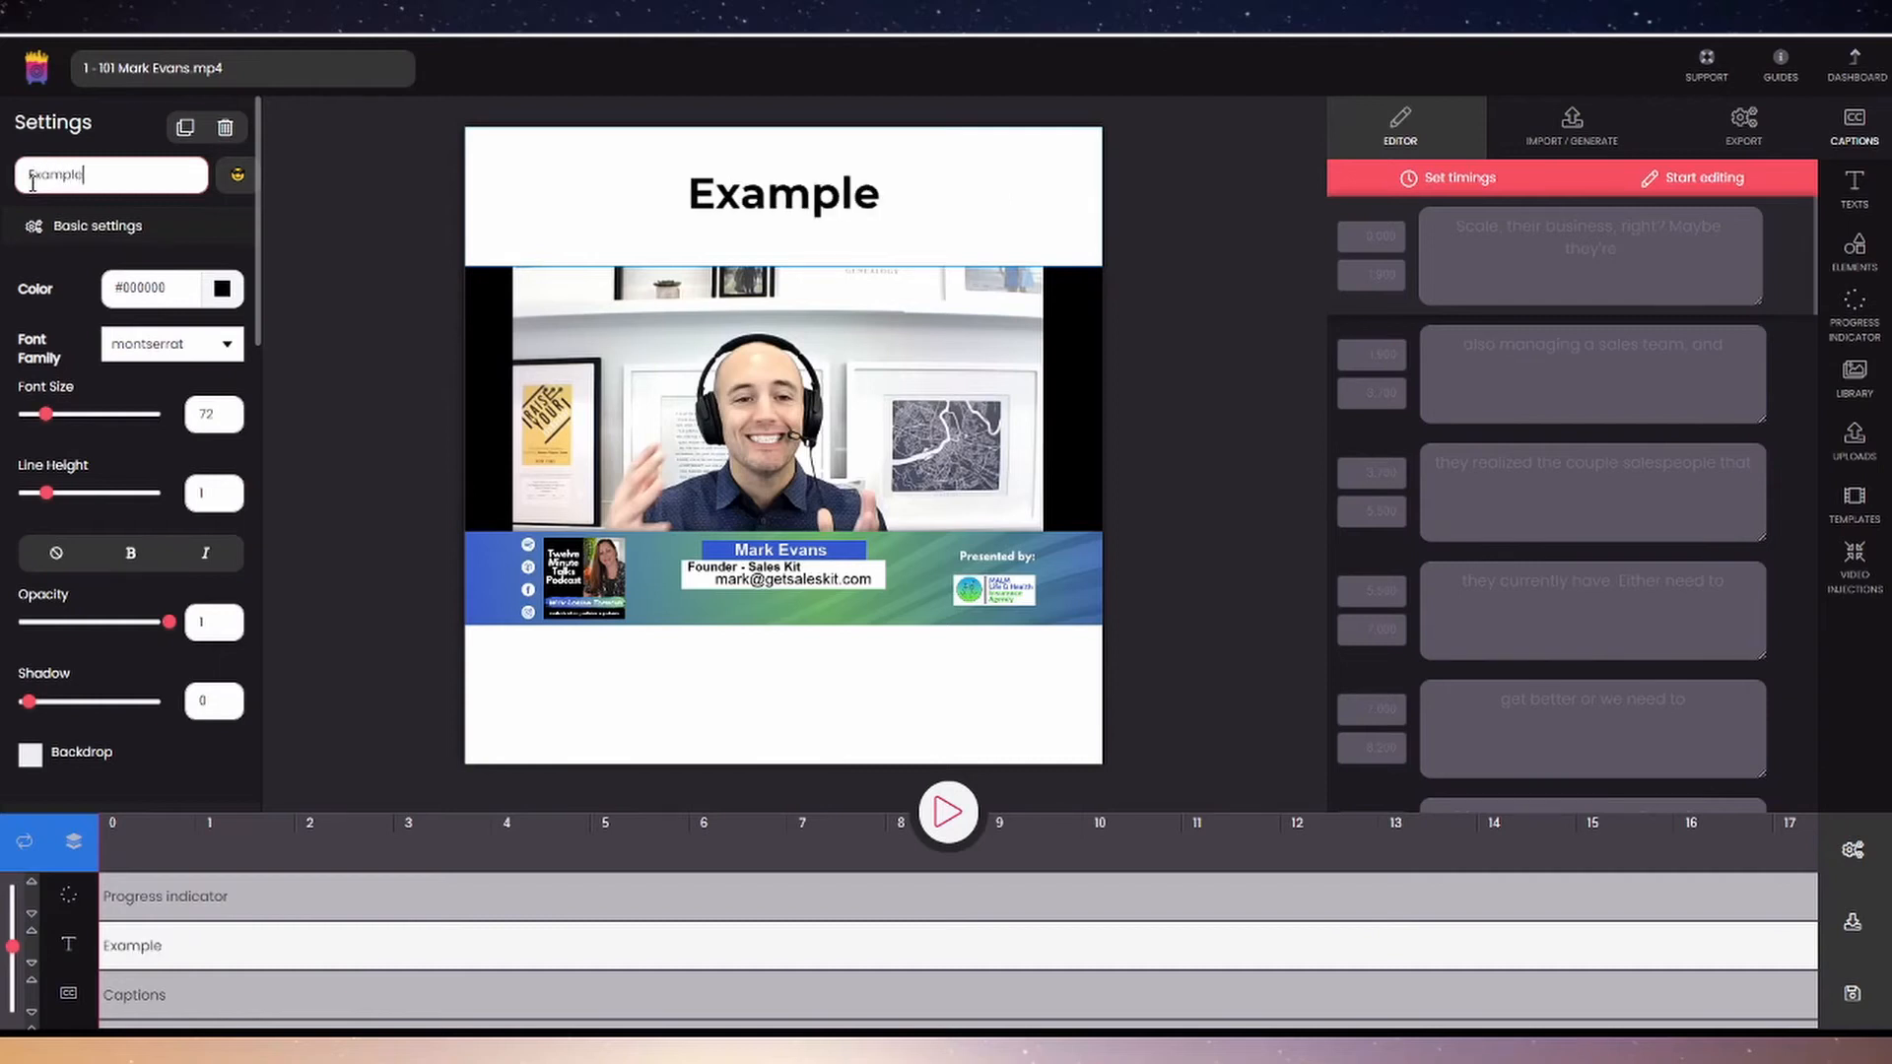
pyautogui.press('BackSpace')
pyautogui.press('BackSpace')
pyautogui.press('BackSpace')
pyautogui.press('BackSpace')
pyautogui.press('BackSpace')
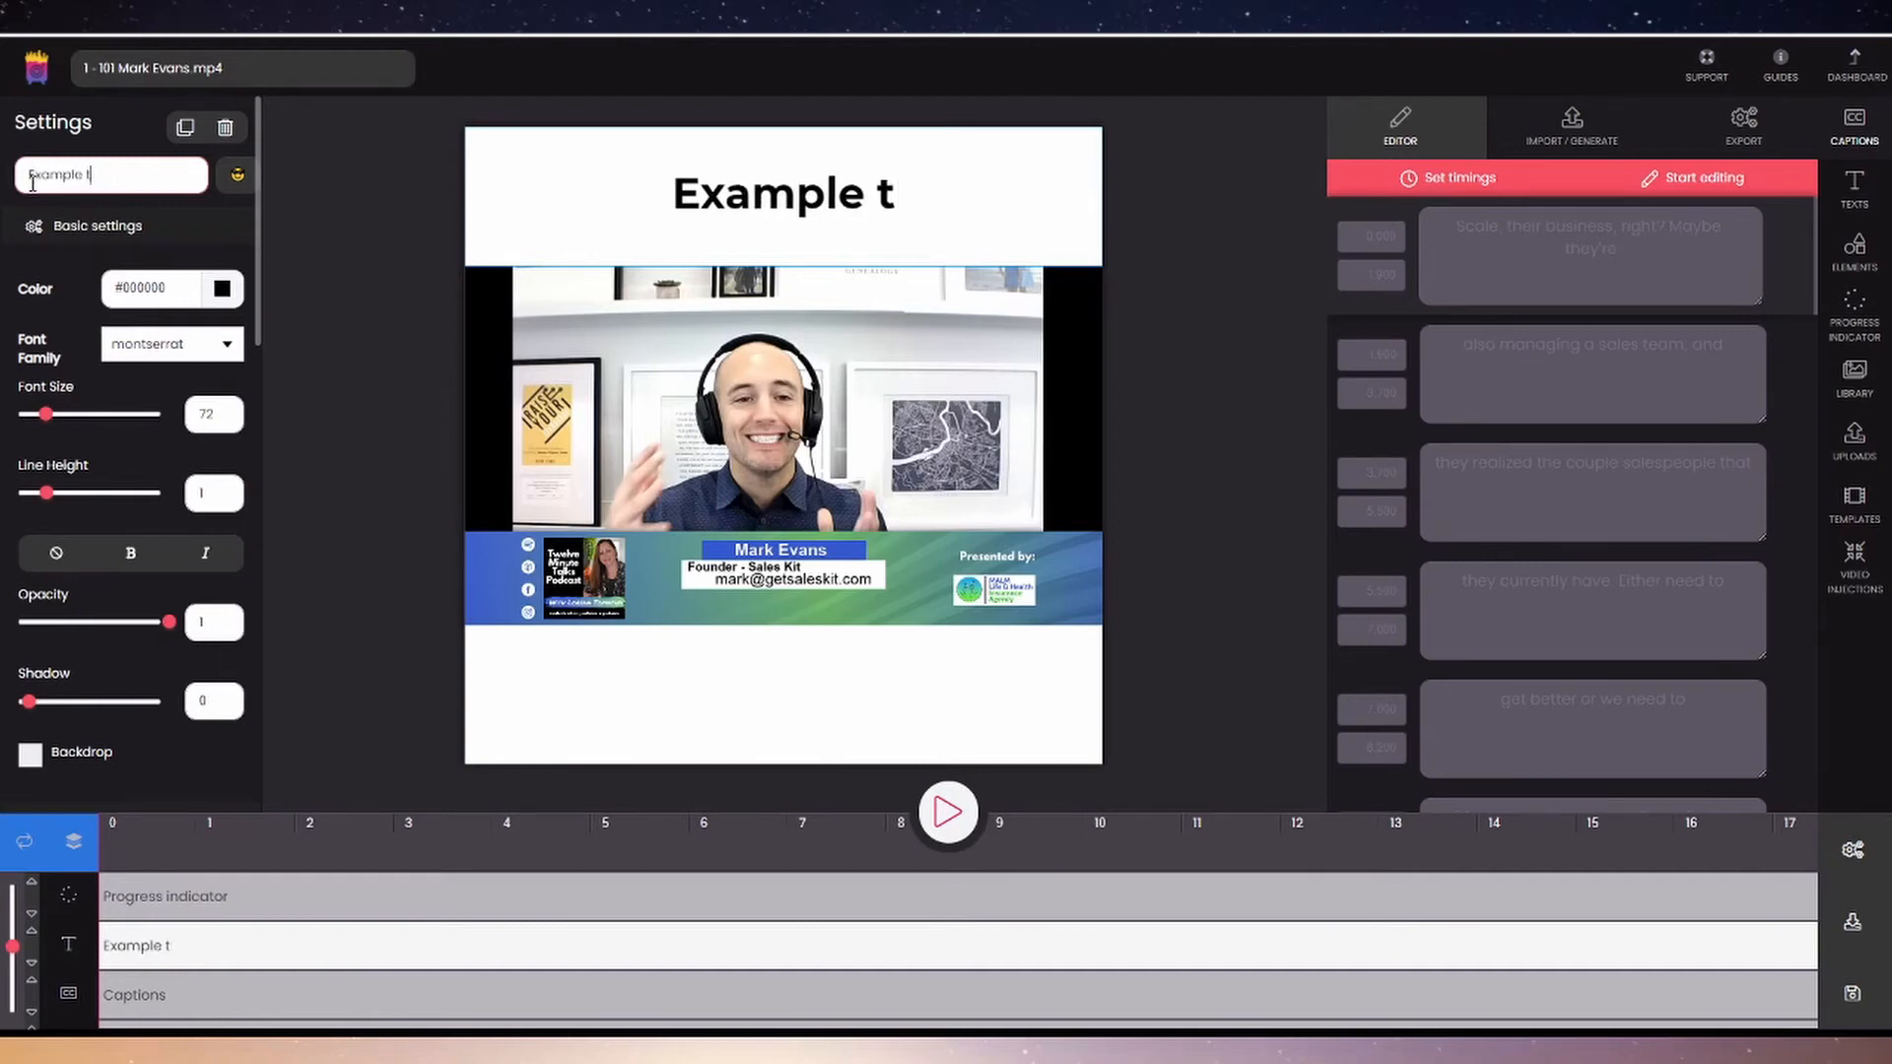
pyautogui.write('Title')
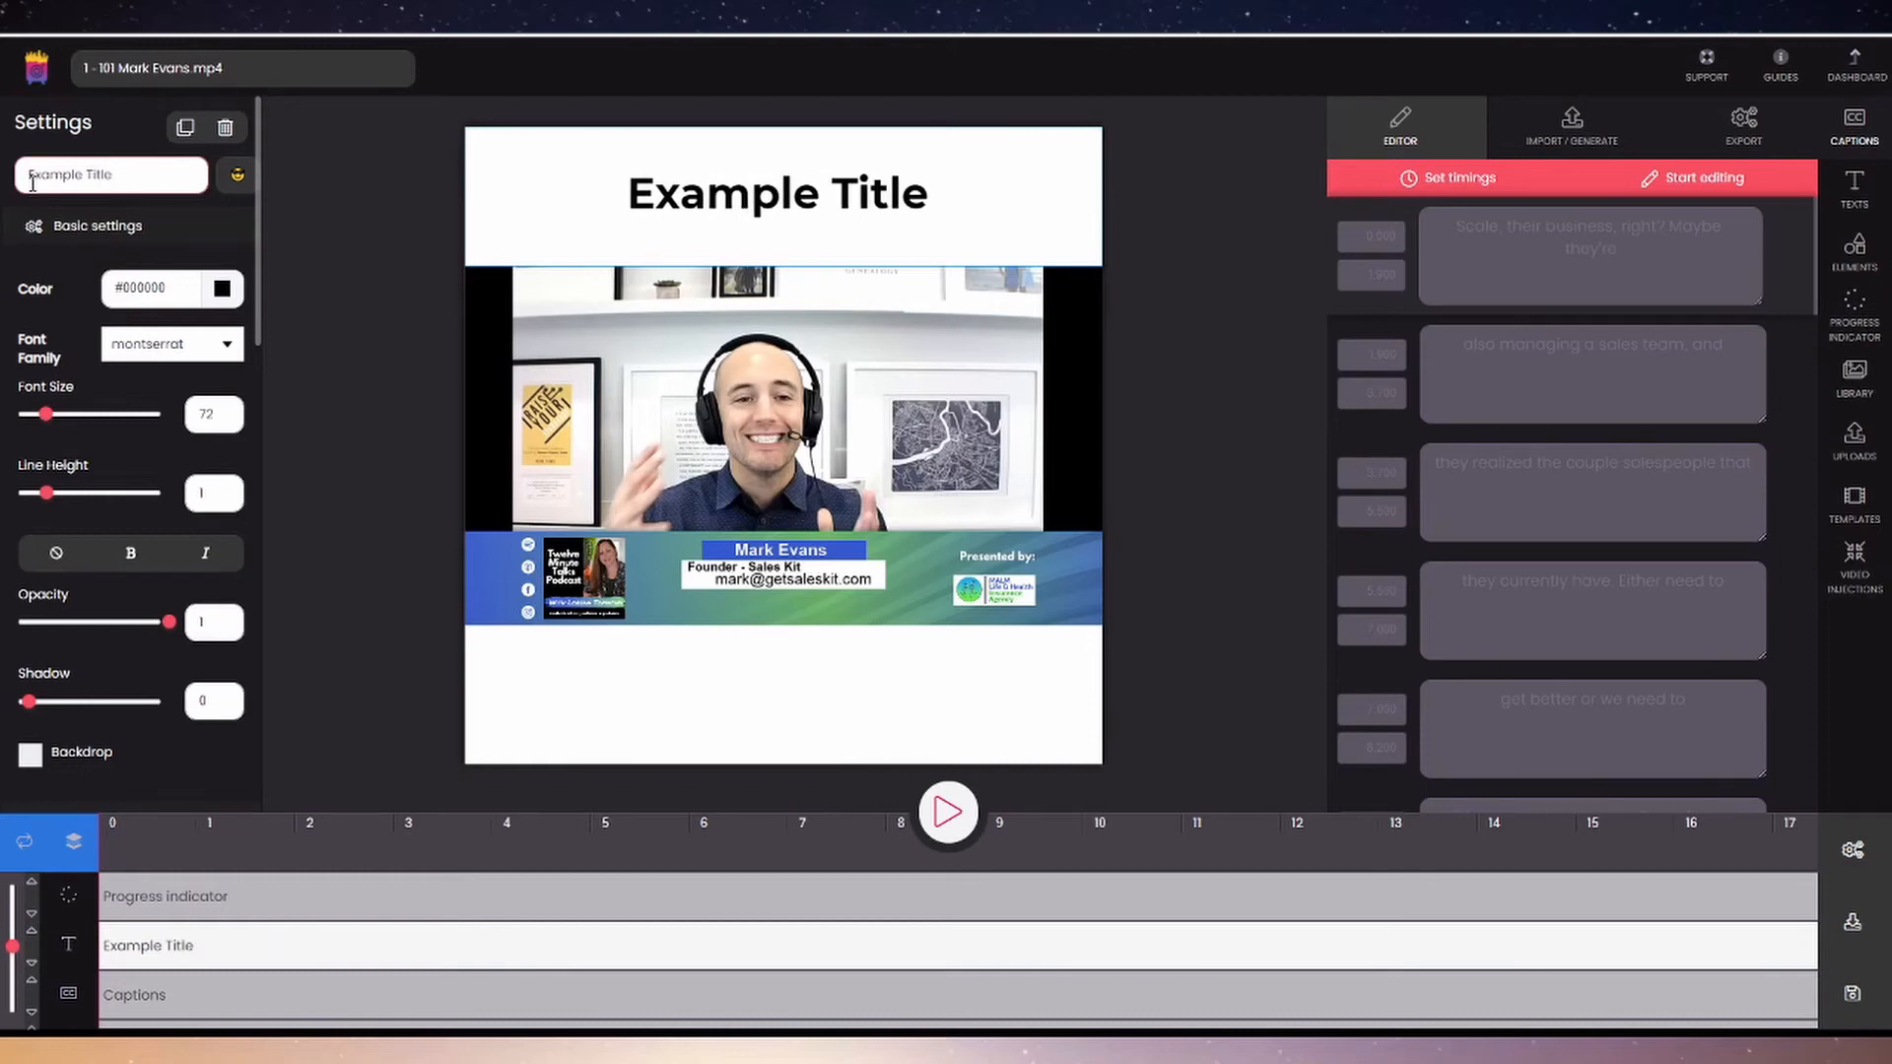
pyautogui.click(232, 180)
pyautogui.click(131, 343)
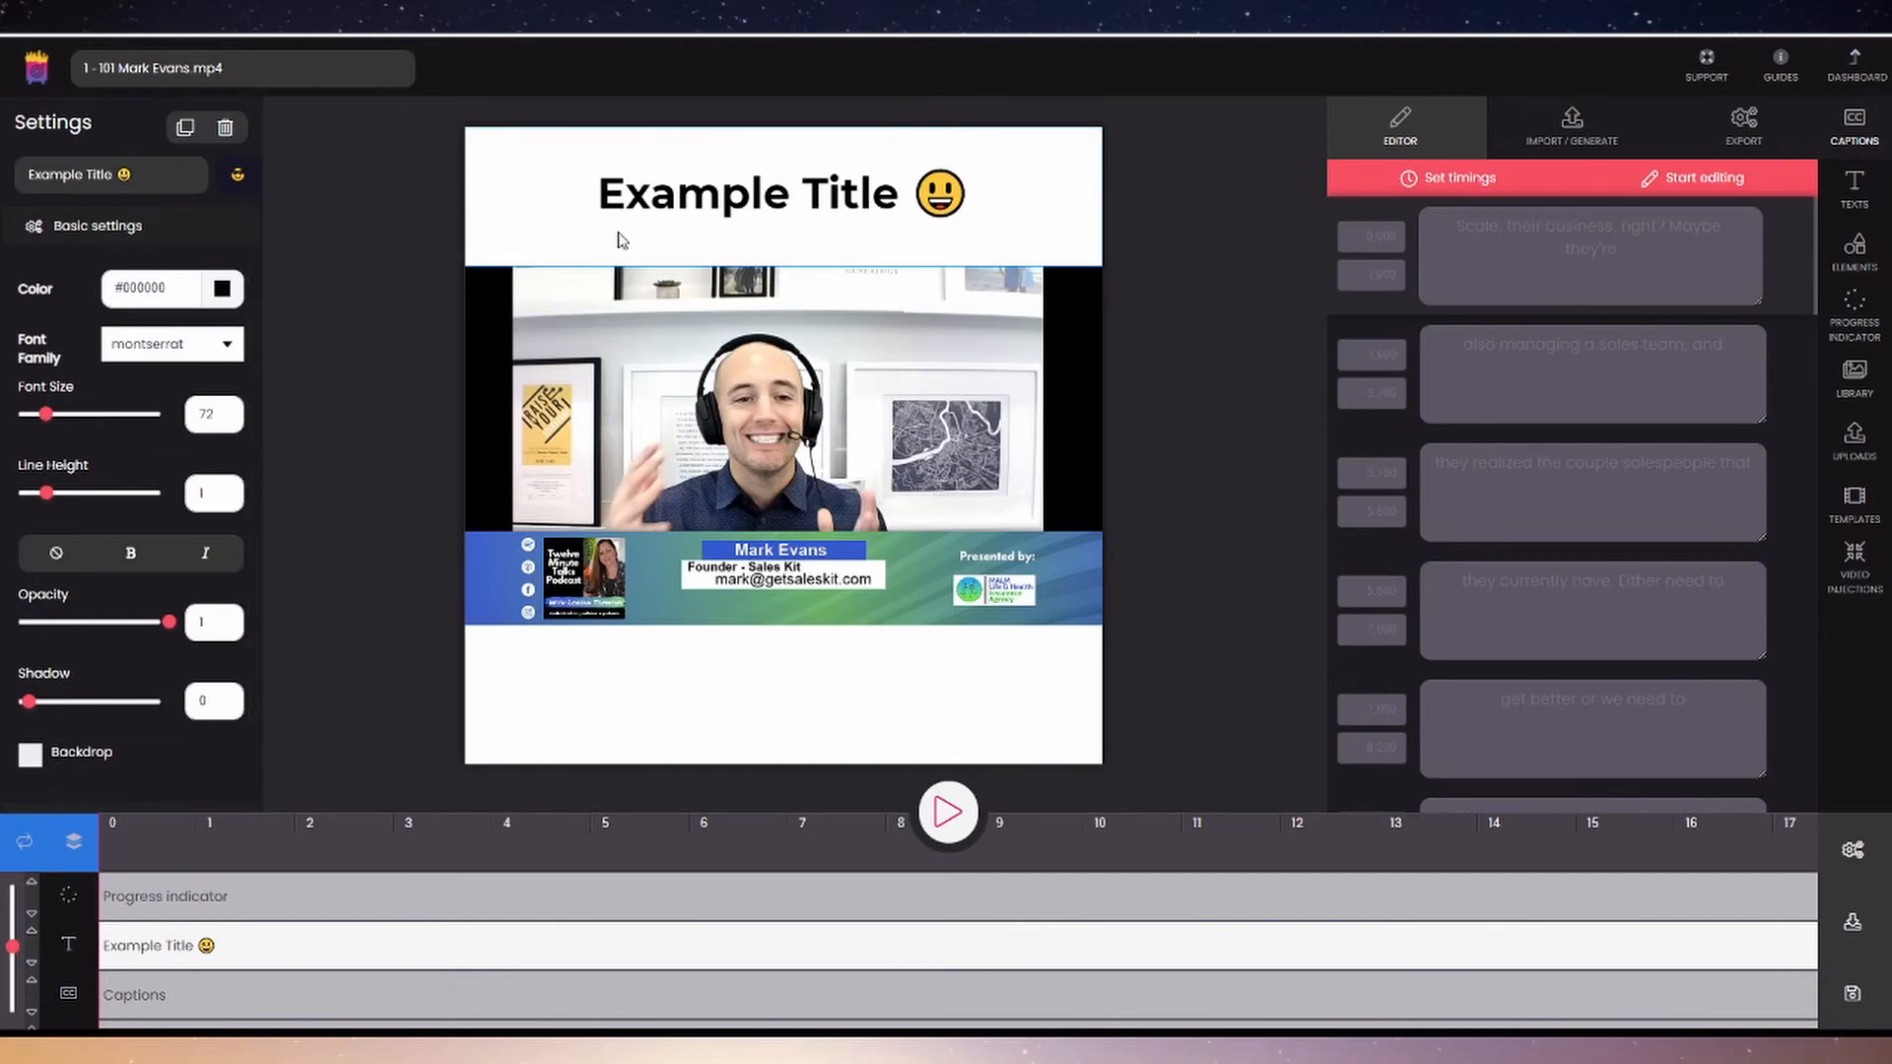
# Step: Examine the headline's container and position settings and return to its basic settings
pyautogui.scroll(-1, 96, 671)
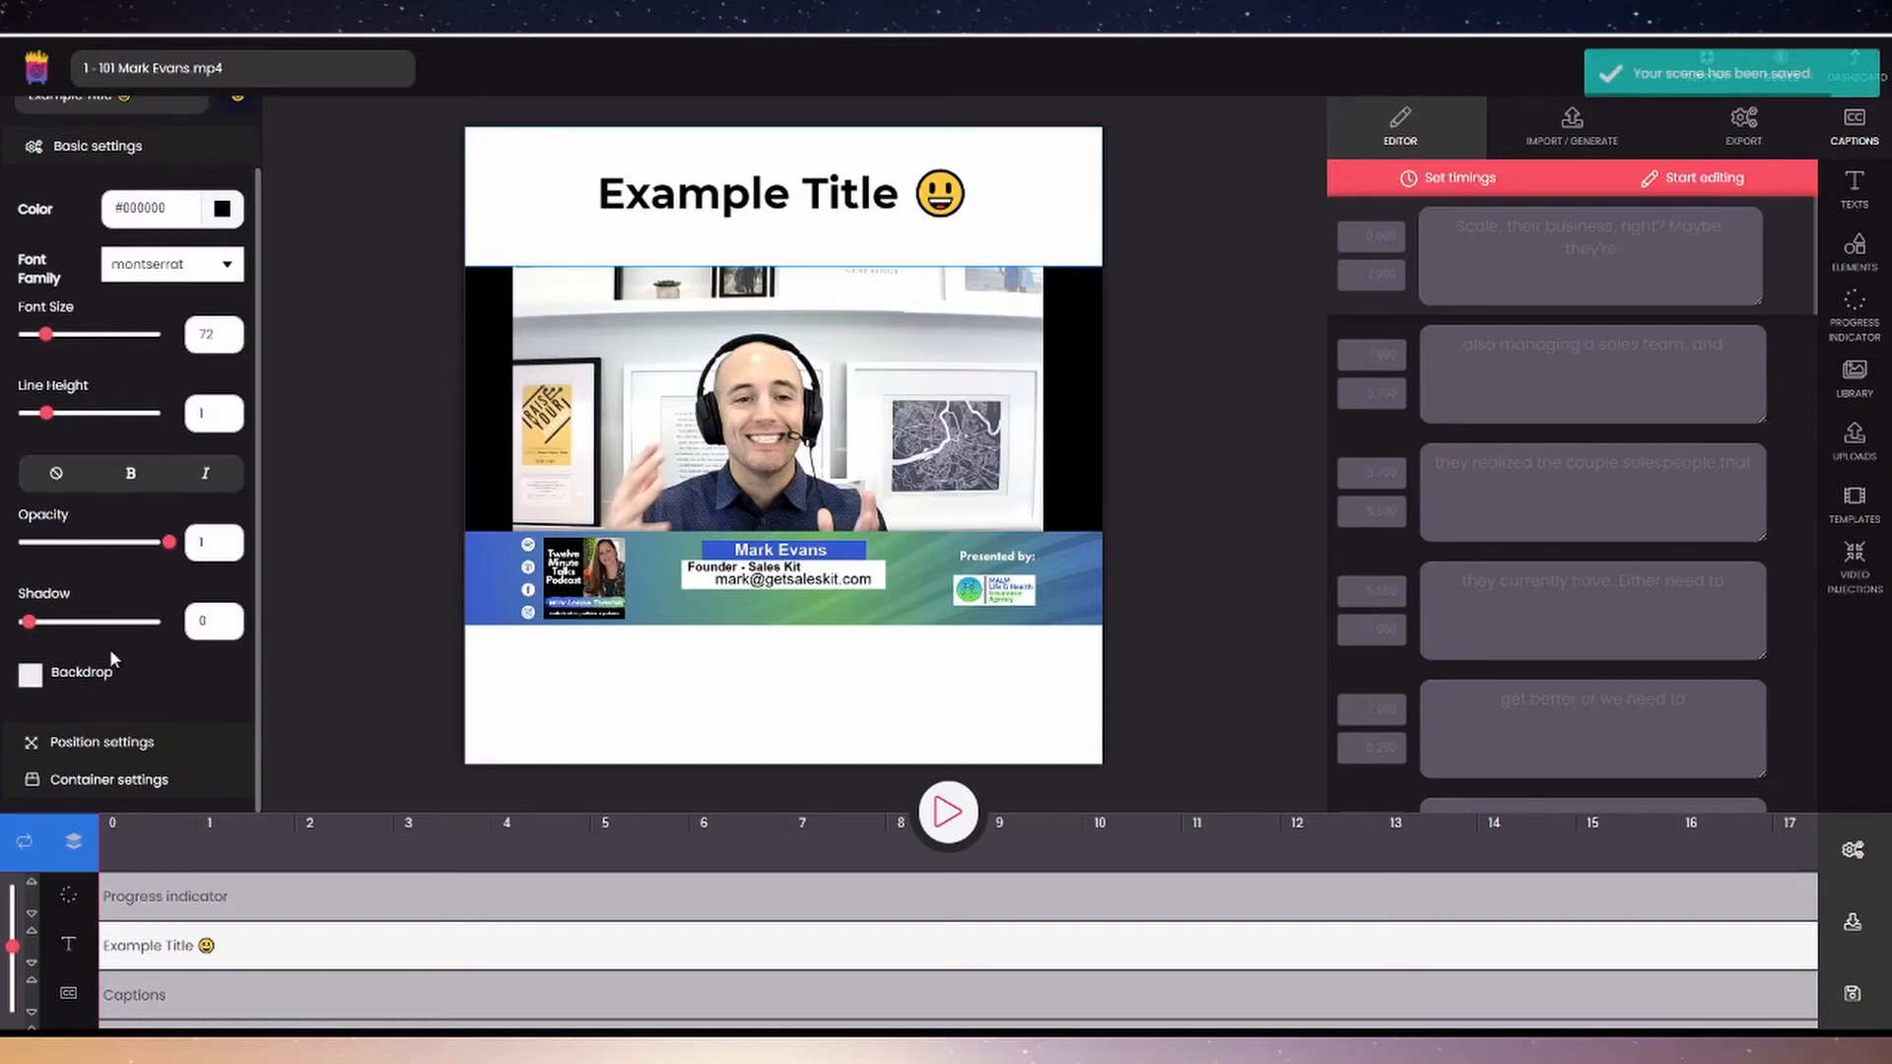
pyautogui.click(110, 779)
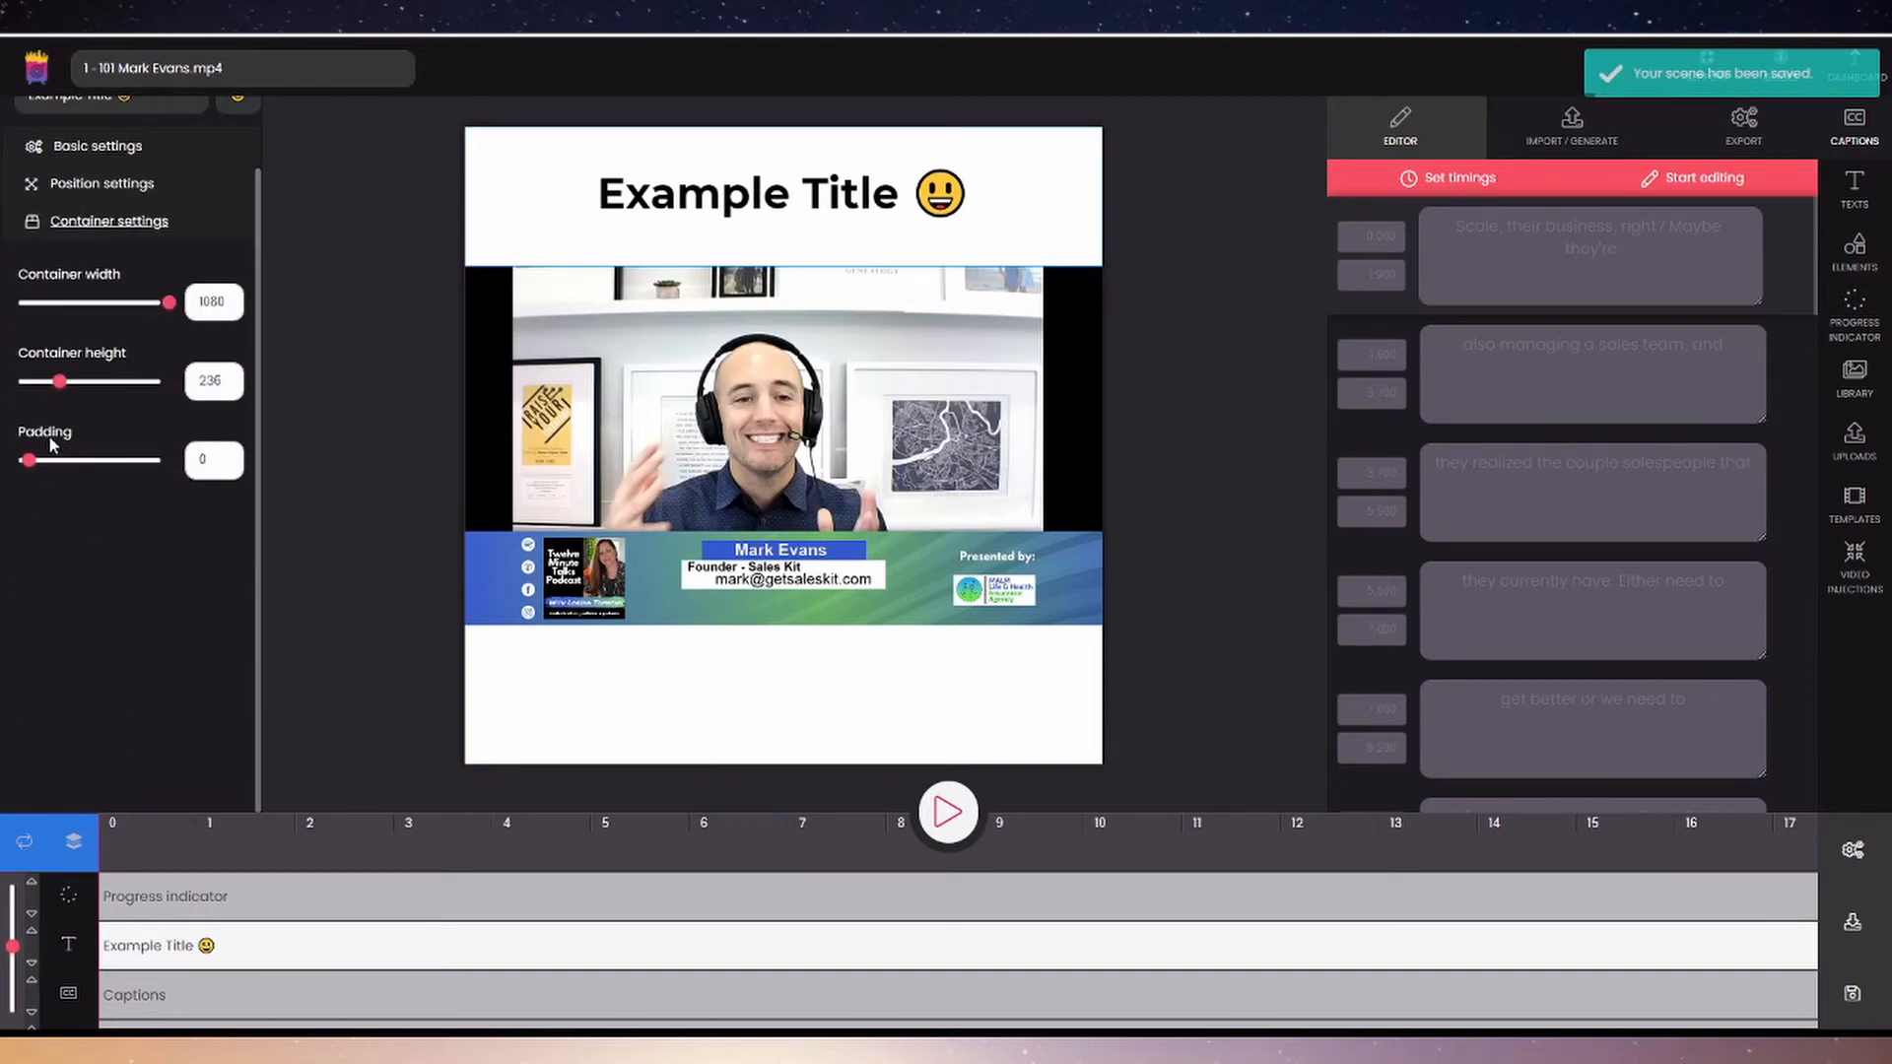
pyautogui.scroll(1, 49, 435)
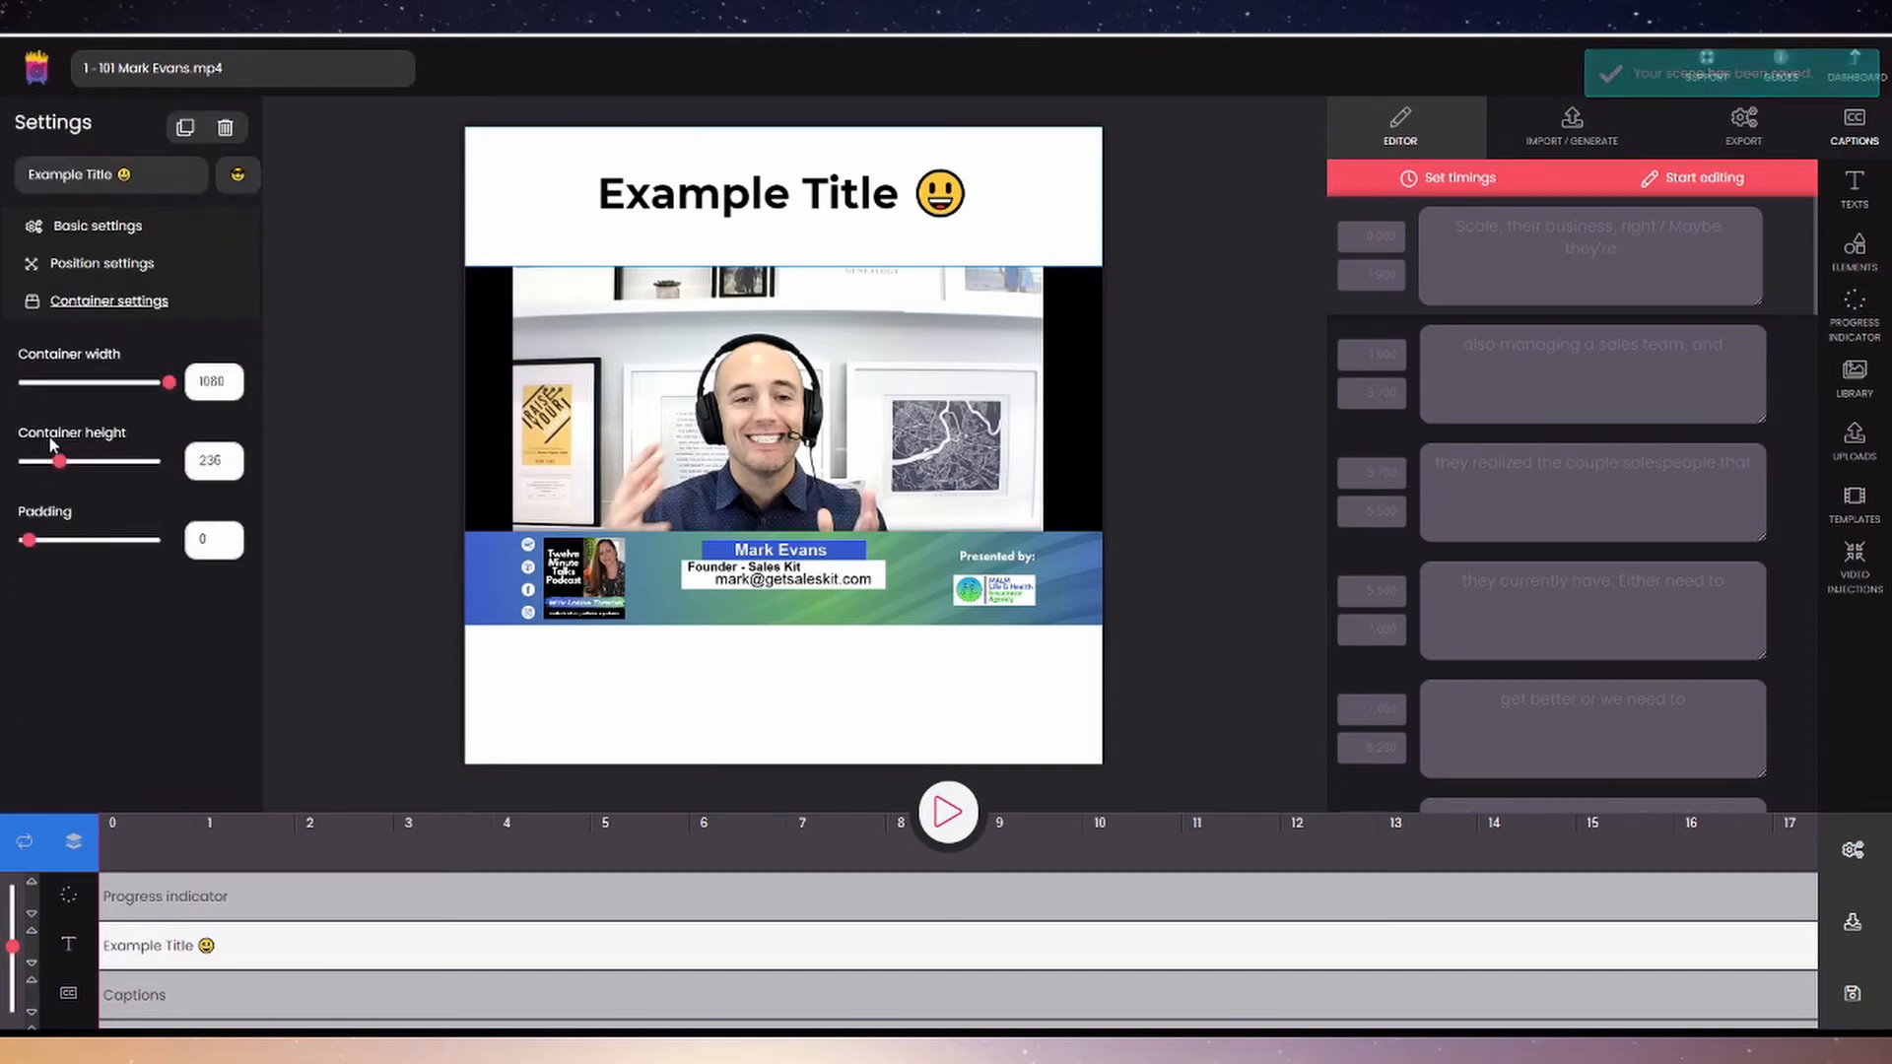
pyautogui.click(75, 268)
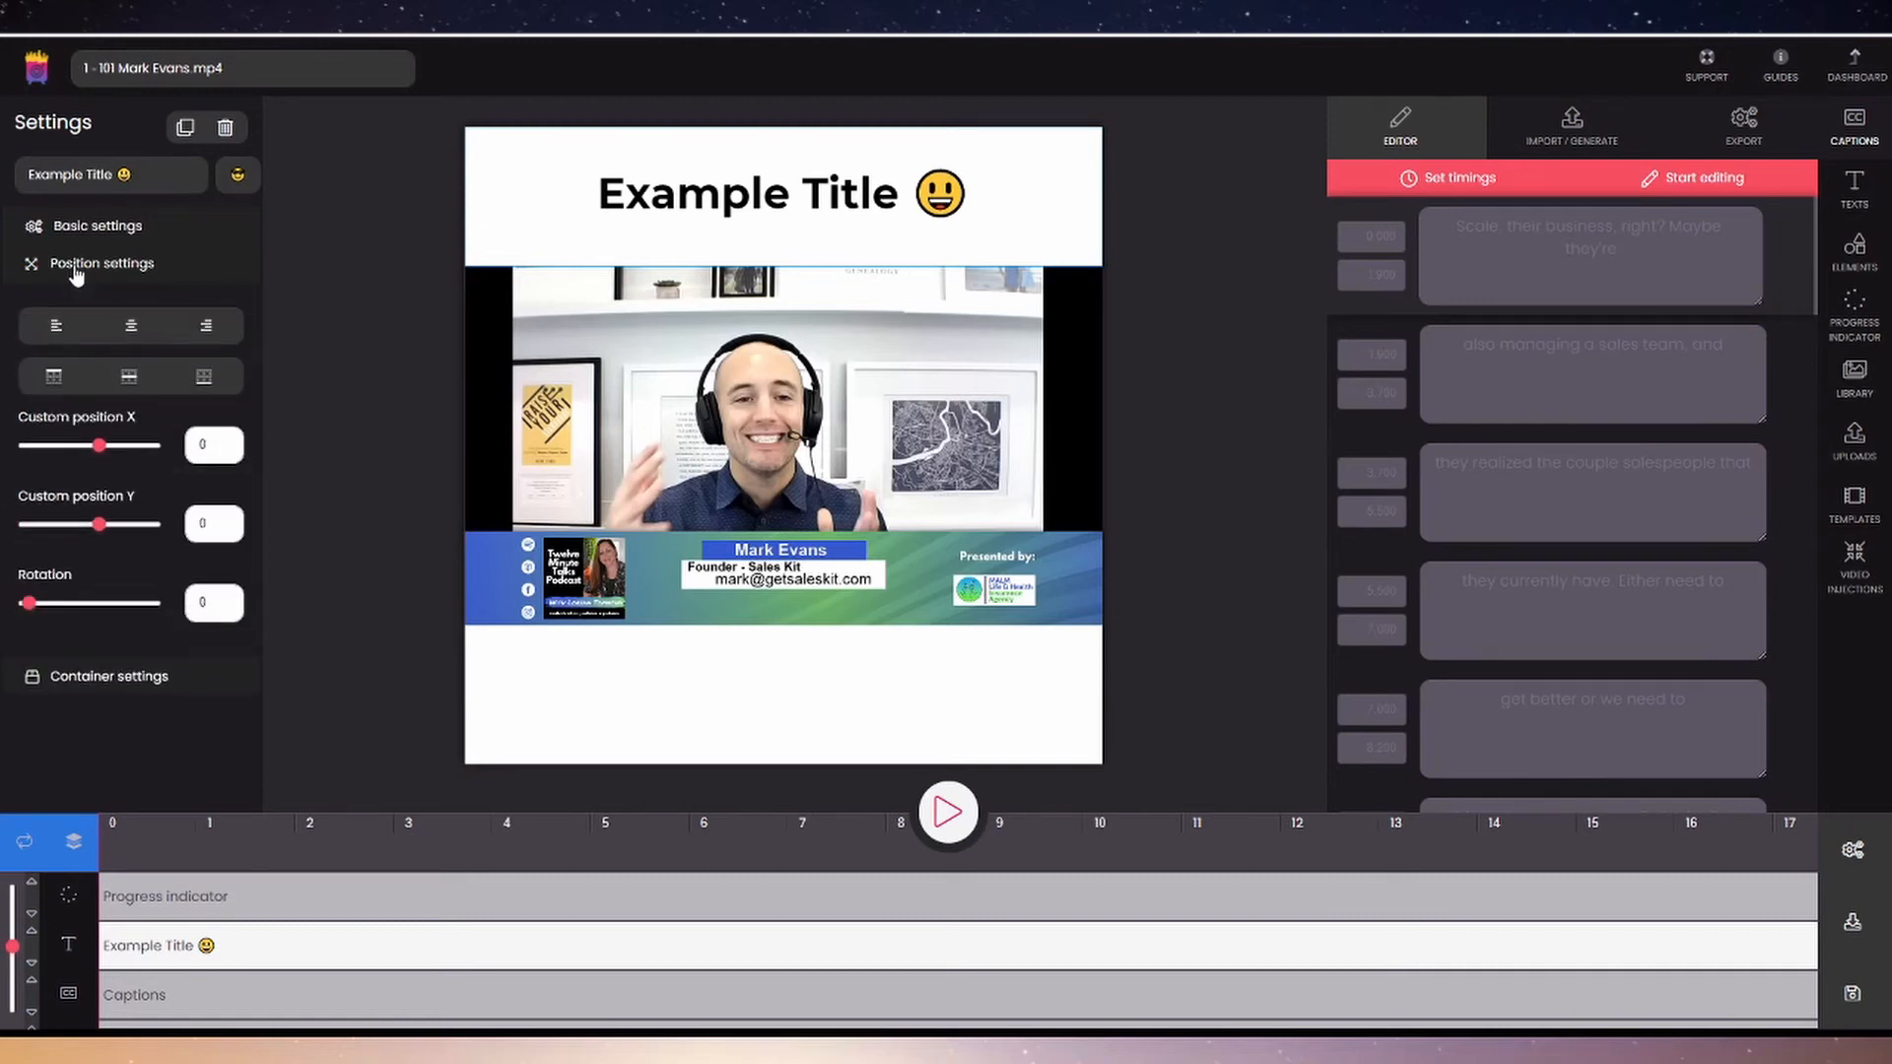
pyautogui.click(124, 242)
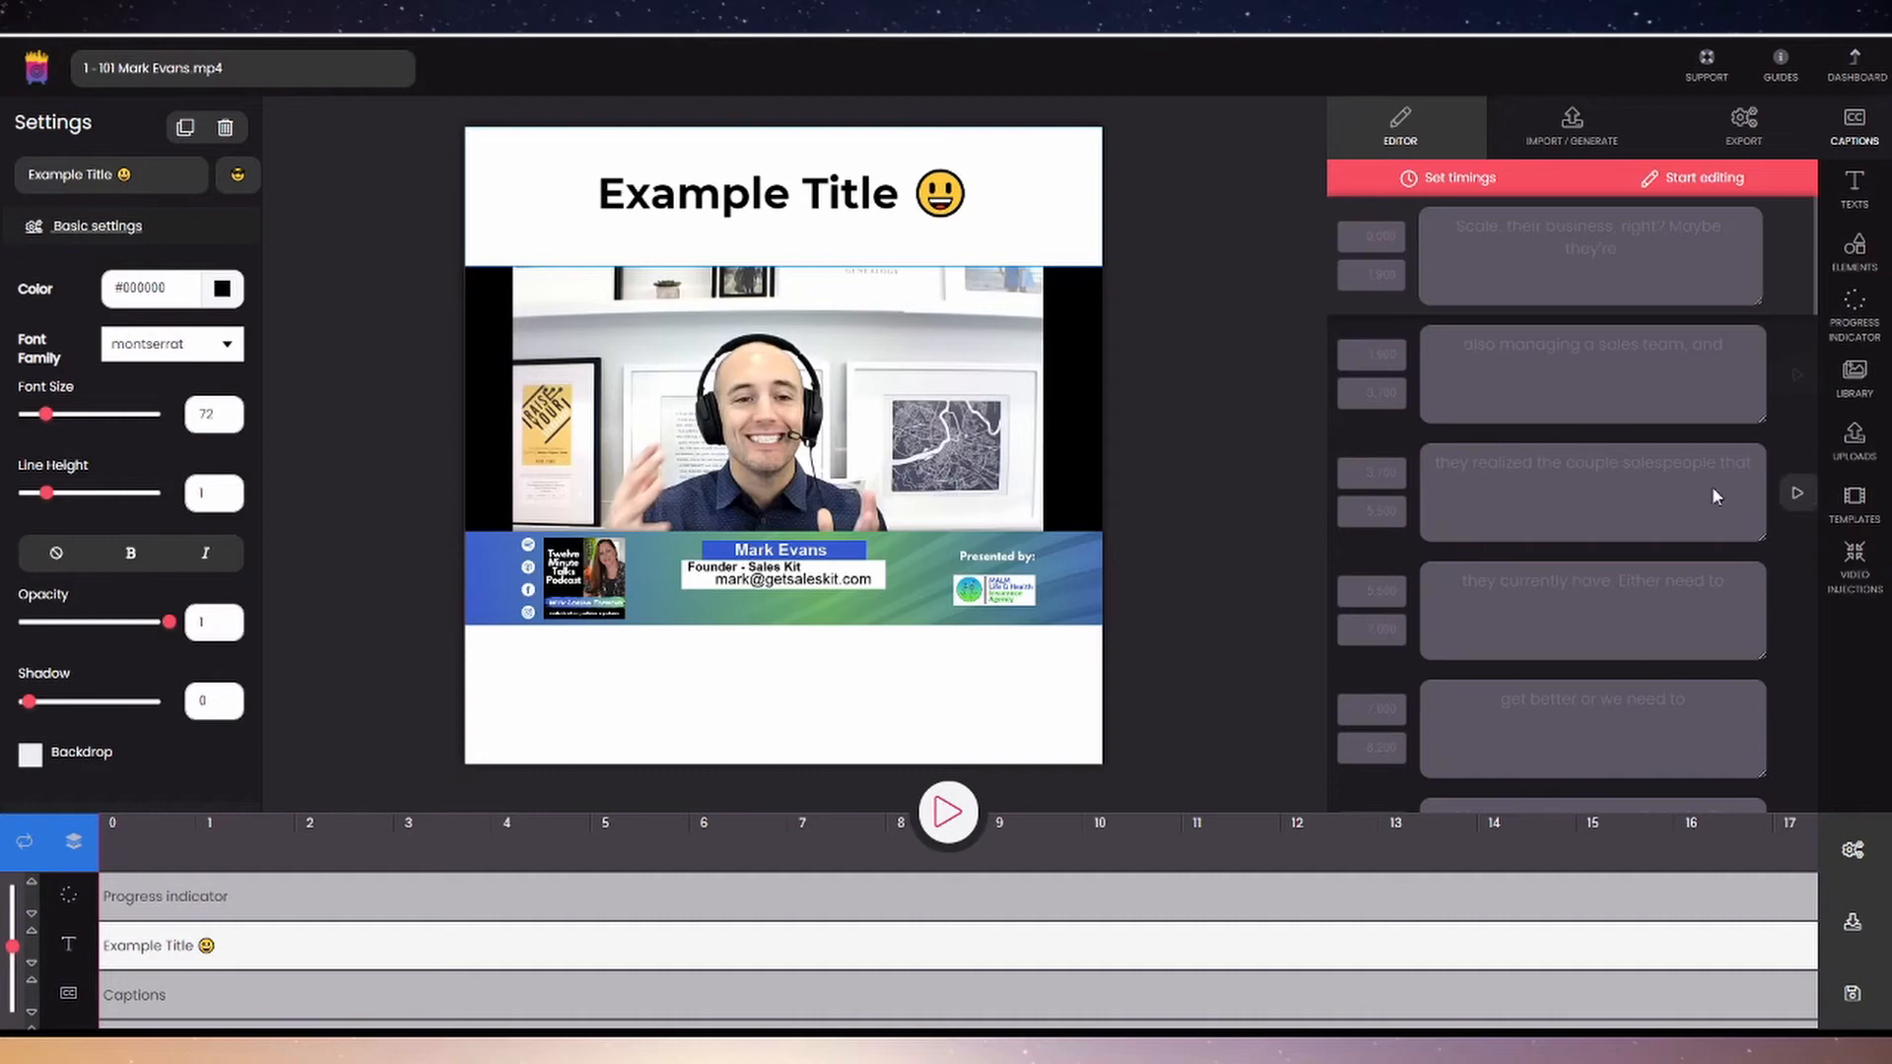
# Step: Load the blue "Your Perfect Headline" global template into the scene and confirm replacing the current customizations
pyautogui.click(1870, 499)
pyautogui.click(1775, 148)
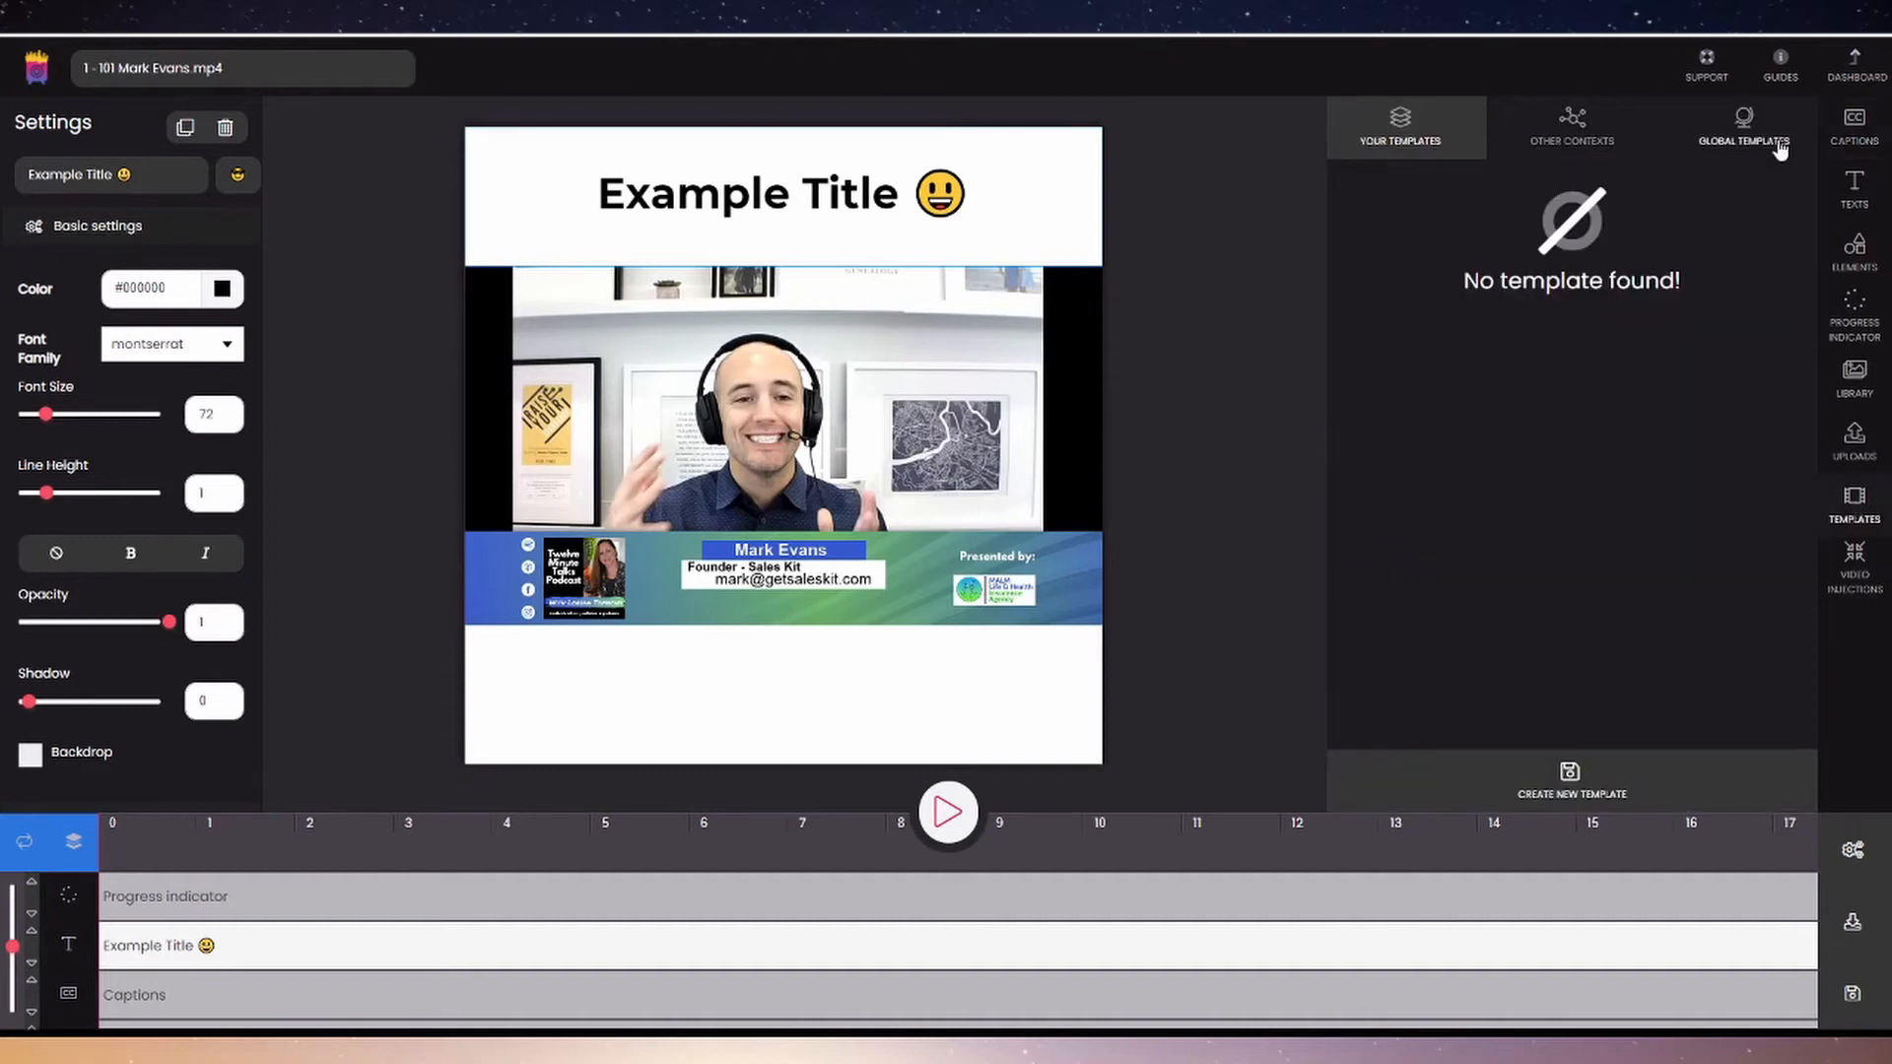
pyautogui.moveTo(1633, 537)
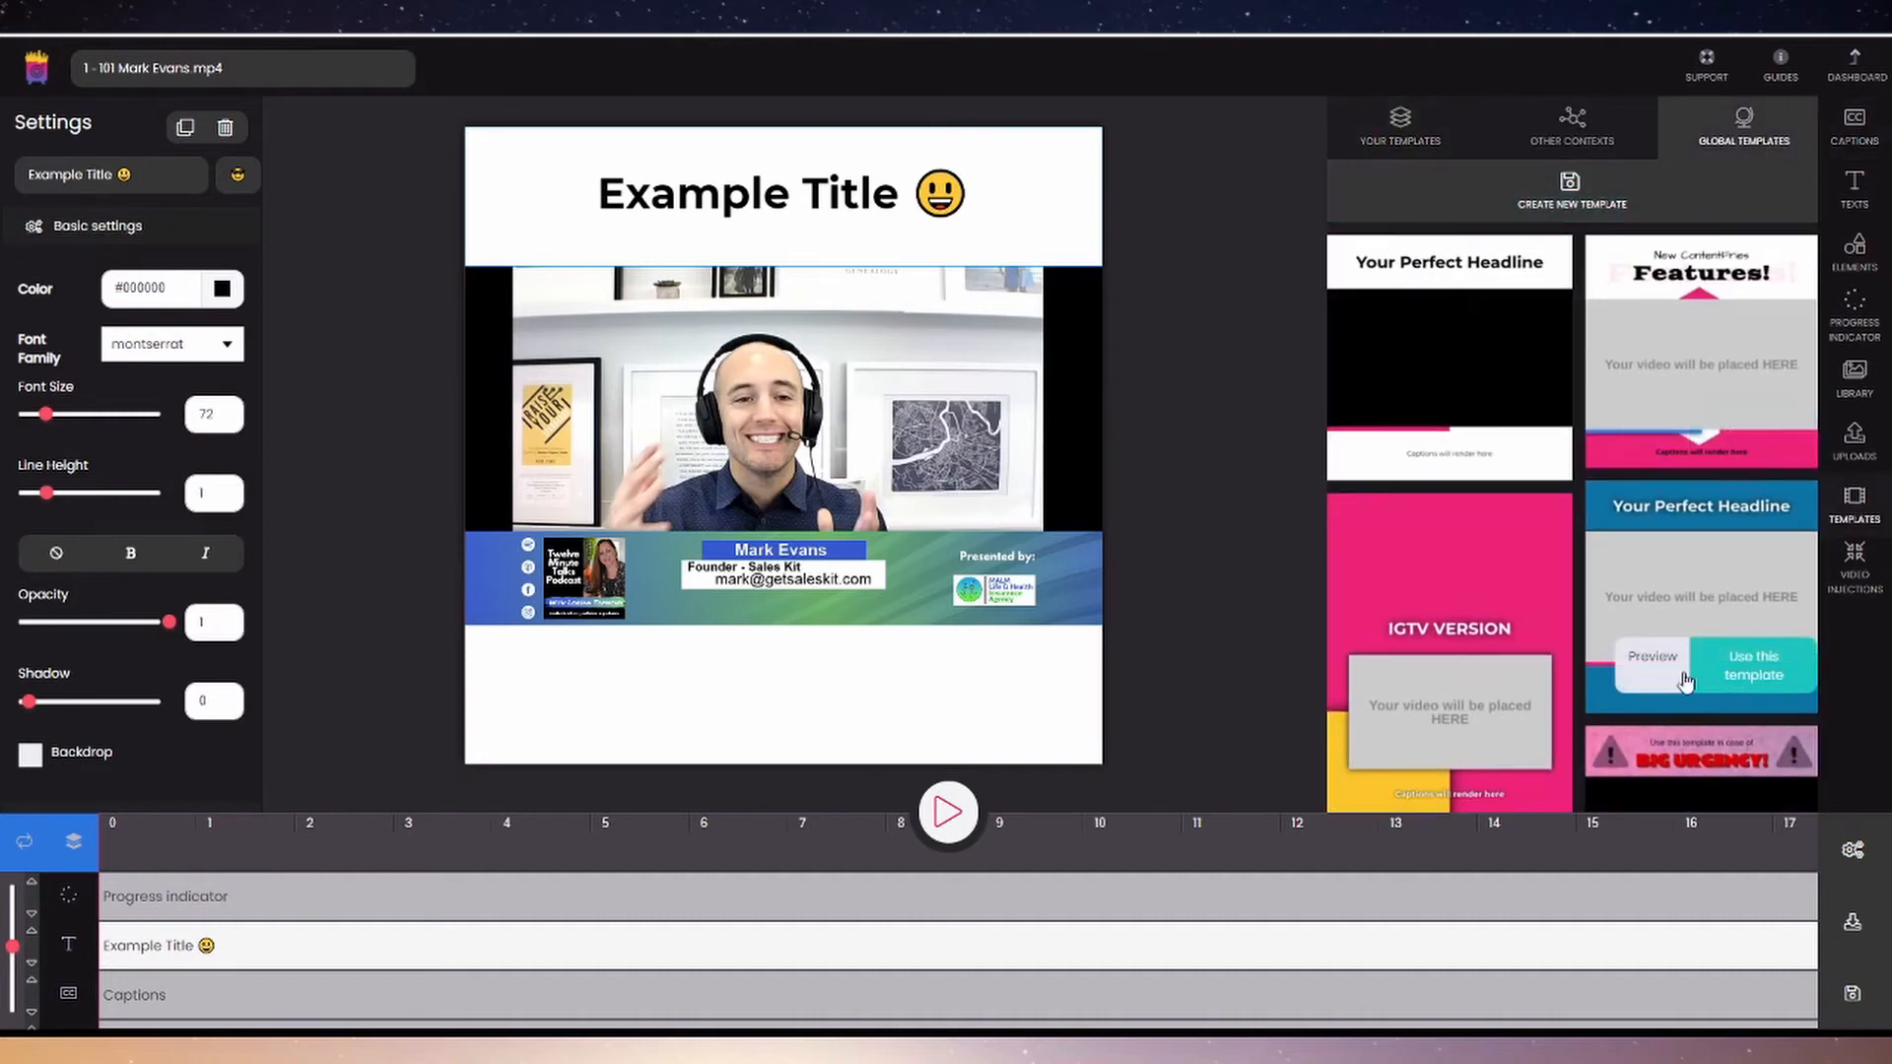
pyautogui.click(1750, 667)
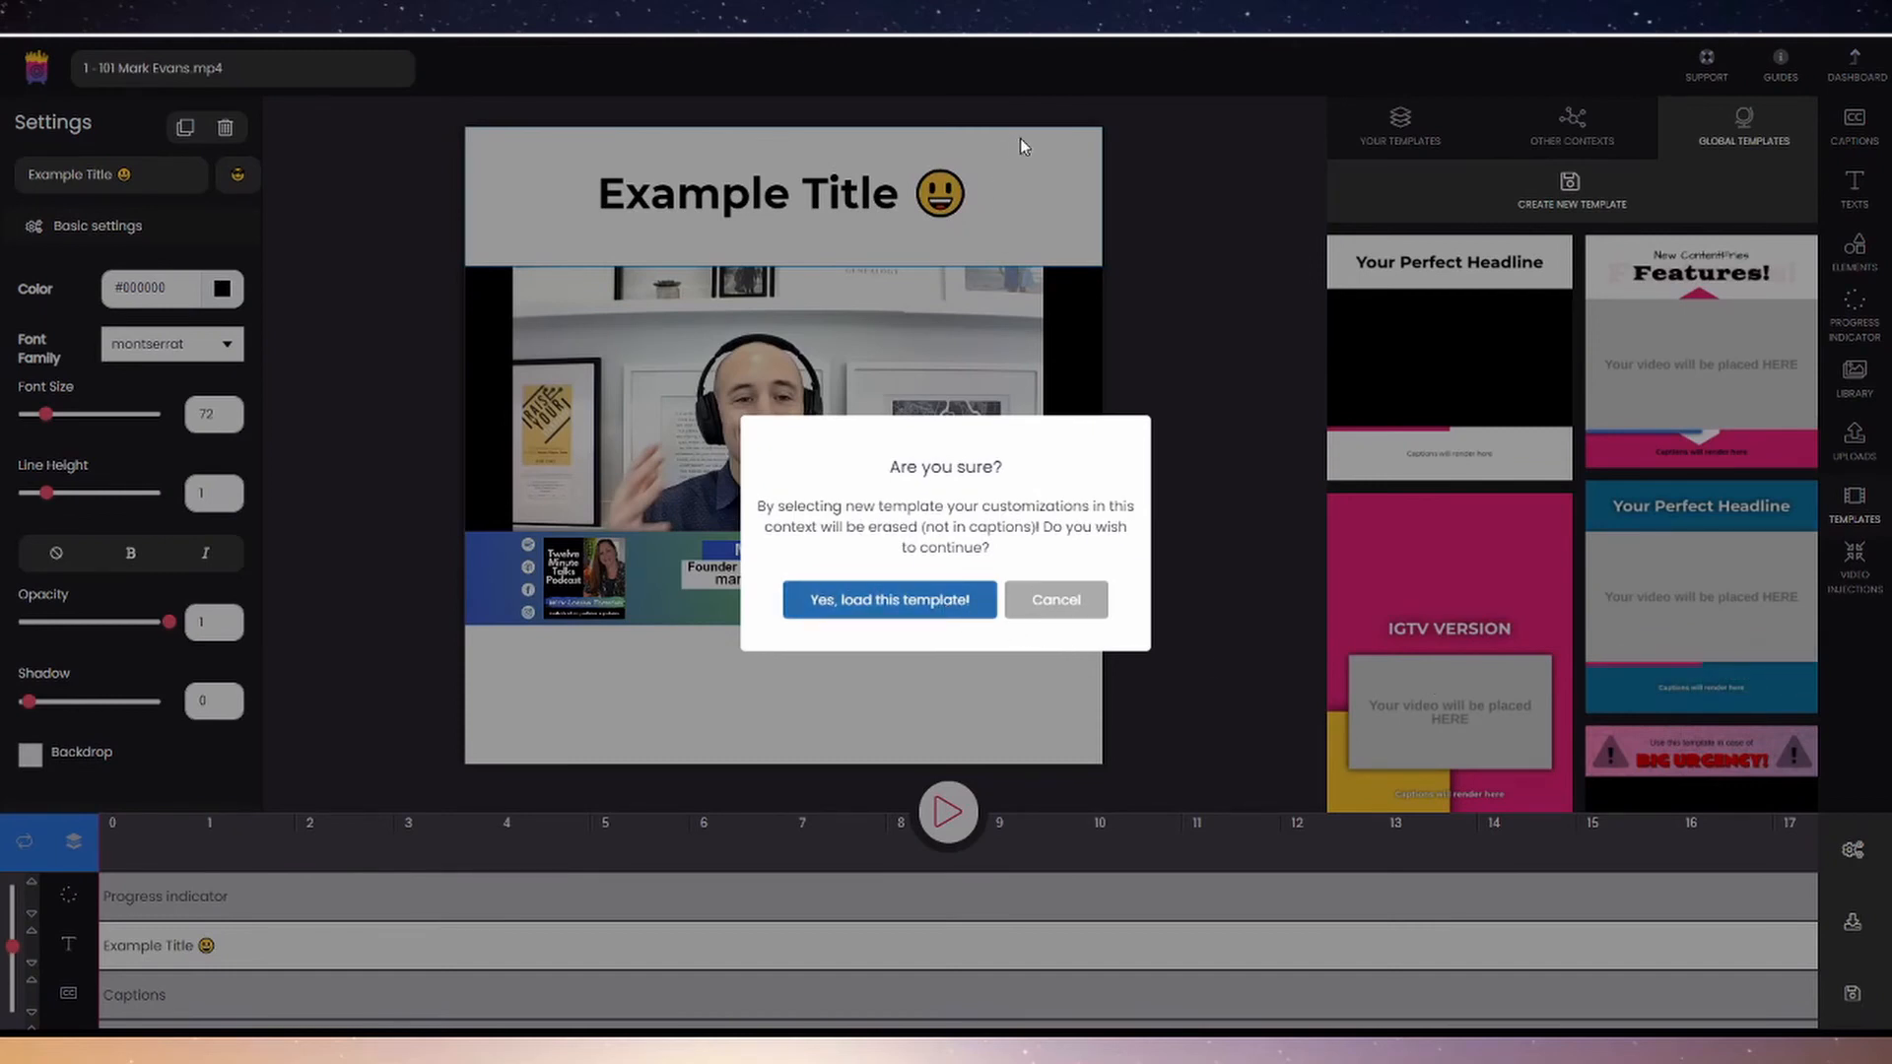
pyautogui.press('Return')
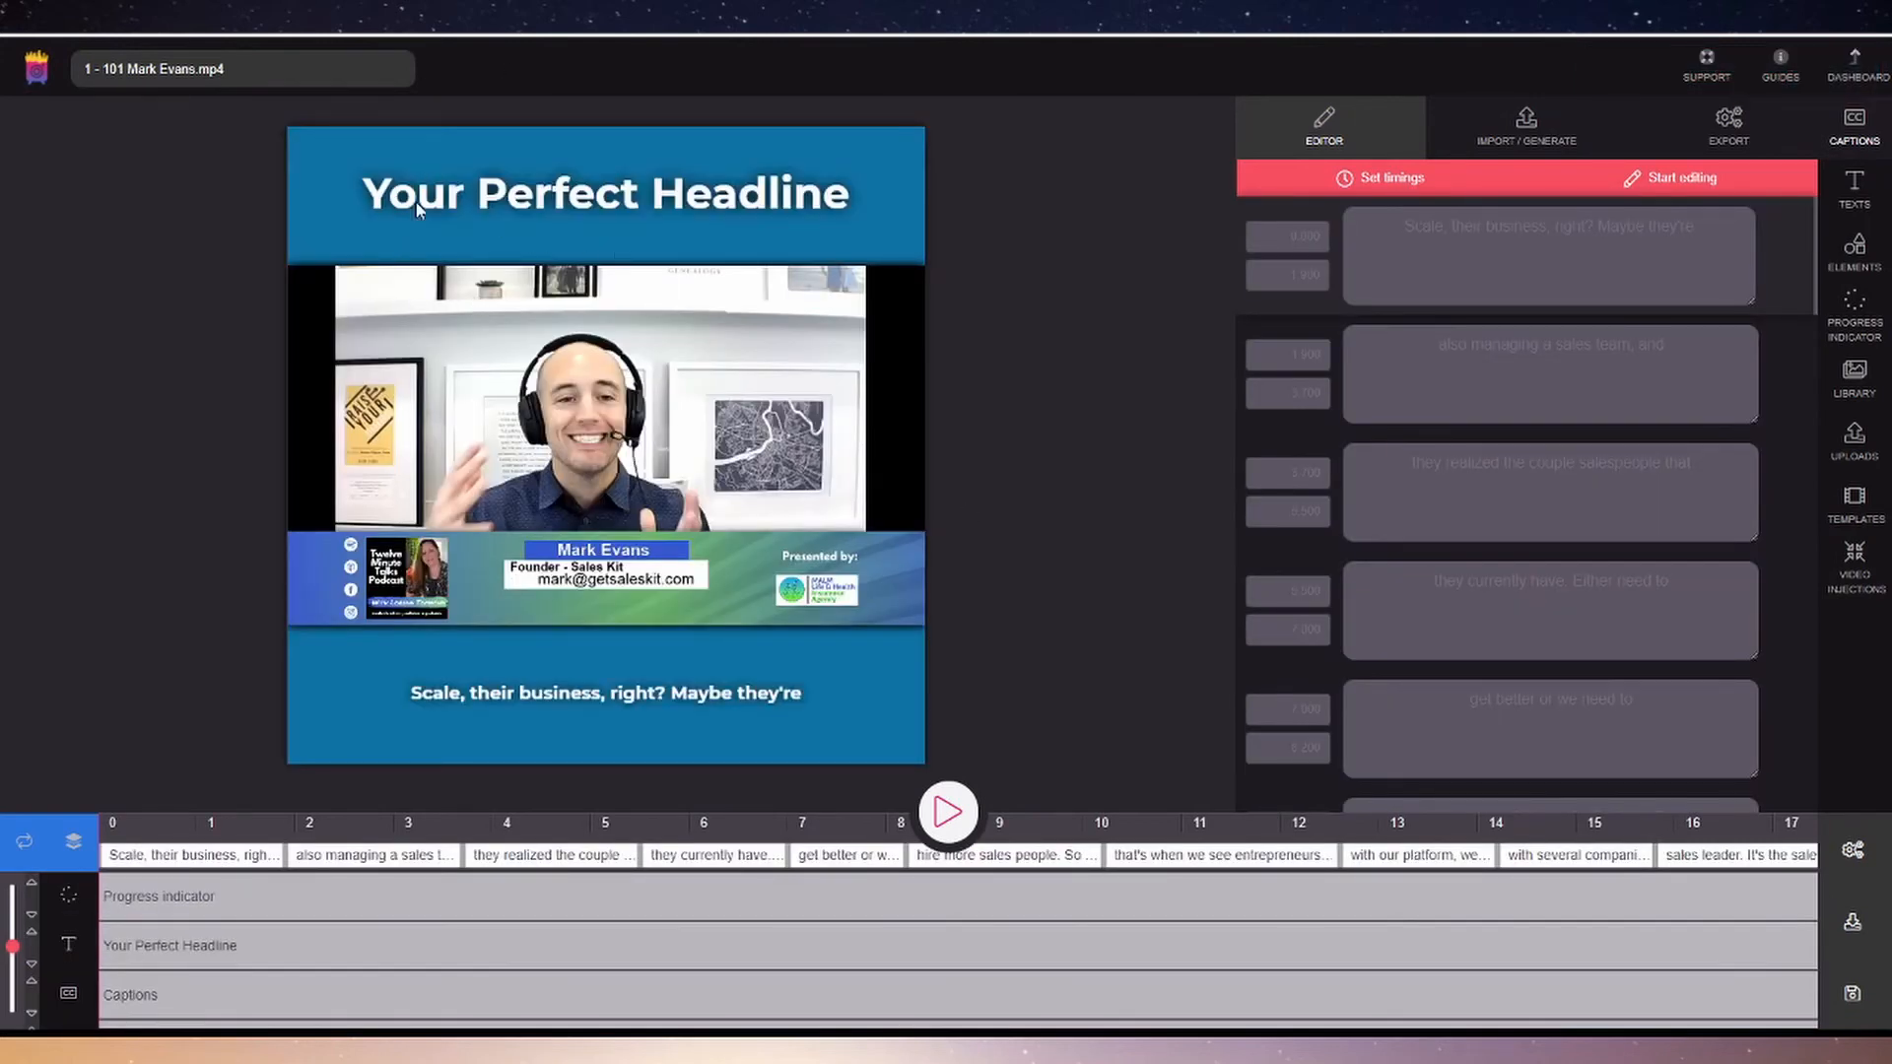
# Step: Change the headline text of the blue template to "Test headline" followed by a grinning-face emoji
pyautogui.click(163, 951)
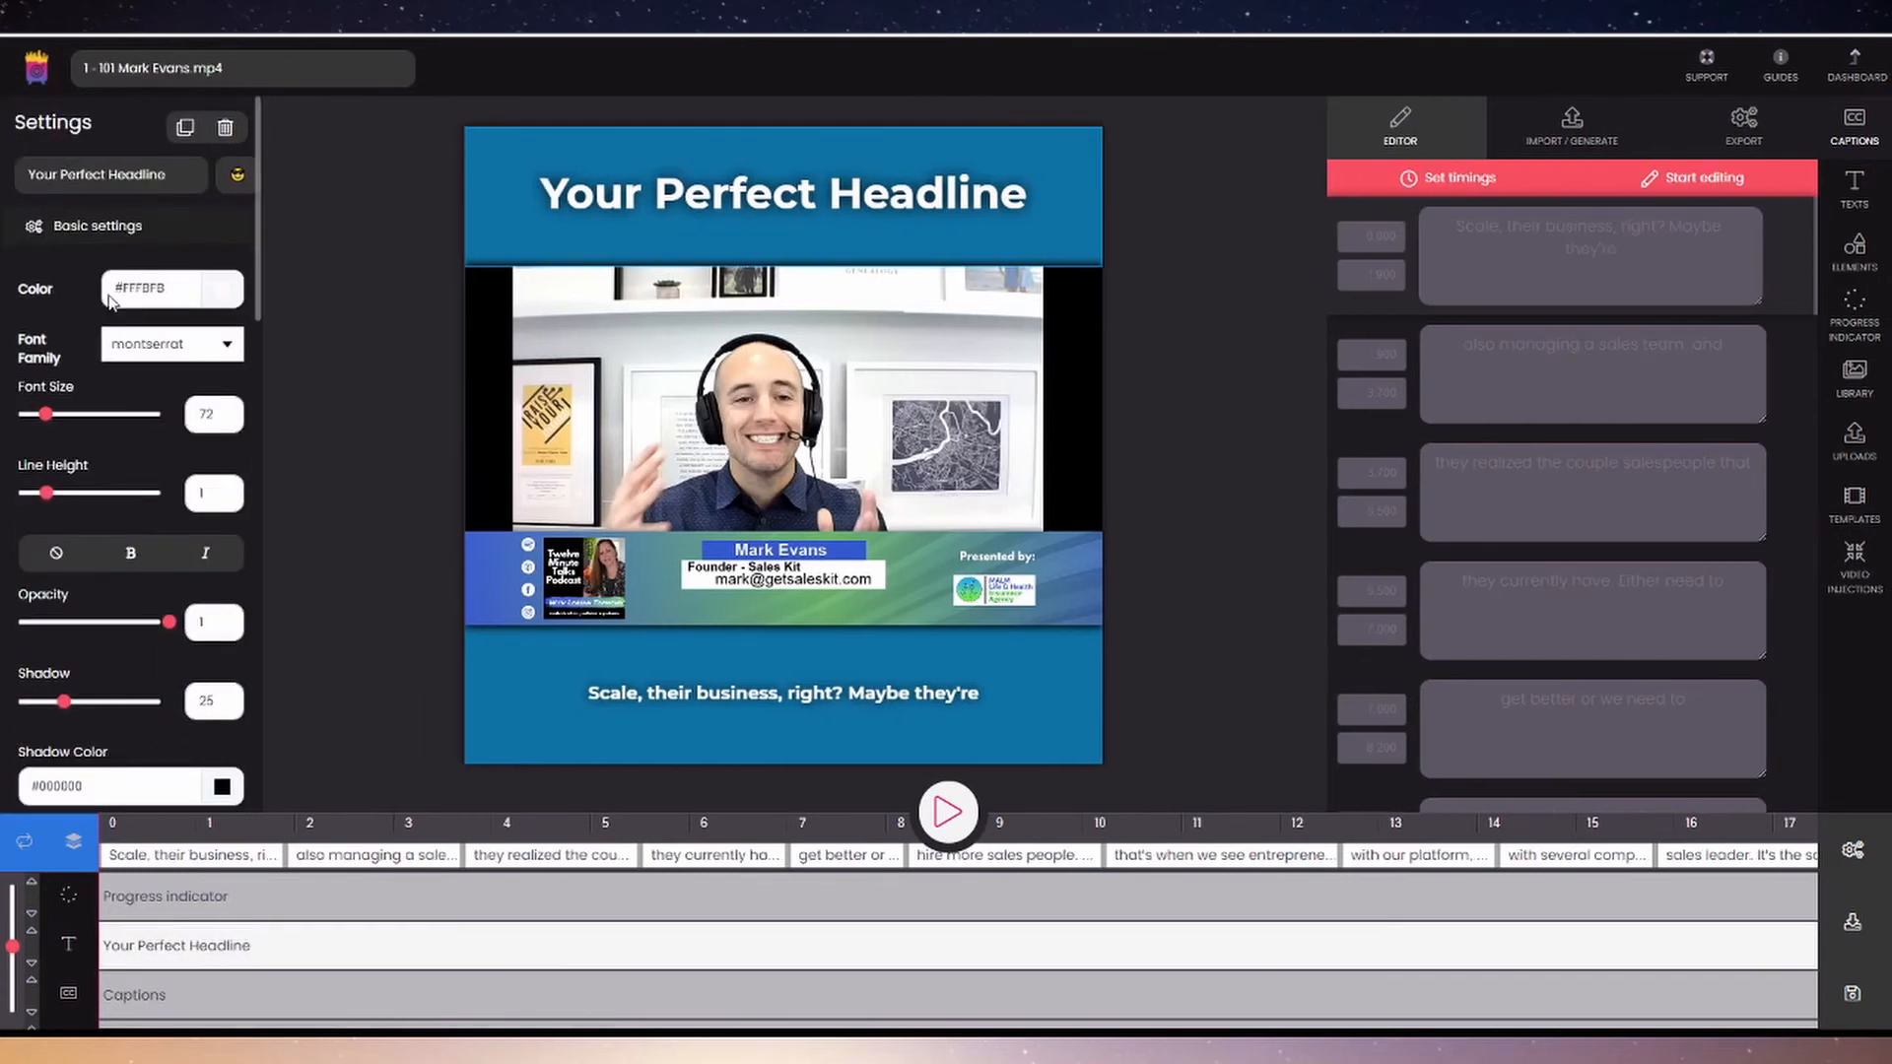
pyautogui.moveTo(192, 175); pyautogui.dragTo(12, 175)
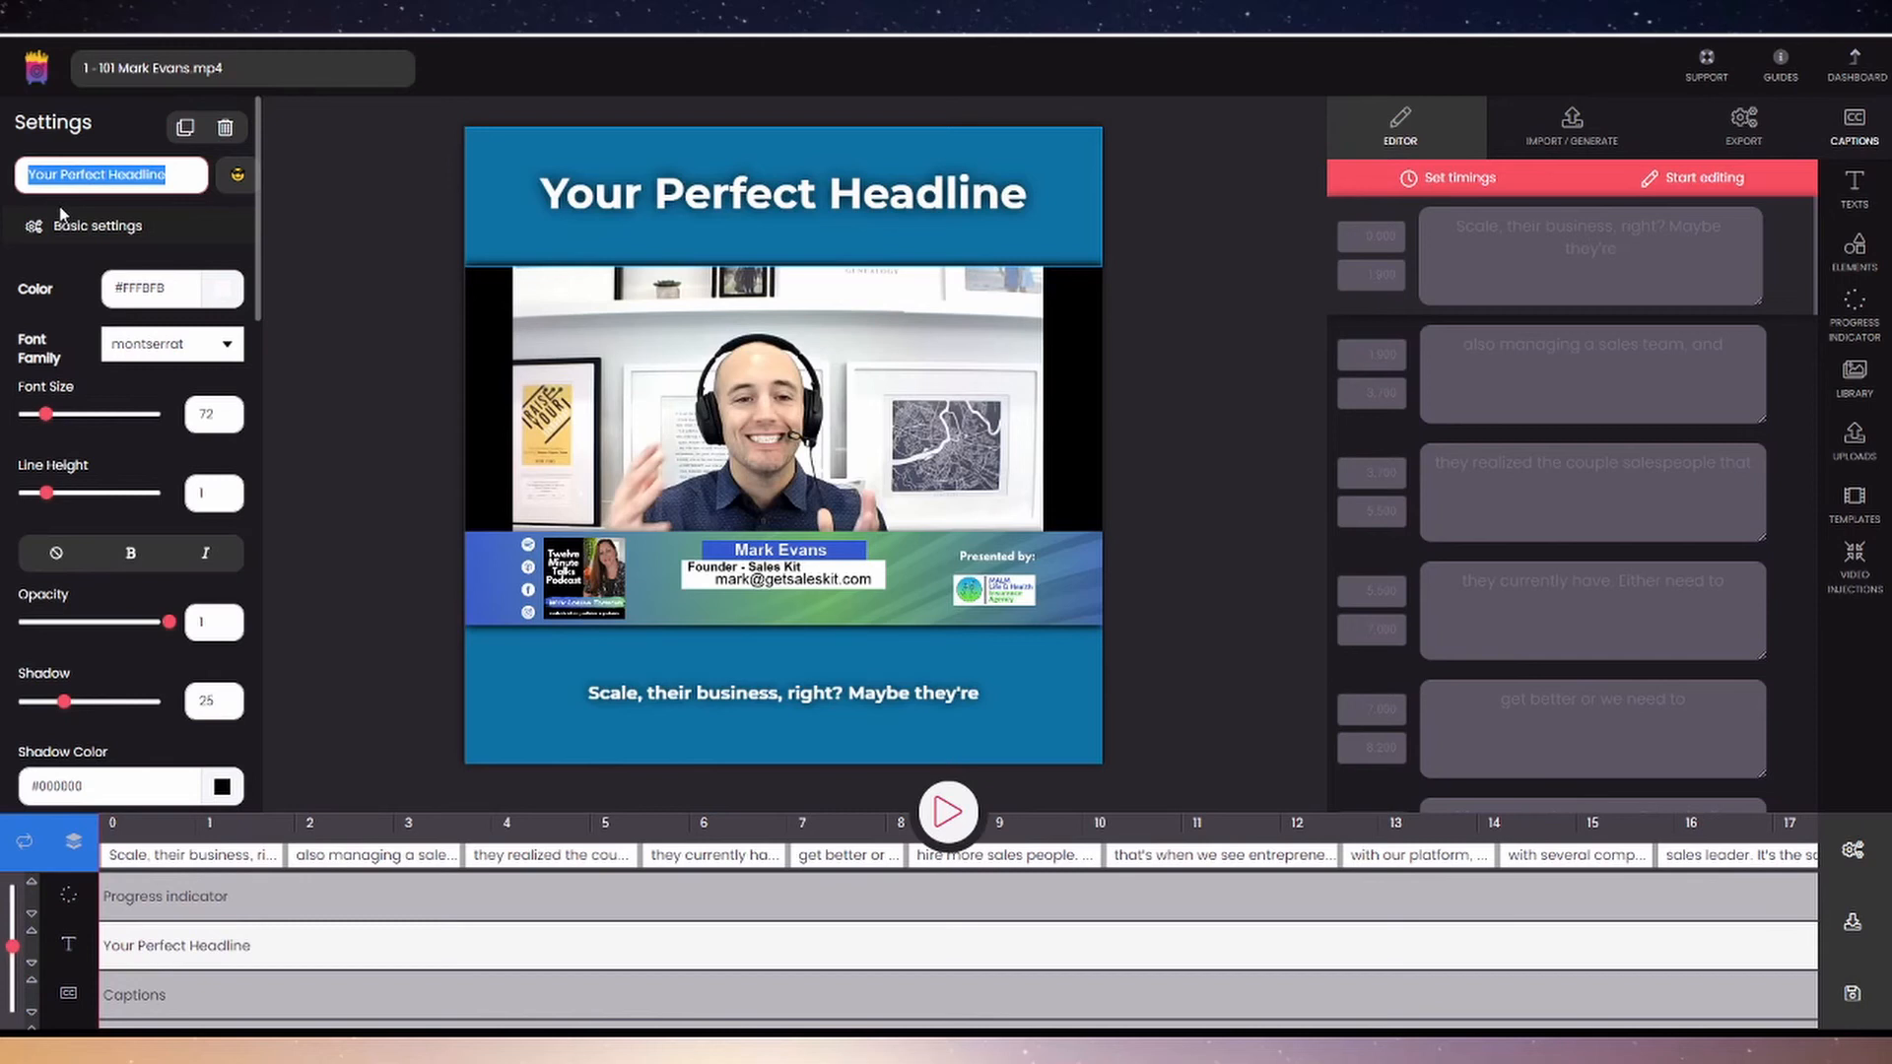
pyautogui.write('Test heal')
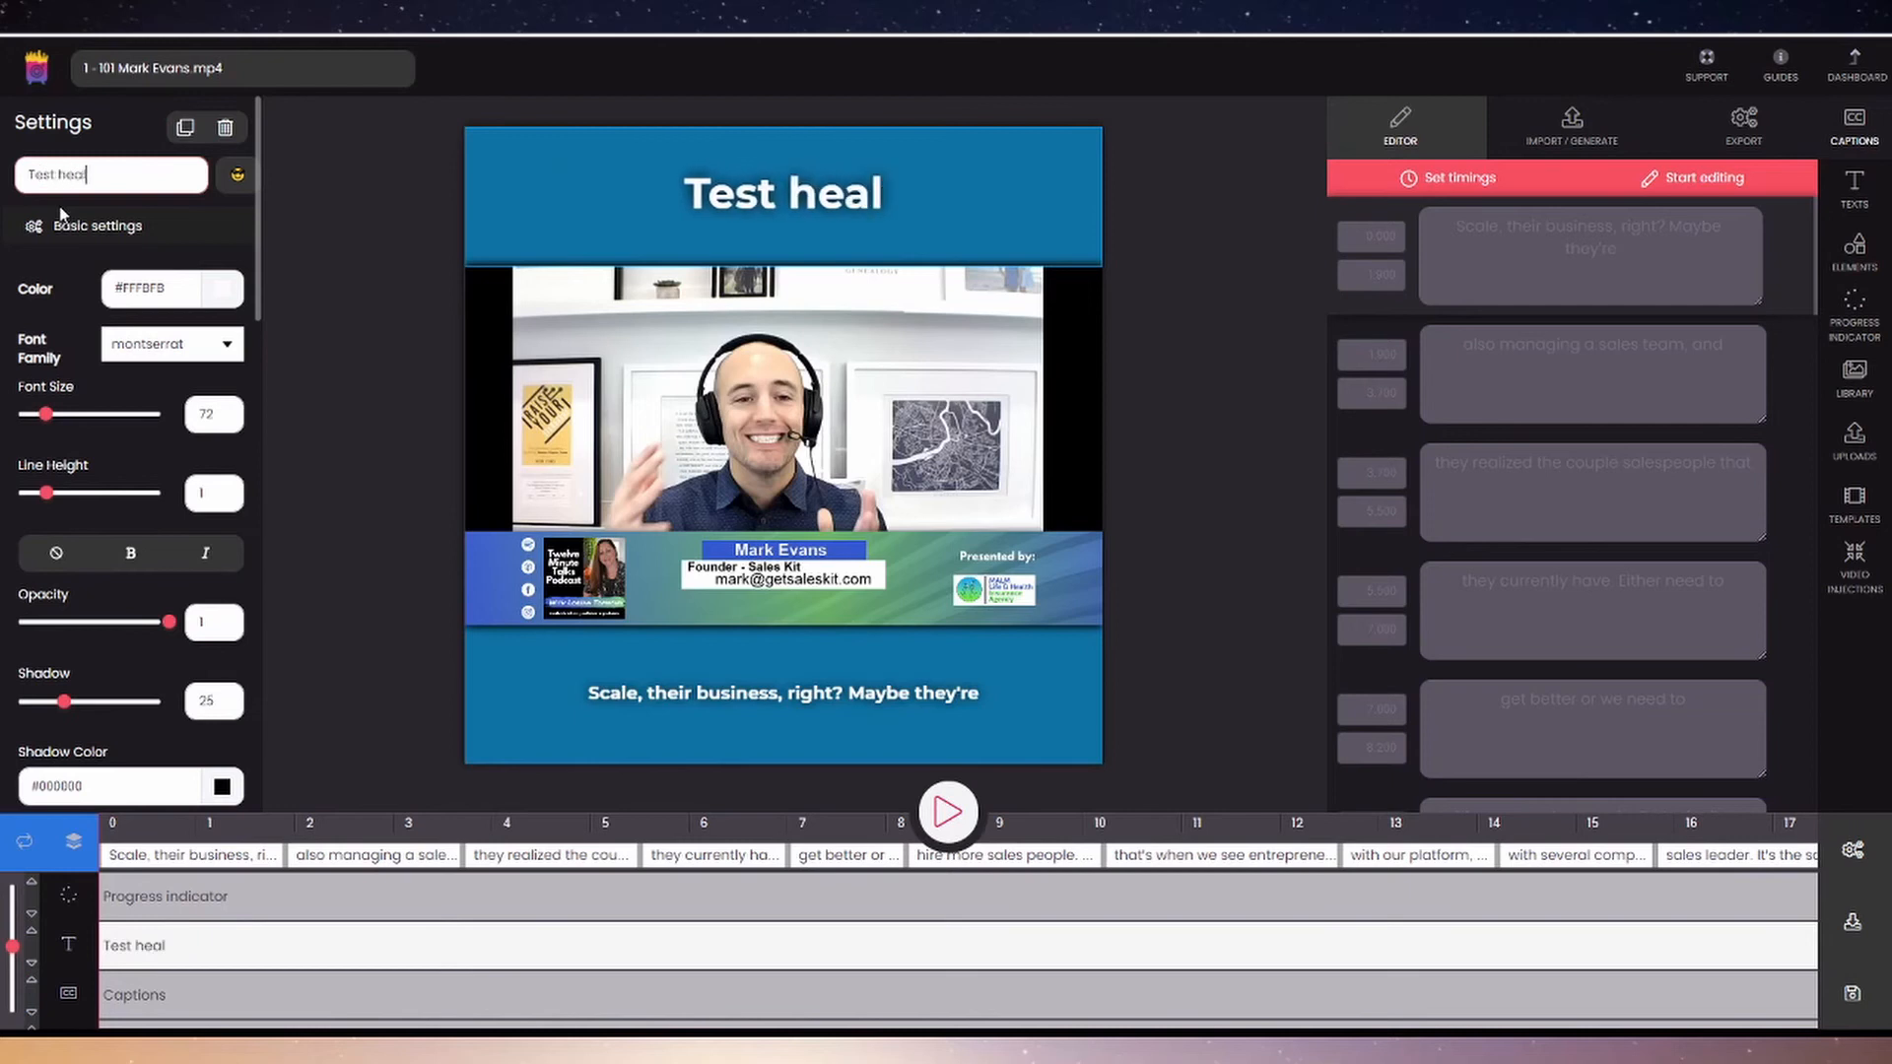
pyautogui.press('BackSpace')
pyautogui.write('dline')
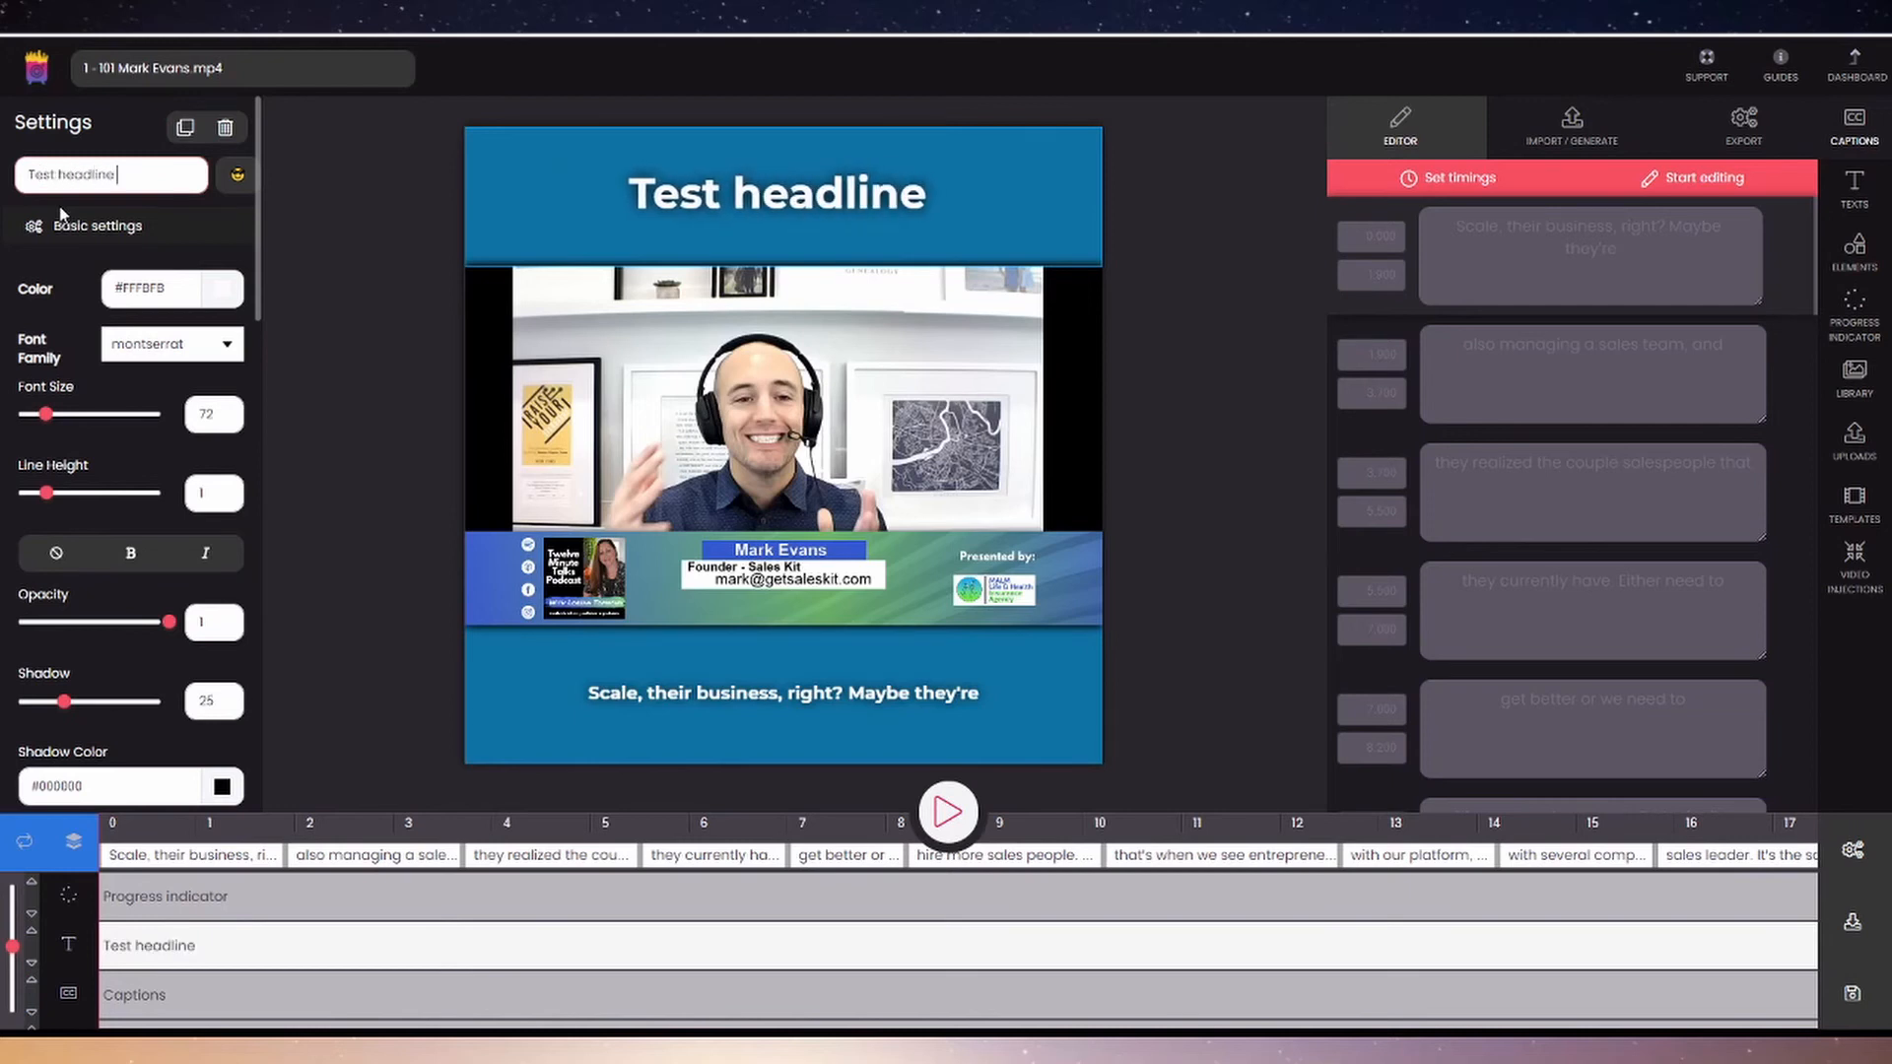
pyautogui.click(237, 174)
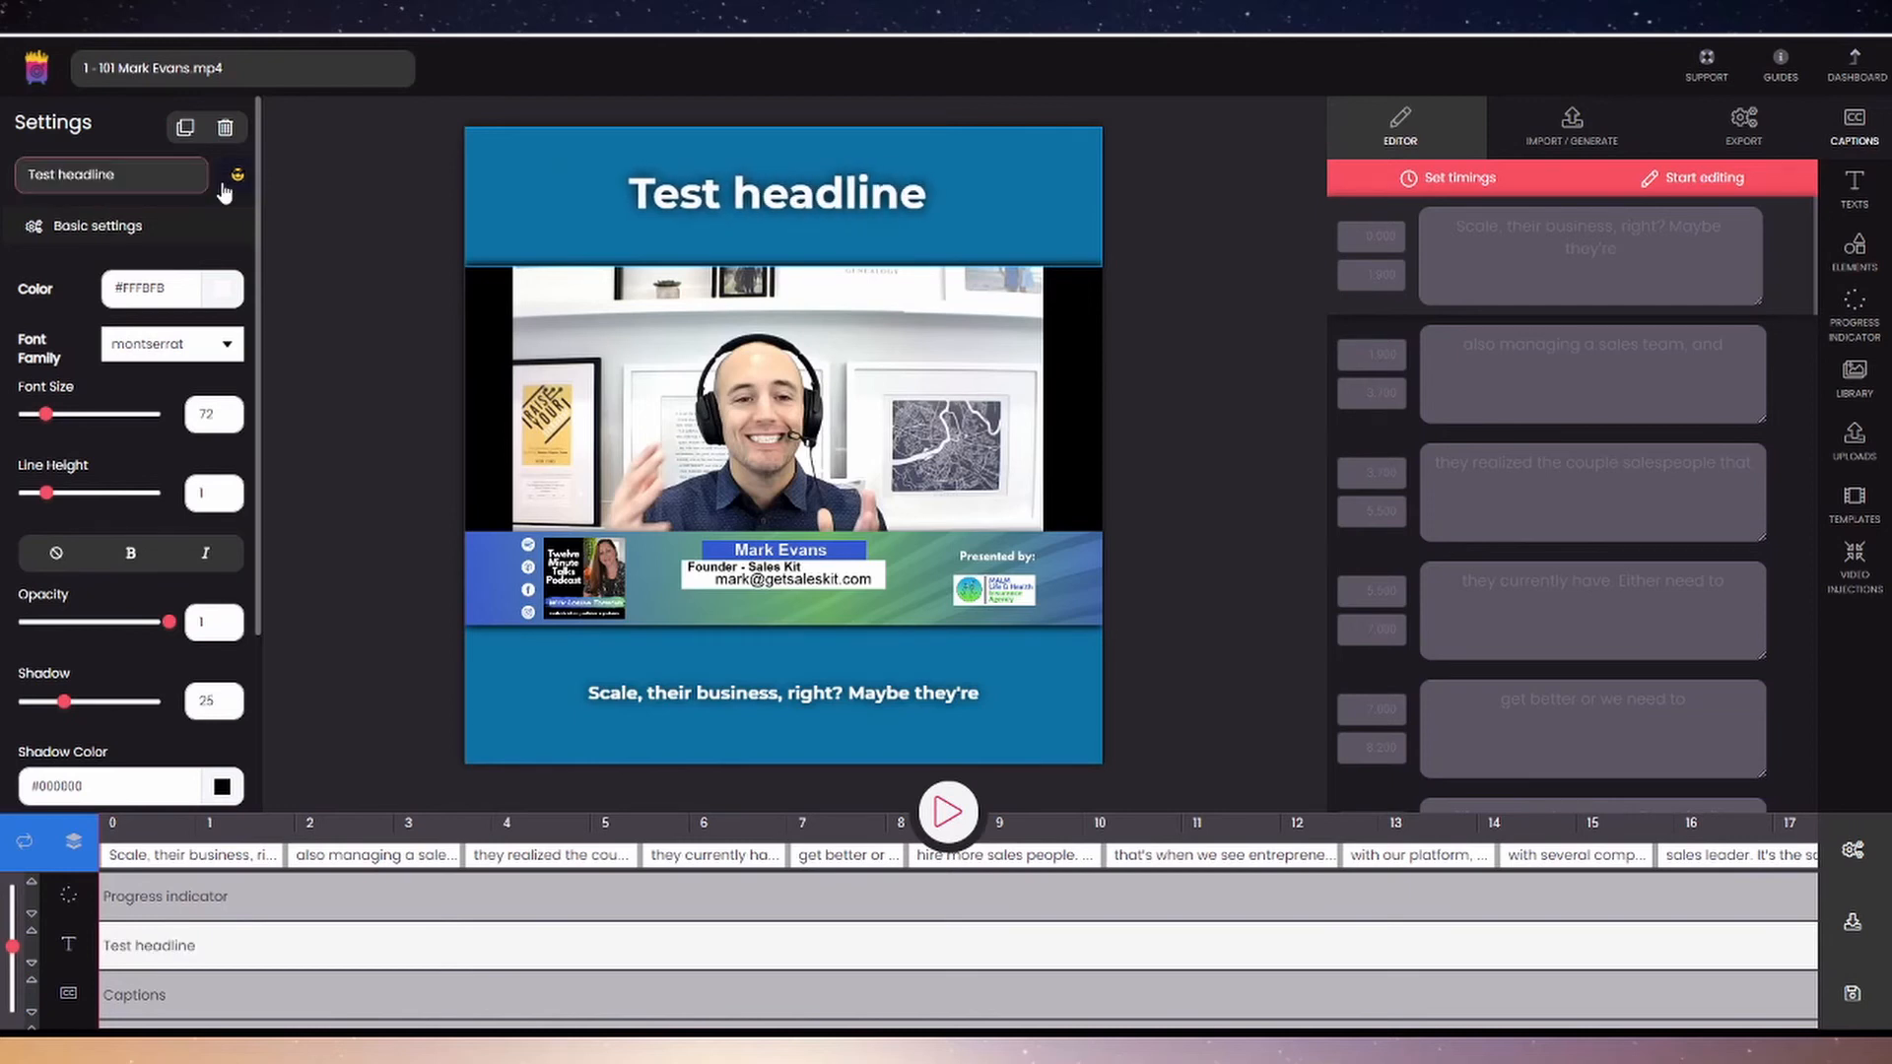
pyautogui.click(122, 330)
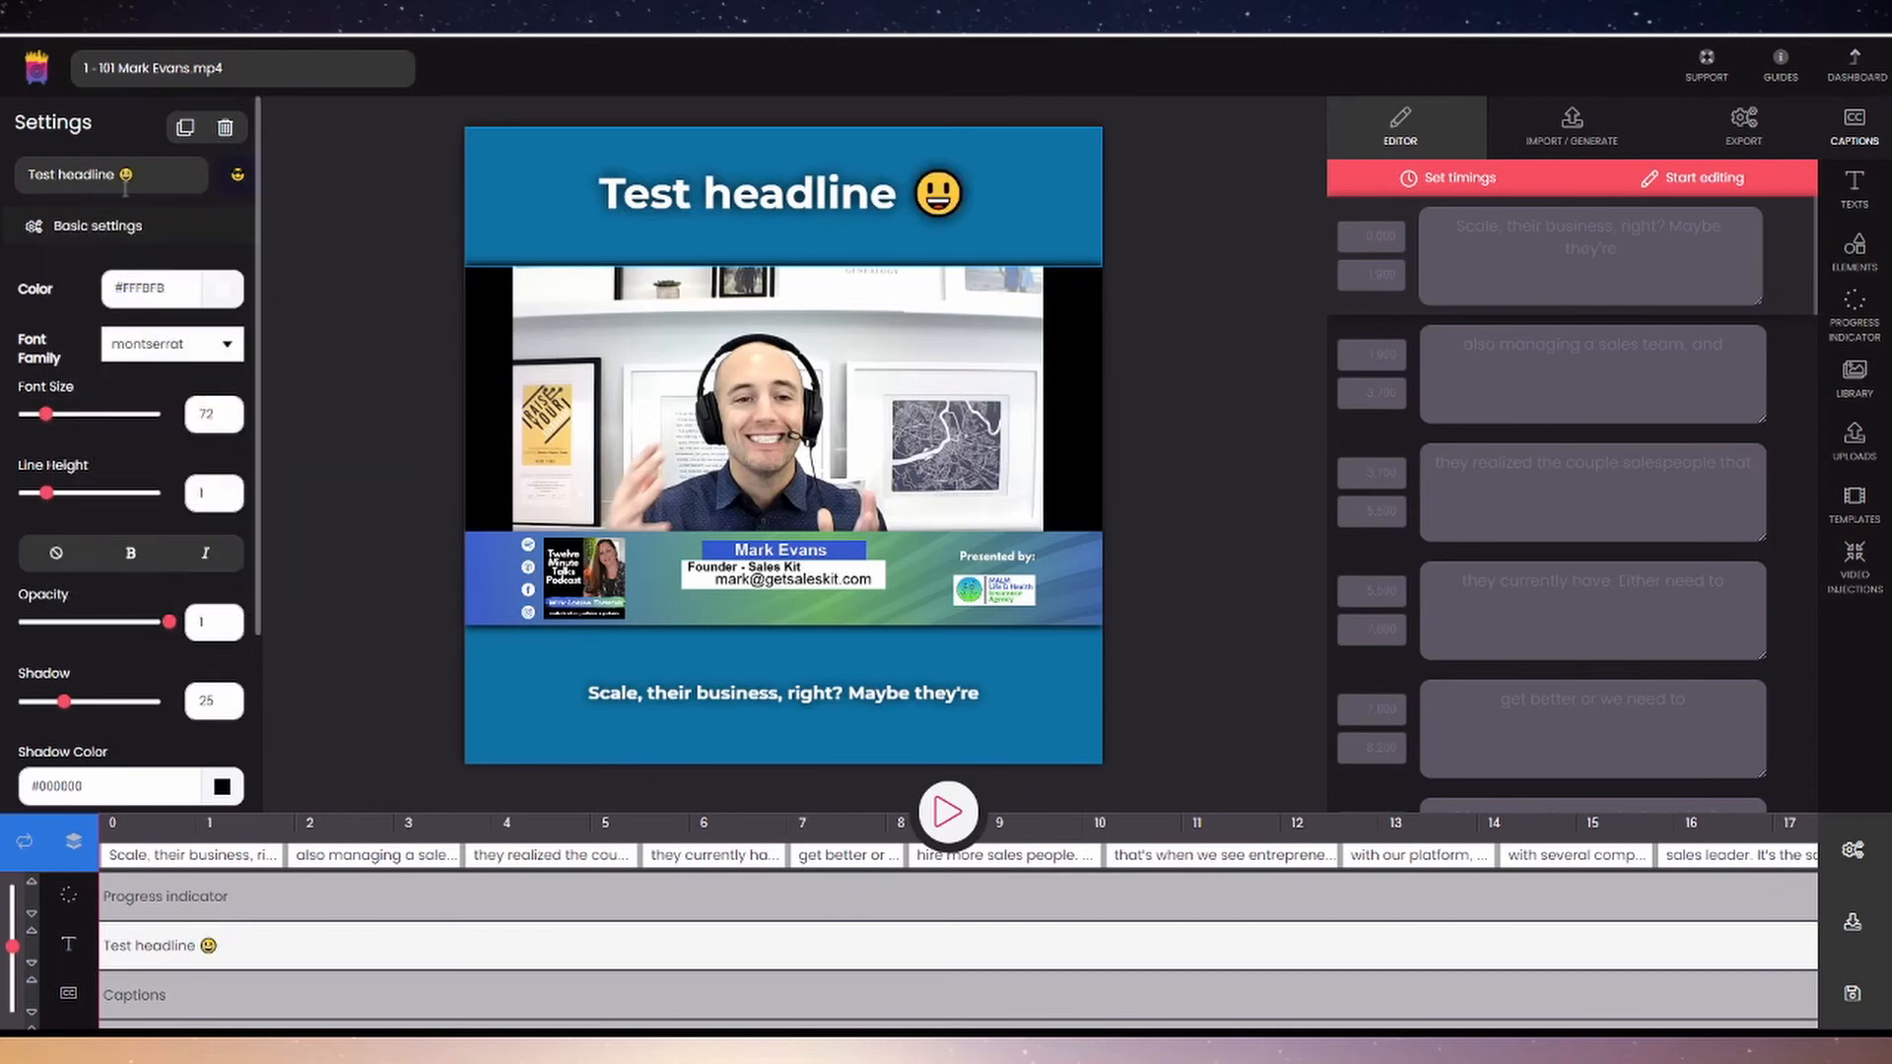
# Step: Set the captions' font size to 72 and start editing the caption texts
pyautogui.scroll(-3, 118, 528)
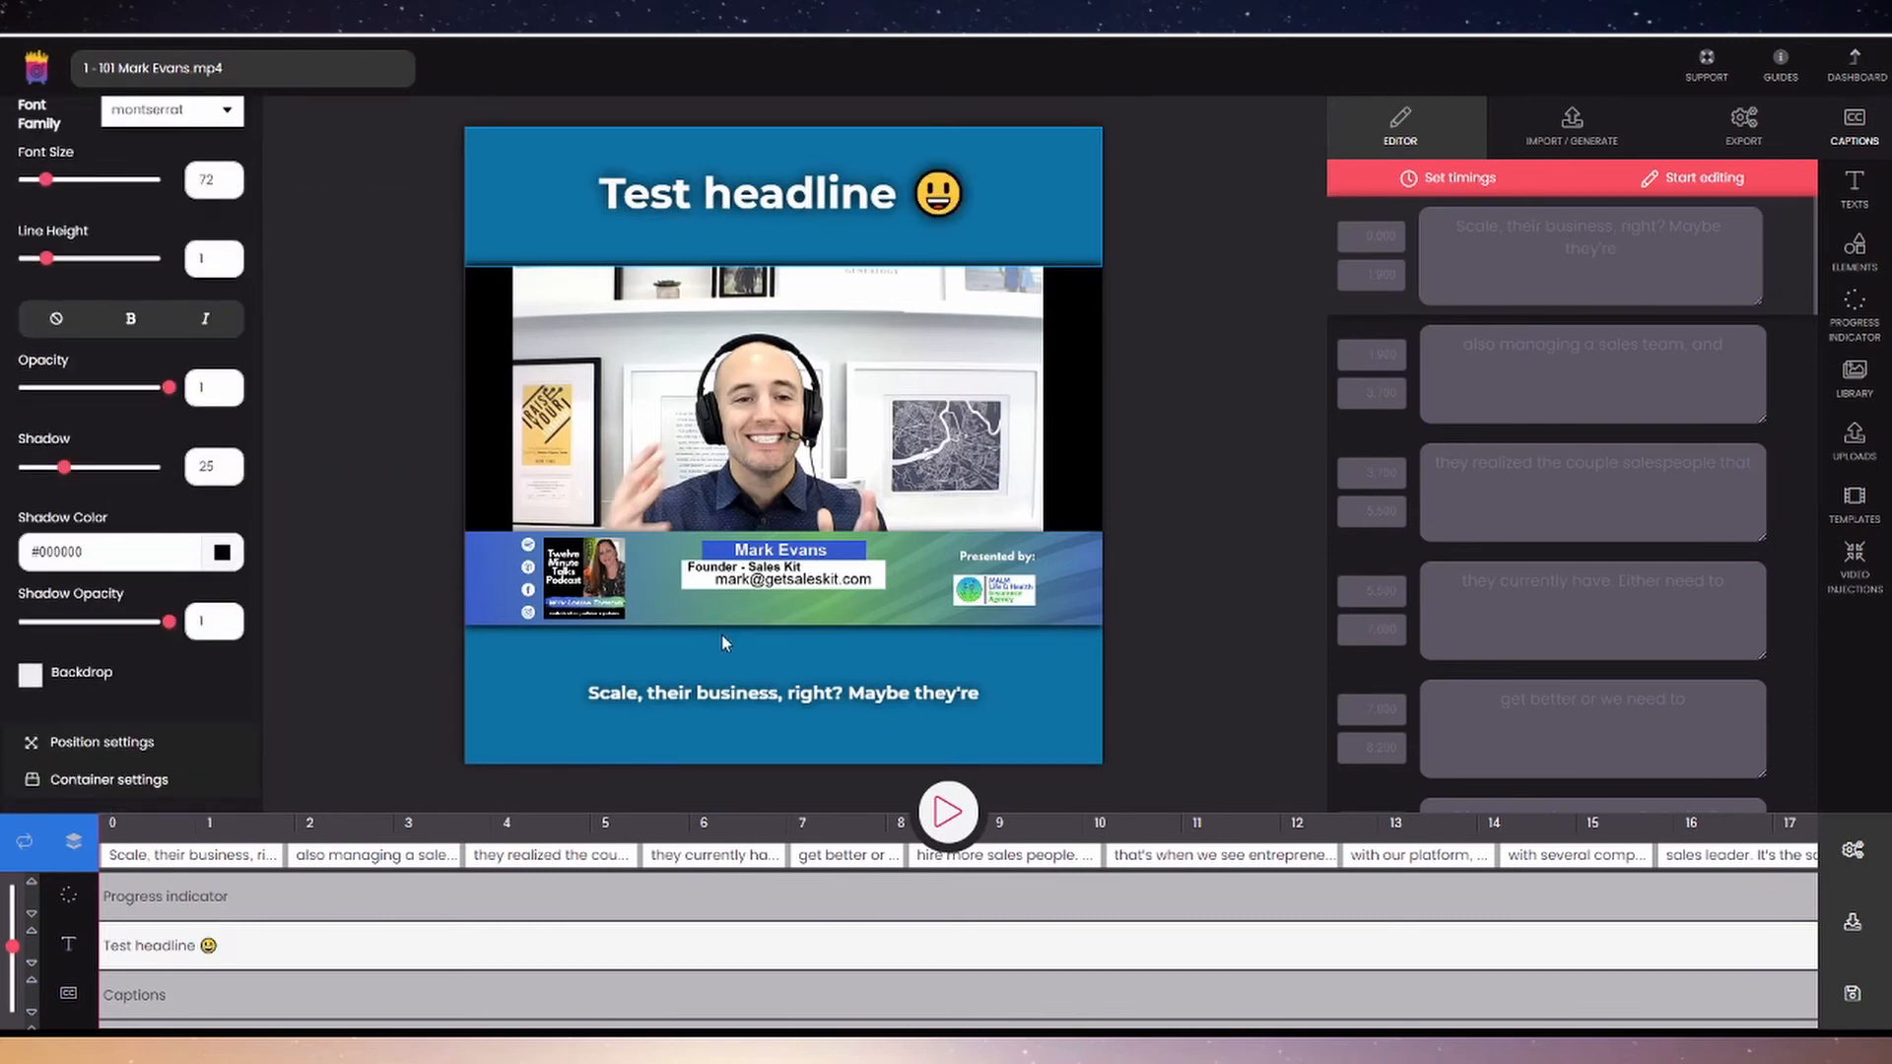
pyautogui.click(725, 706)
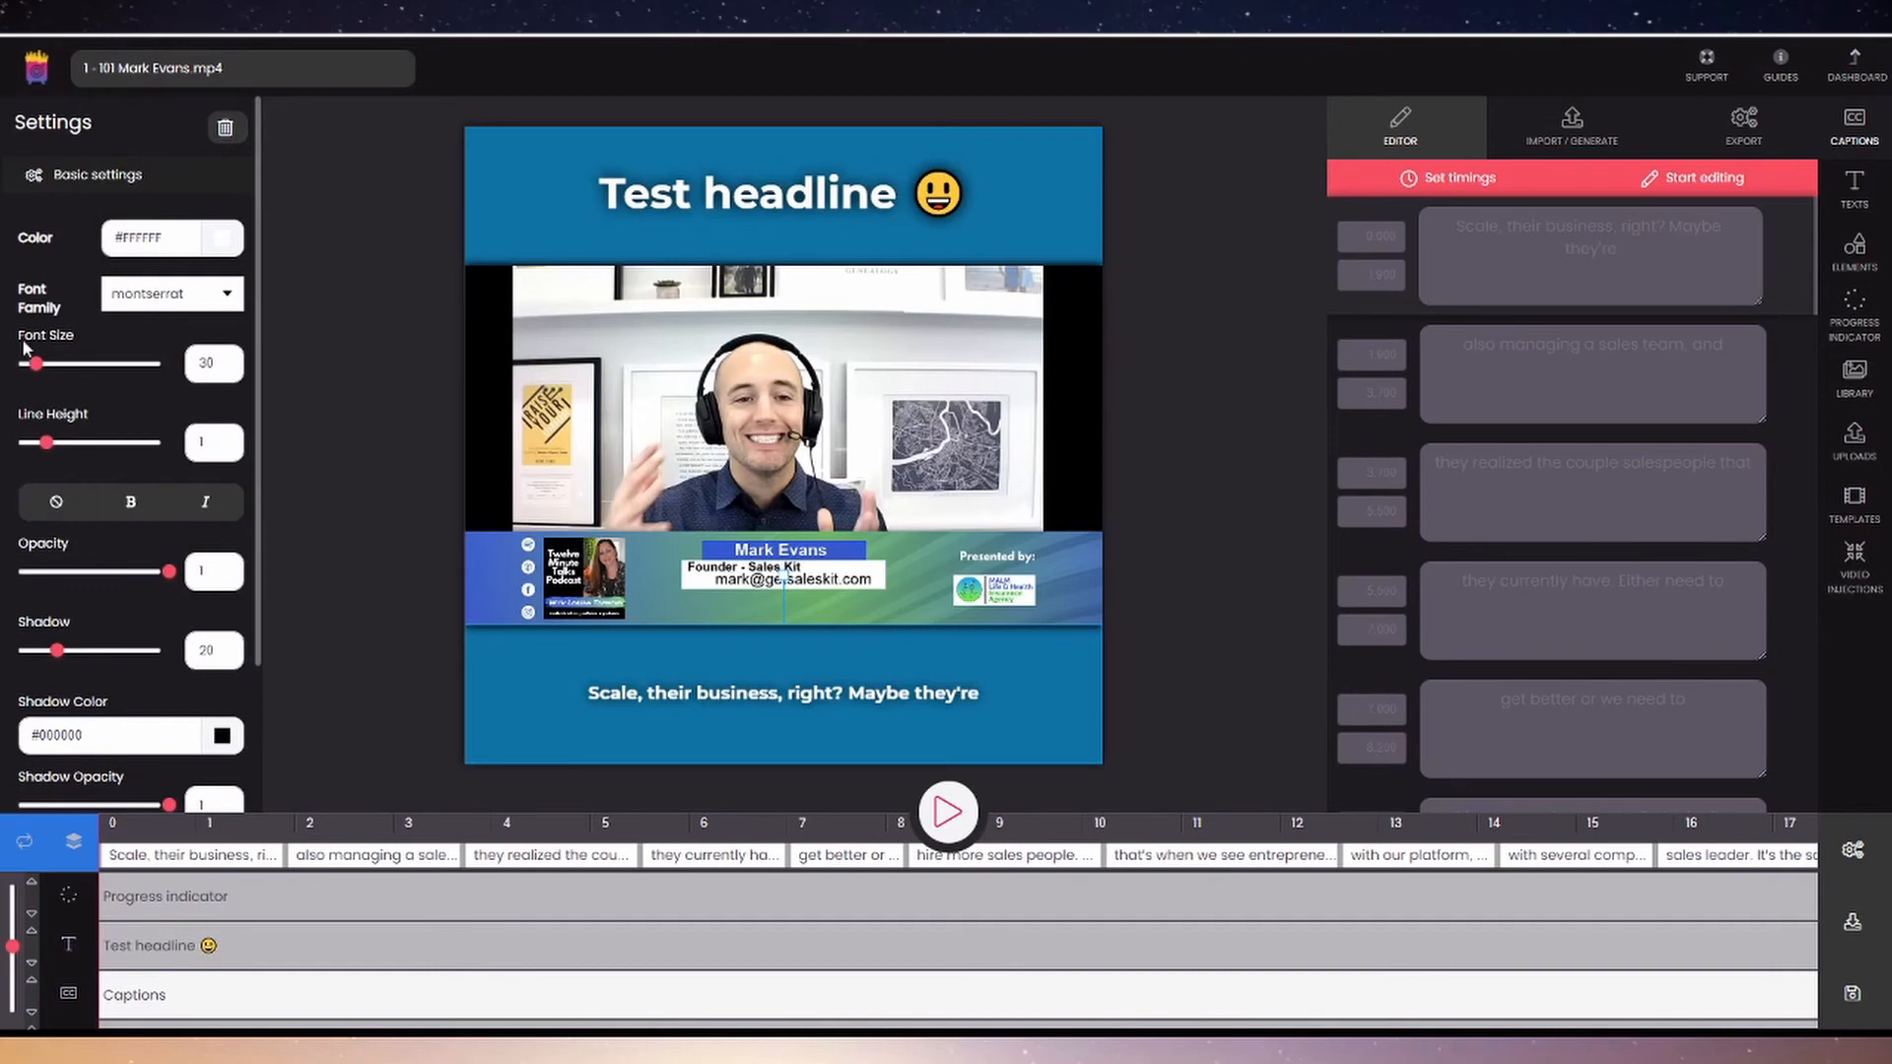
pyautogui.moveTo(38, 366); pyautogui.dragTo(49, 367)
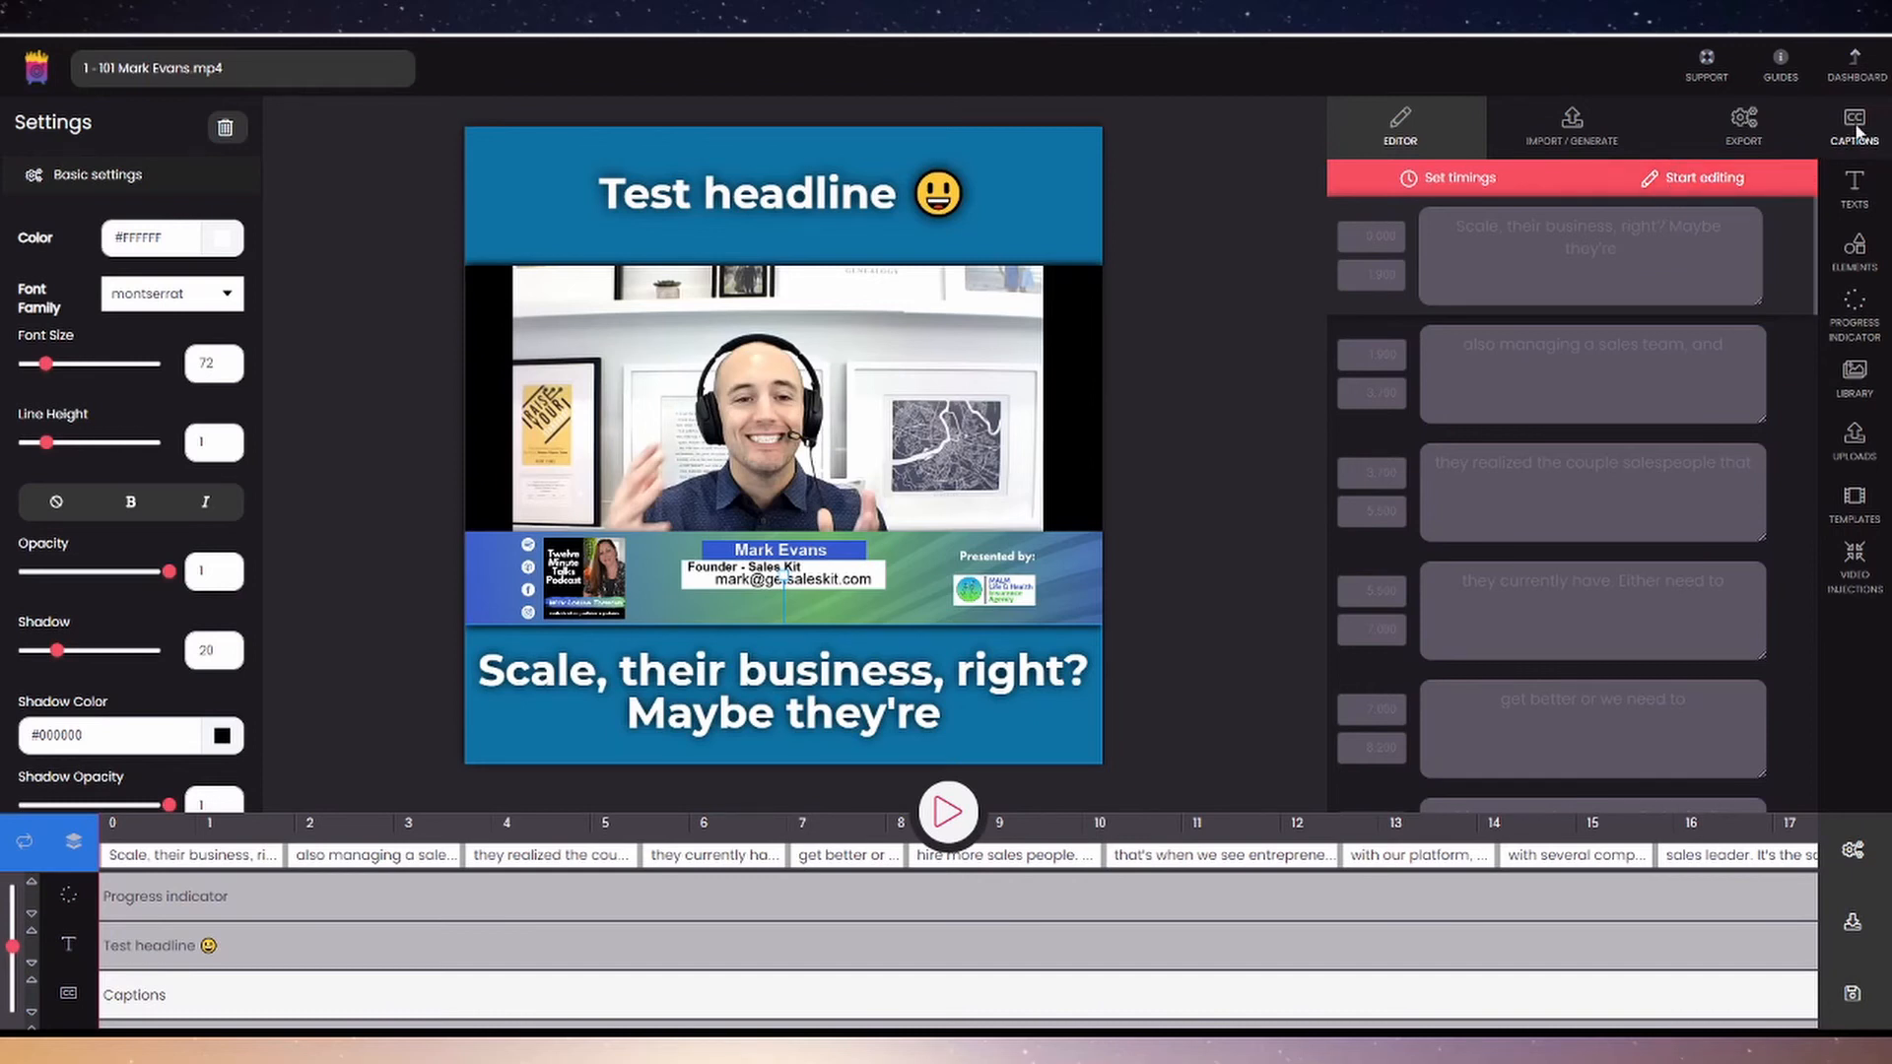
pyautogui.click(1707, 179)
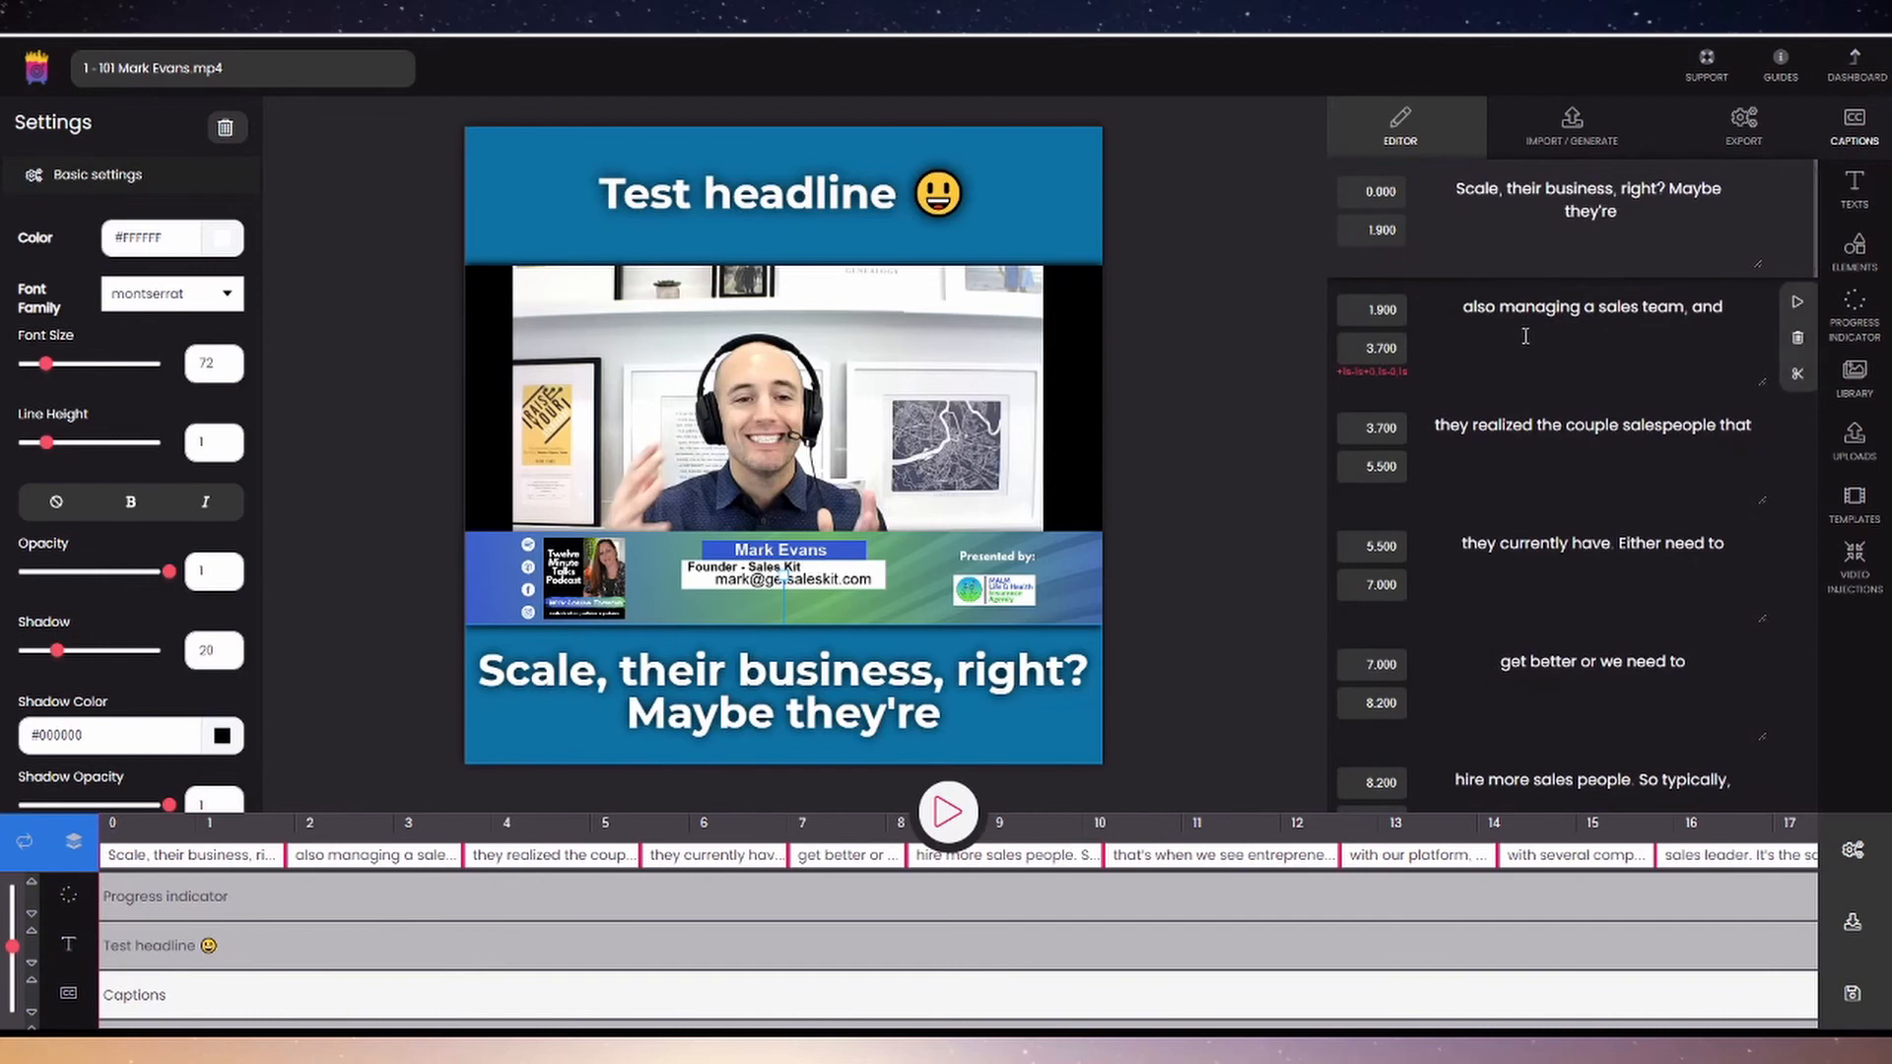
# Step: Remove the word "our" from the end of the caption "I log a deal in our", which starts at 23.300
pyautogui.scroll(-1, 1616, 514)
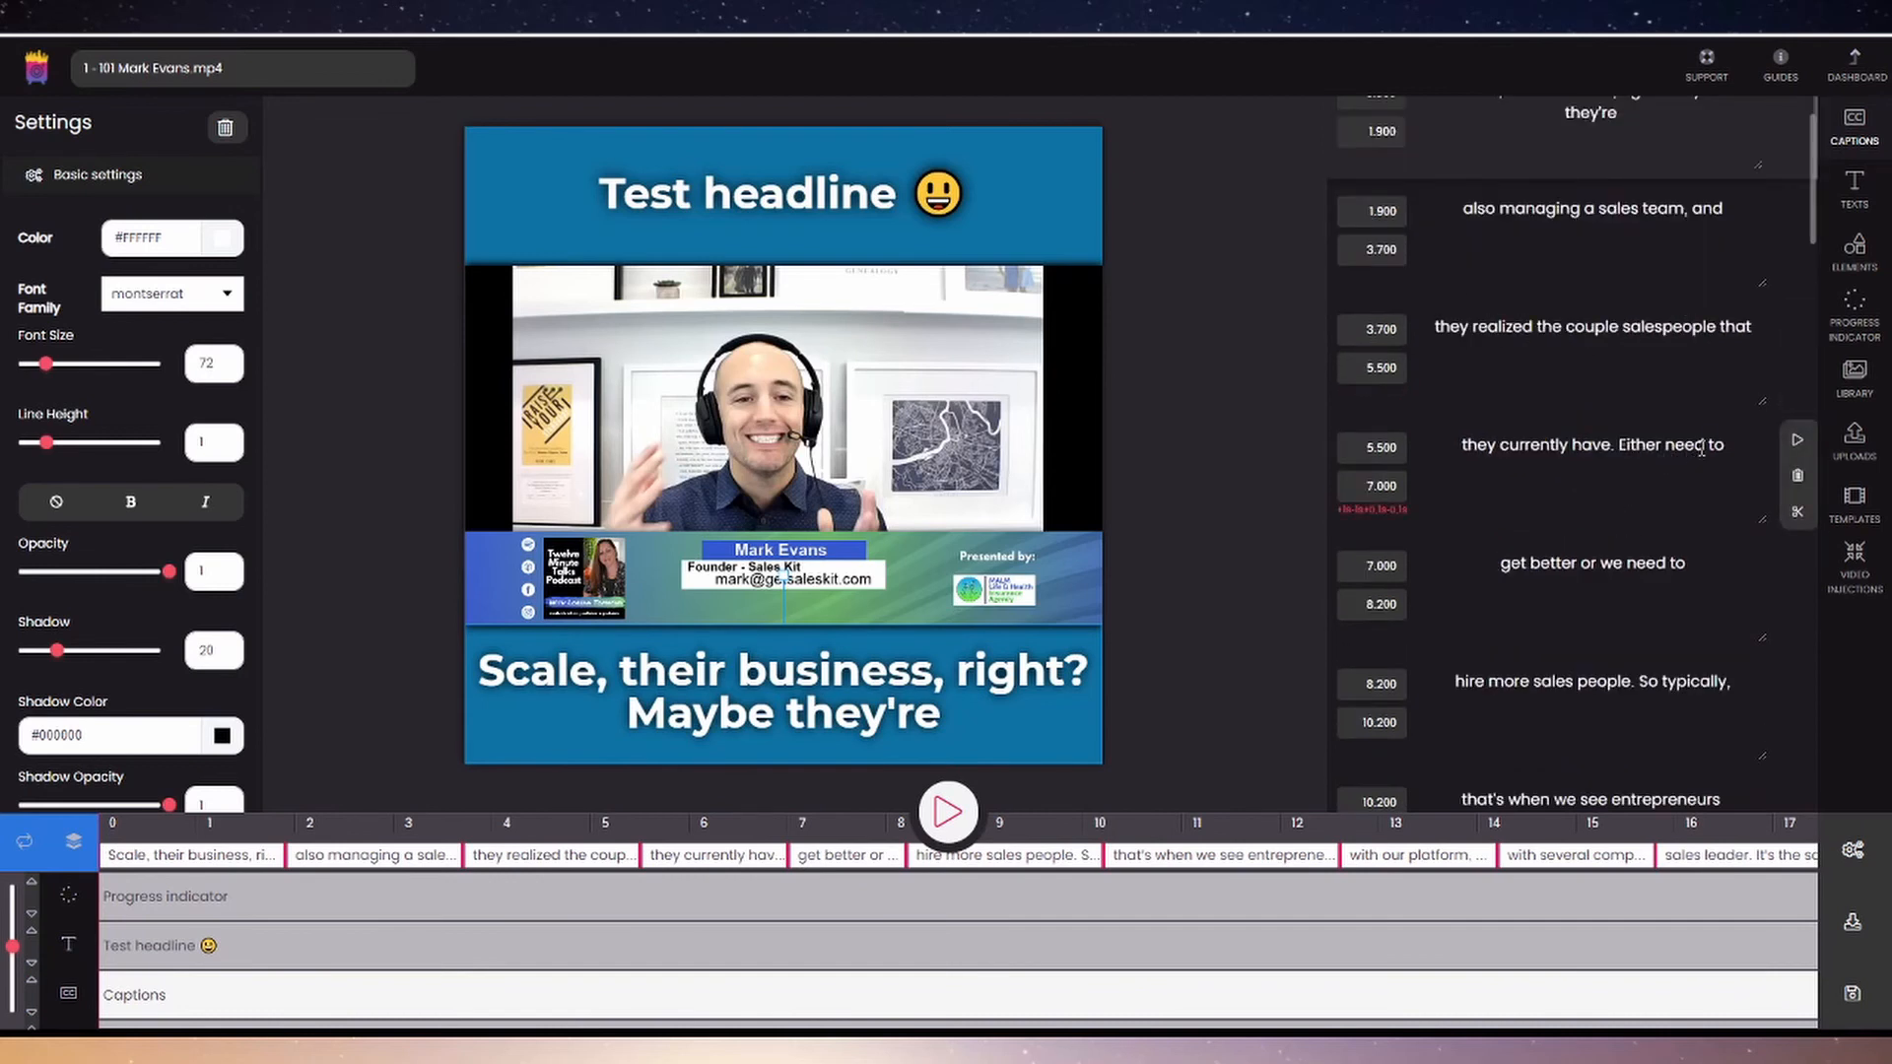
pyautogui.scroll(-1, 1626, 572)
pyautogui.scroll(-4, 1606, 592)
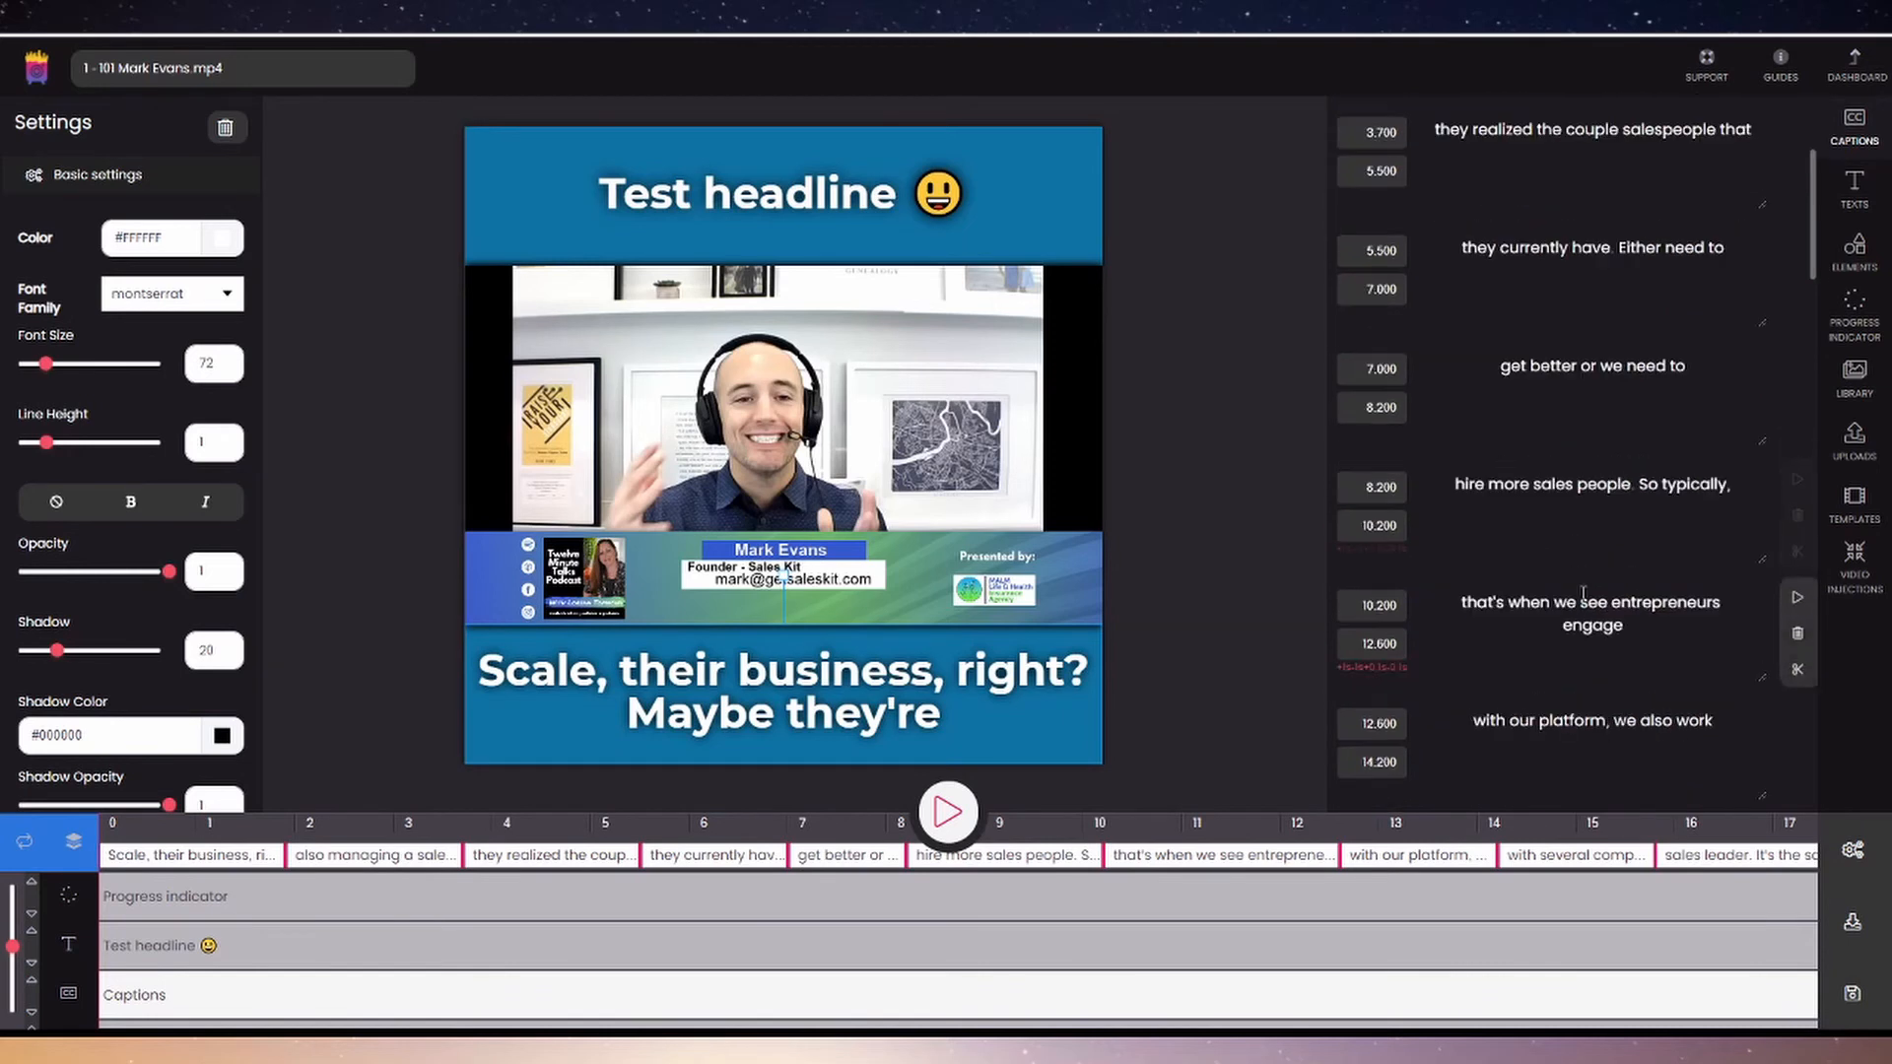
pyautogui.scroll(-3, 1584, 586)
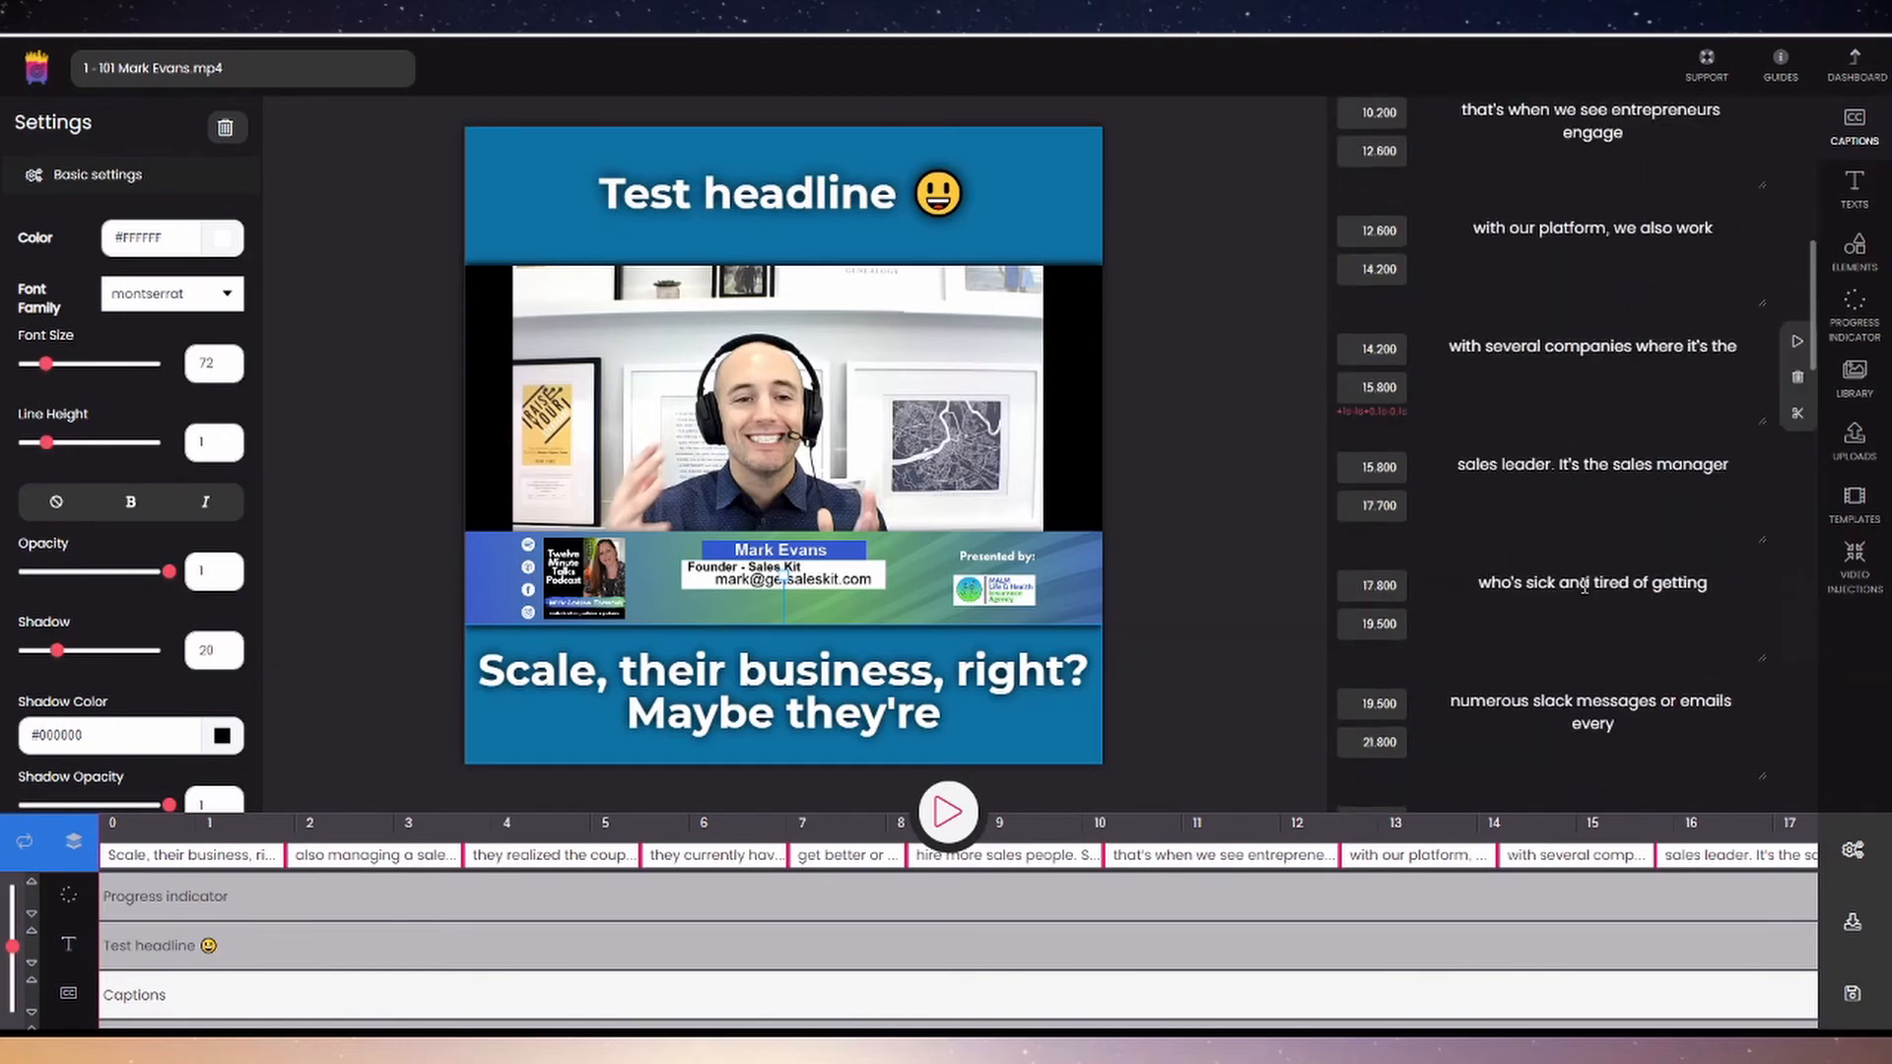
pyautogui.scroll(-3, 1585, 588)
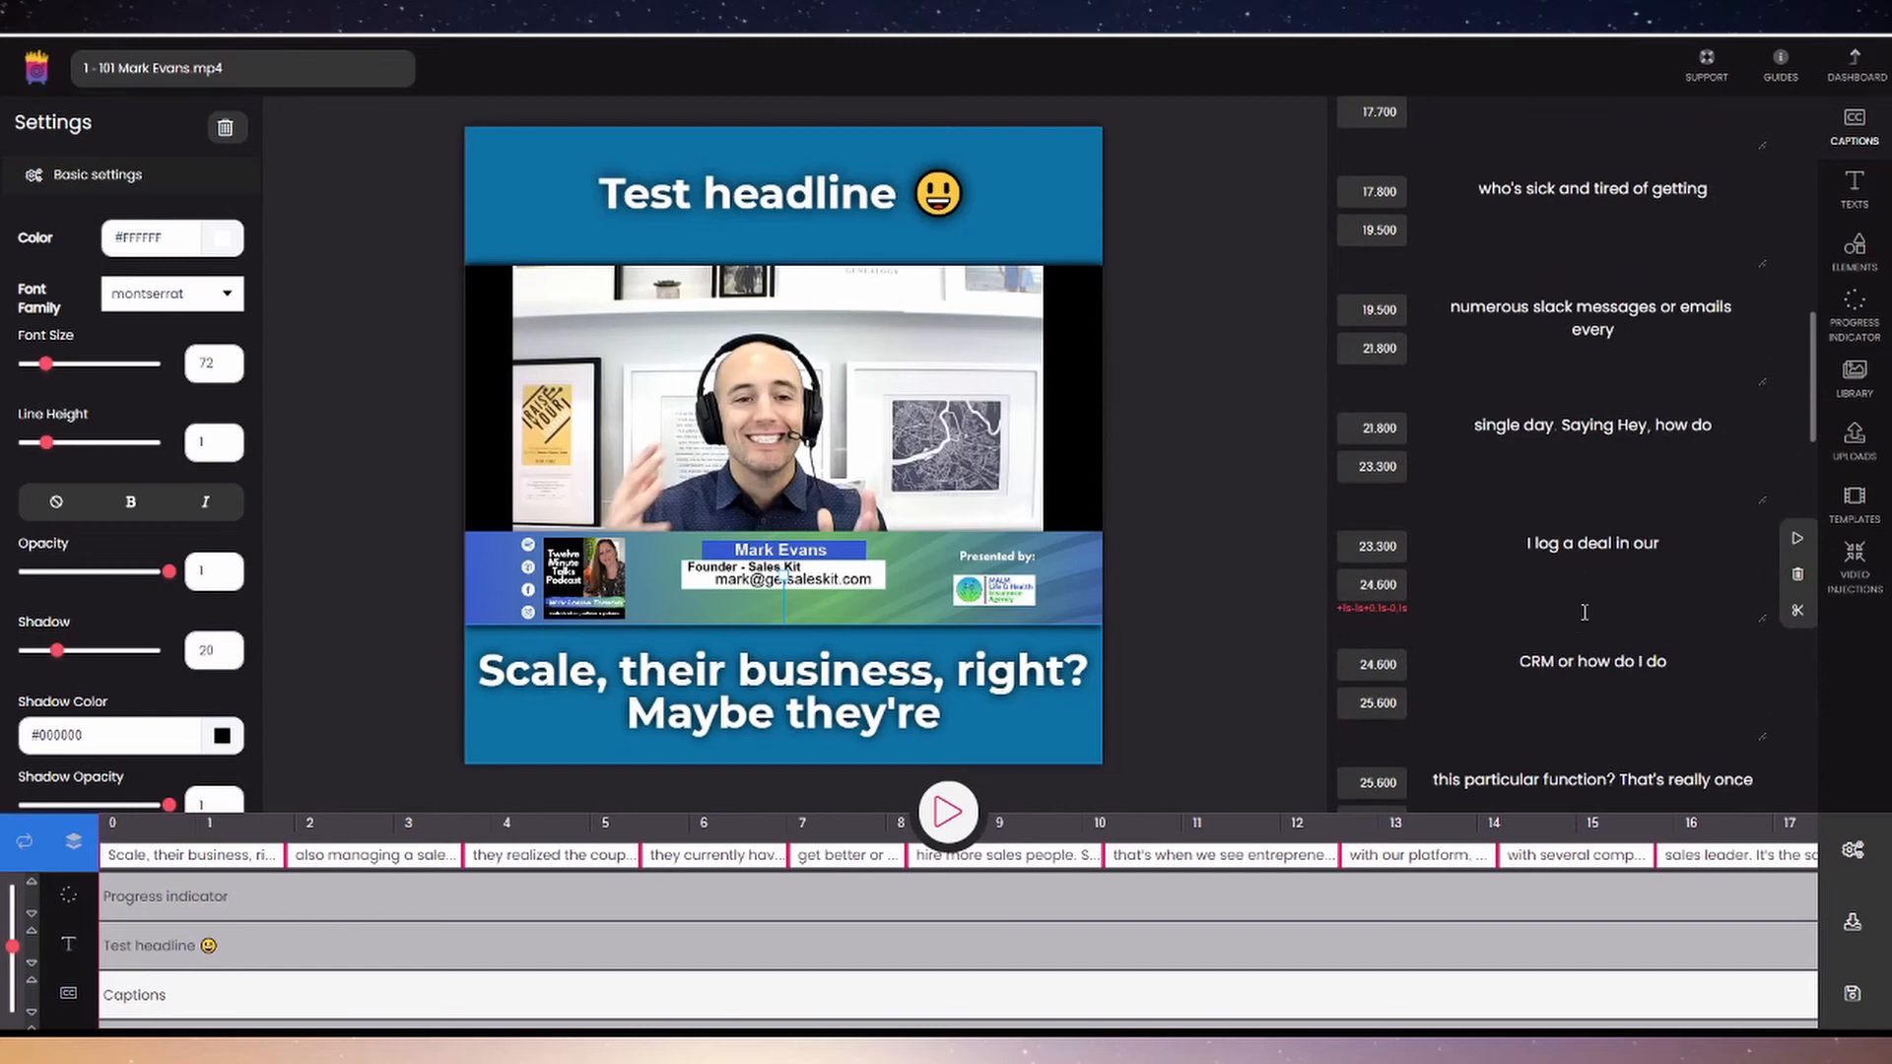
pyautogui.click(1661, 543)
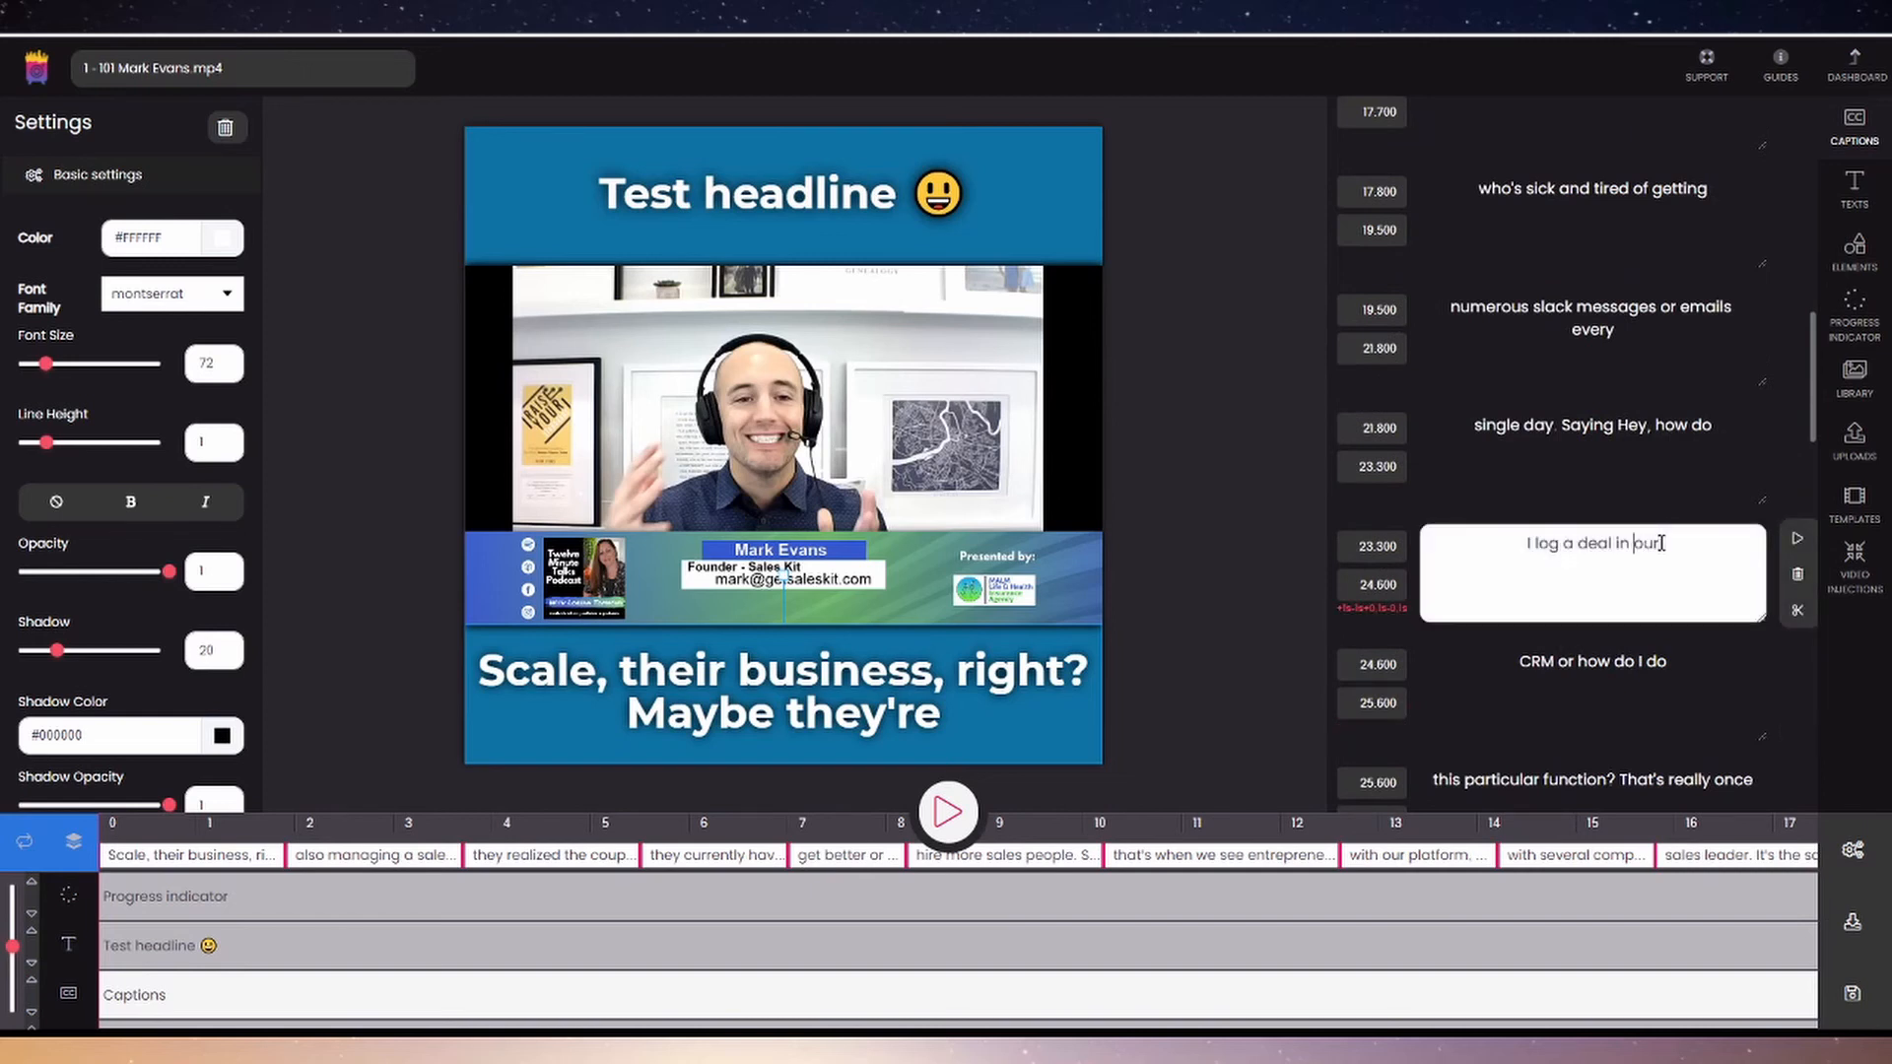
pyautogui.press('Left')
pyautogui.write('h')
pyautogui.press('BackSpace')
pyautogui.moveTo(1661, 542); pyautogui.dragTo(1630, 546)
pyautogui.press('BackSpace')
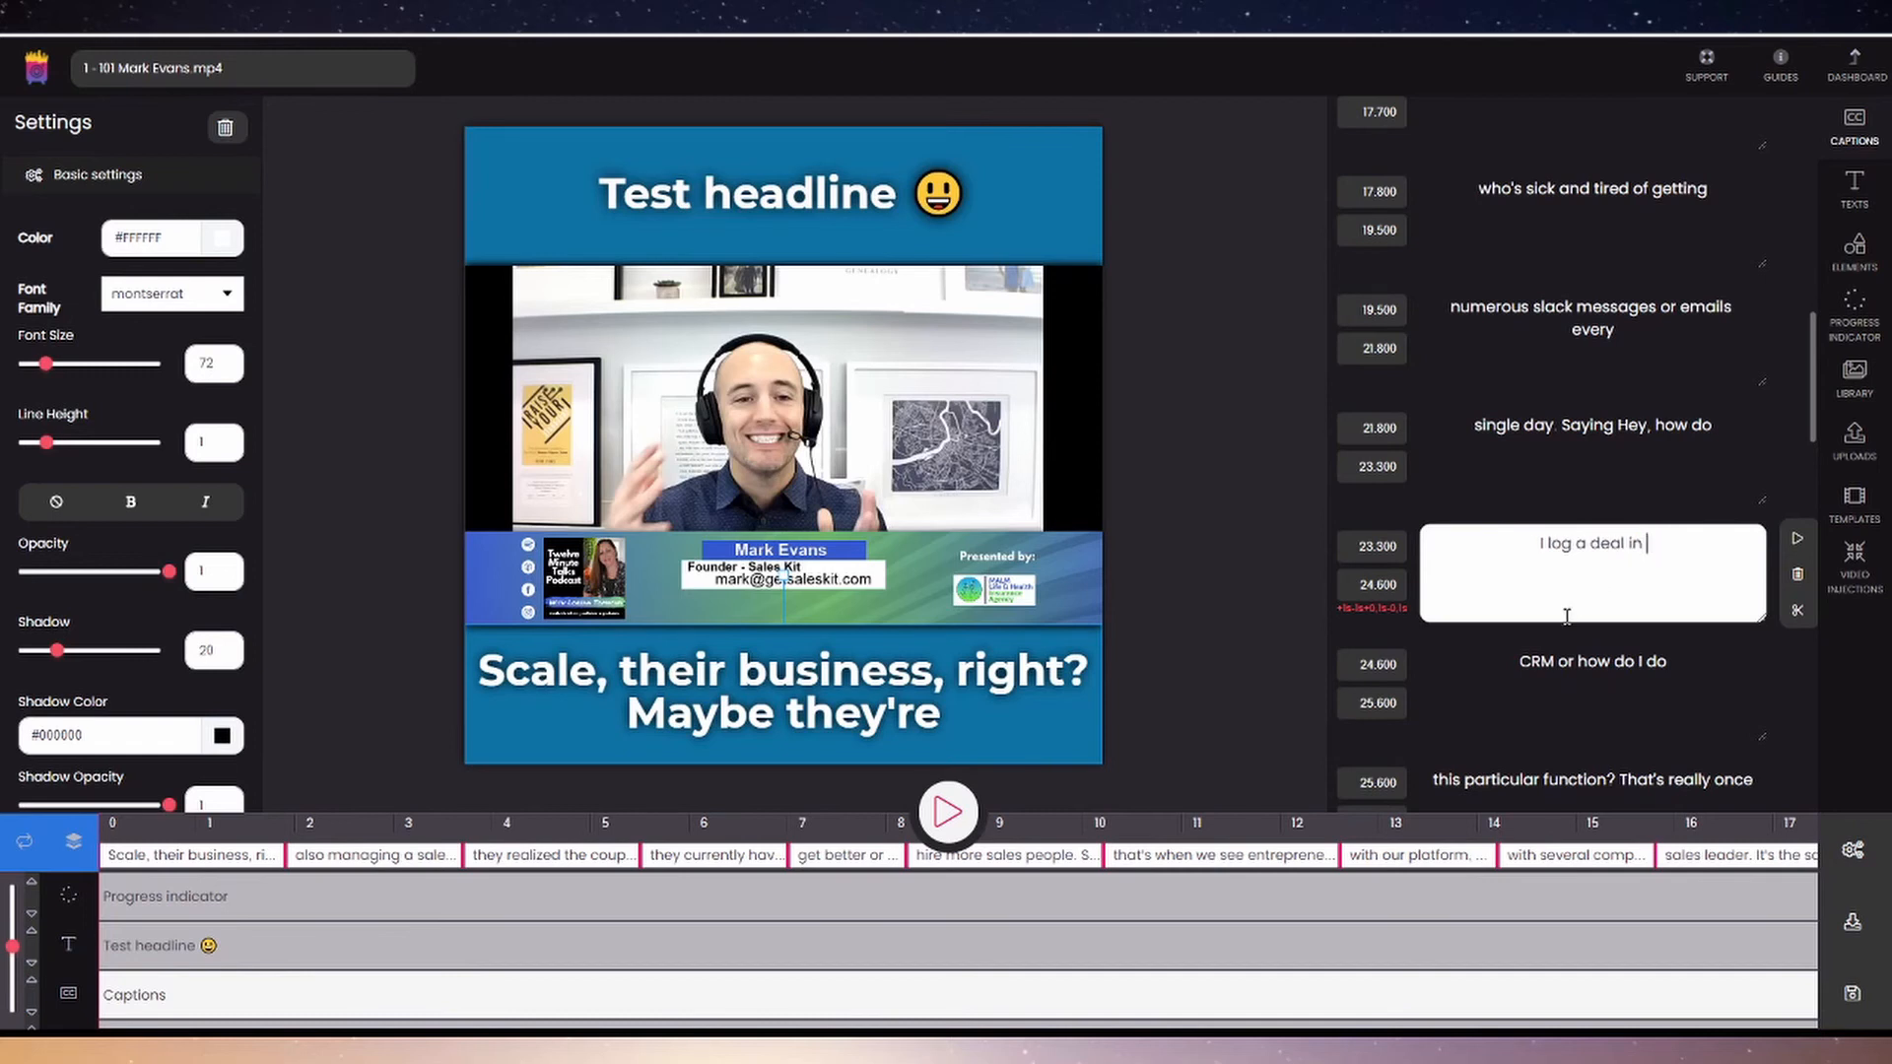
# Step: Try adding "our" to the start of the "CRM or how do I do" caption, and remove it again
pyautogui.click(1522, 661)
pyautogui.write('our')
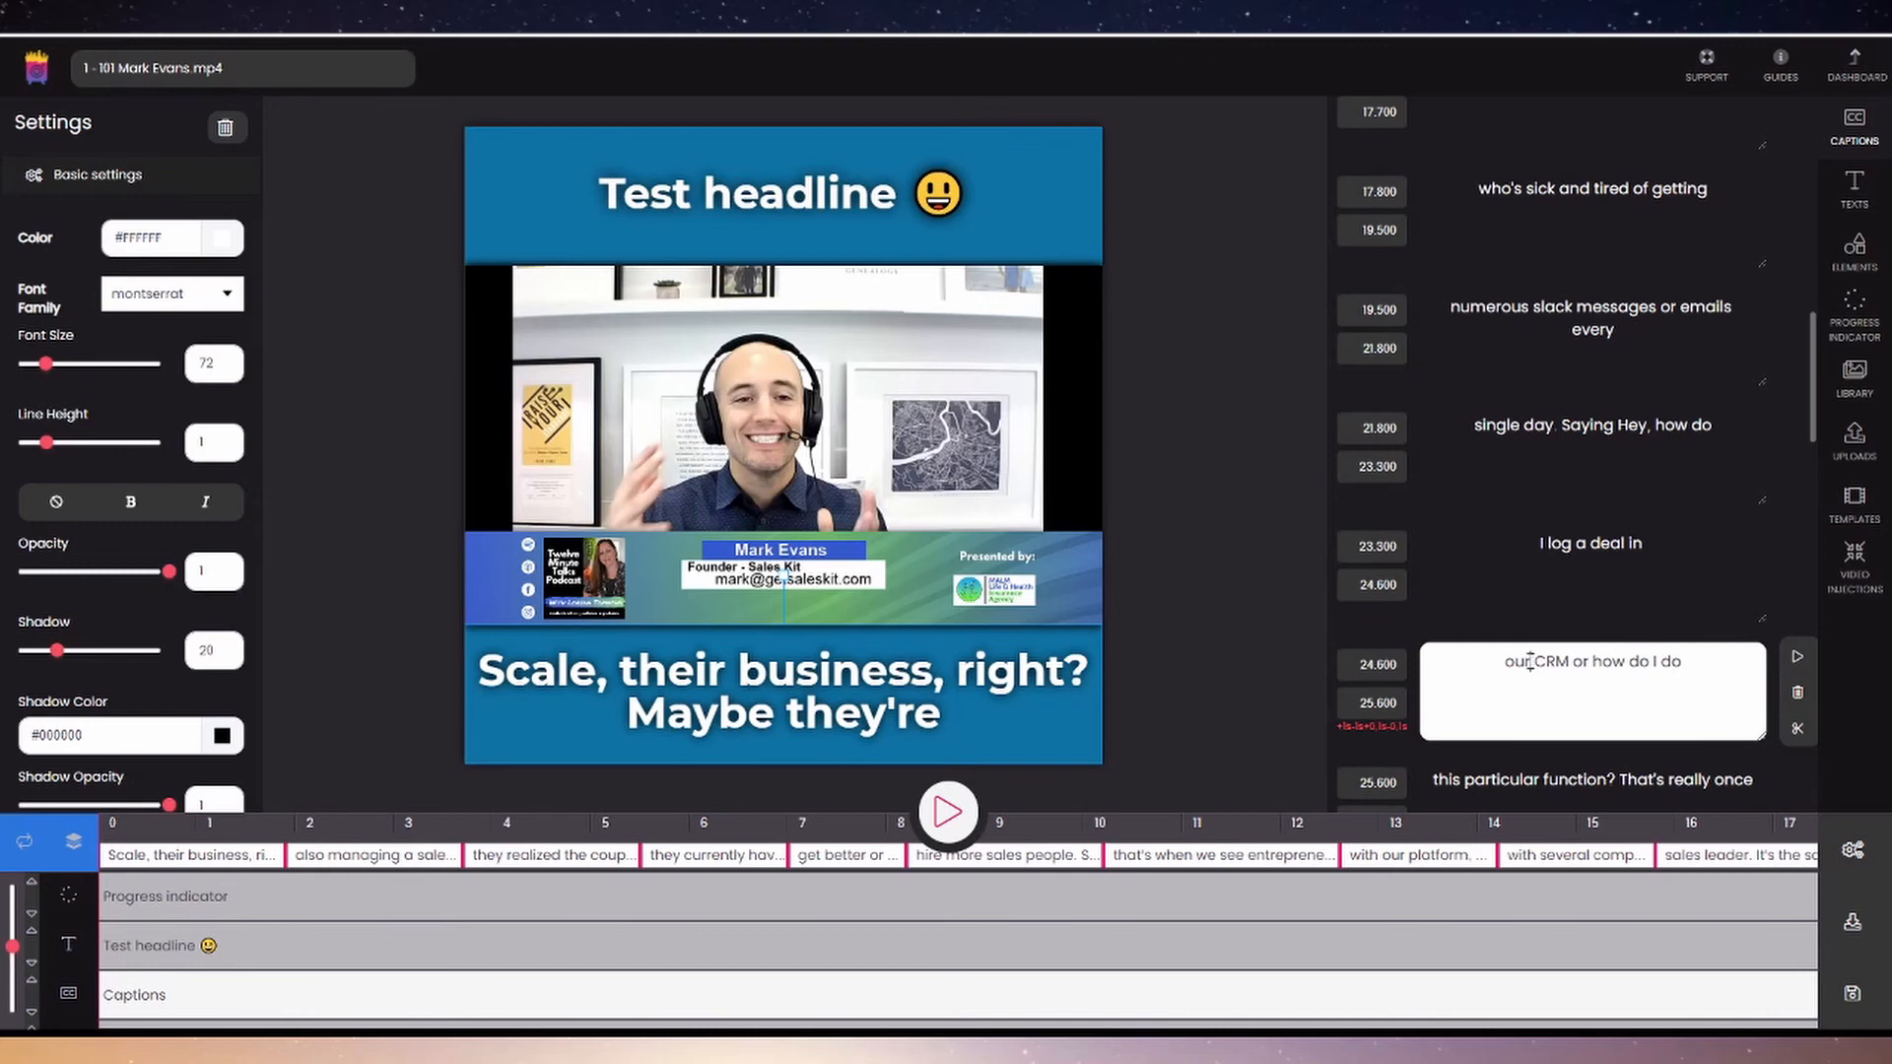
pyautogui.doubleClick(1506, 661)
pyautogui.press('BackSpace')
pyautogui.click(1627, 541)
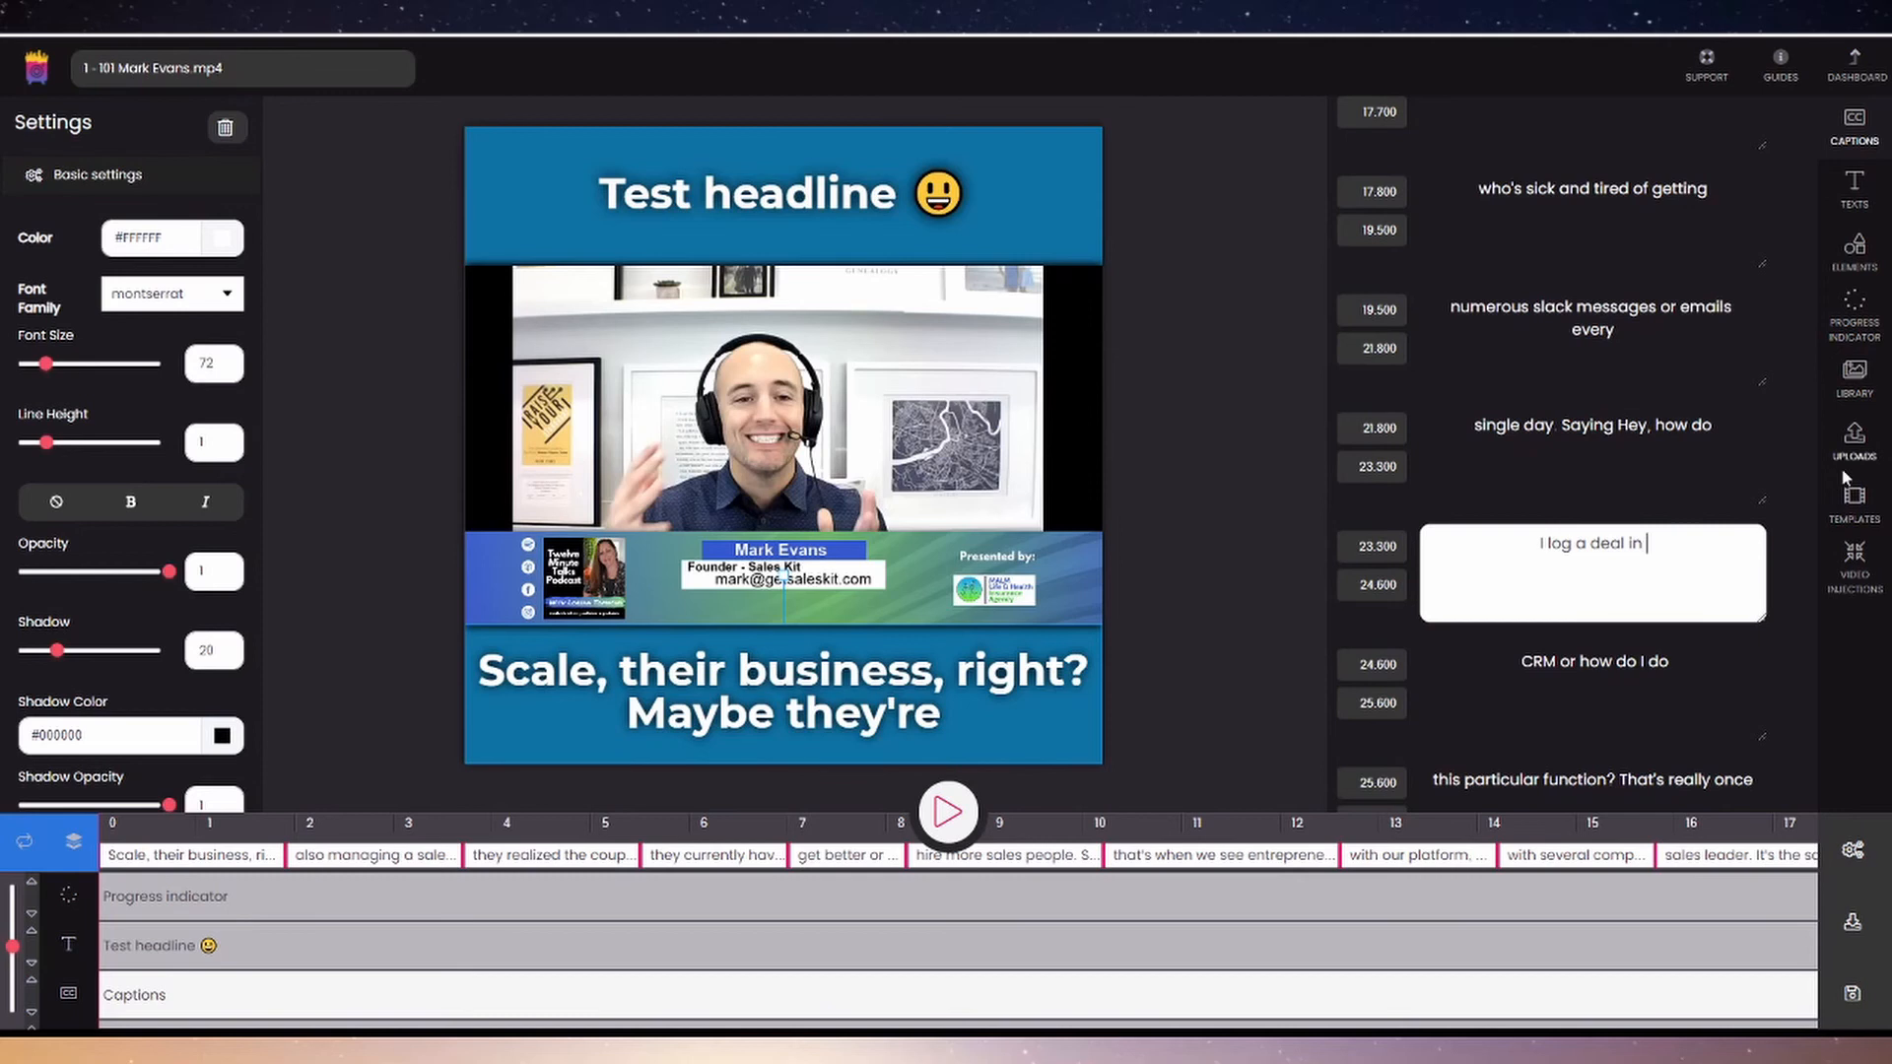
# Step: Examine the outro section of the video injections and the uploaded videos available for it
pyautogui.click(1853, 572)
pyautogui.click(1659, 133)
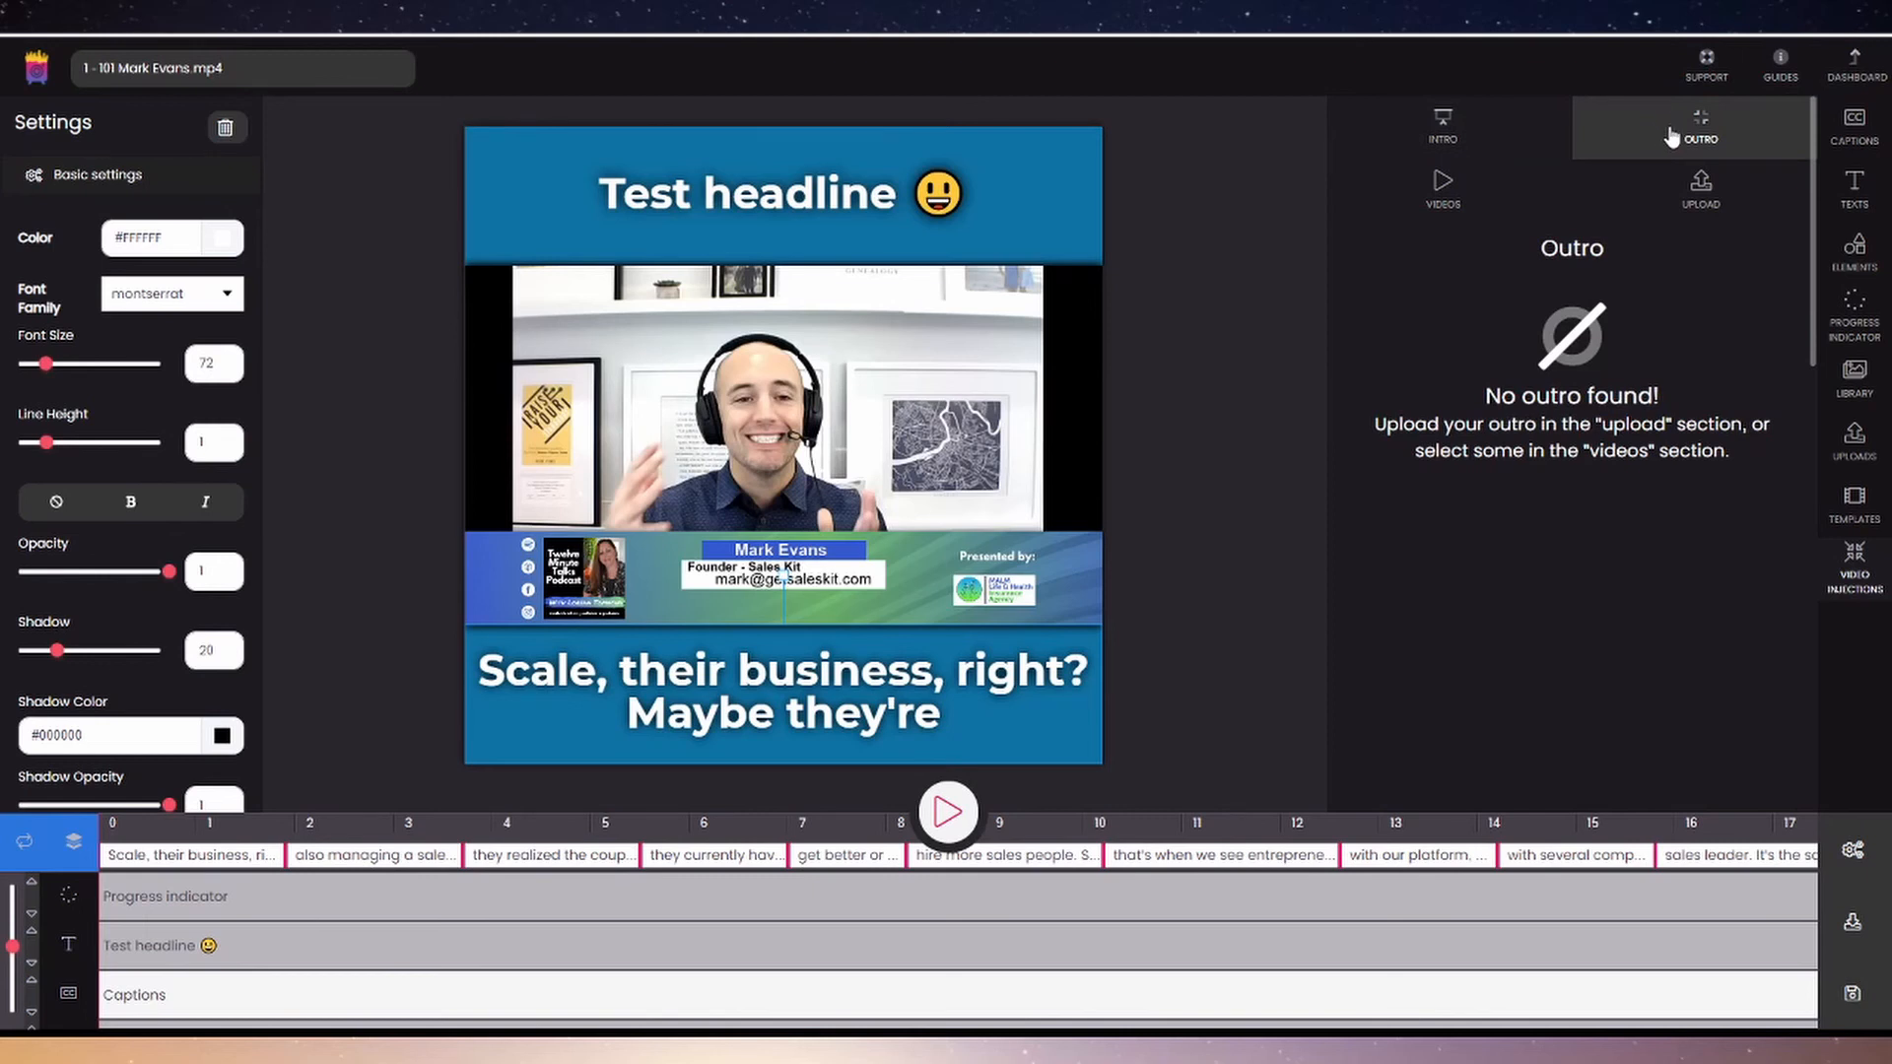
pyautogui.click(1470, 194)
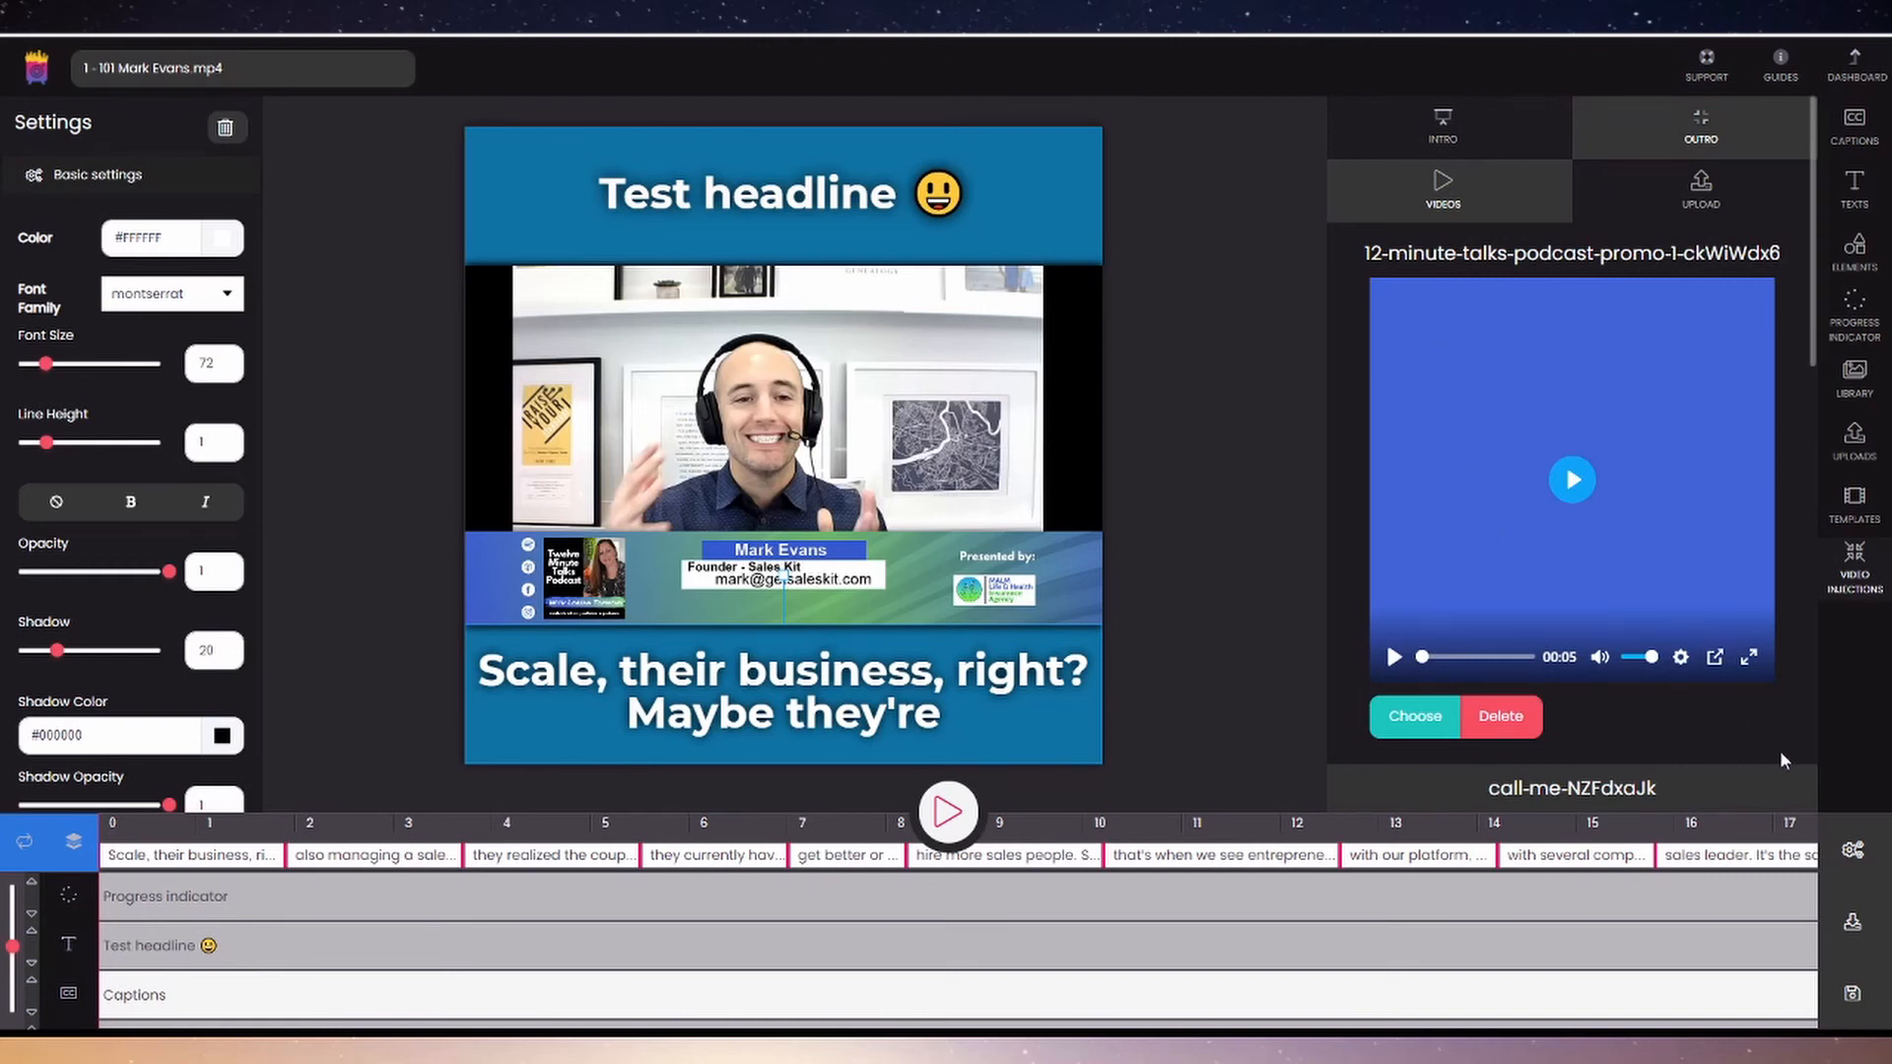
# Step: Review the scene's width, height and rendering method, and confirm the settings as they are
pyautogui.click(1846, 855)
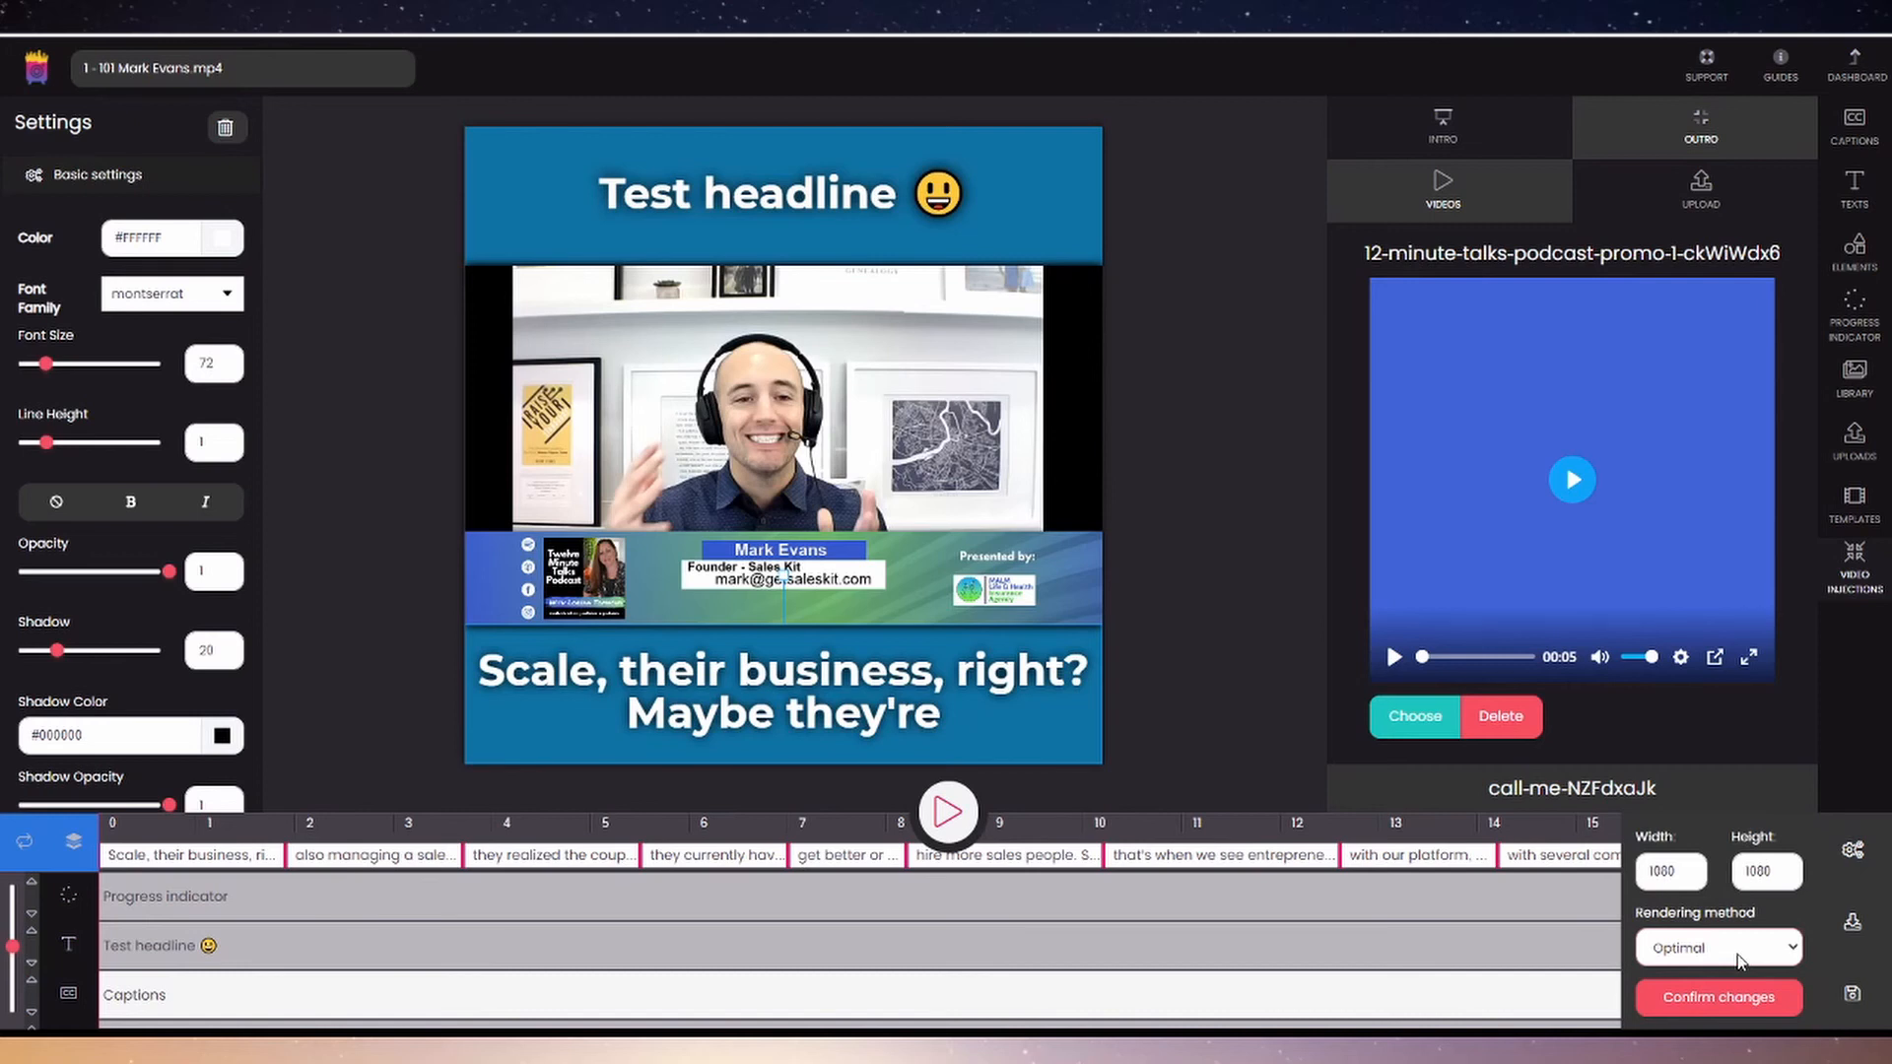
pyautogui.click(1707, 863)
pyautogui.click(1703, 997)
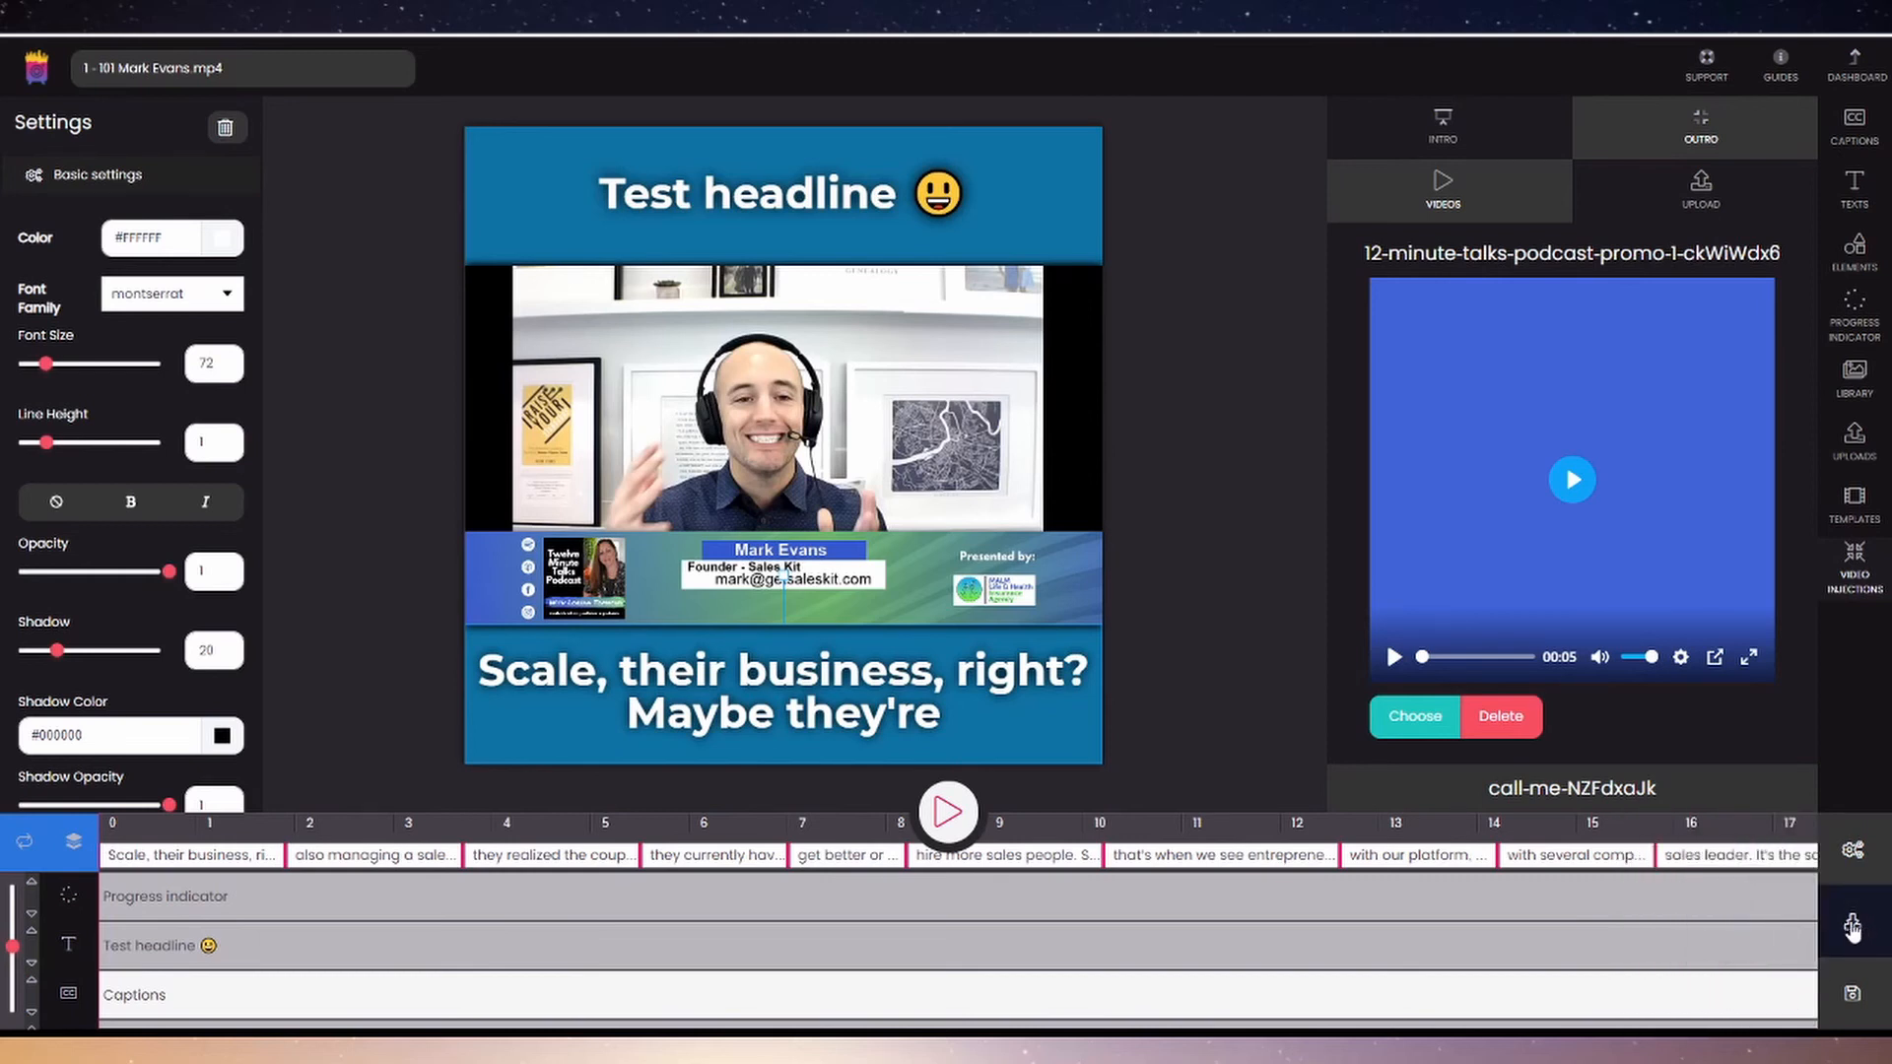
# Step: Save the current frame as an image and export this context of the content piece
pyautogui.click(1852, 928)
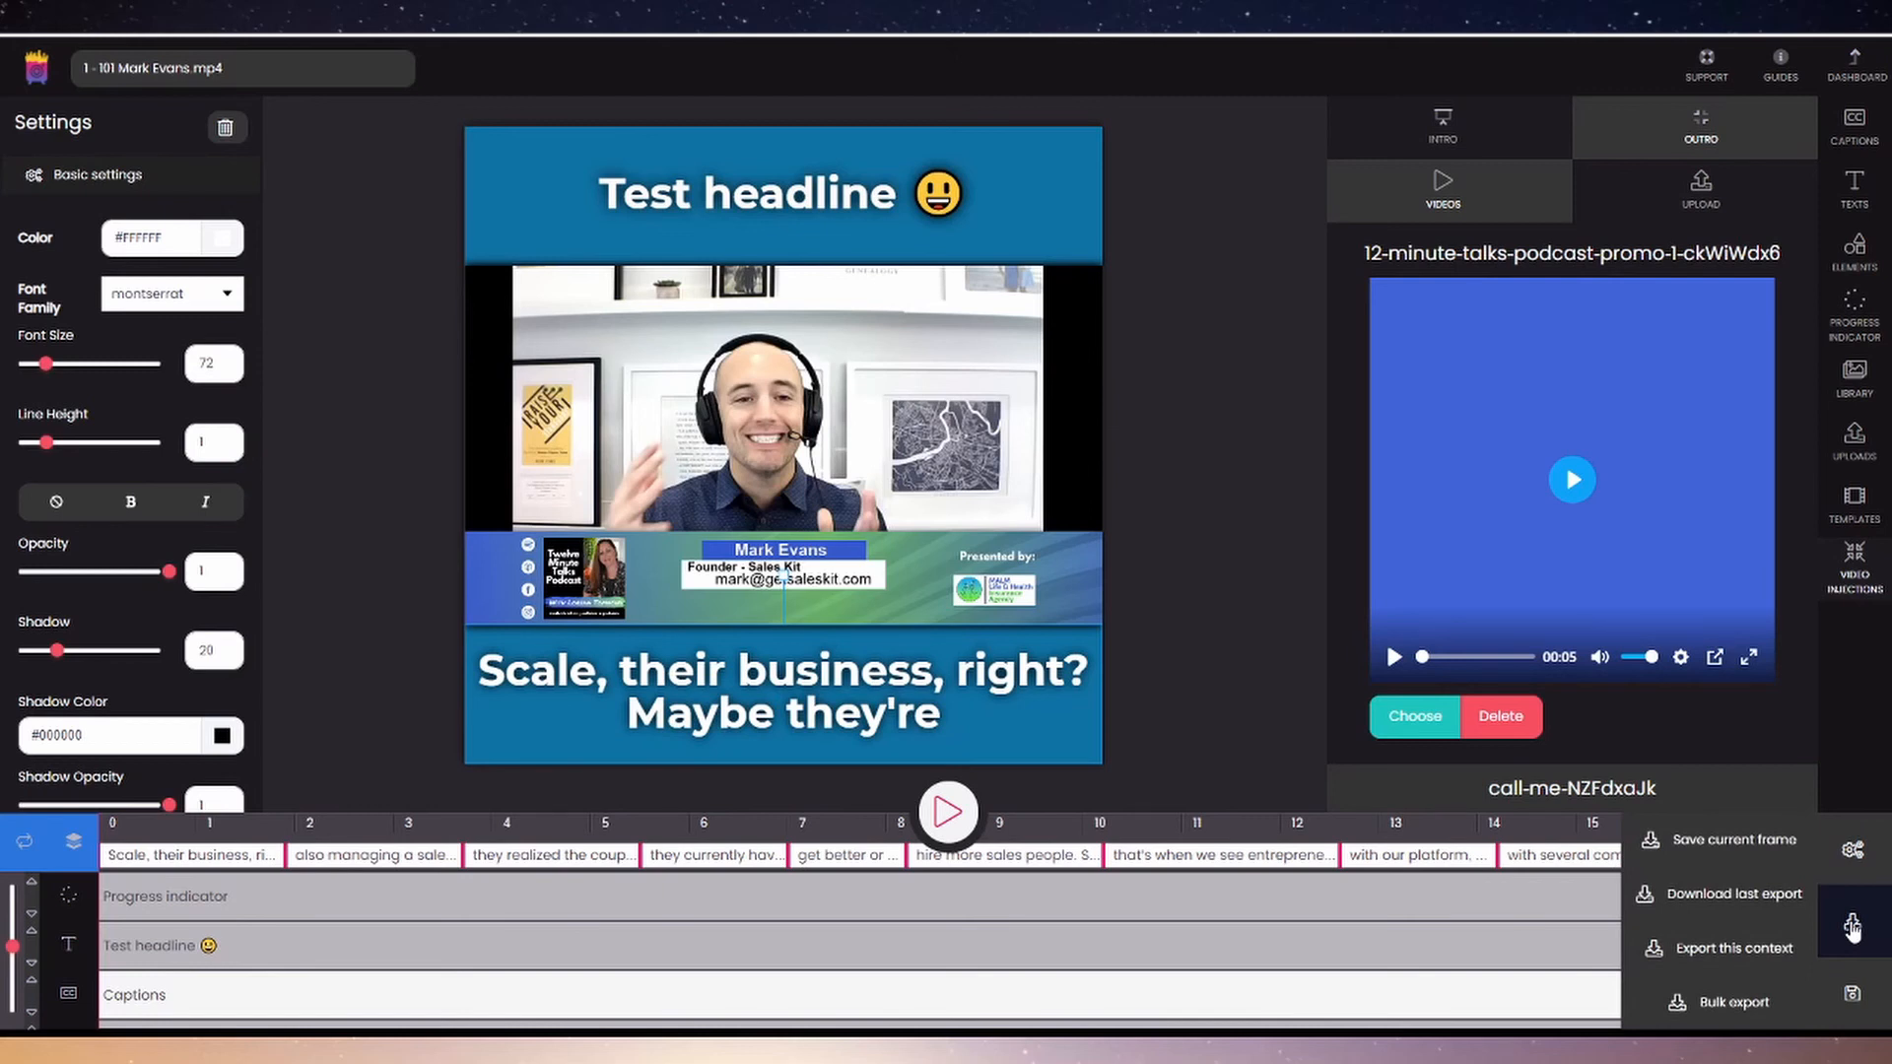
pyautogui.click(1852, 928)
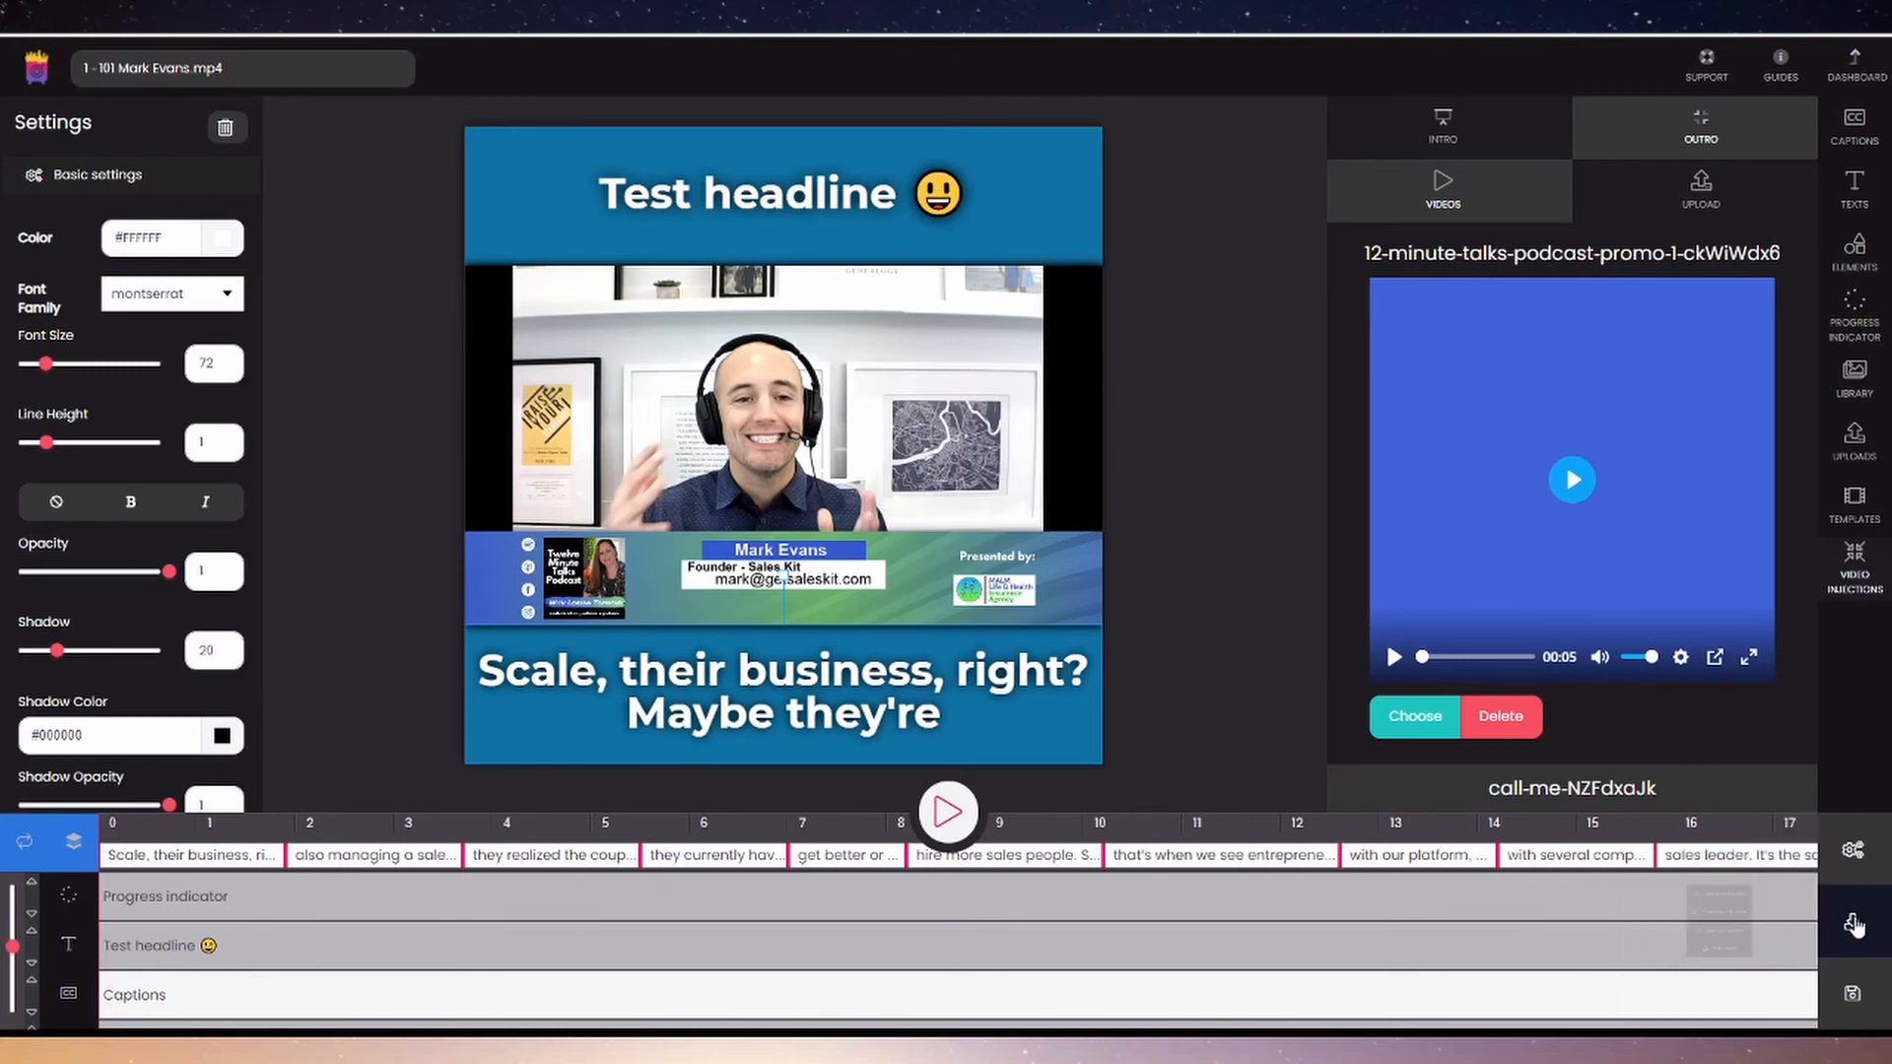
pyautogui.click(1853, 925)
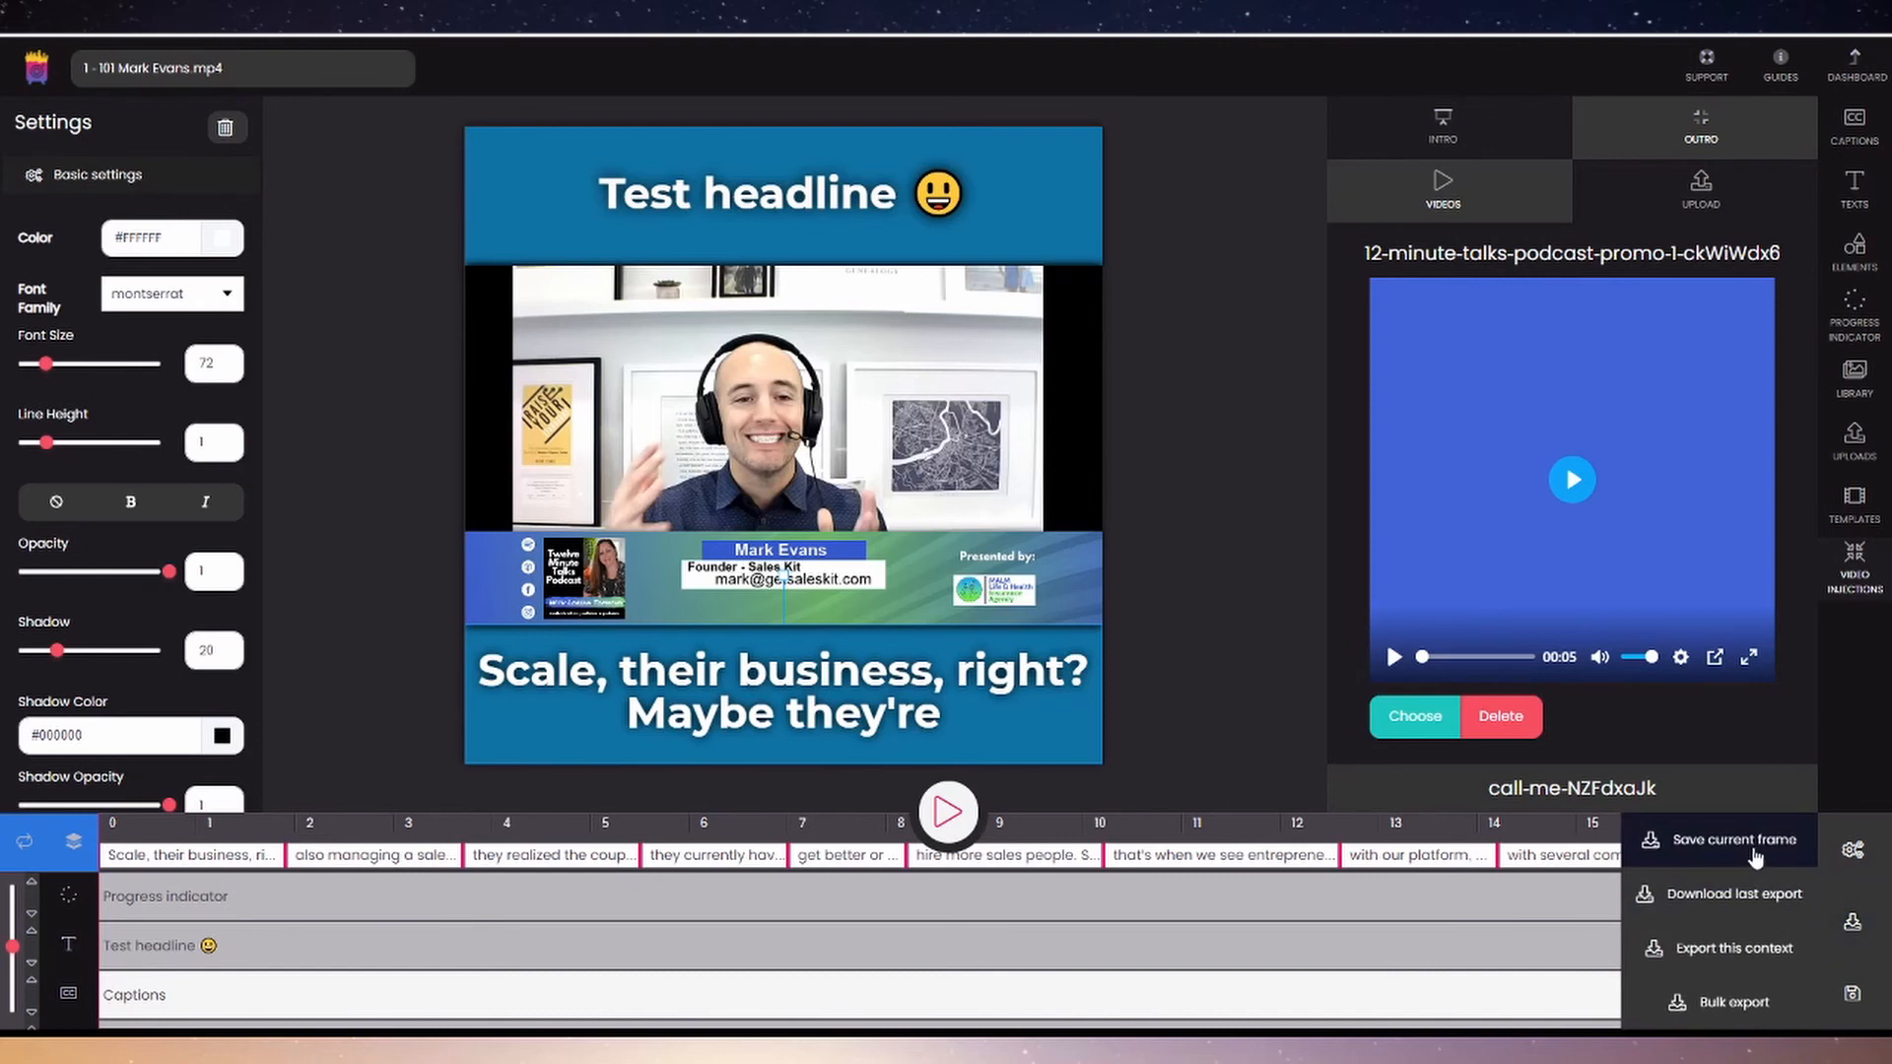
pyautogui.click(1754, 849)
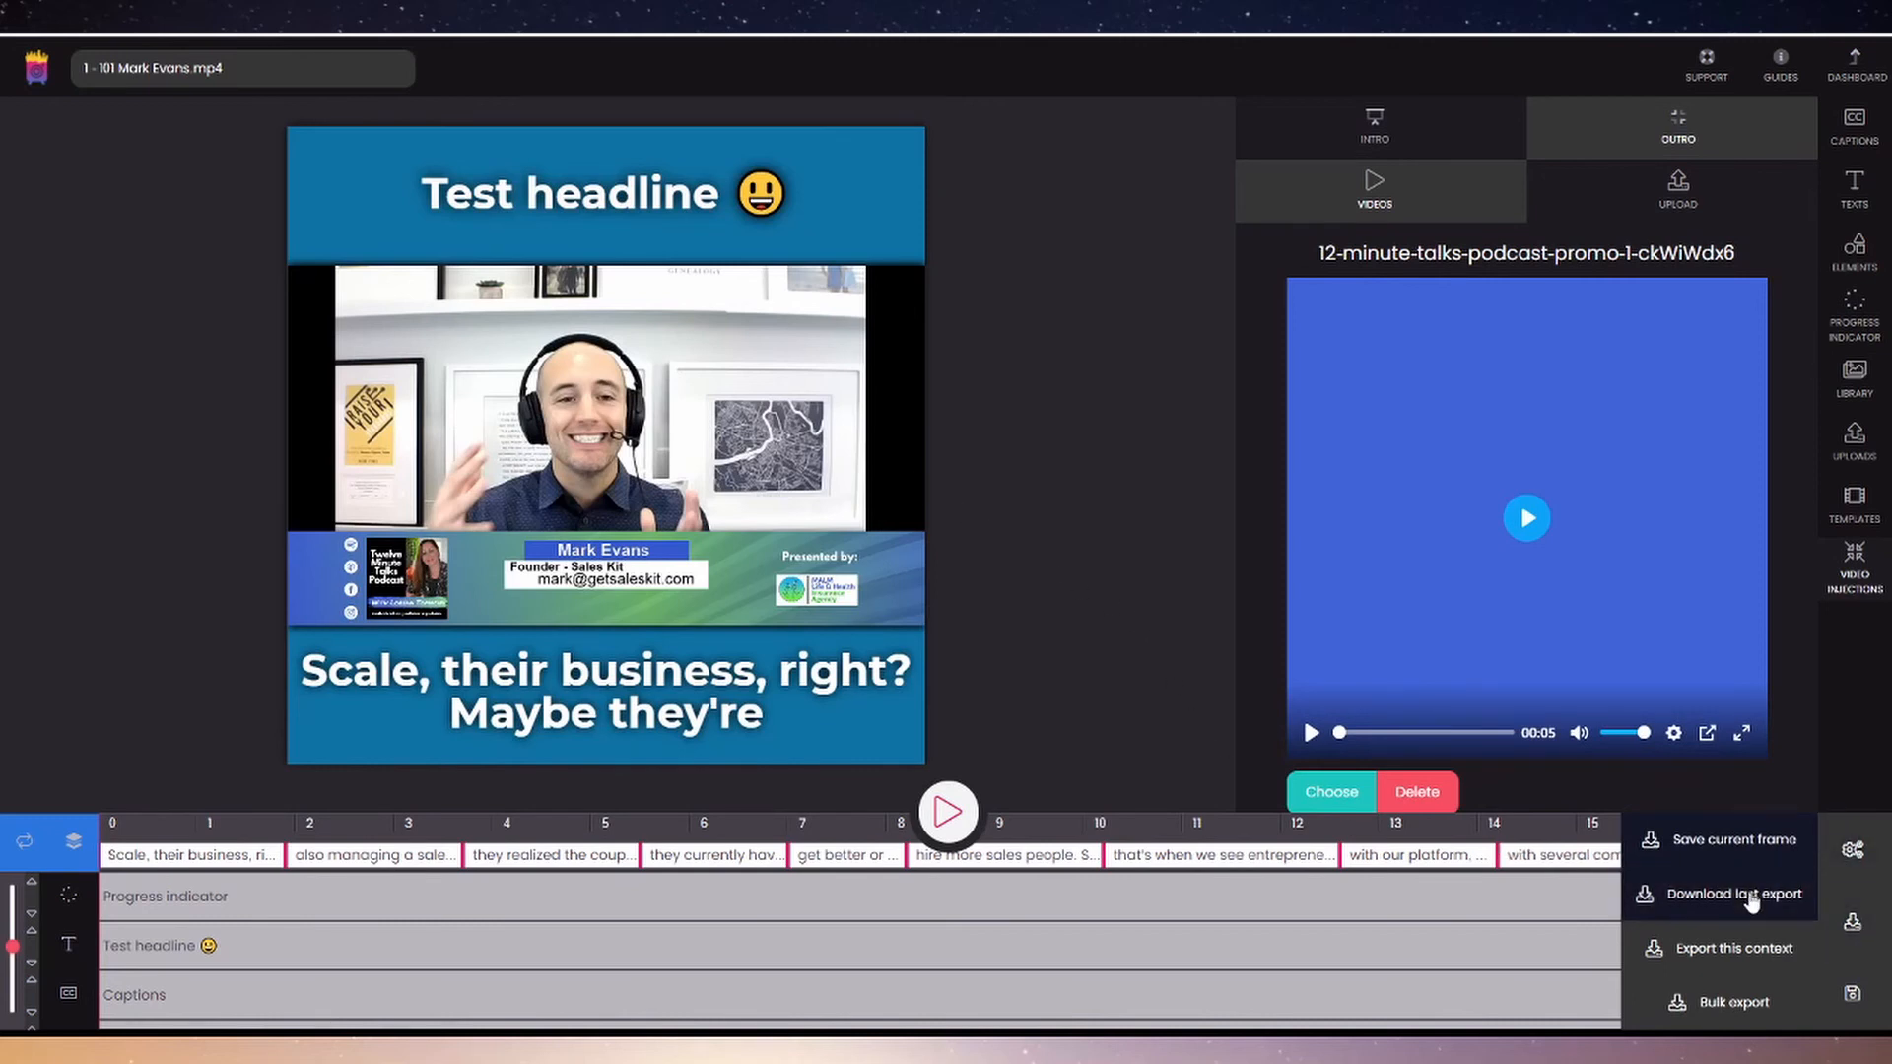
pyautogui.click(1746, 958)
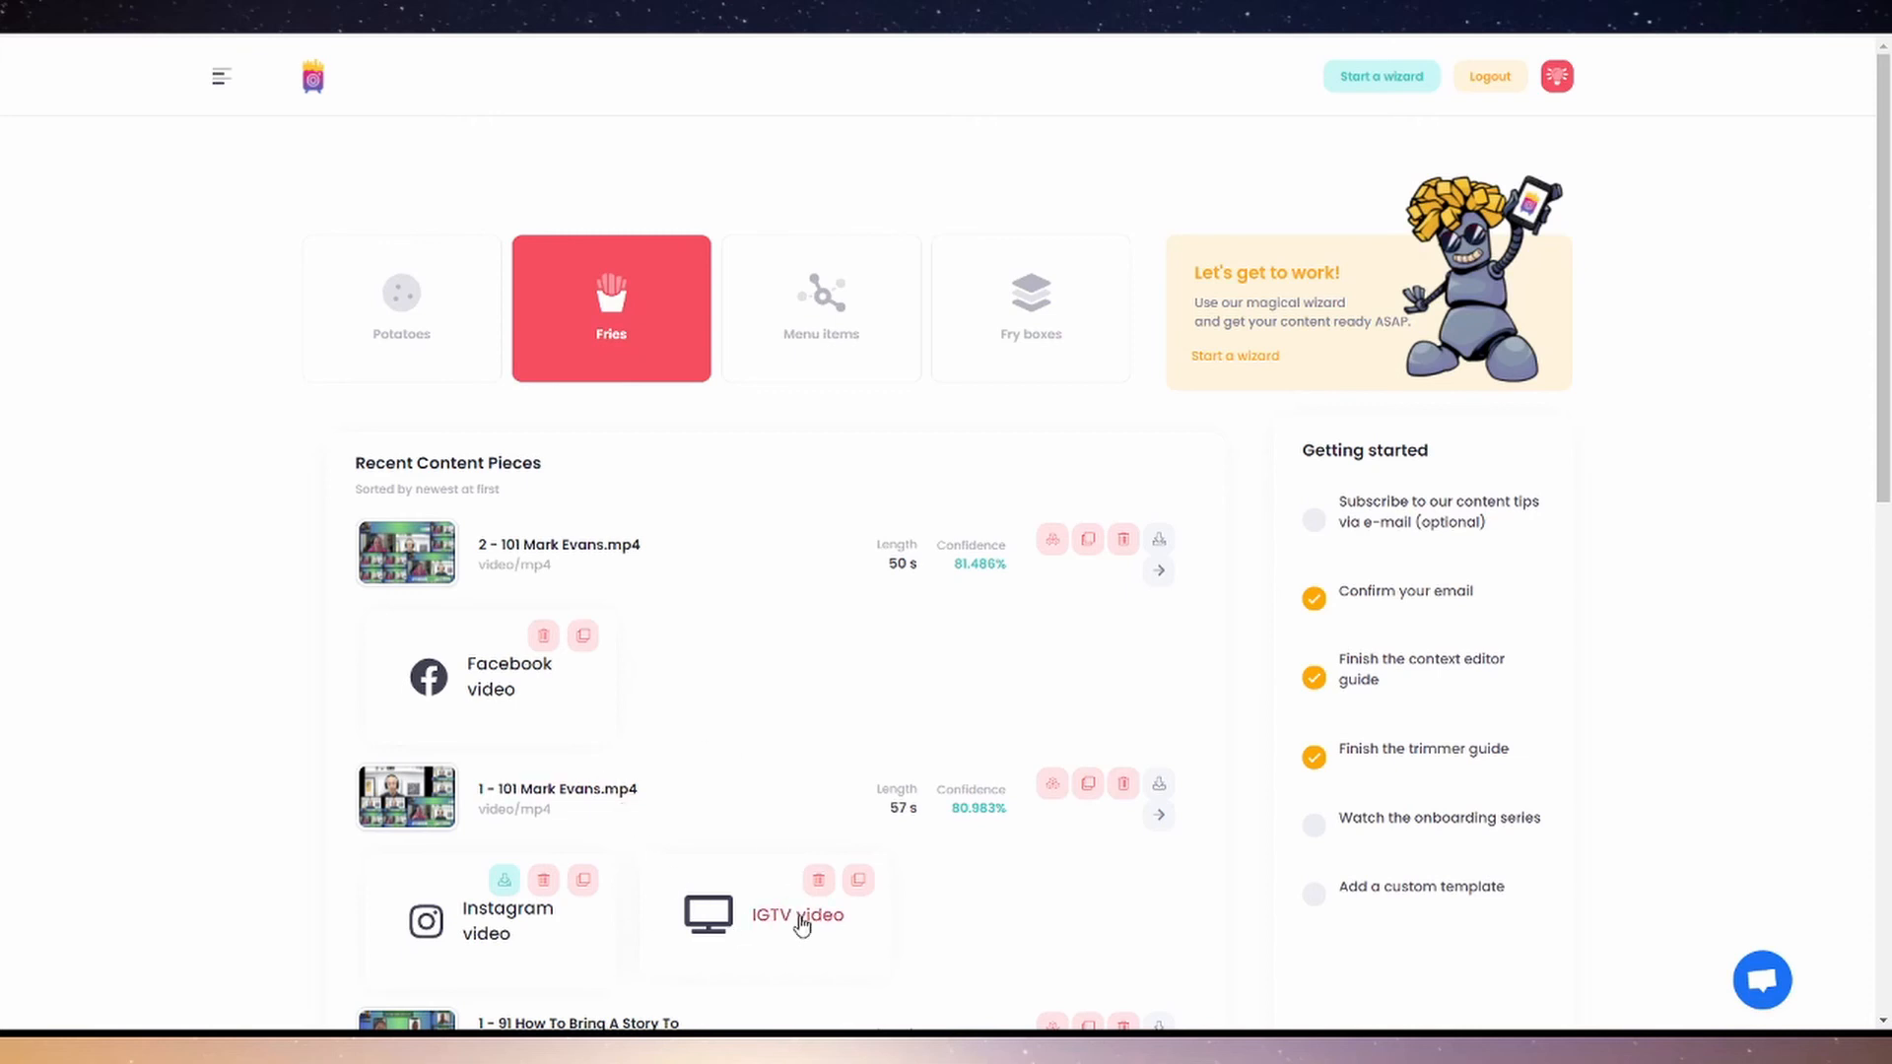
# Step: Open the first content piece's IGTV video context and move its headline up to the top edge of the scene
pyautogui.click(801, 921)
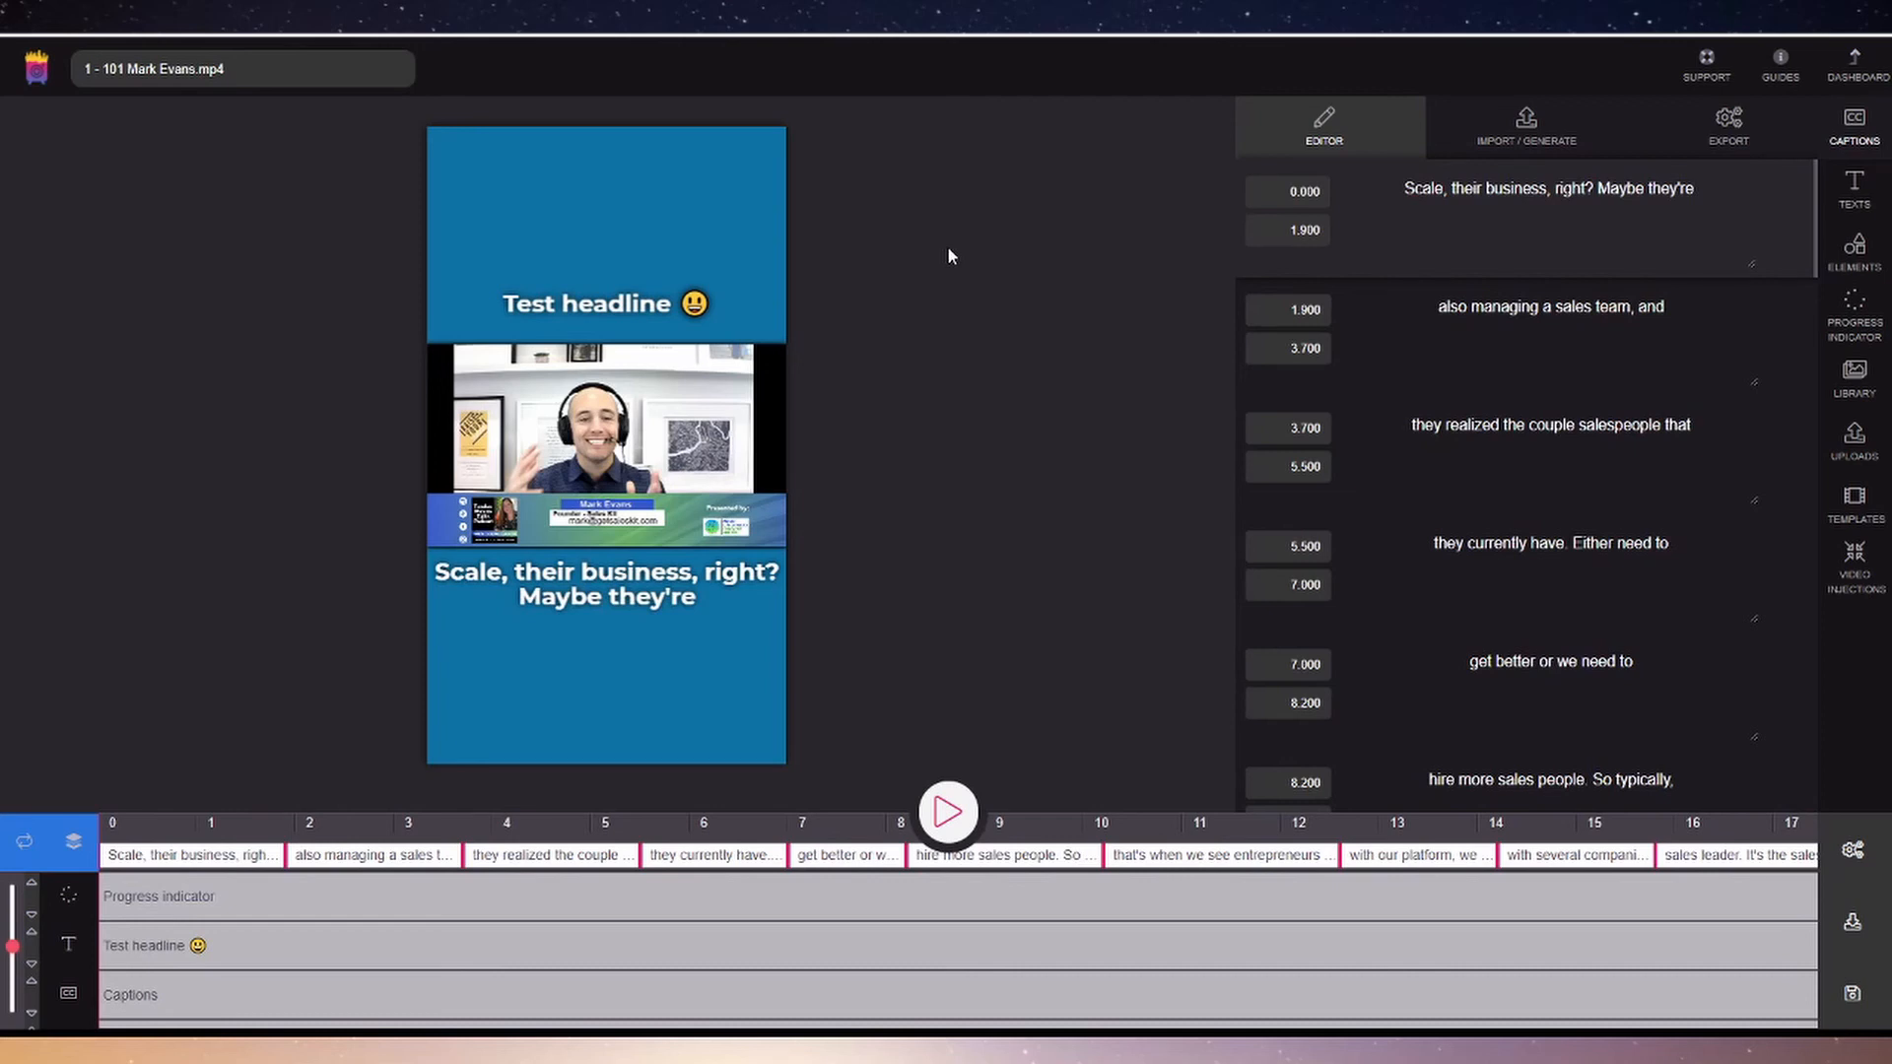
pyautogui.click(589, 310)
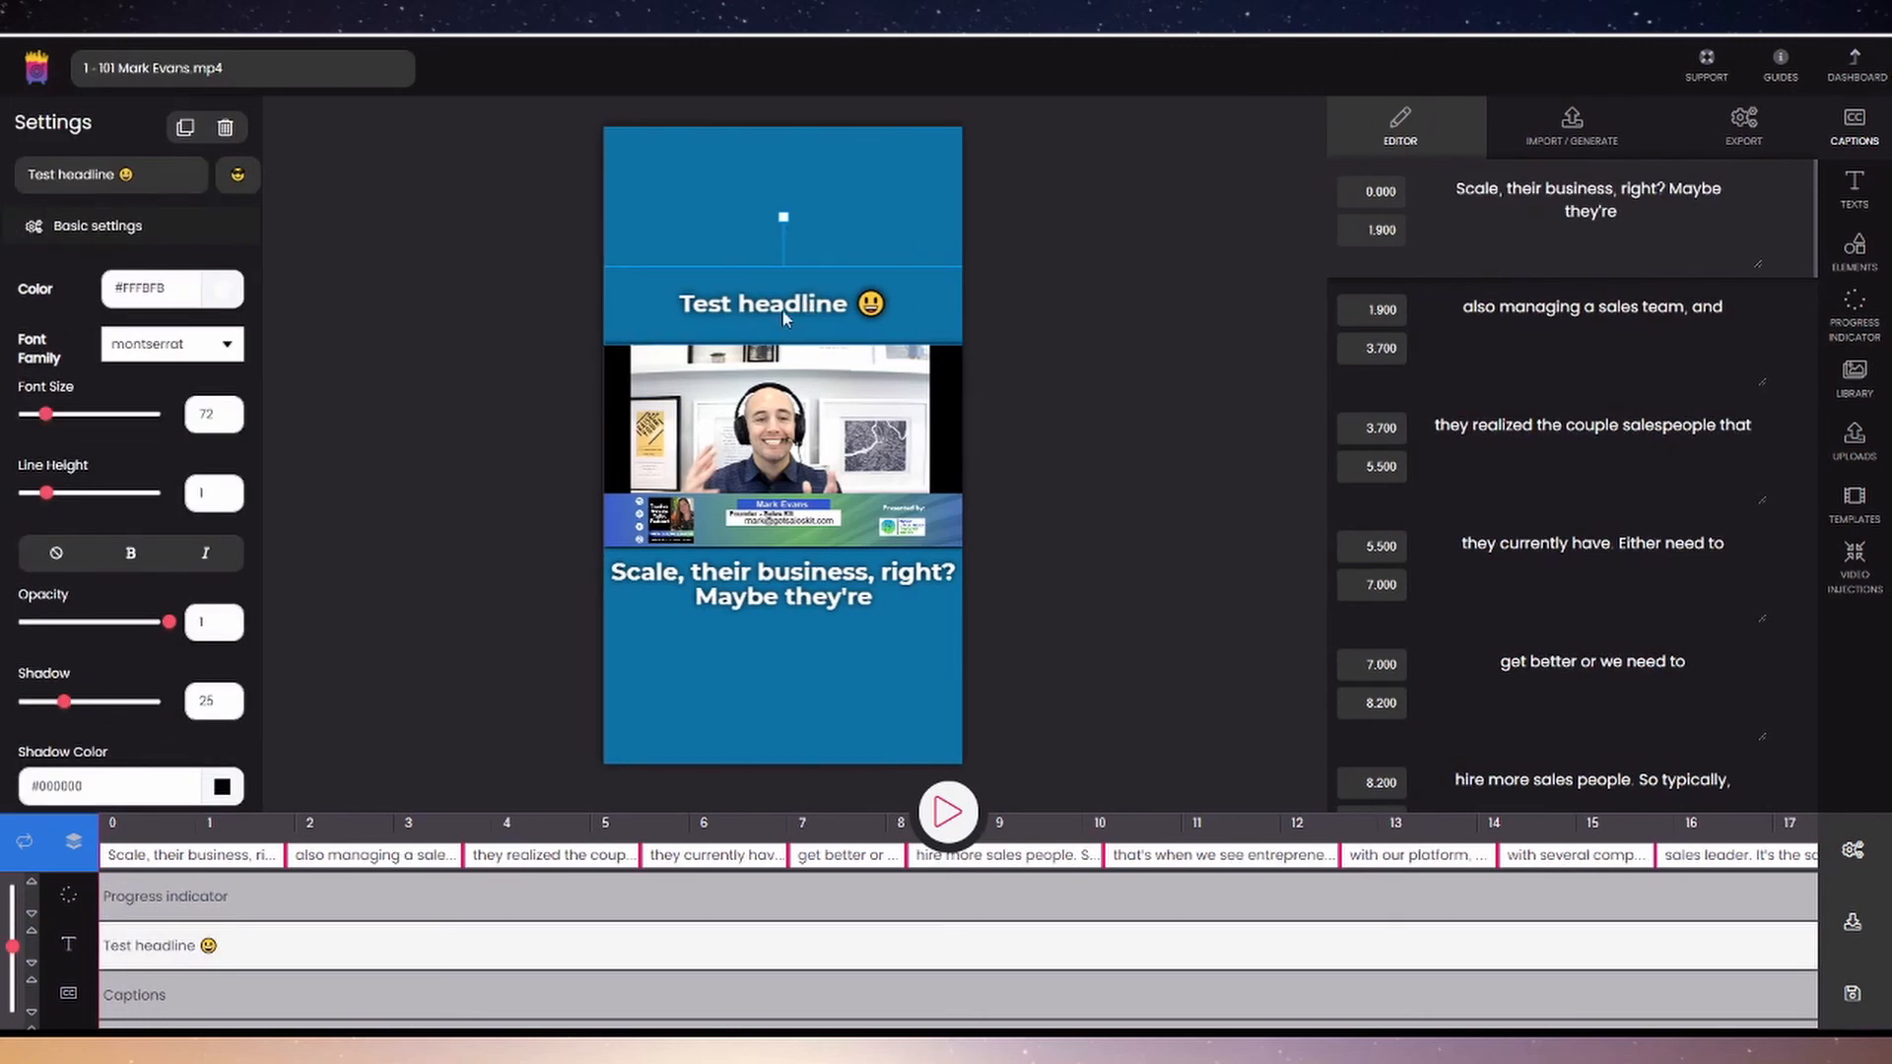
pyautogui.moveTo(814, 313); pyautogui.dragTo(808, 158)
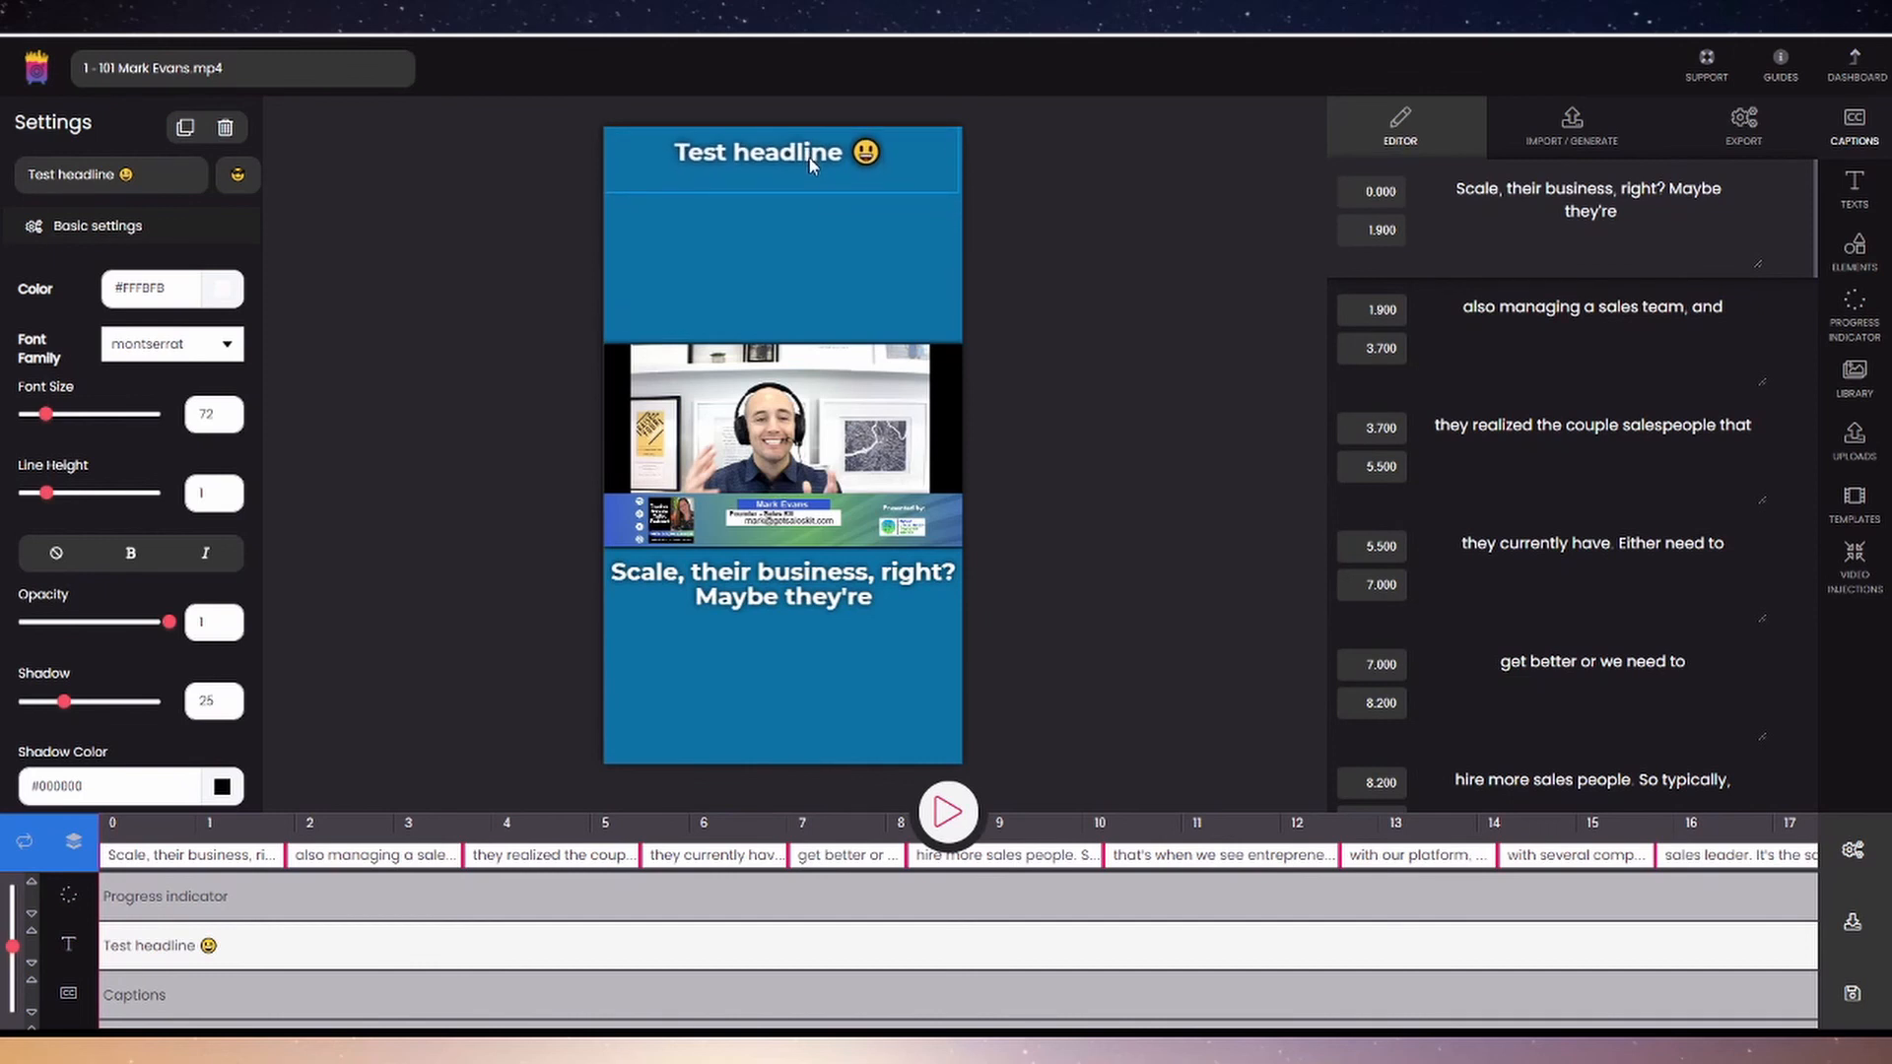
# Step: Set the main video's height to 720, unlock its aspect ratio and set its width to 1080
pyautogui.click(783, 504)
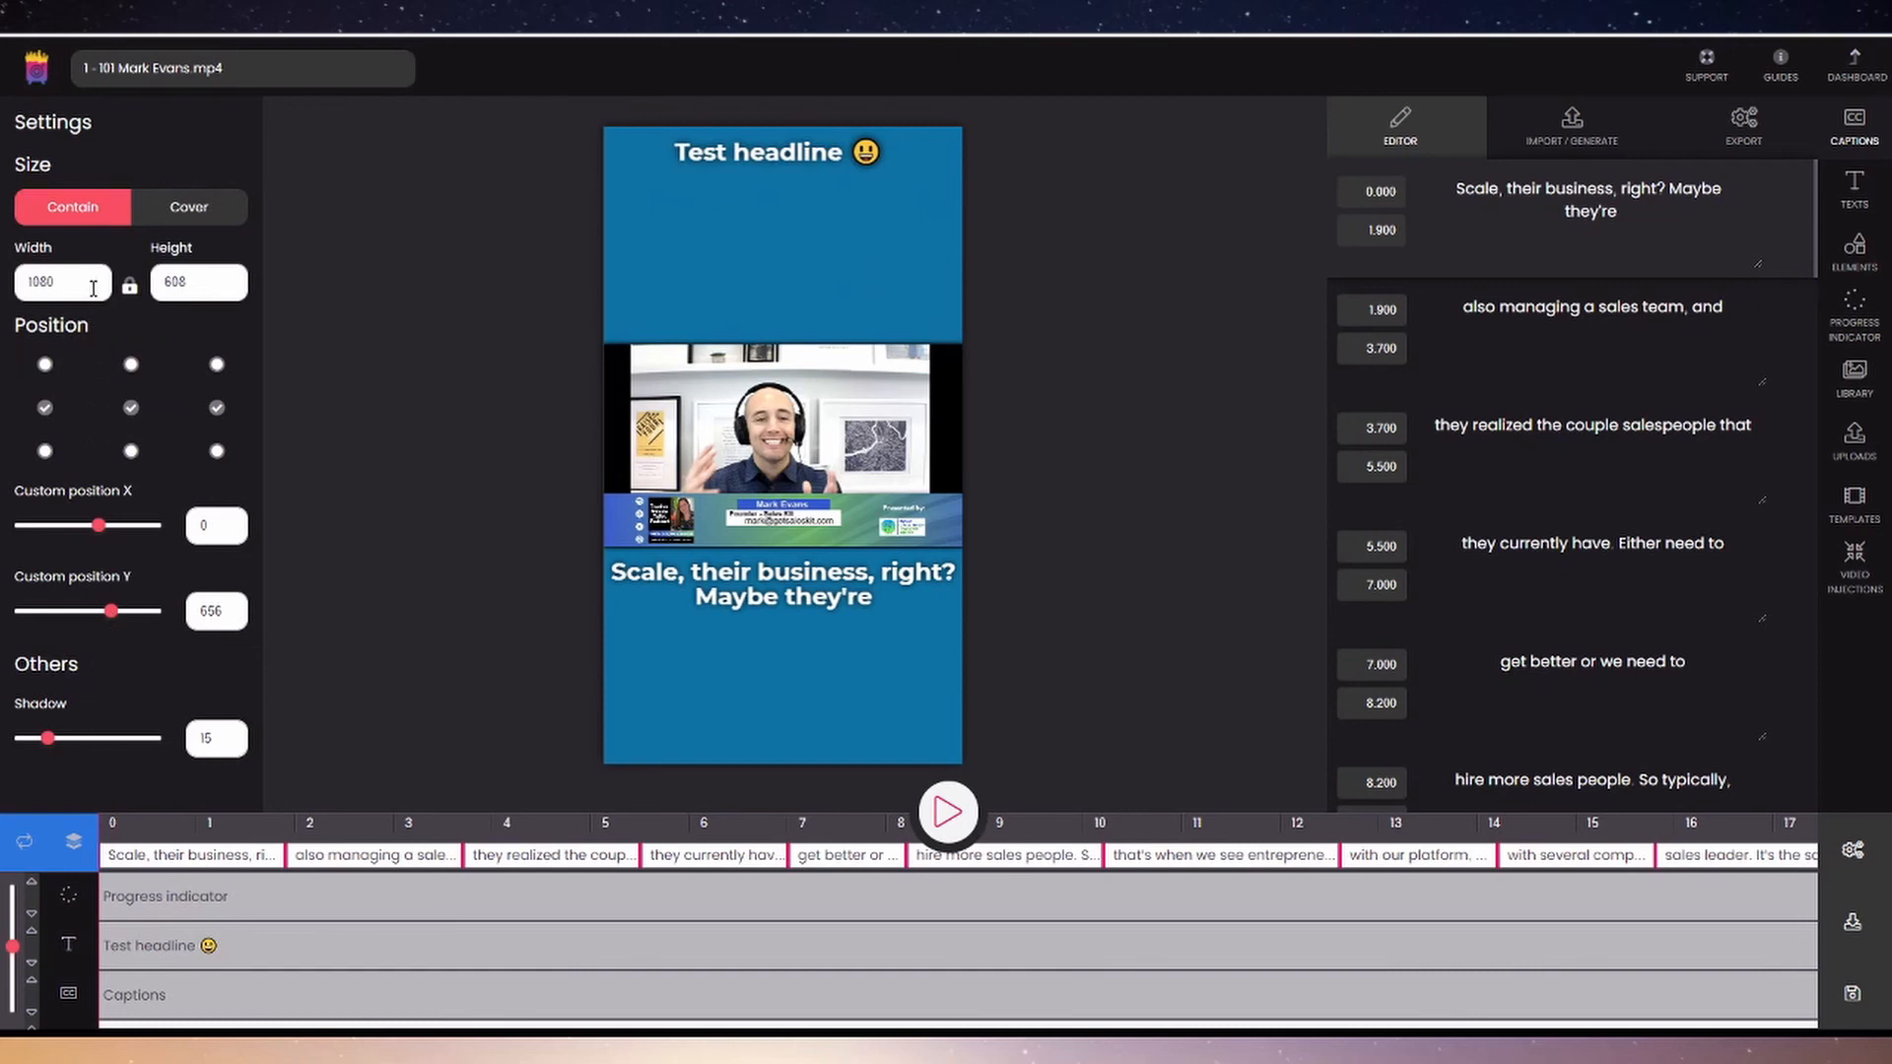
pyautogui.moveTo(192, 283); pyautogui.dragTo(146, 287)
pyautogui.write('720')
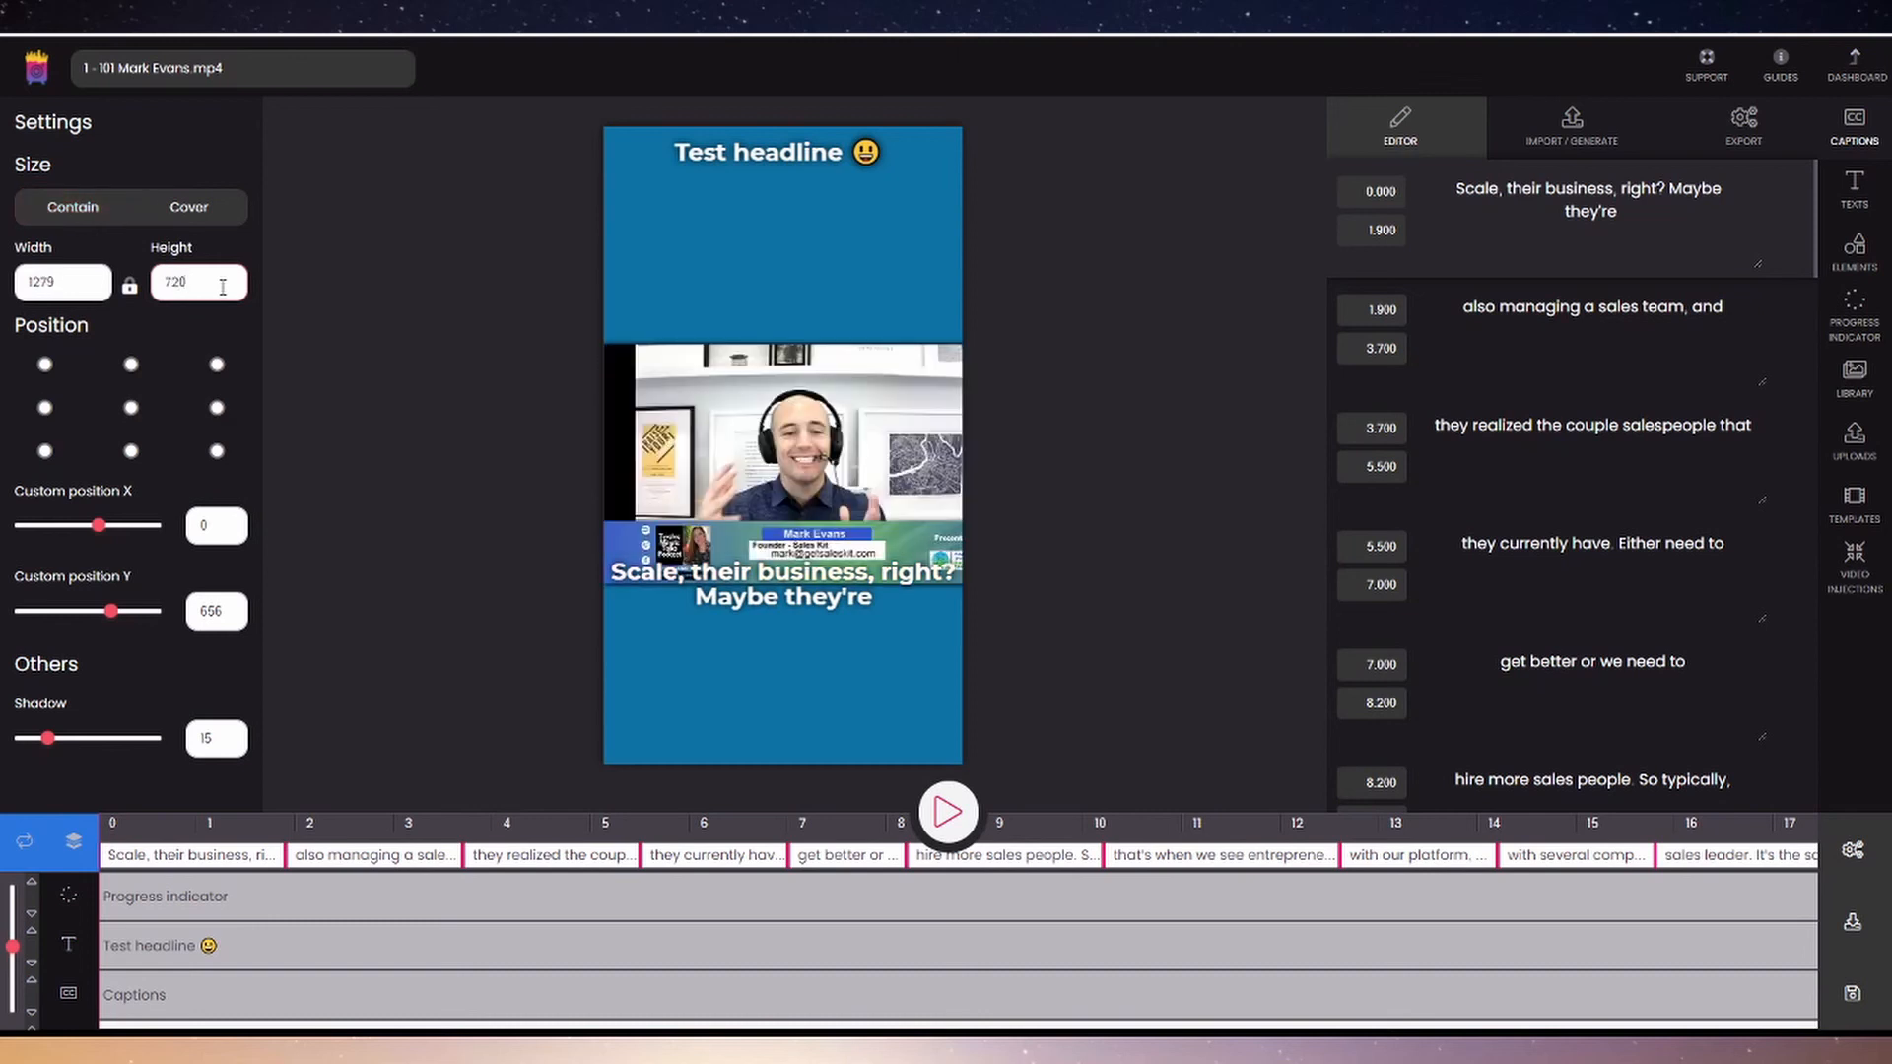
pyautogui.moveTo(185, 284); pyautogui.dragTo(158, 285)
pyautogui.click(129, 286)
pyautogui.moveTo(99, 285); pyautogui.dragTo(3, 296)
pyautogui.write('1')
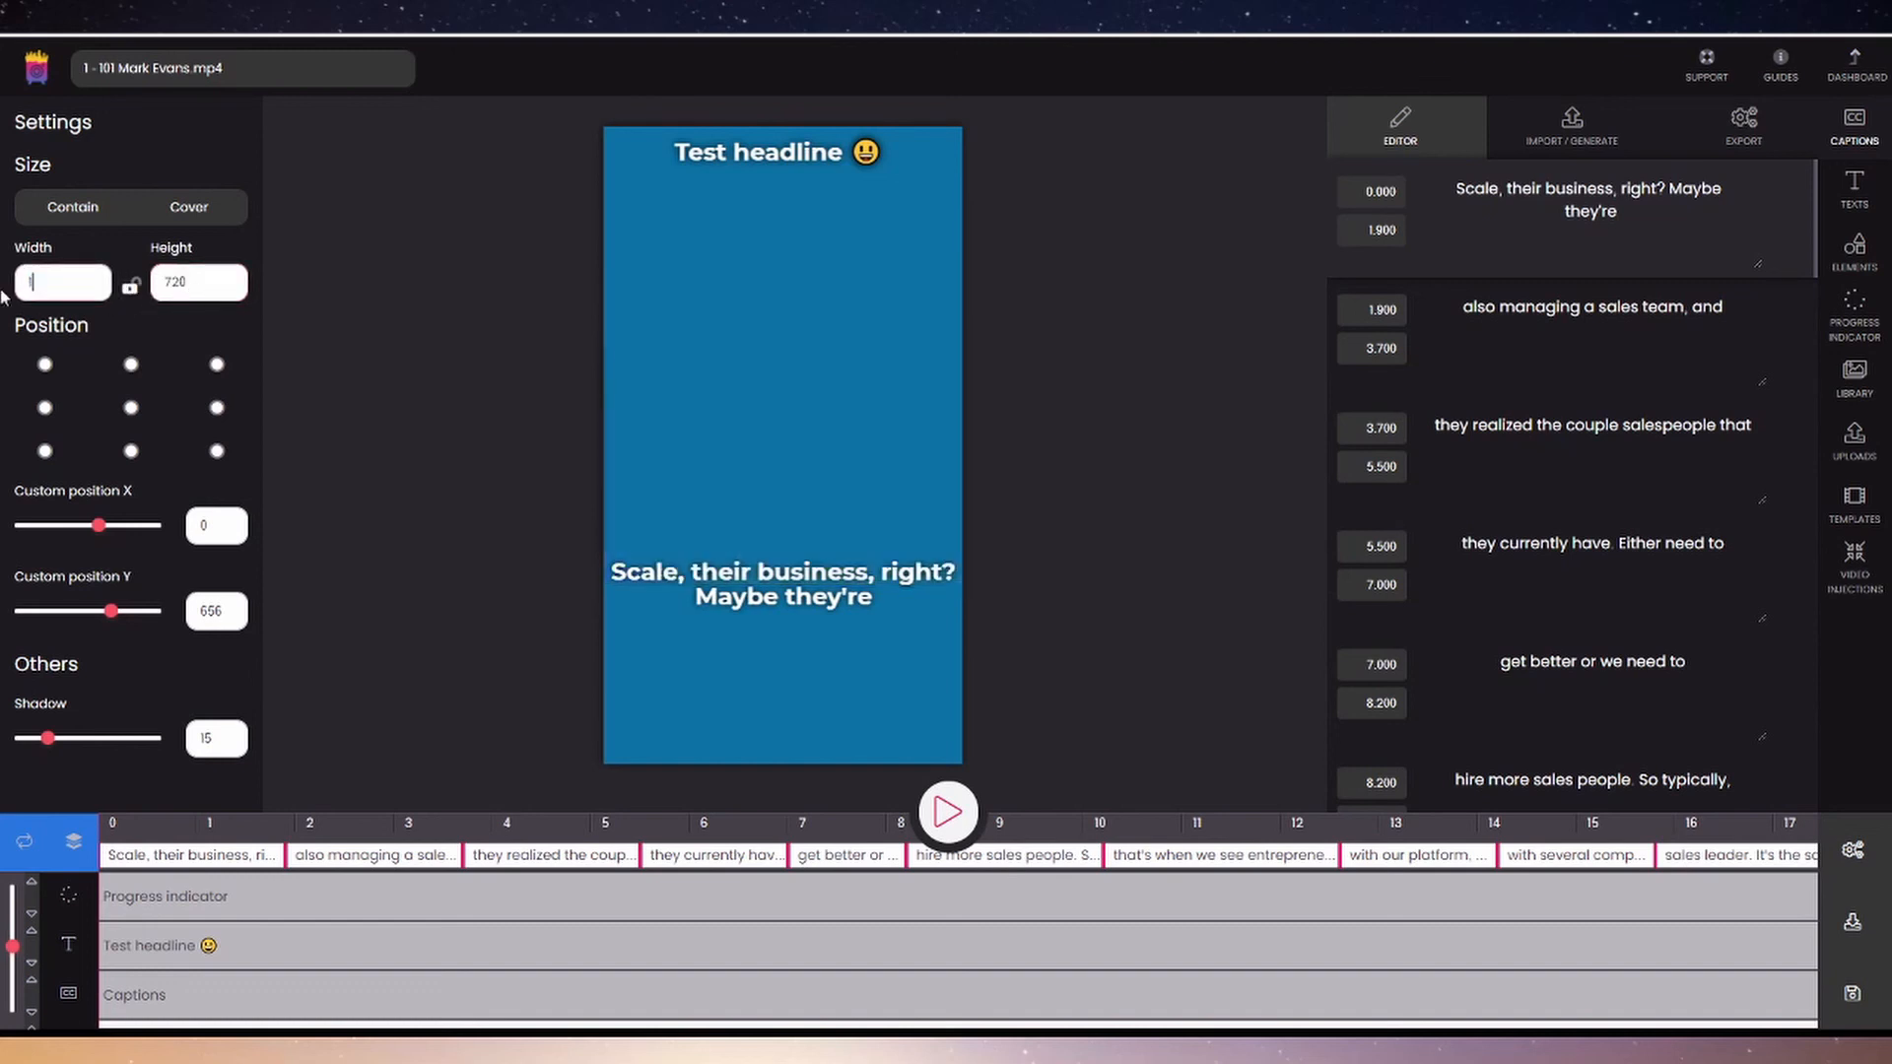
pyautogui.write('080')
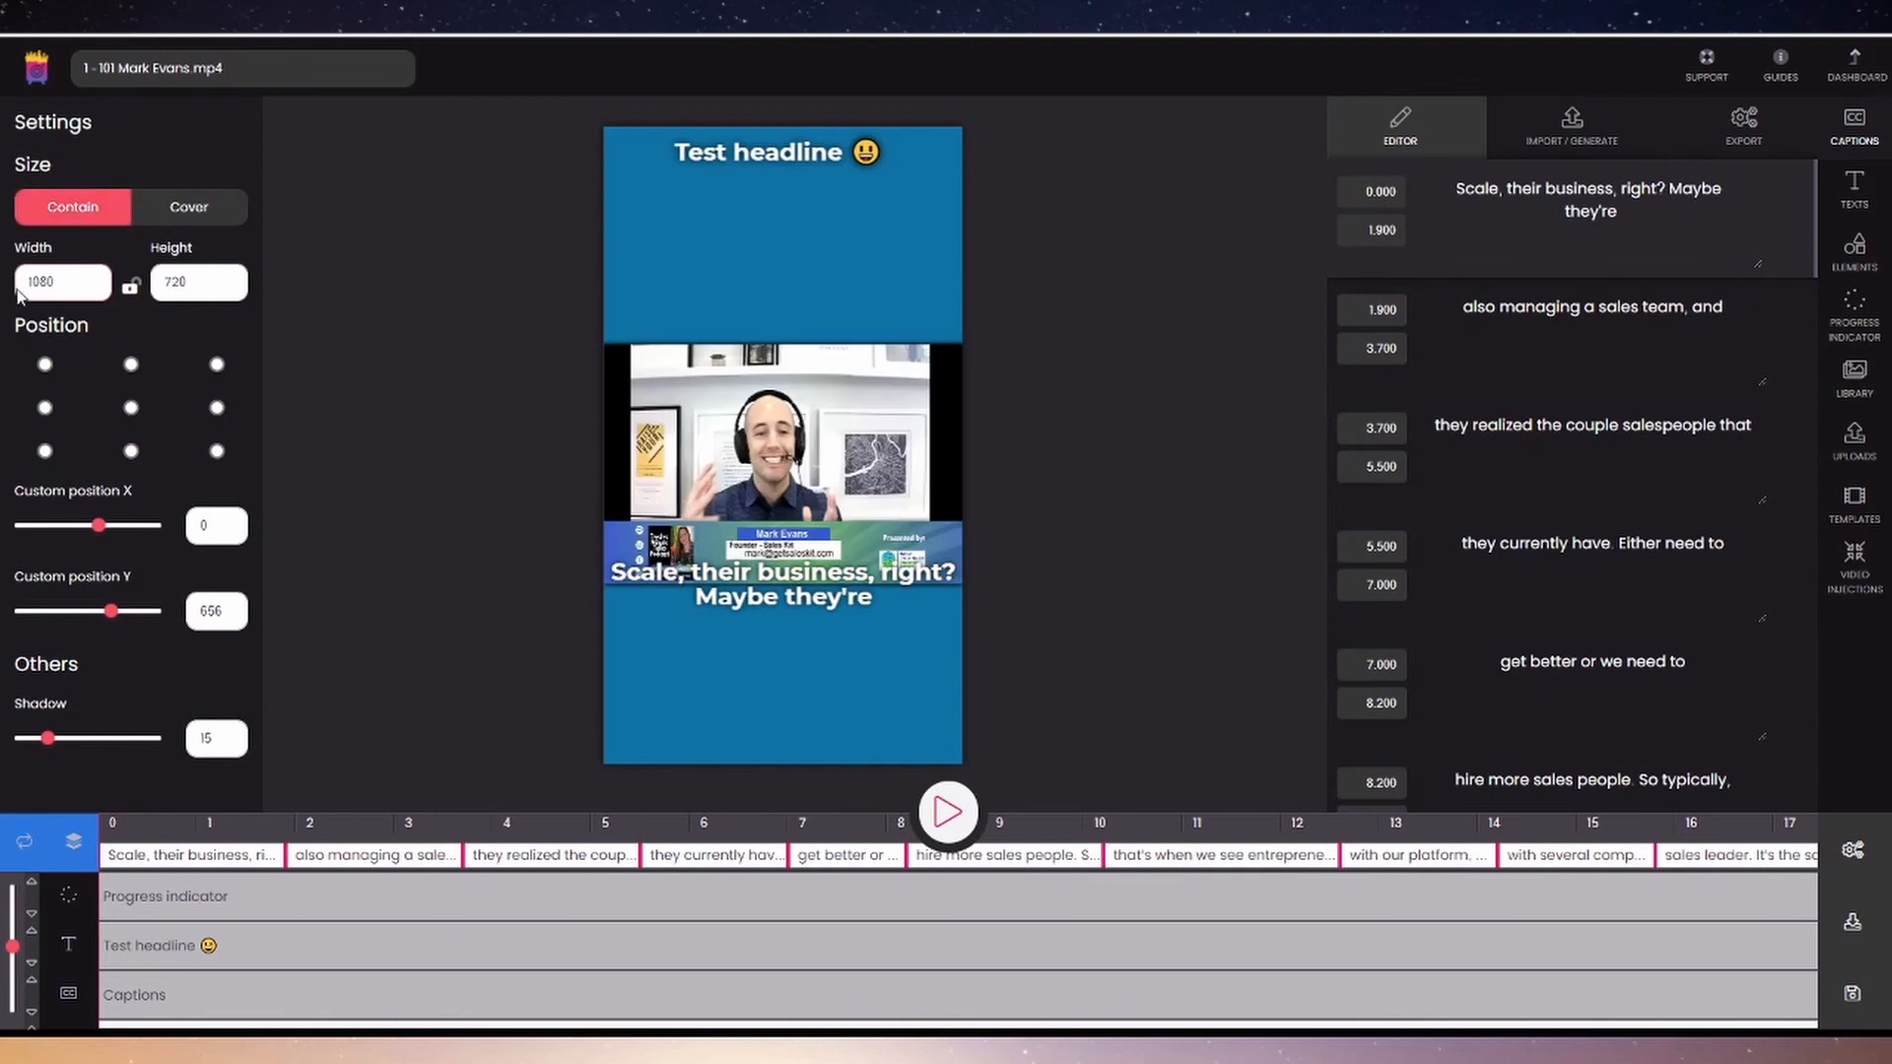
# Step: Try main video heights of 920 and 1280, and settle on a height of 1000
pyautogui.moveTo(195, 282); pyautogui.dragTo(242, 294)
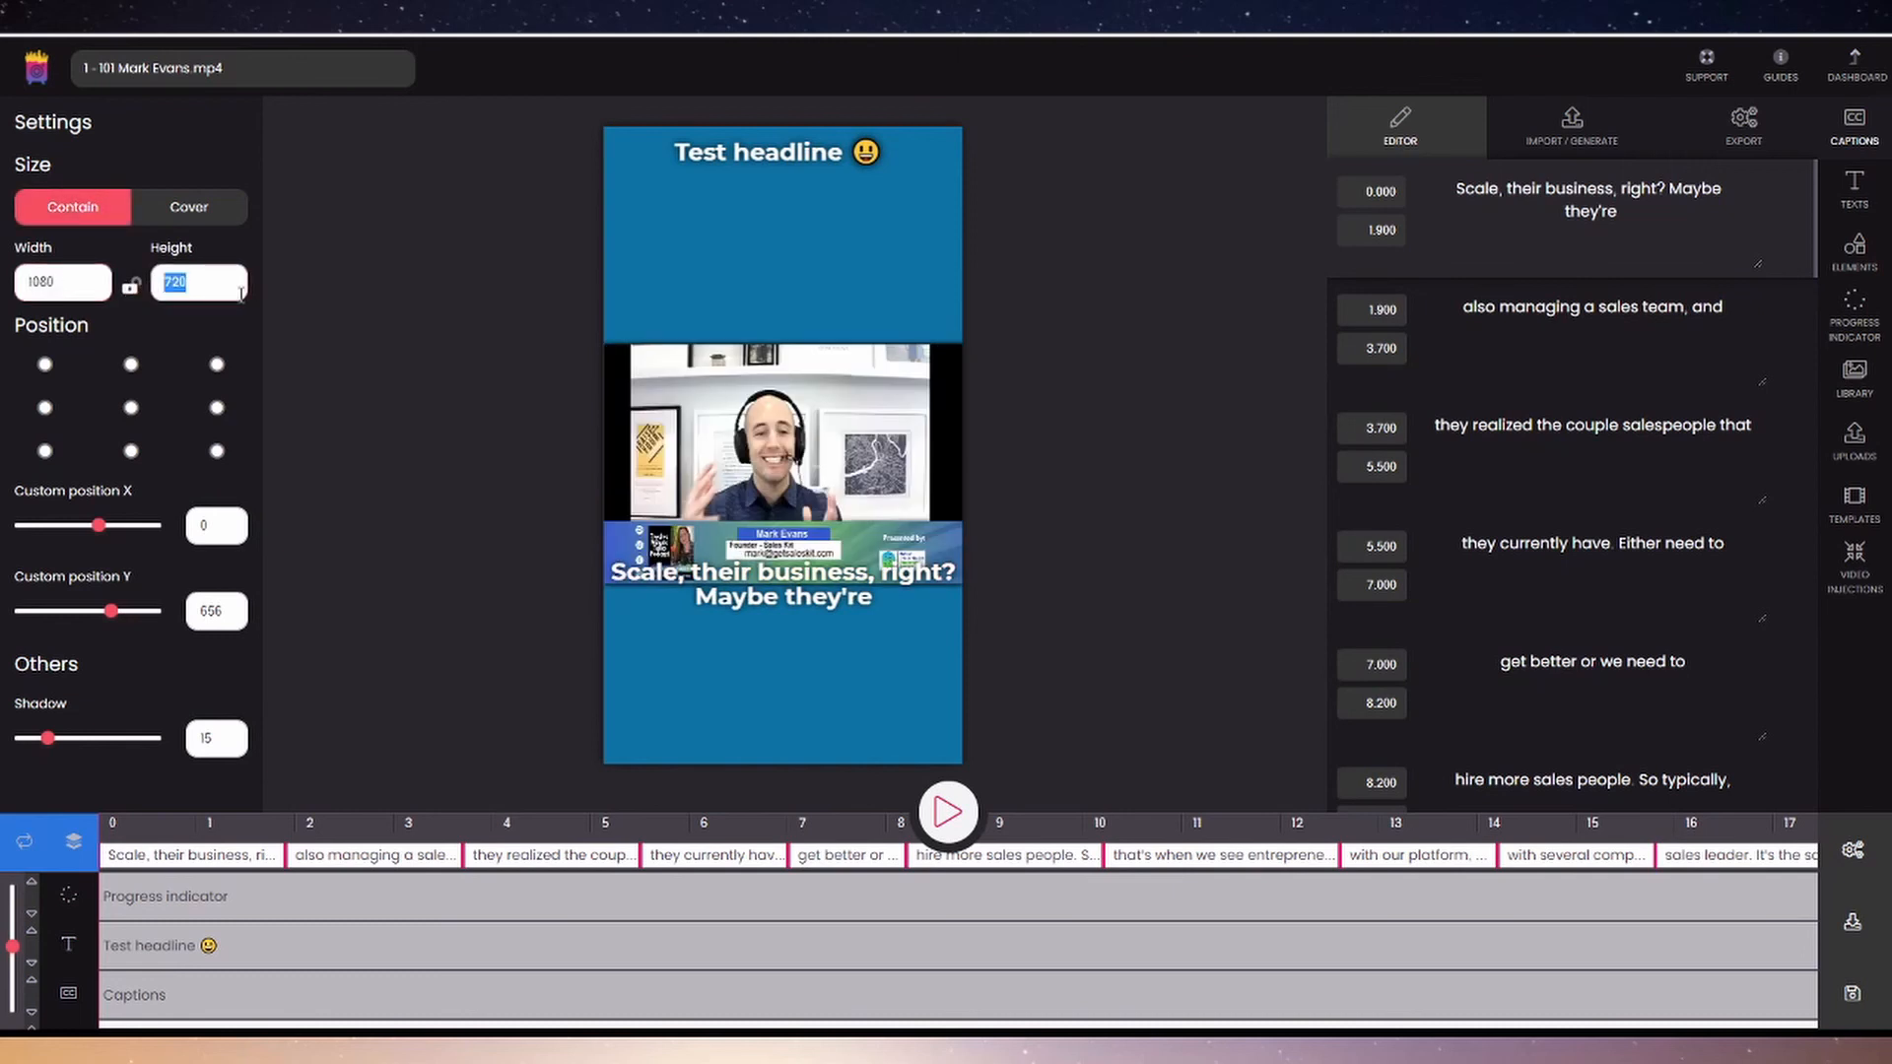
pyautogui.write('920')
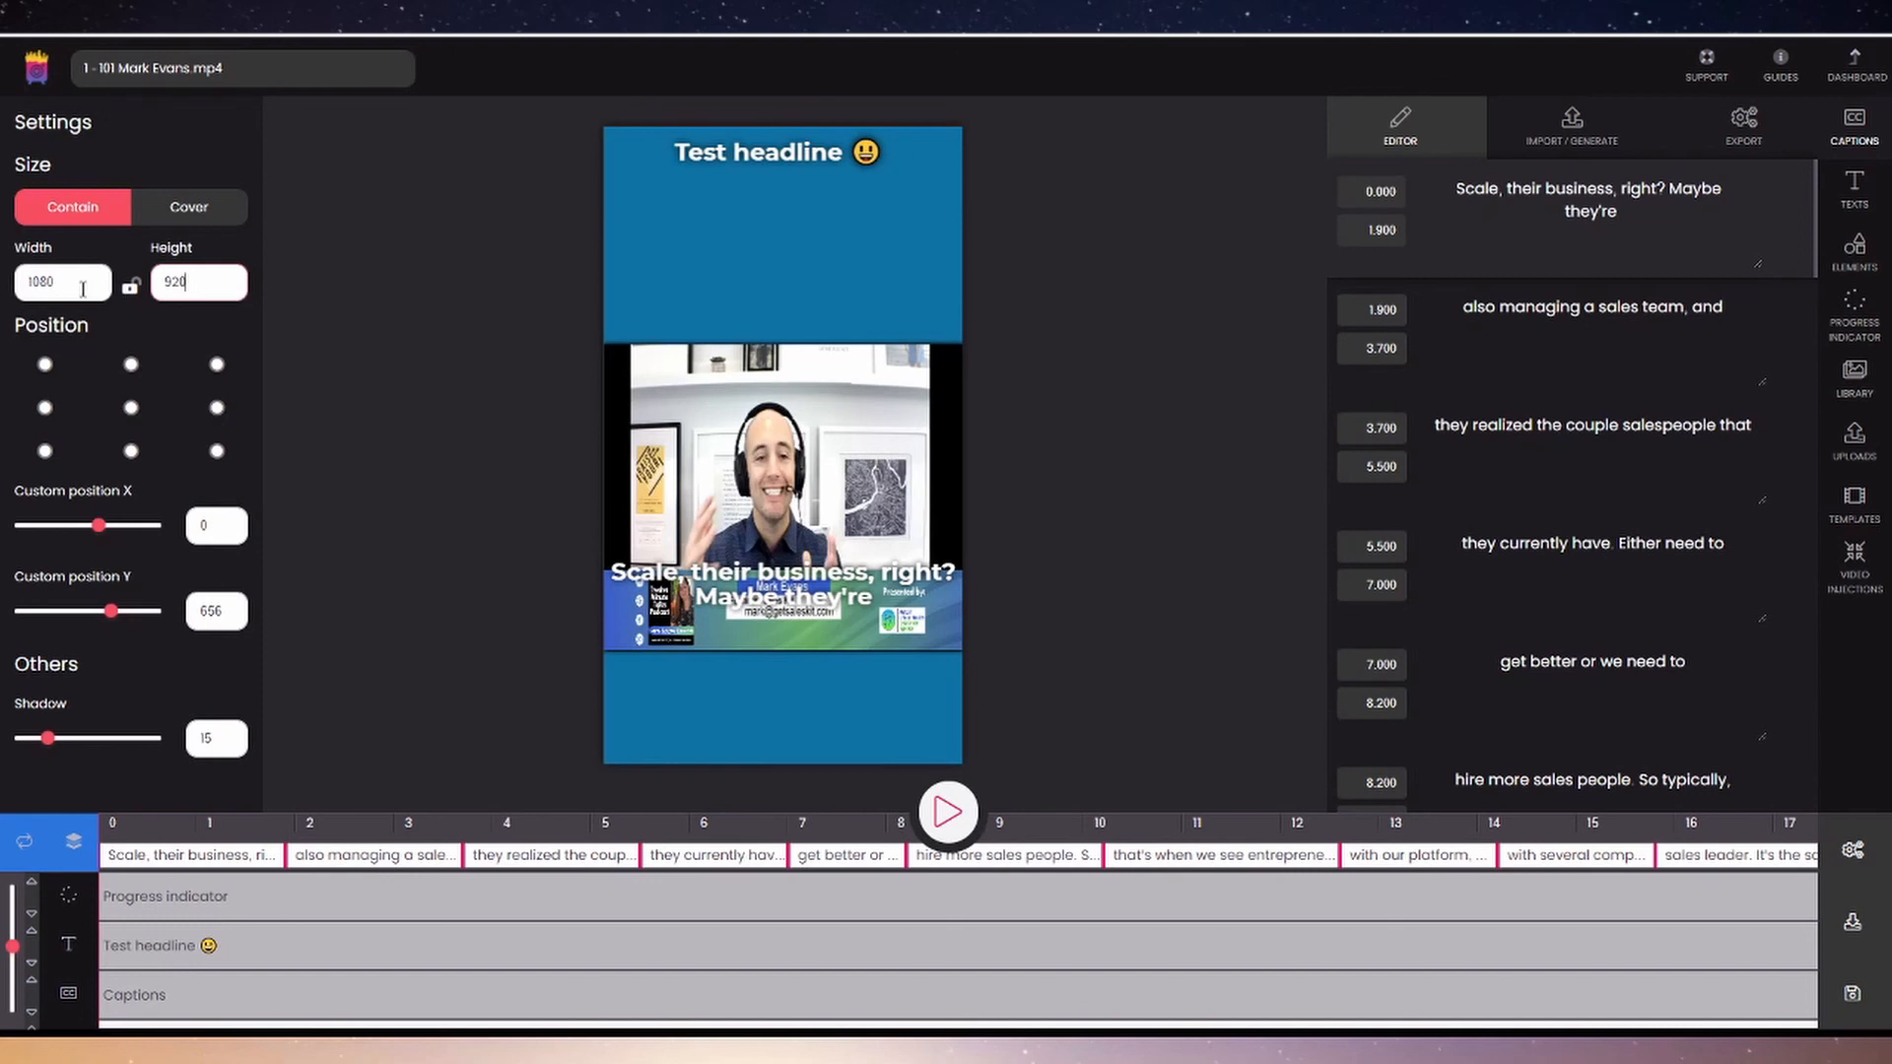
pyautogui.moveTo(193, 286); pyautogui.dragTo(166, 283)
pyautogui.write('1280')
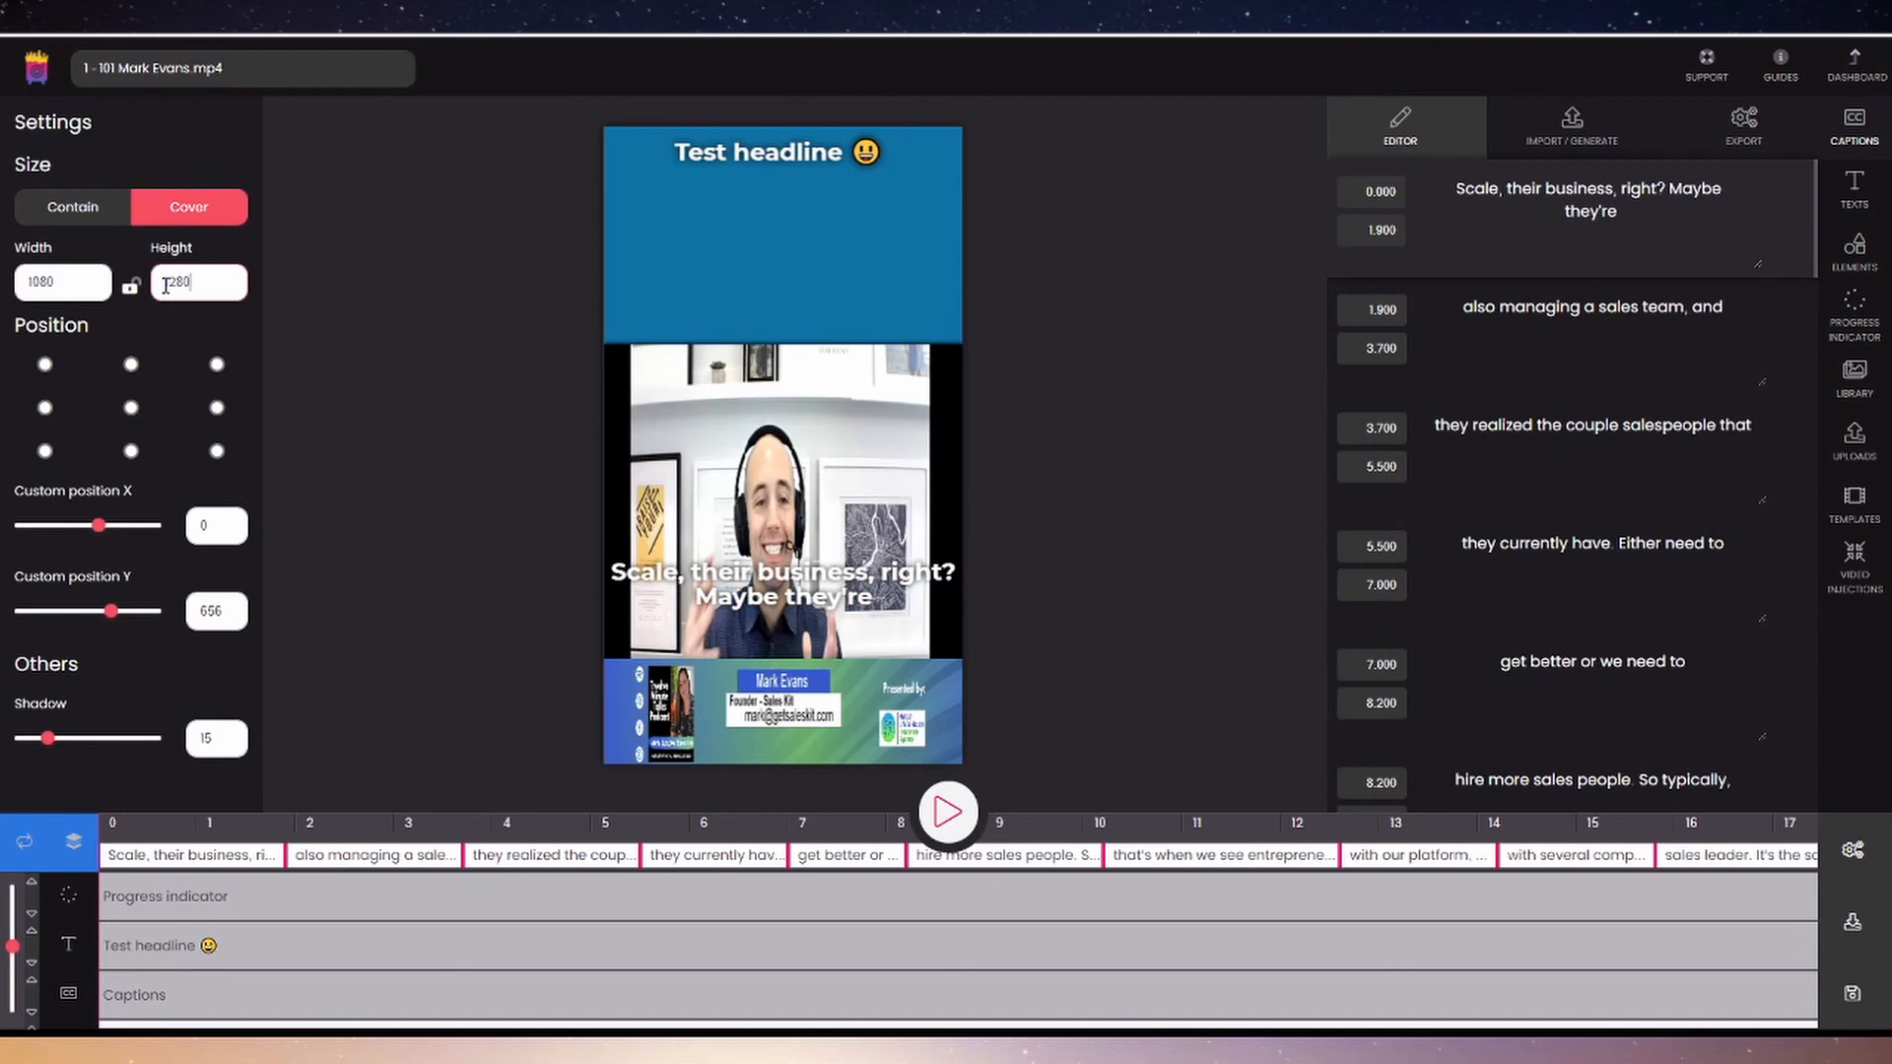
pyautogui.press('BackSpace')
pyautogui.press('BackSpace')
pyautogui.press('BackSpace')
pyautogui.press('BackSpace')
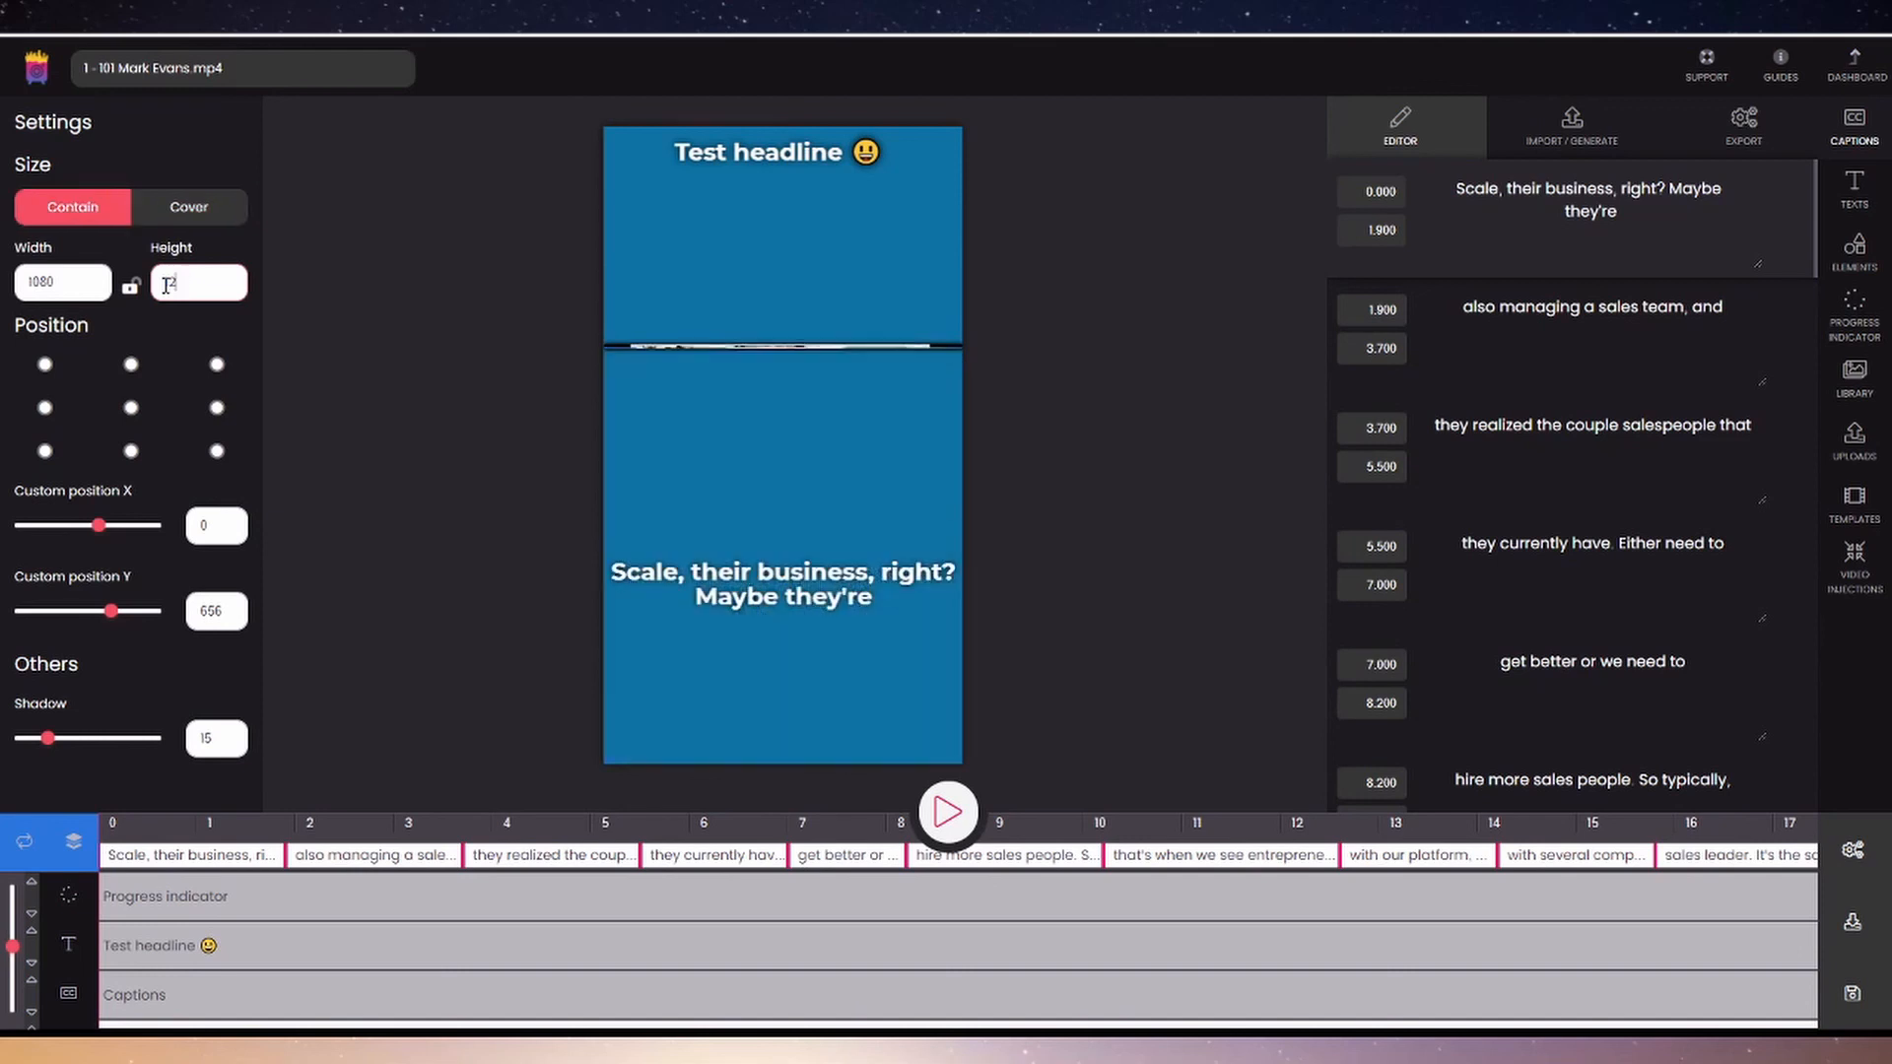
pyautogui.write('1000')
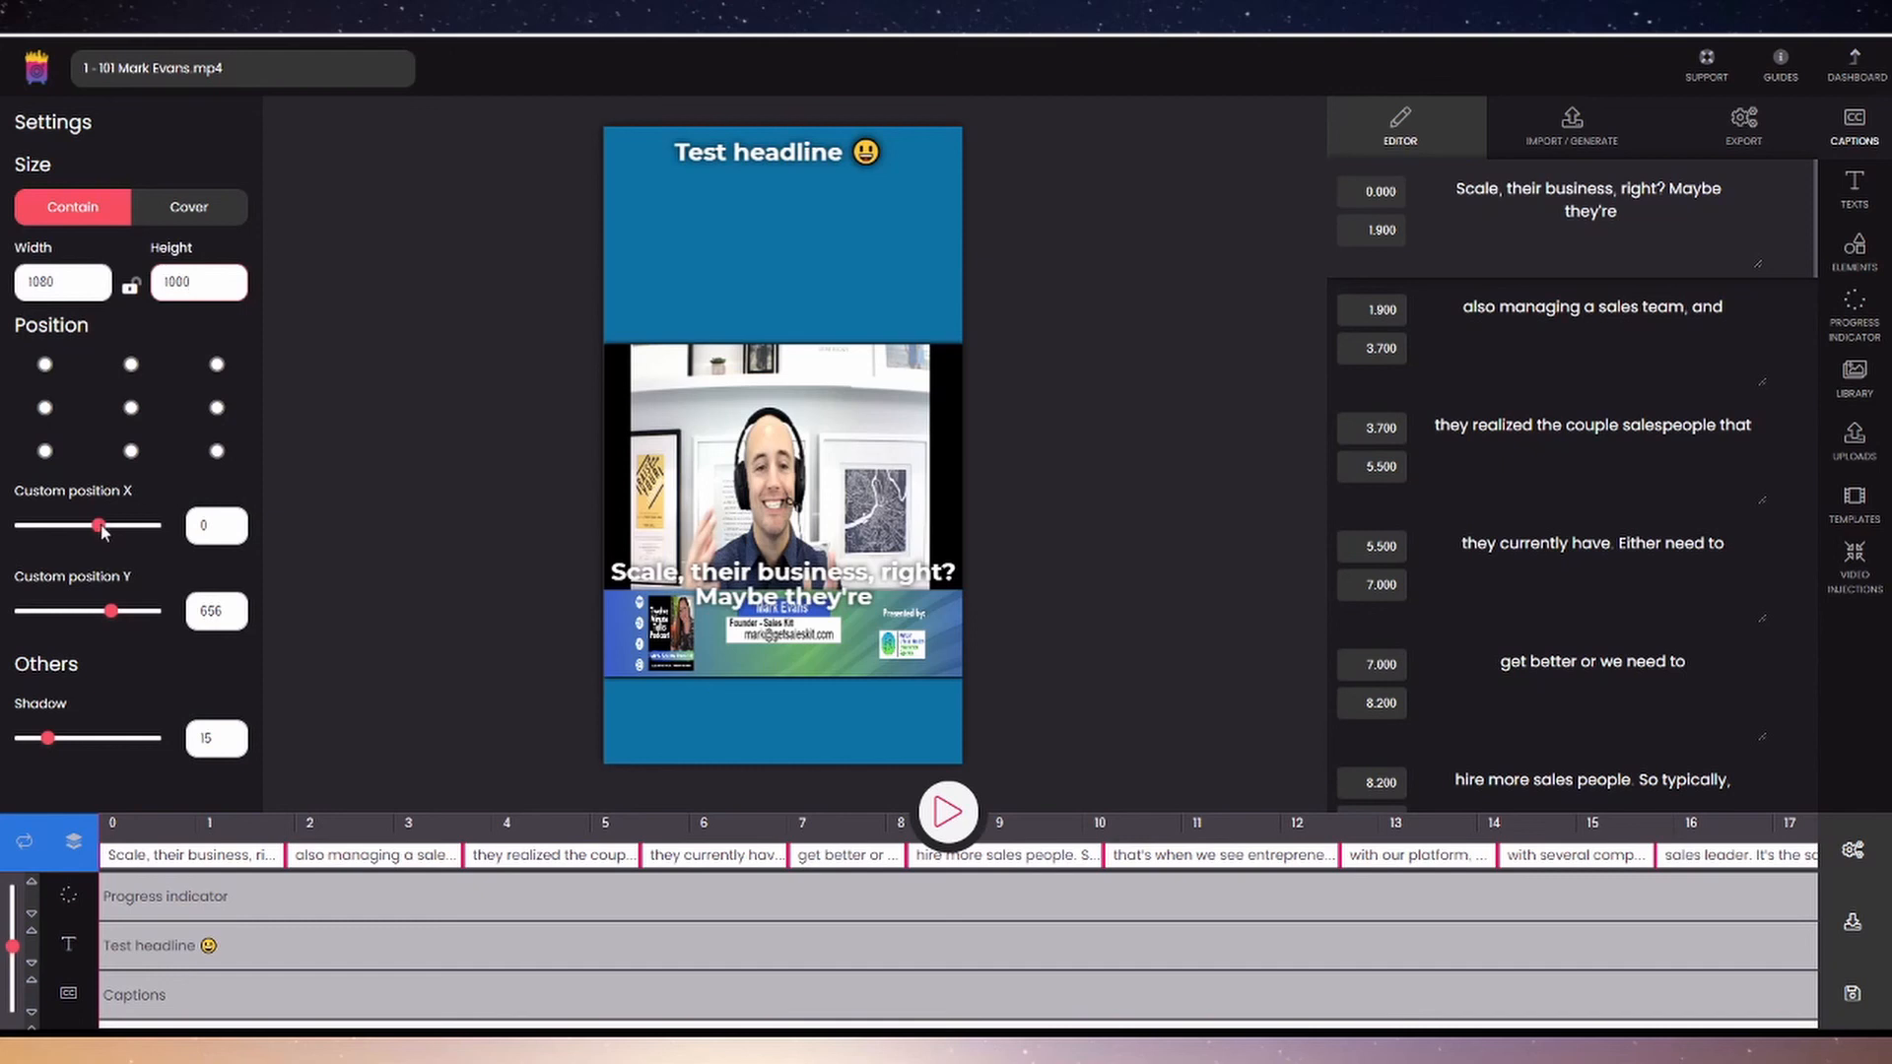
# Step: Try shifting the main video horizontally, and set its custom X position back to 0
pyautogui.moveTo(98, 525); pyautogui.dragTo(85, 530)
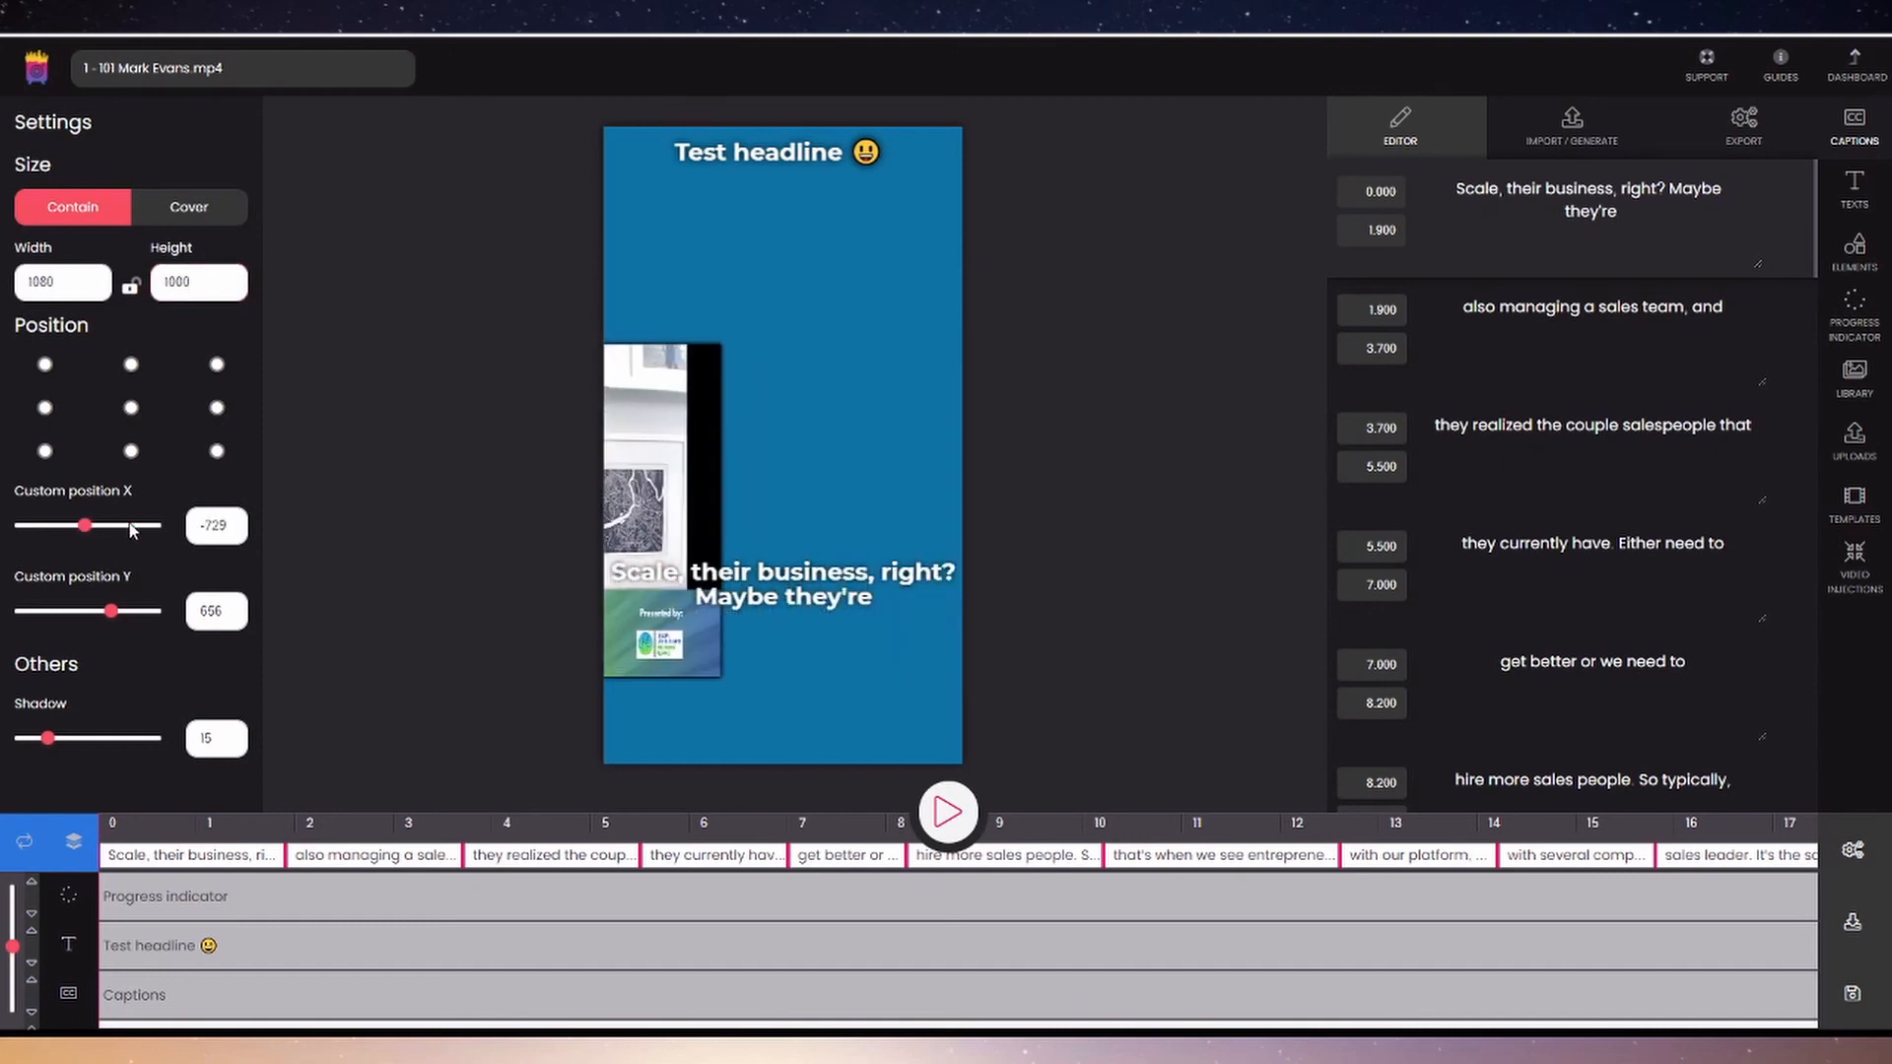
pyautogui.tripleClick(227, 524)
pyautogui.write('0')
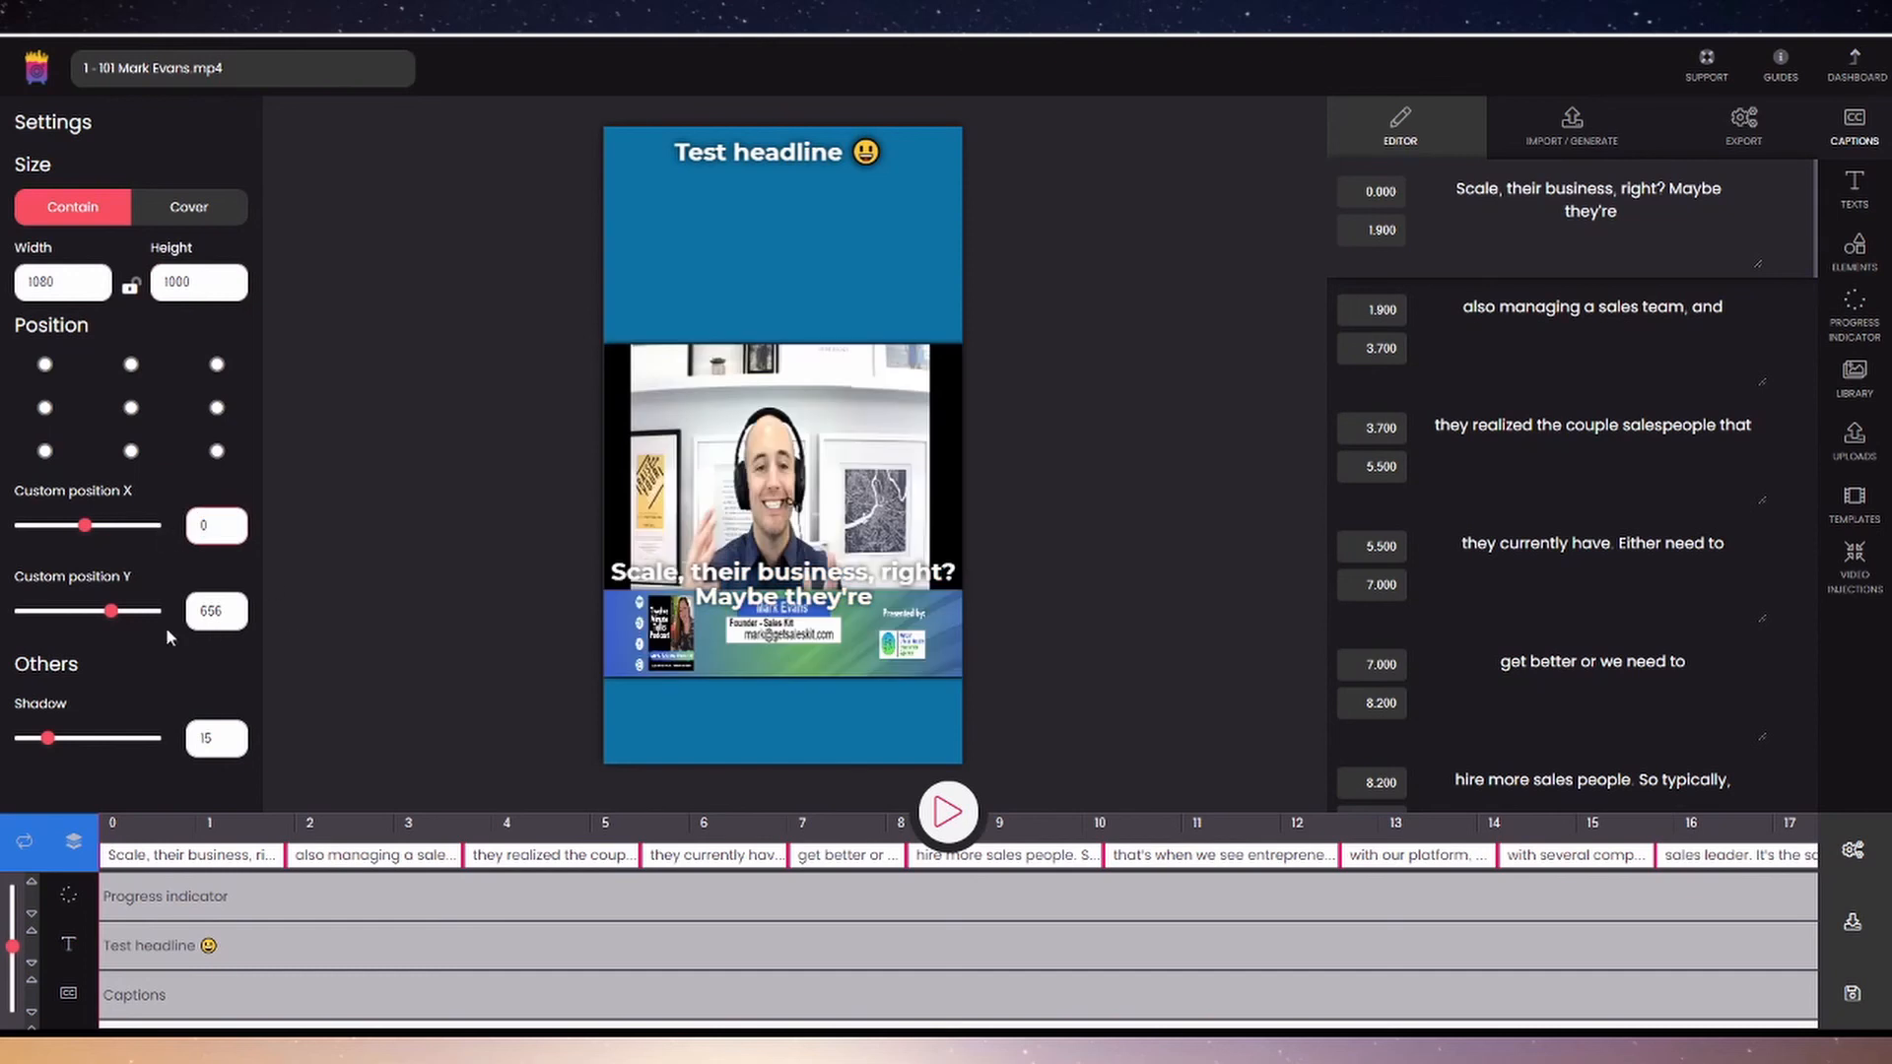
# Step: Raise the main video to a custom Y position of 396 and place the captions centred in the blue area beneath it
pyautogui.moveTo(111, 612); pyautogui.dragTo(104, 615)
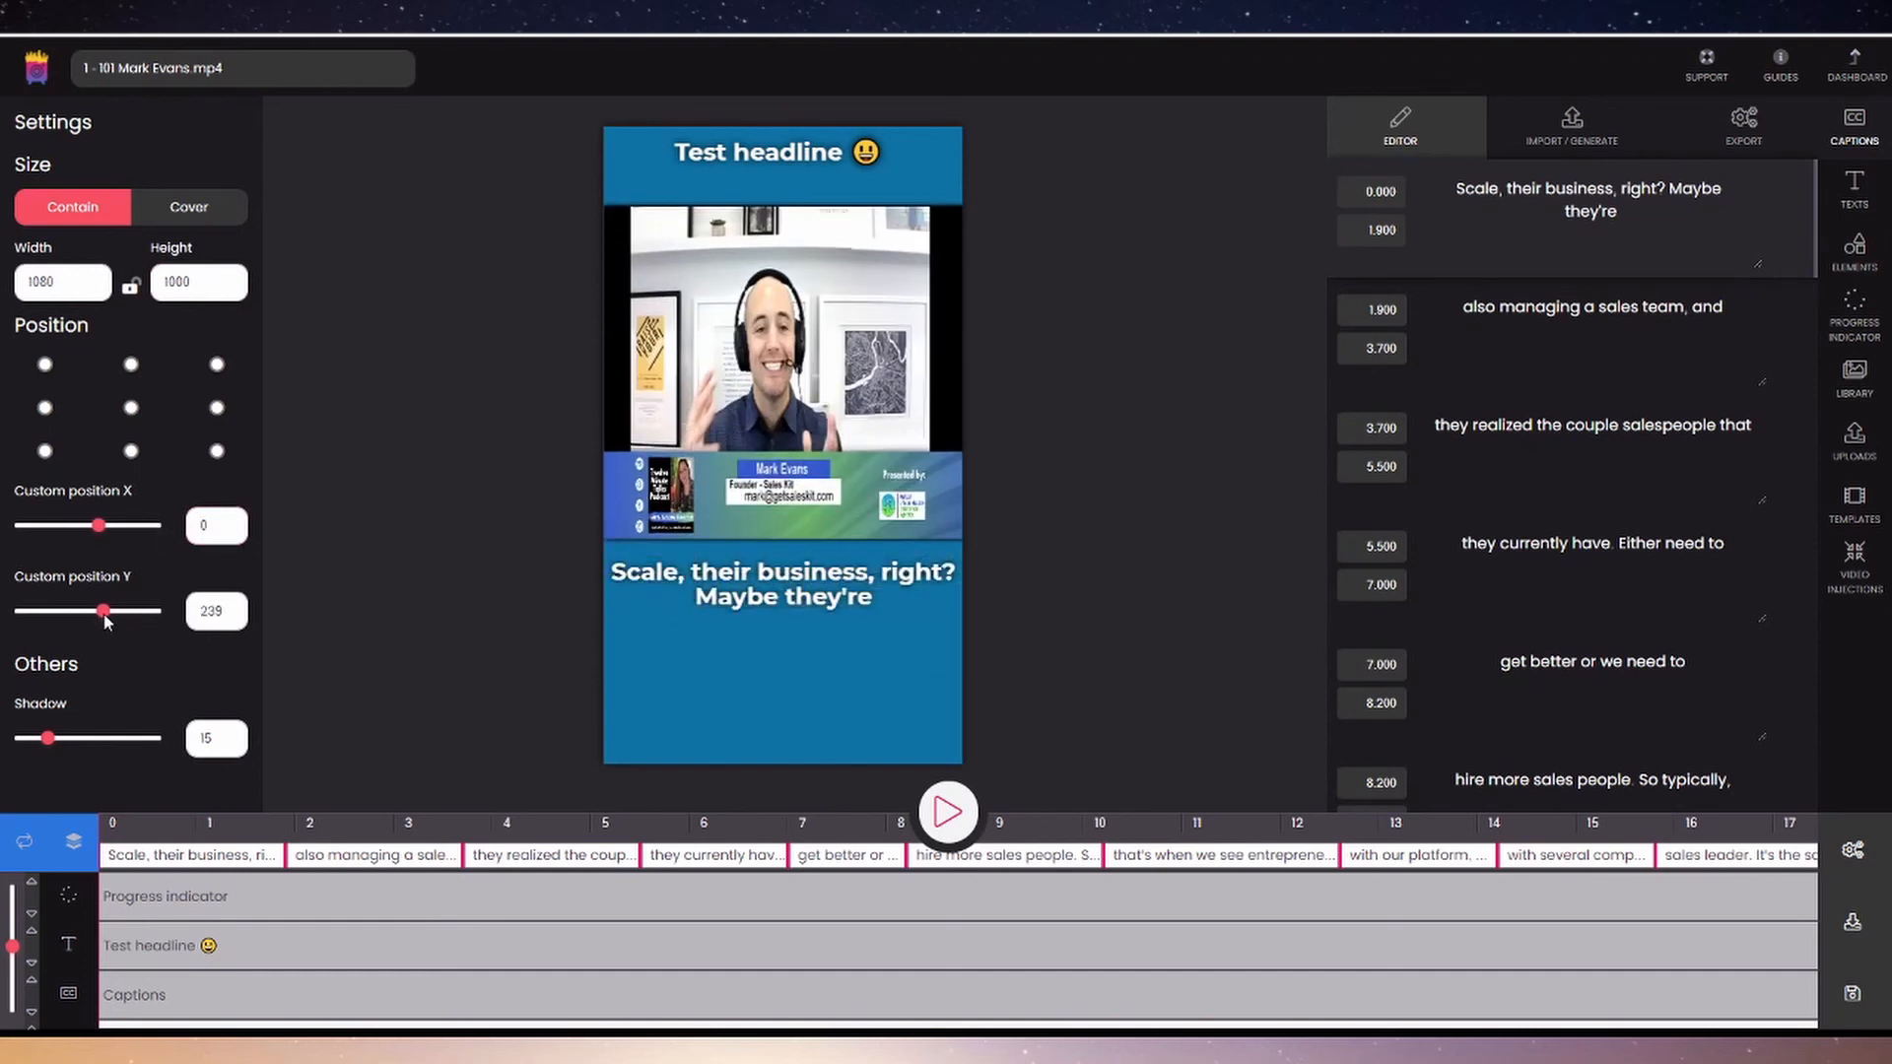
pyautogui.moveTo(105, 615); pyautogui.dragTo(108, 616)
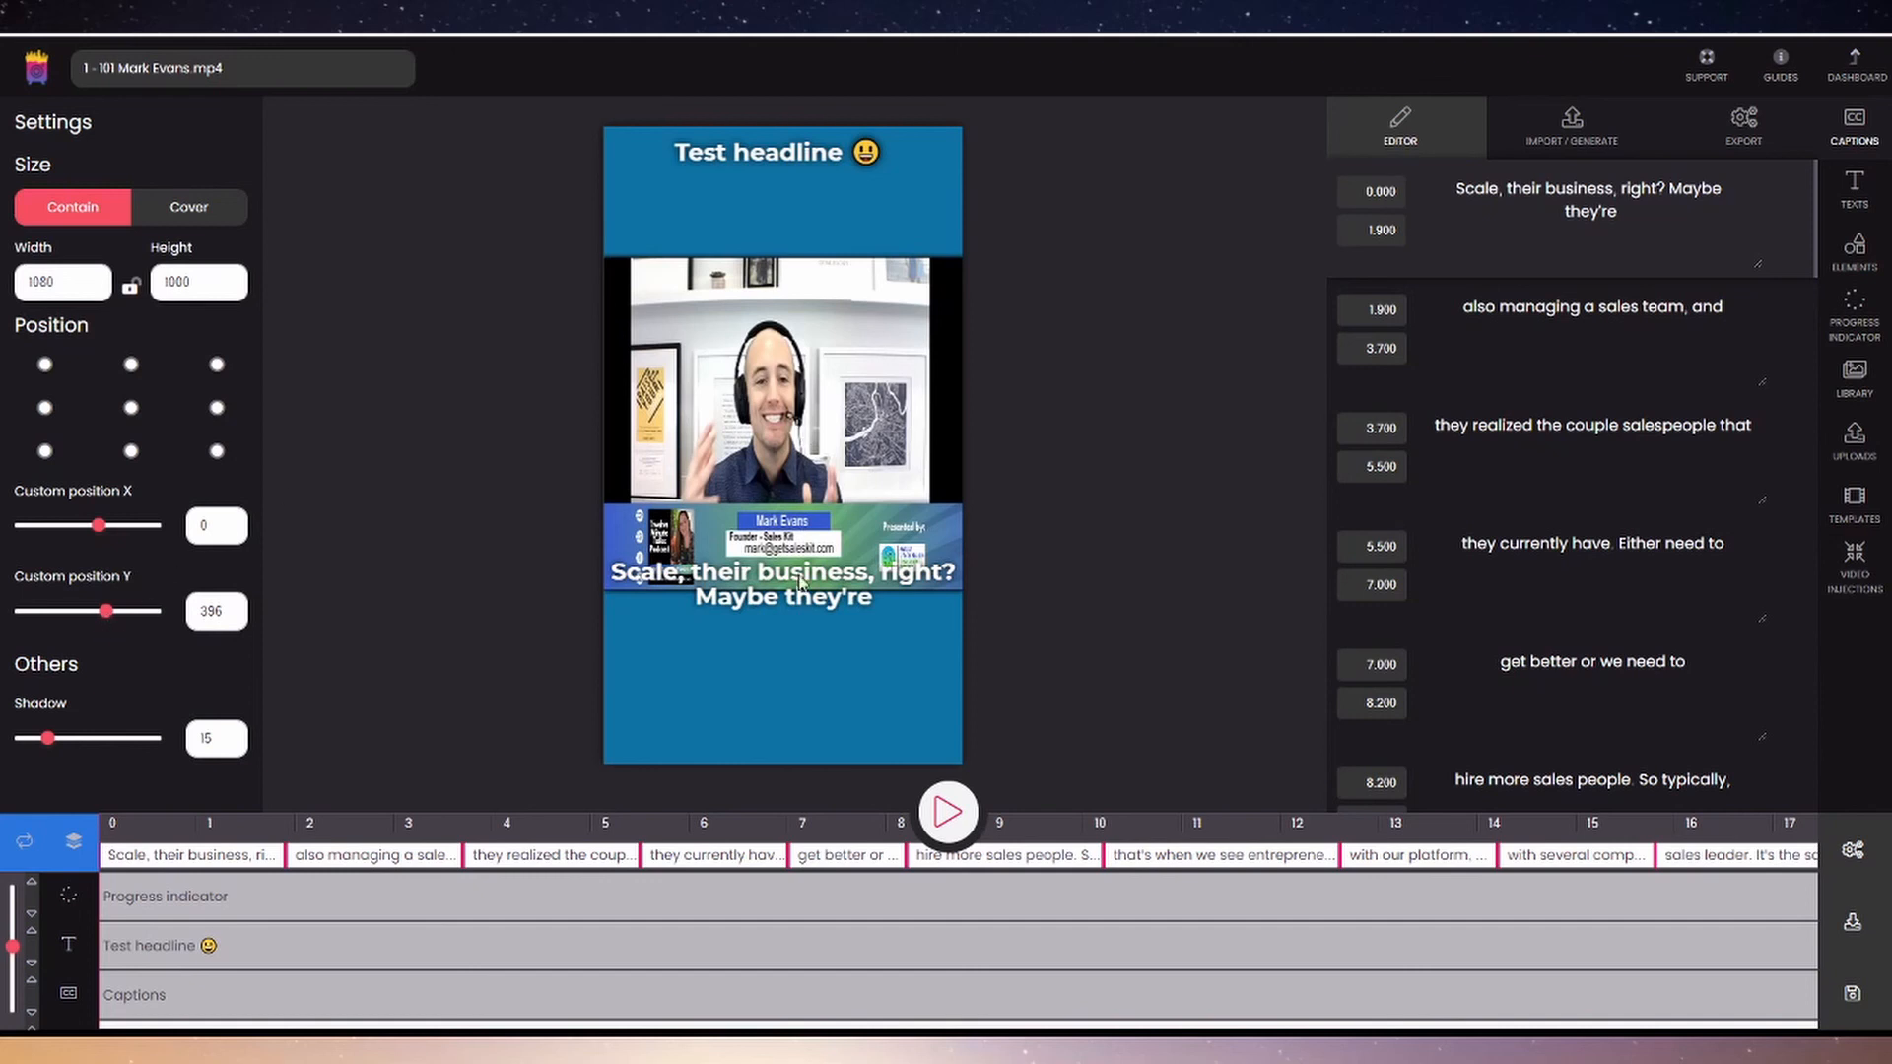
pyautogui.moveTo(792, 597); pyautogui.dragTo(798, 669)
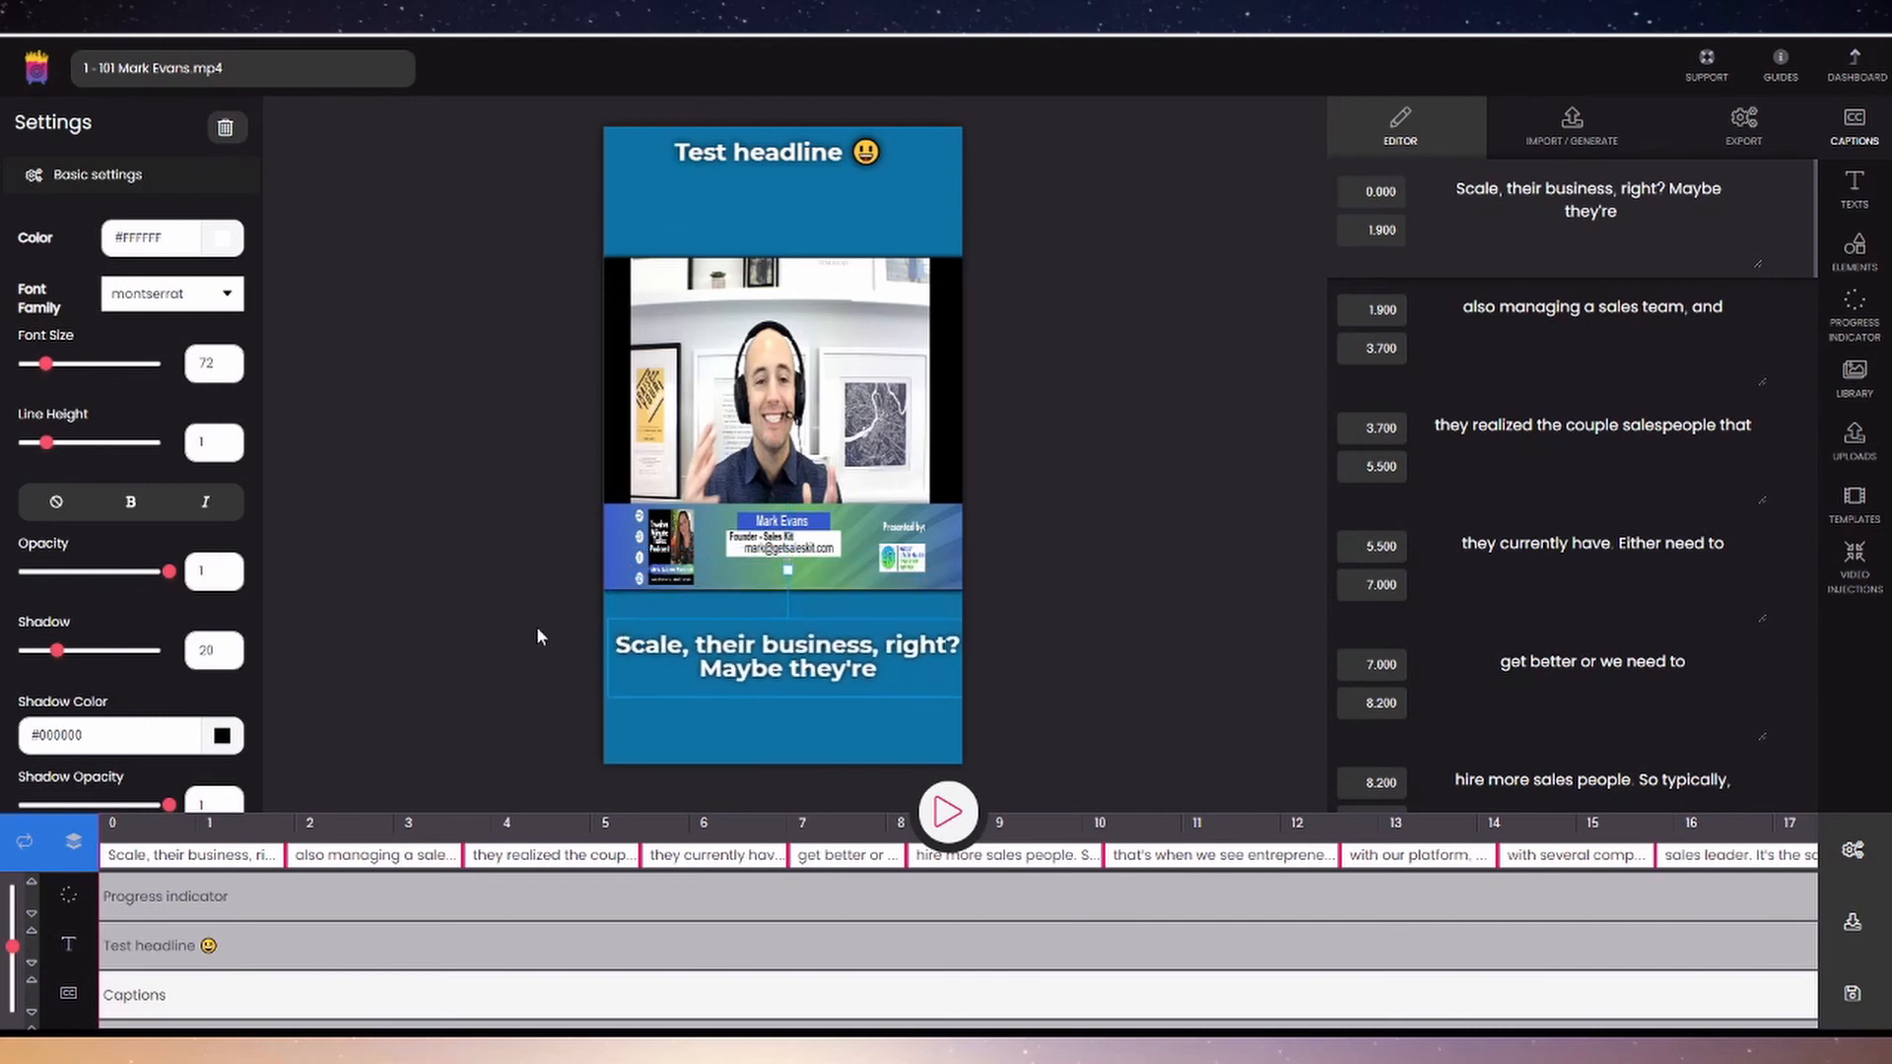
pyautogui.moveTo(730, 644); pyautogui.dragTo(727, 646)
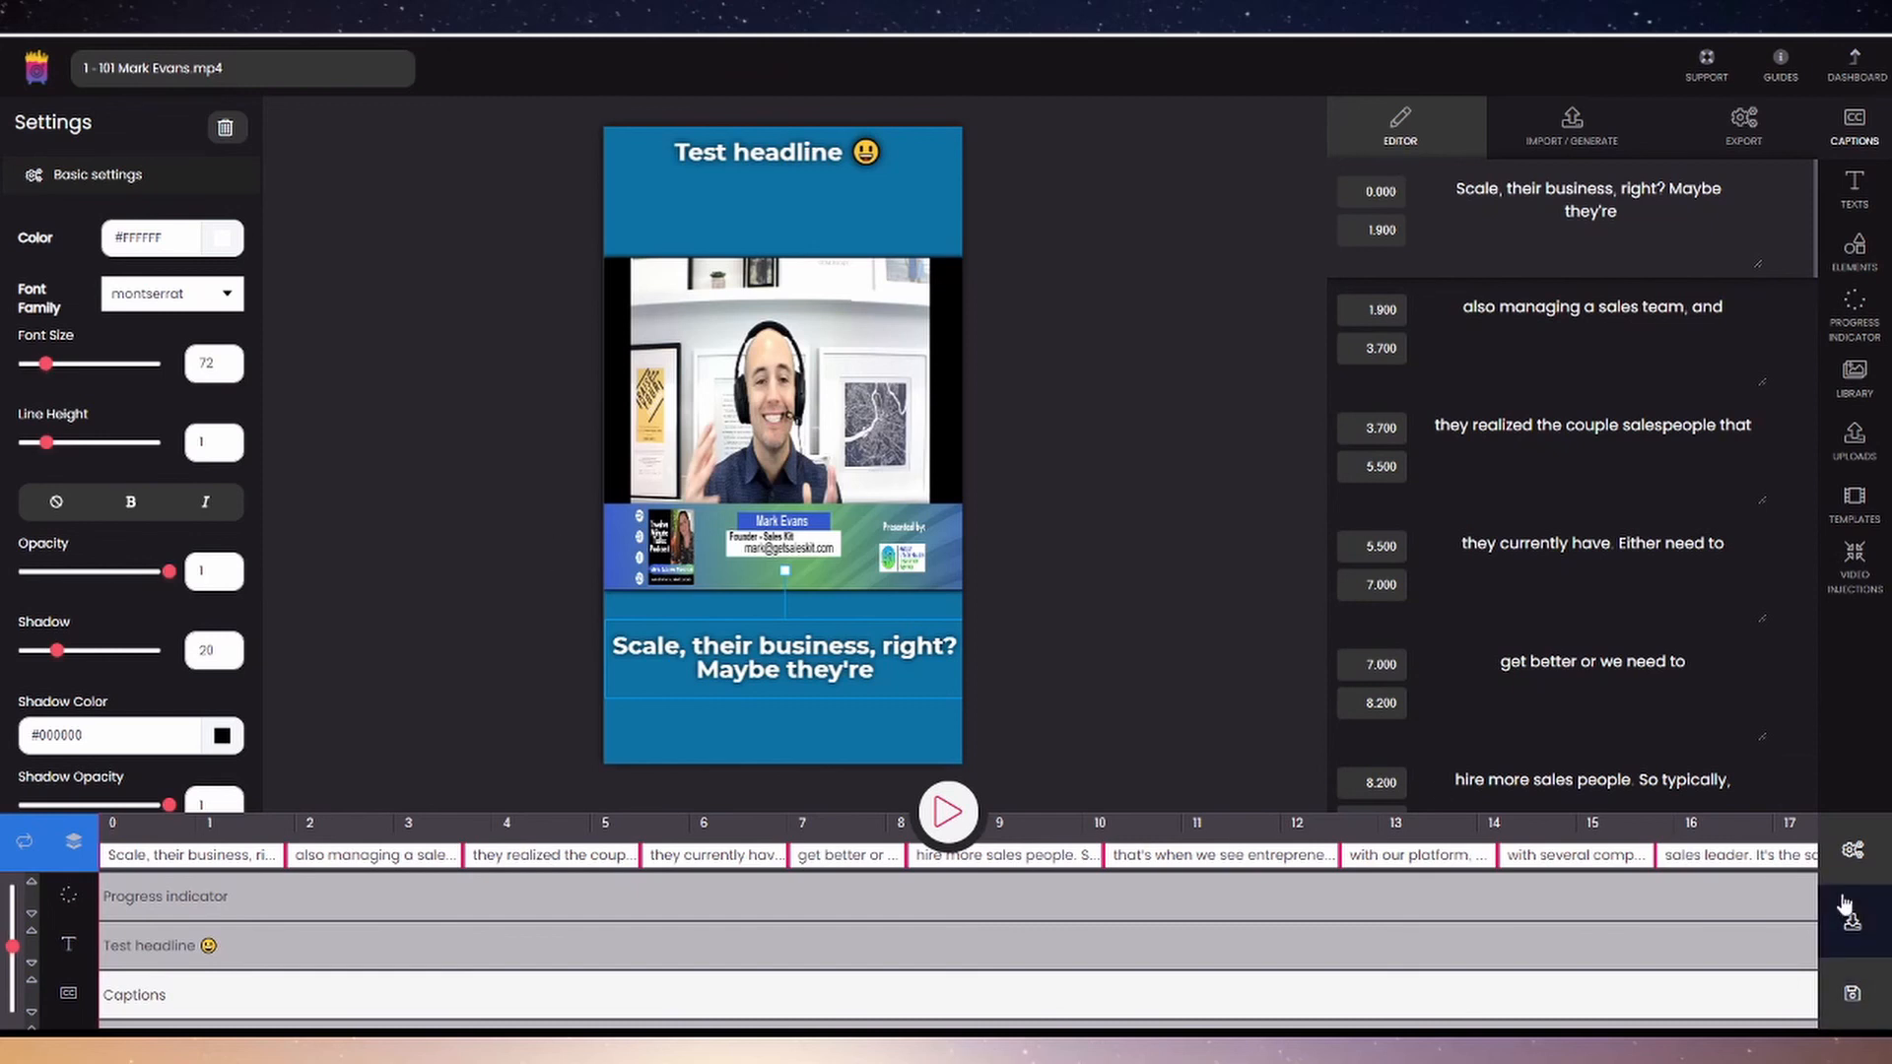
# Step: Export the IGTV context and return to the dashboard's list of recent content pieces
pyautogui.moveTo(1846, 916)
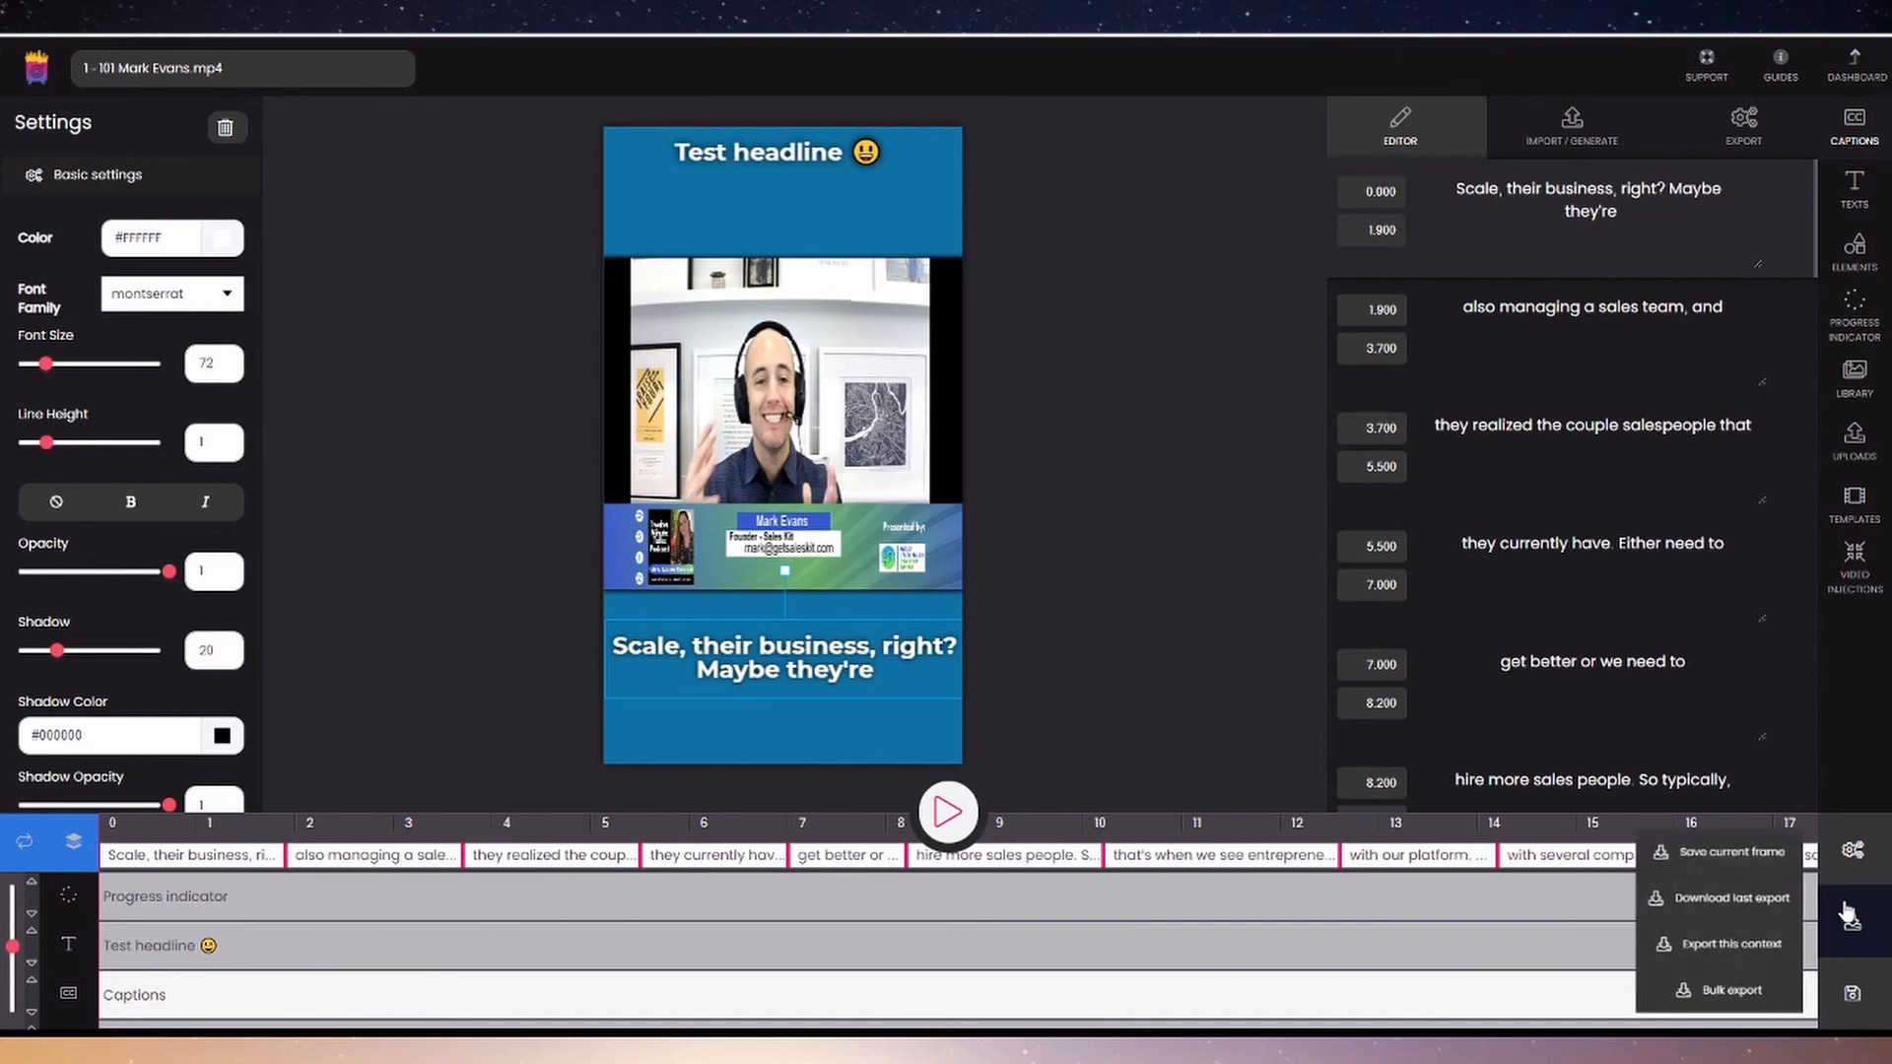
pyautogui.click(1766, 948)
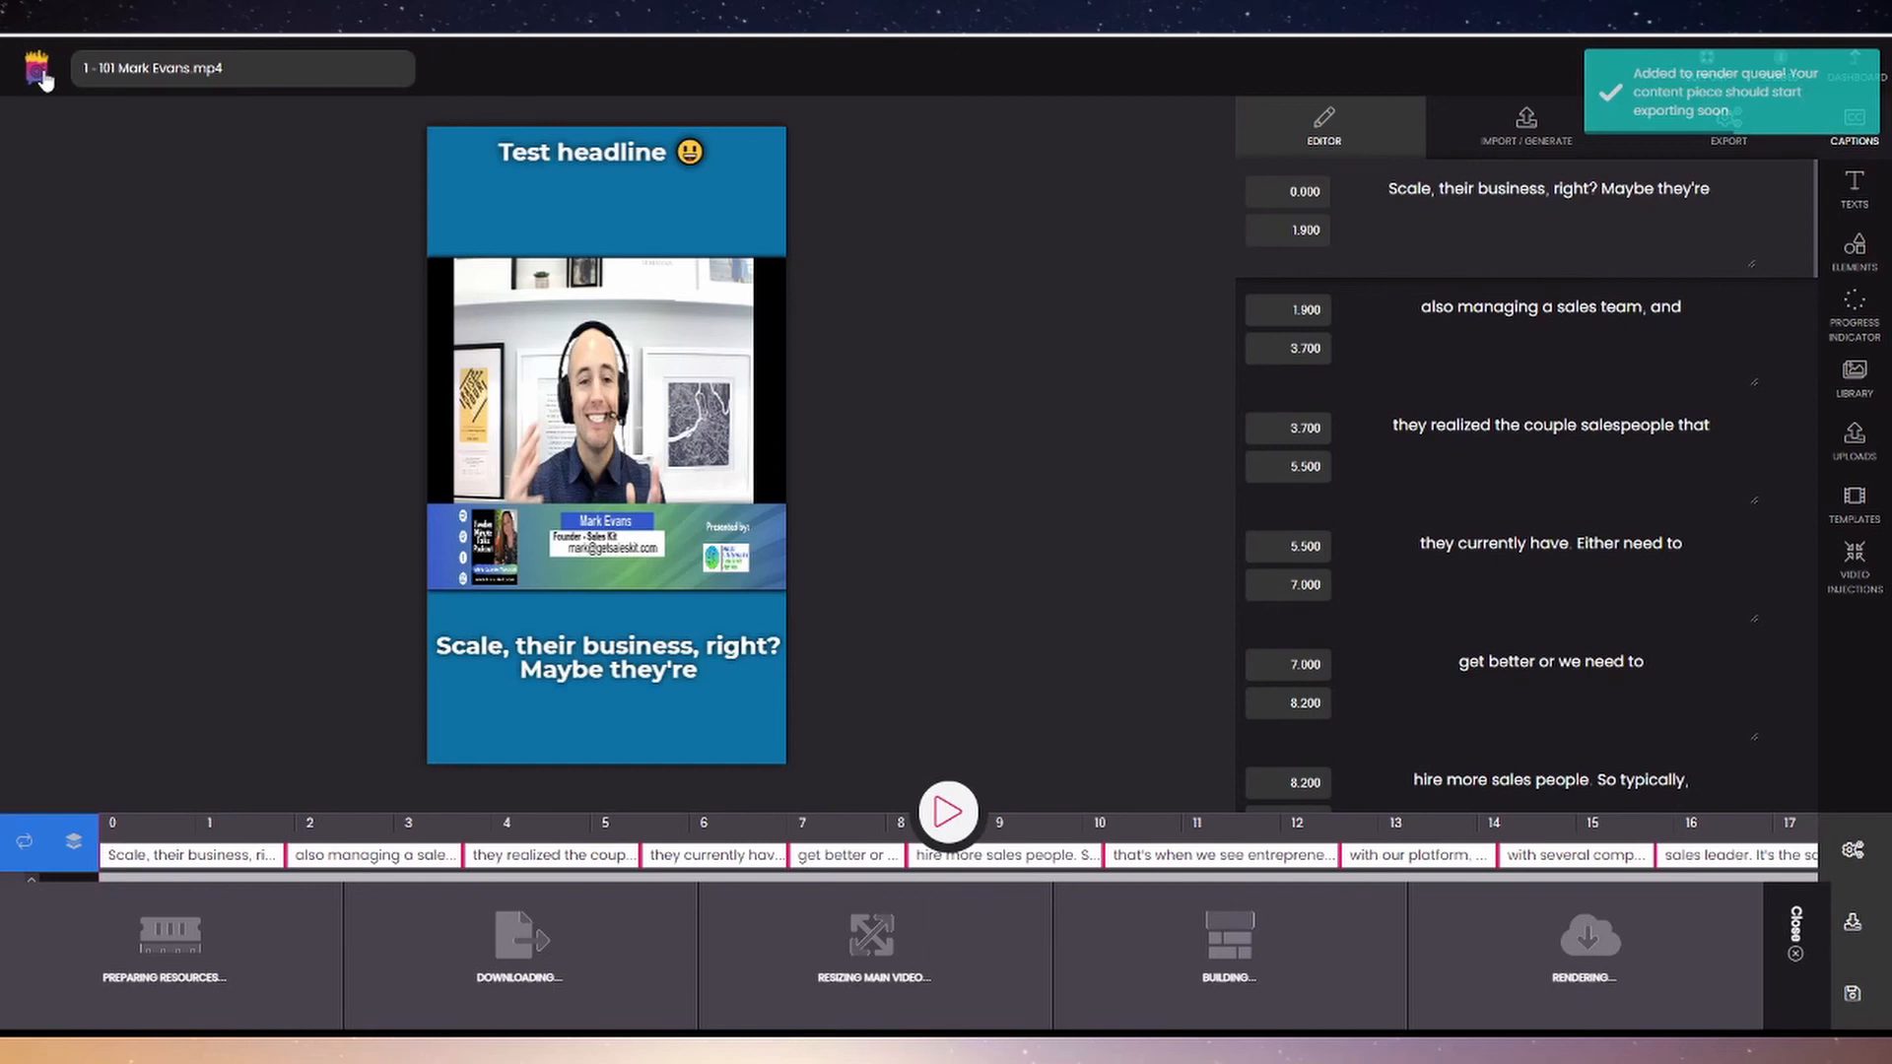
pyautogui.click(40, 73)
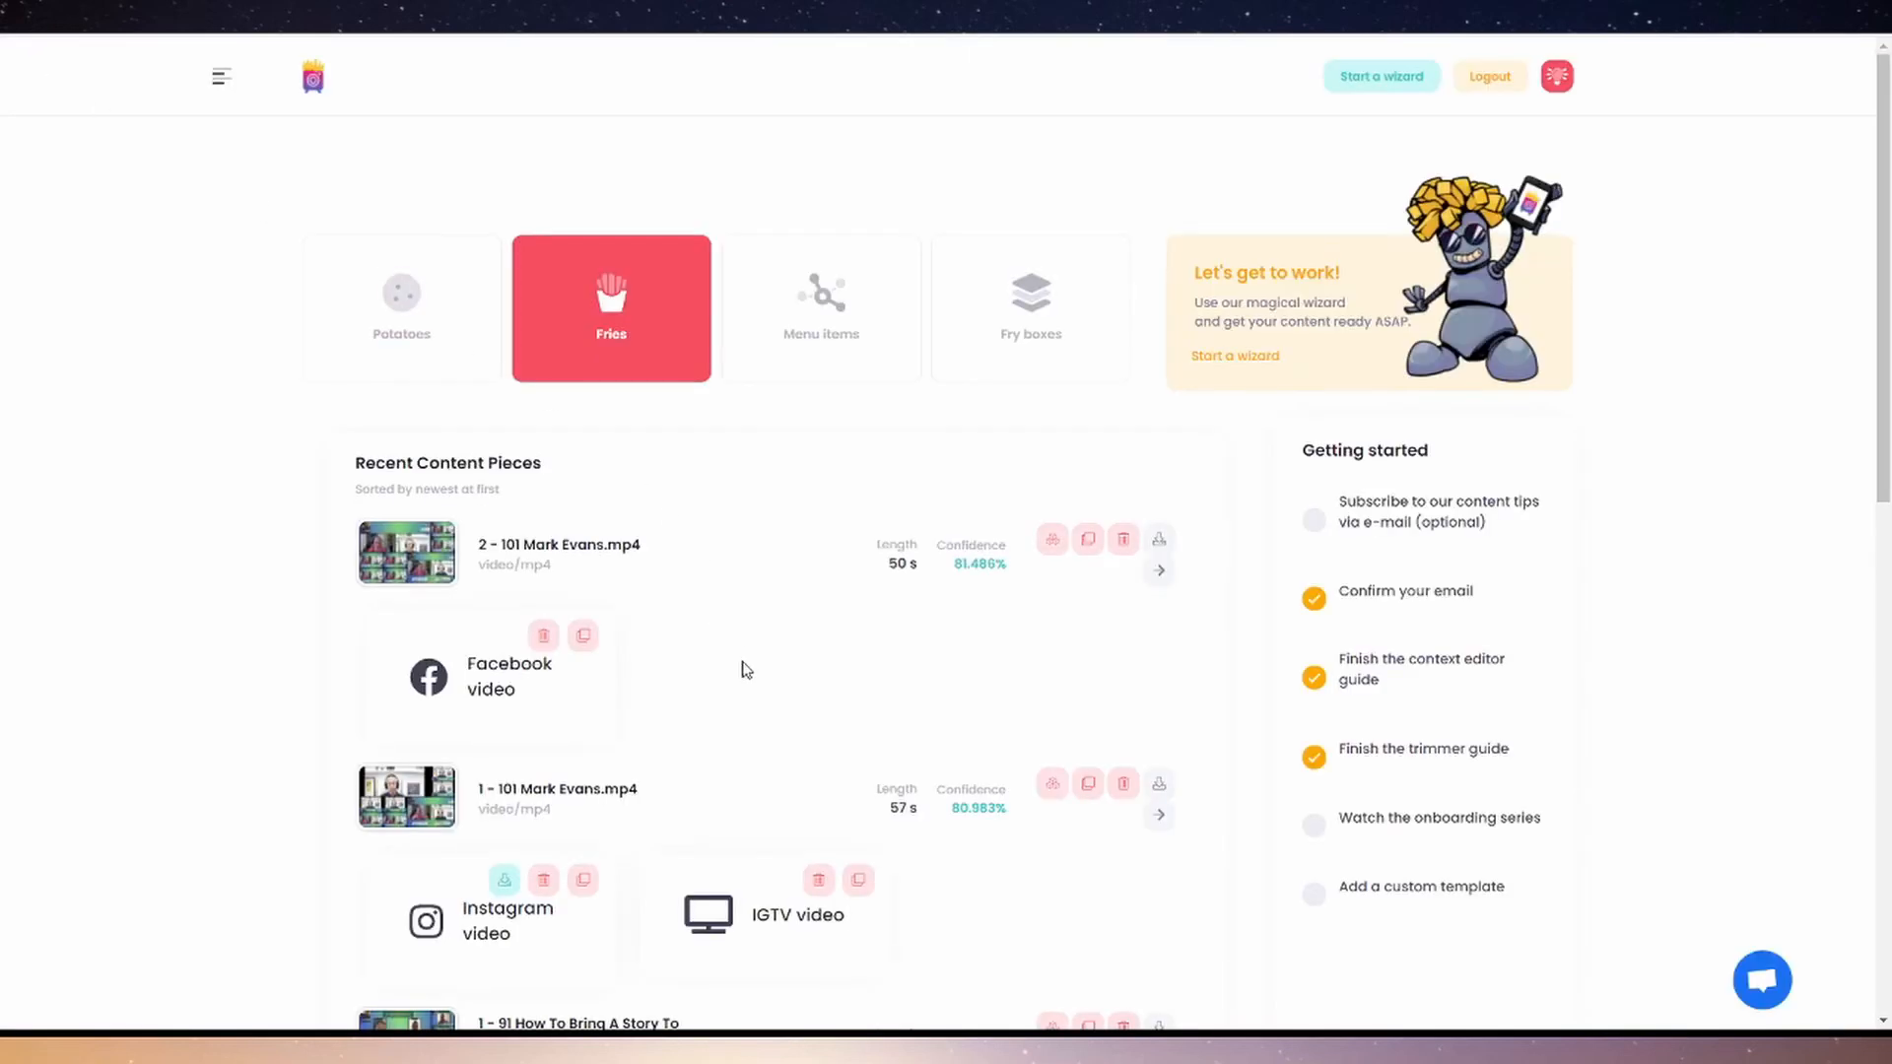
pyautogui.scroll(-1, 749, 699)
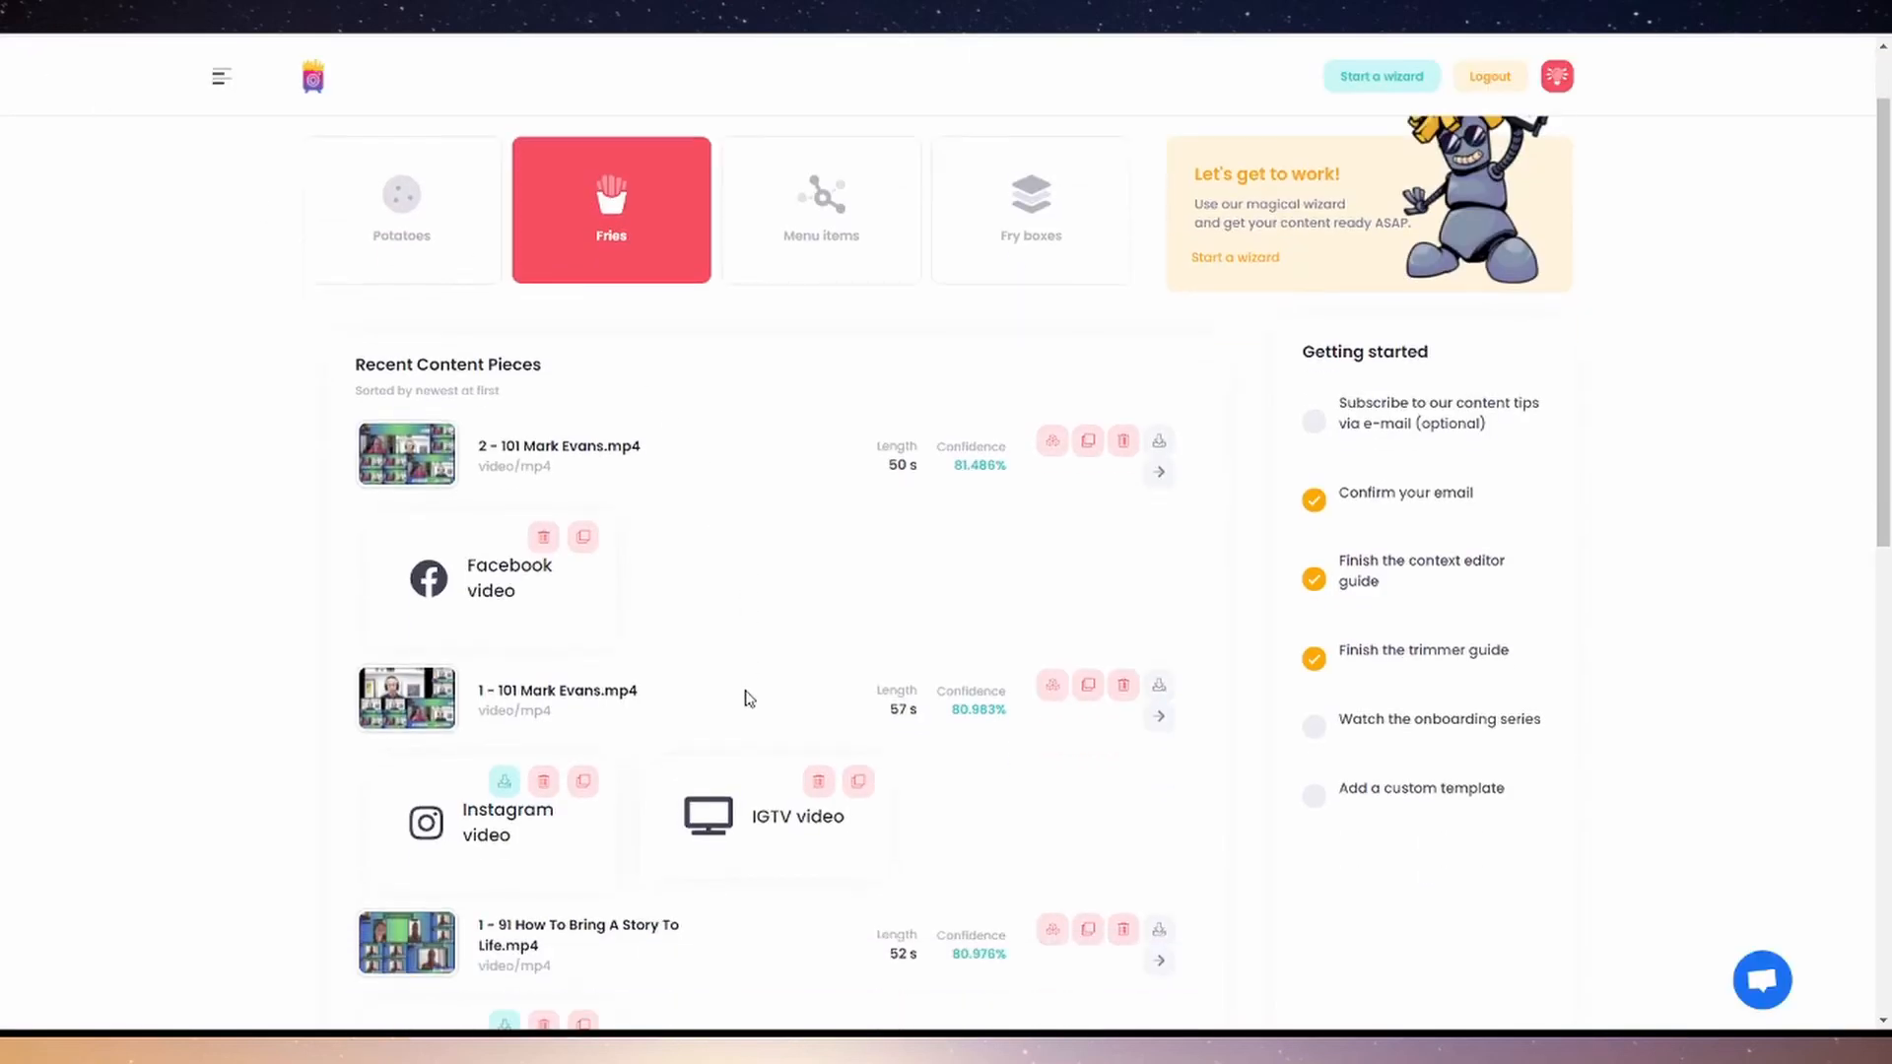